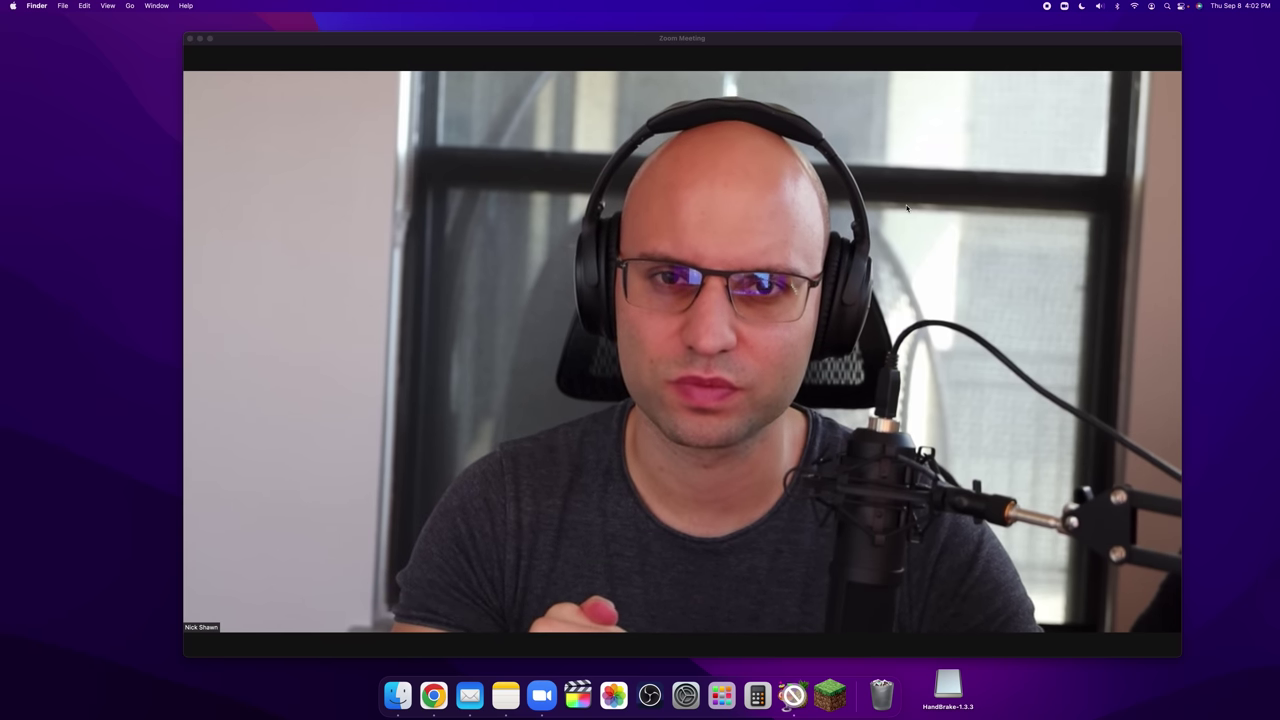
# - Share Desktop 1 in the Zoom meeting and switch to the USDJPY TradingView chart in Google Chrome
pyautogui.moveTo(720, 275)
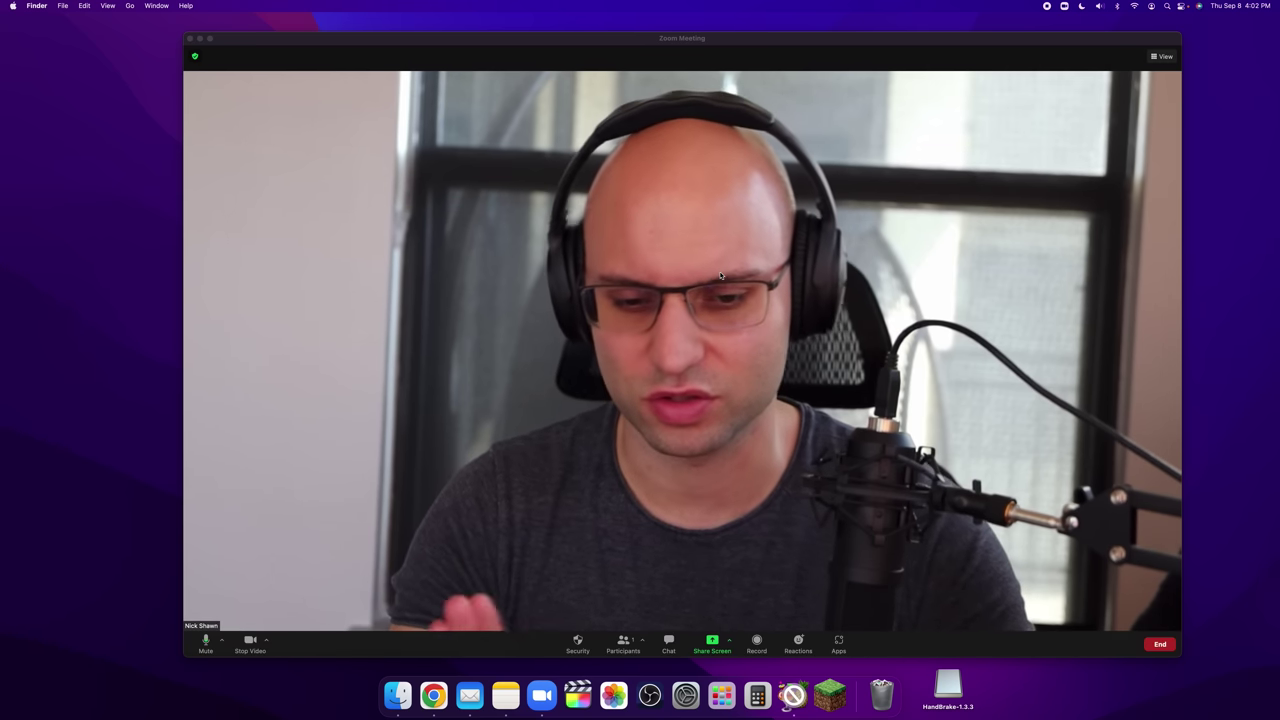
pyautogui.click(712, 645)
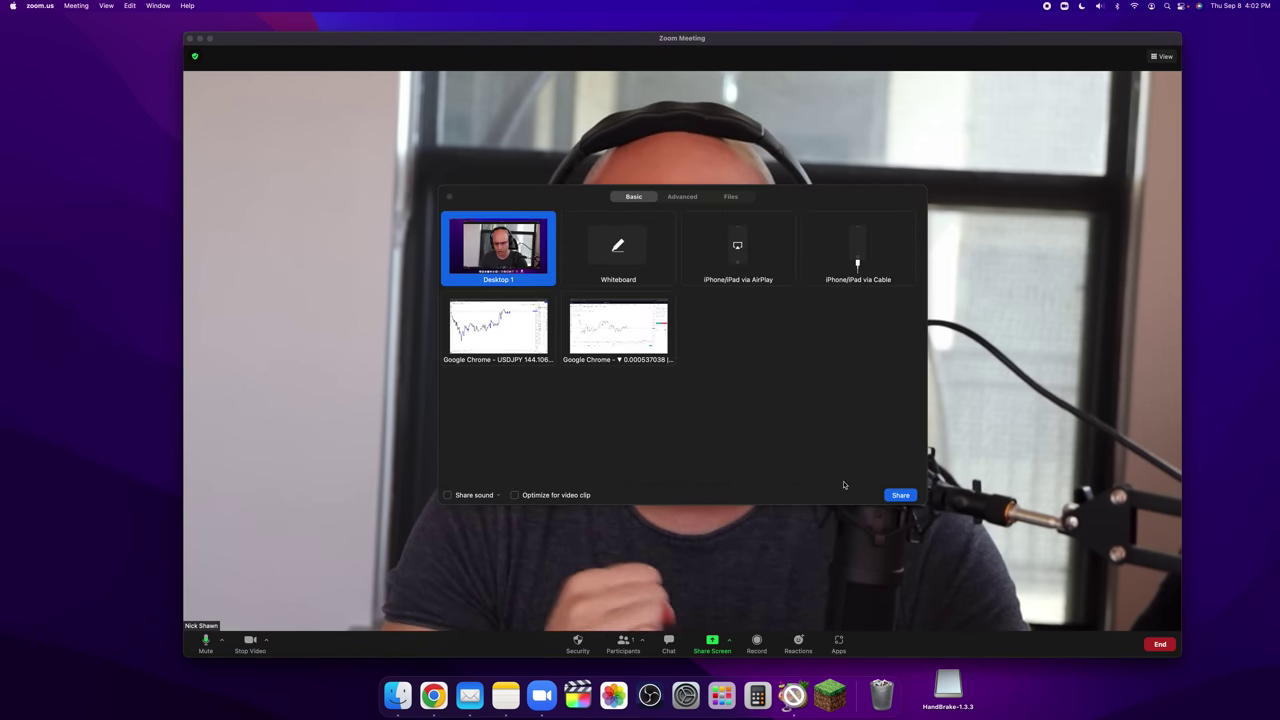
pyautogui.click(900, 495)
pyautogui.press('super+Tab')
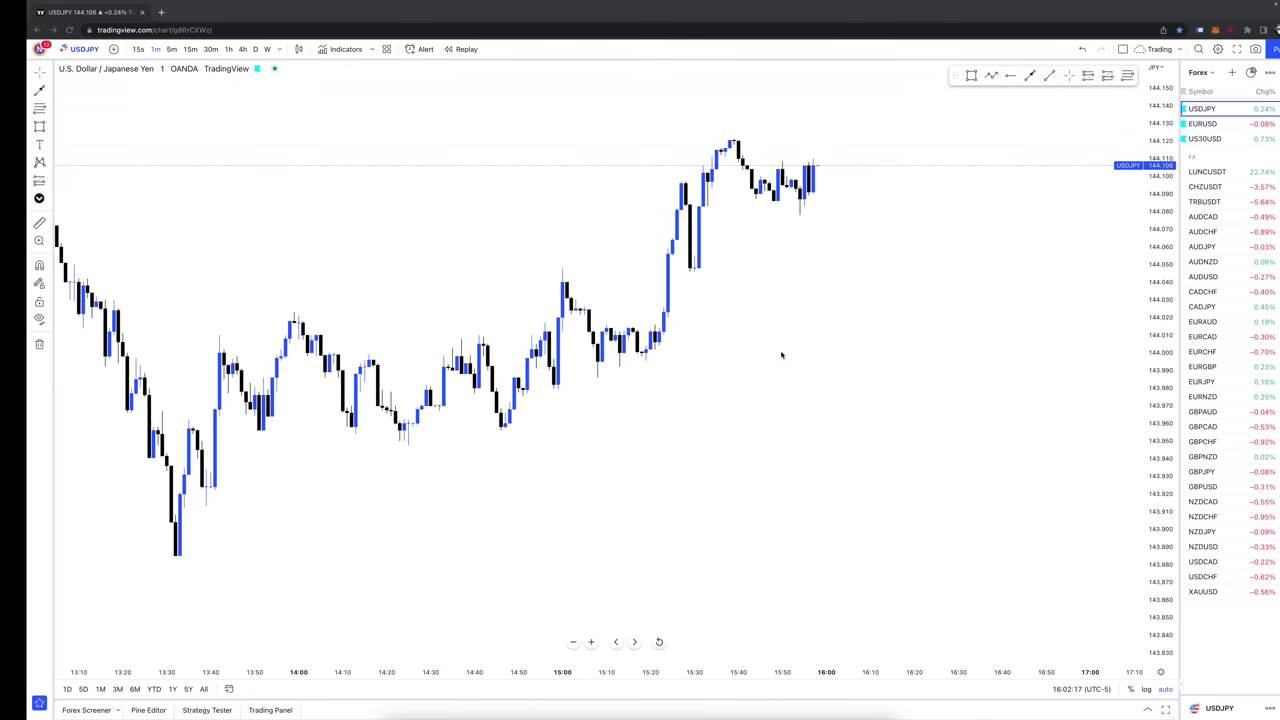
# - Go back to 1 Sep '22 on the 1-minute USDJPY chart and start Bar Replay from about 11:35
pyautogui.hscroll(-2, 871, 329)
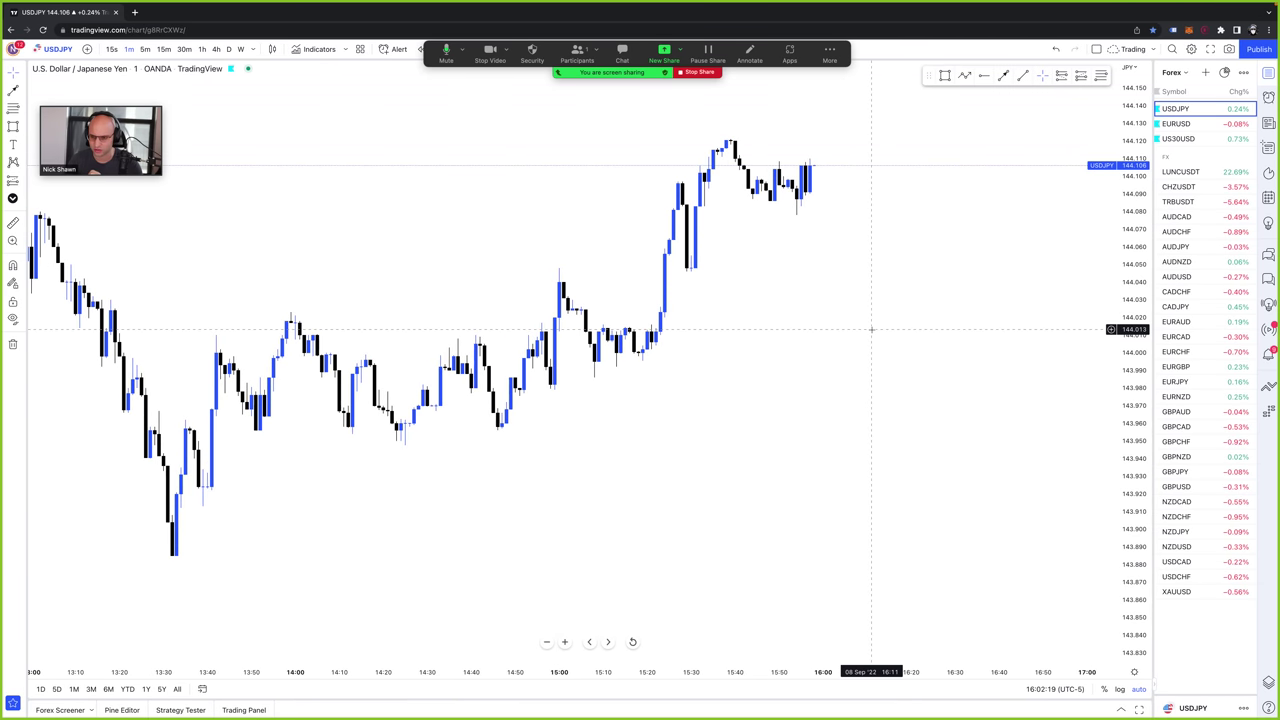
pyautogui.hscroll(-4, 1010, 322)
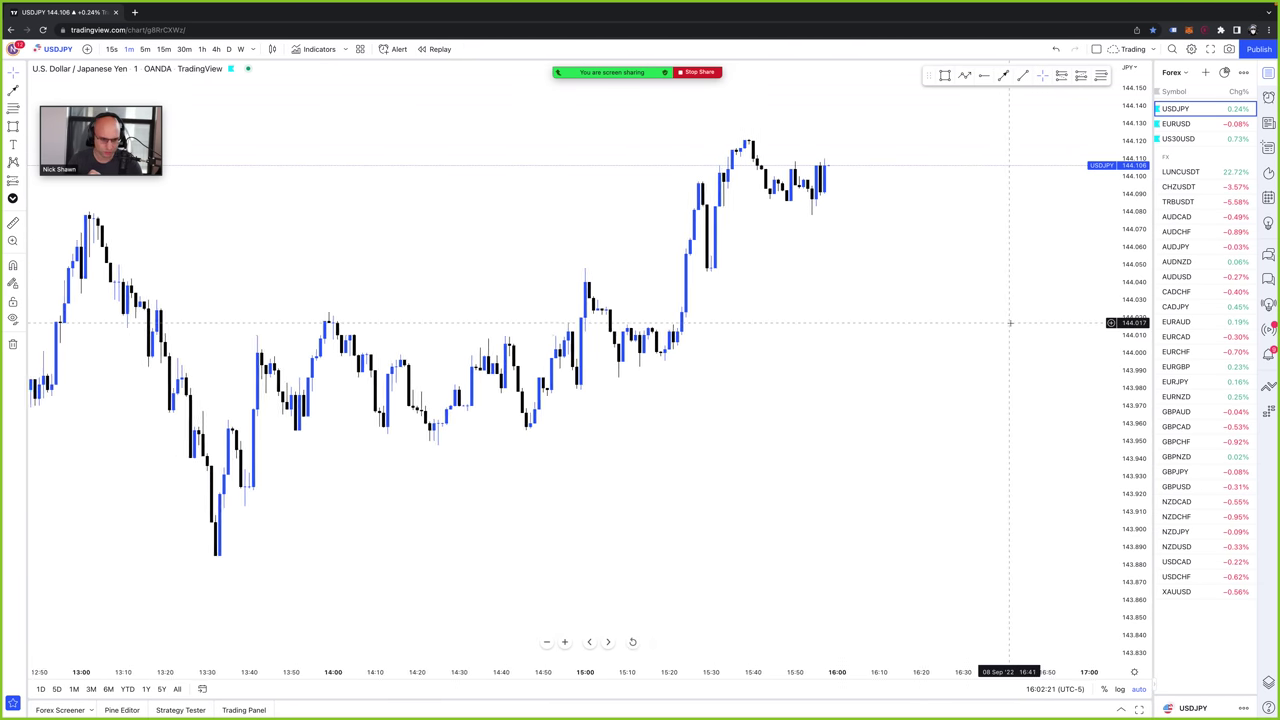
pyautogui.hscroll(-15, 923, 212)
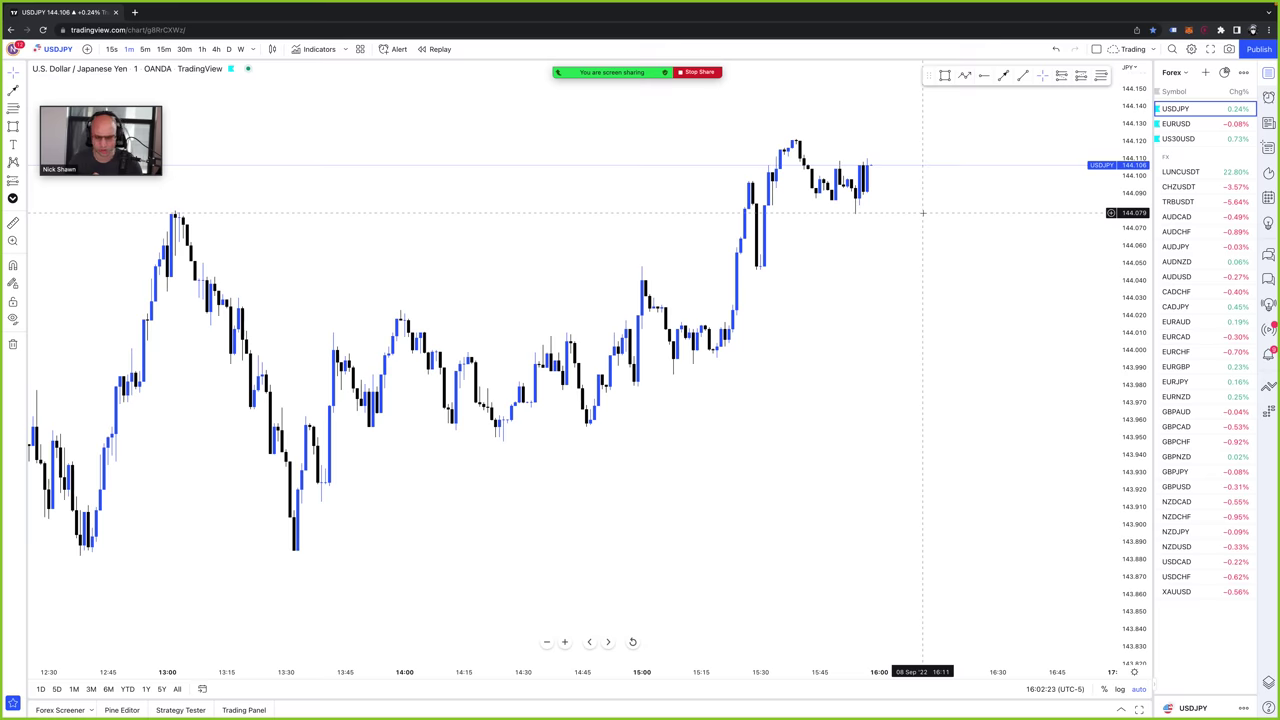
pyautogui.hscroll(-20, 923, 212)
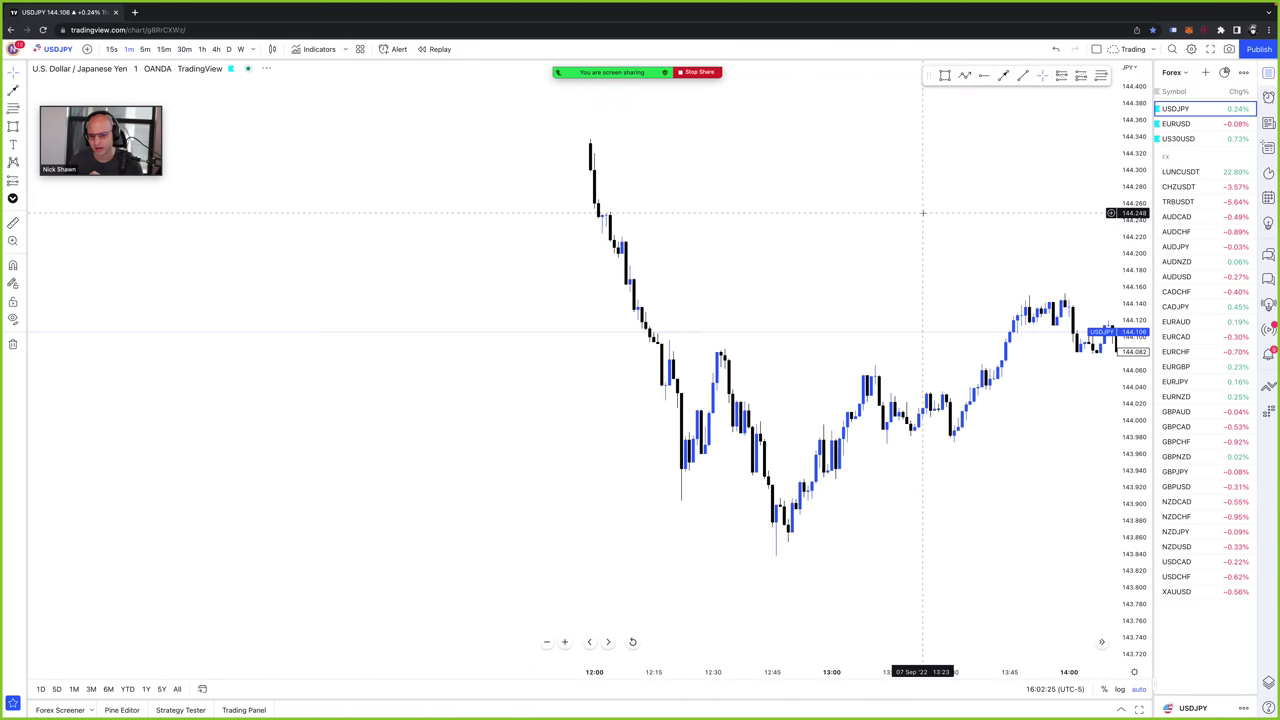
pyautogui.hscroll(-20, 923, 212)
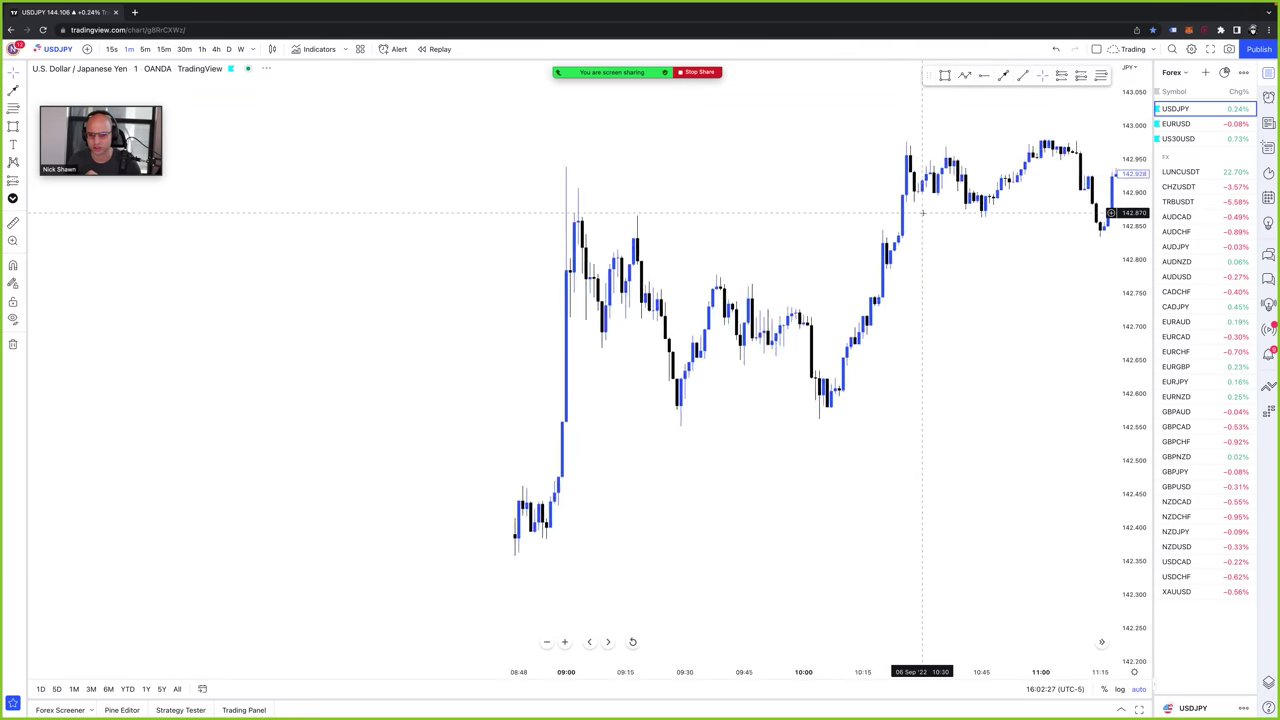
pyautogui.hscroll(-15, 612, 297)
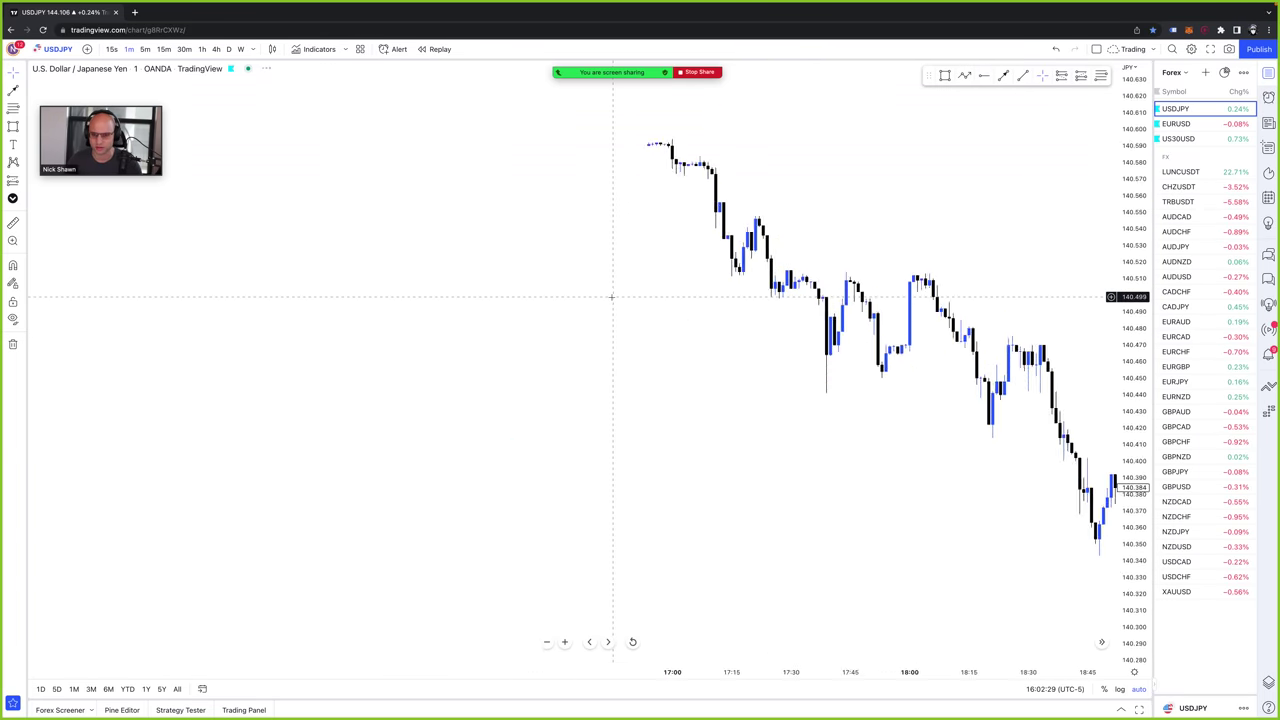
pyautogui.click(436, 49)
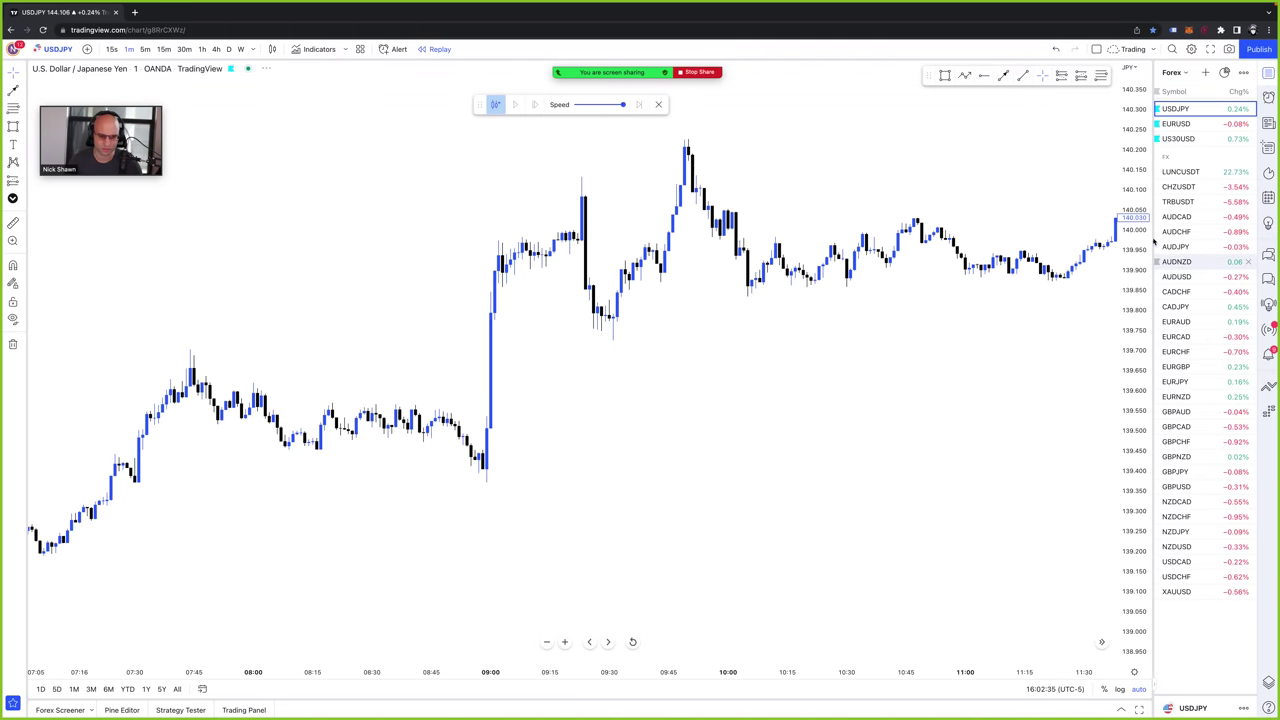
pyautogui.click(896, 297)
pyautogui.hscroll(-5, 880, 299)
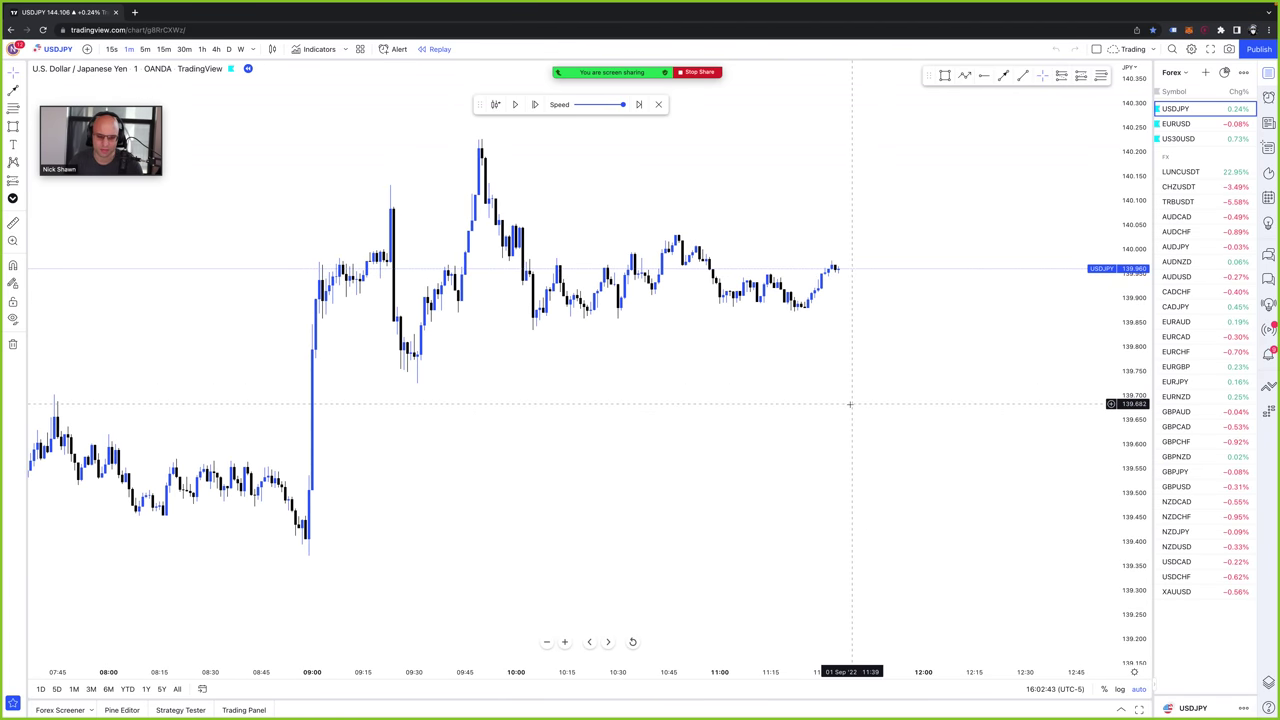
# - Enlarge the floating Zoom video thumbnail and reposition it over the early part of the chart
pyautogui.scroll(3, 848, 403)
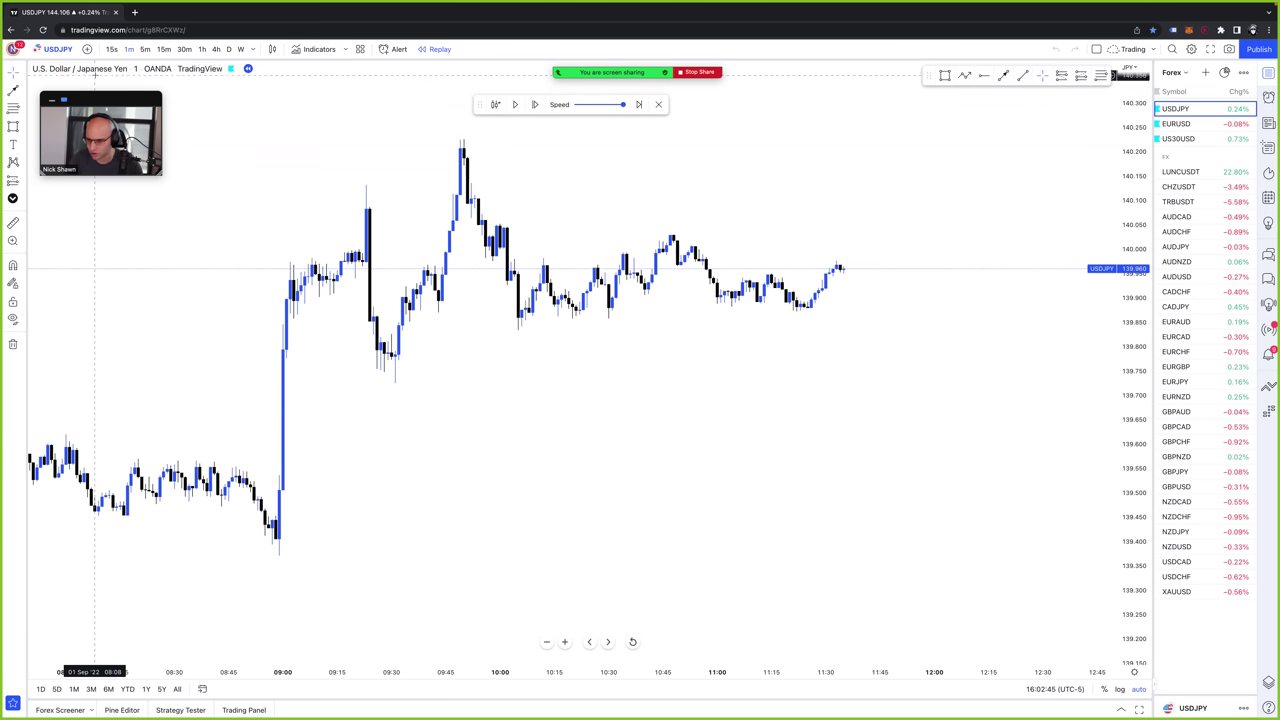
pyautogui.scroll(1, 865, 372)
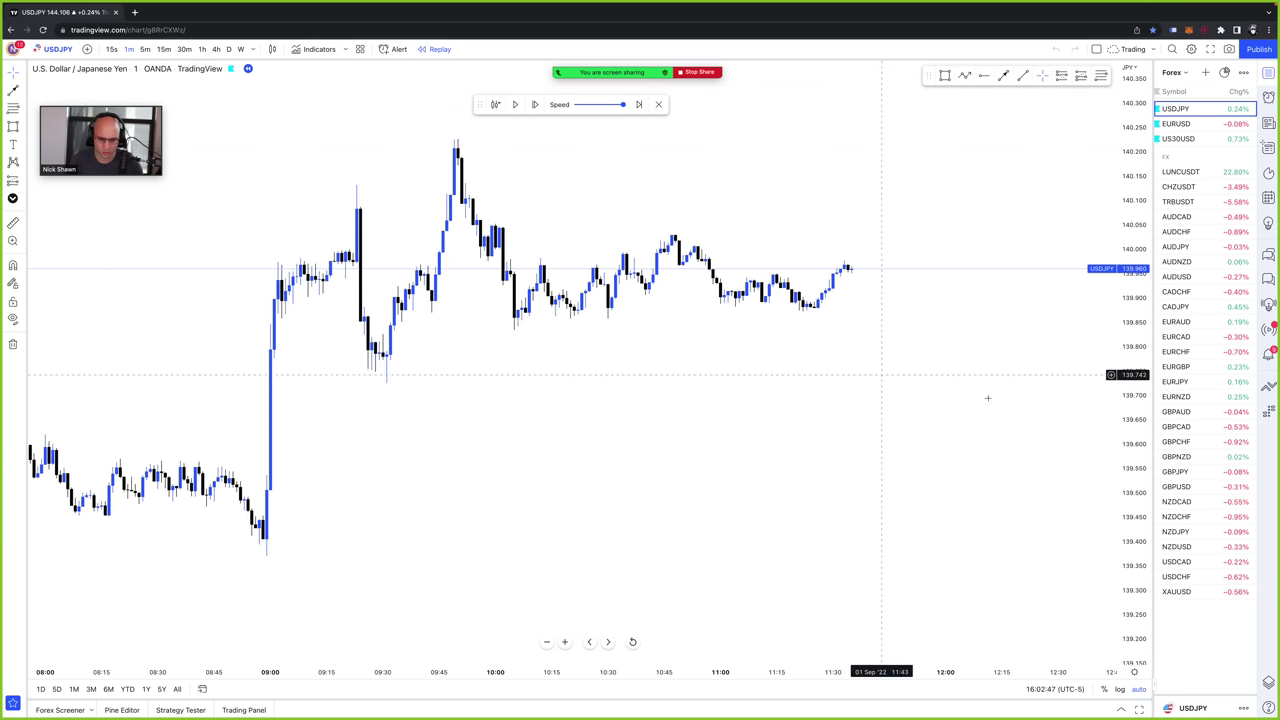
pyautogui.scroll(-1, 1016, 414)
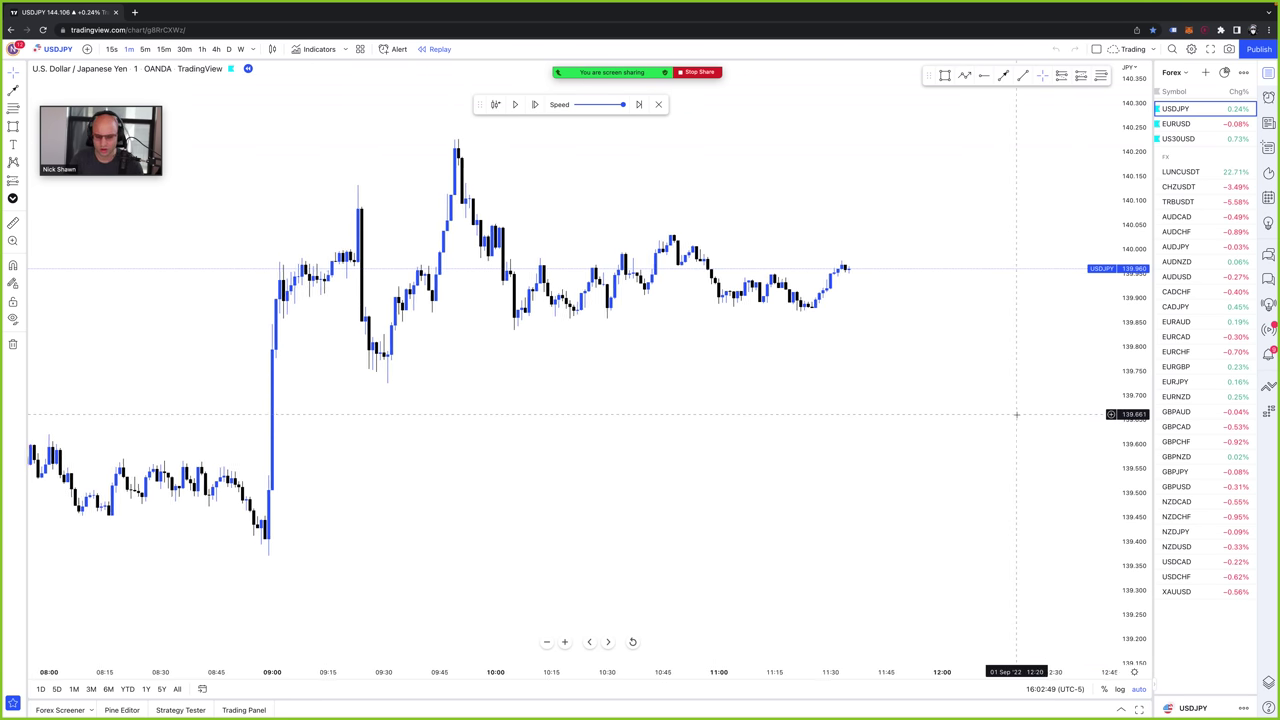
pyautogui.moveTo(160, 175); pyautogui.dragTo(362, 287)
pyautogui.moveTo(306, 104); pyautogui.dragTo(296, 97)
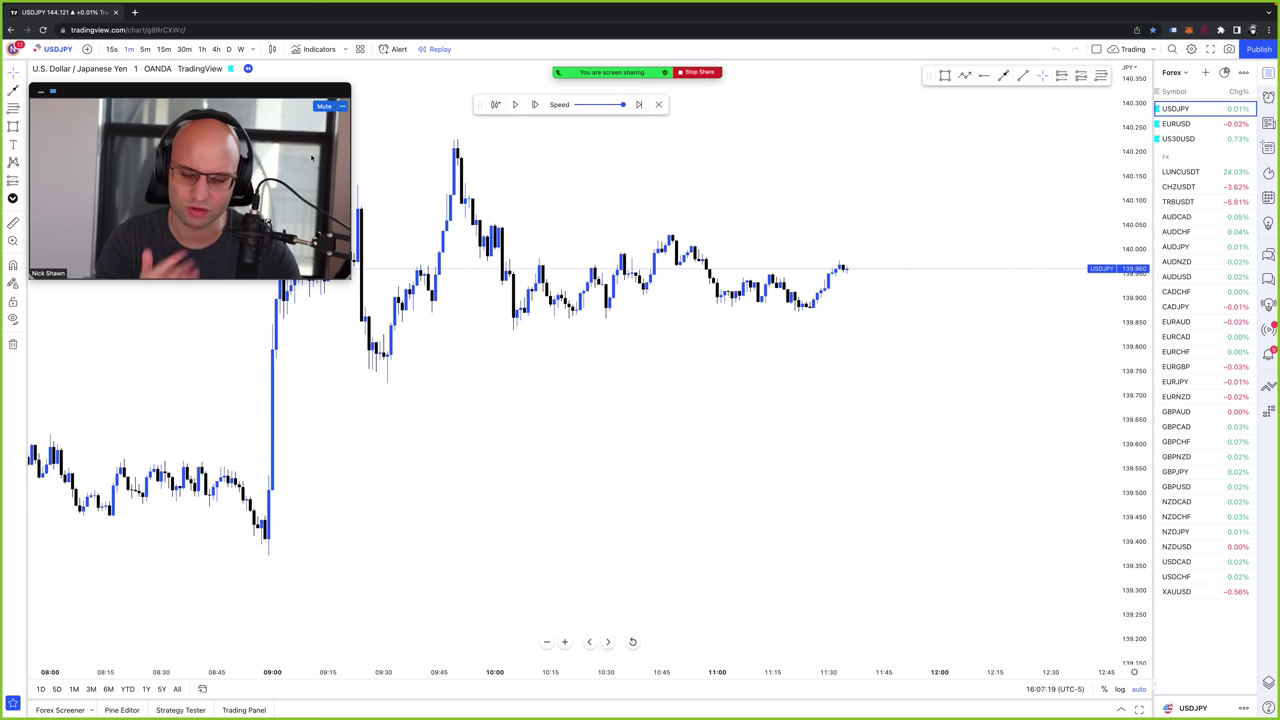
# - Draw a dotted horizontal arrow at the current price of 139.960 from about 11:29 to 11:58
pyautogui.hscroll(-5, 846, 457)
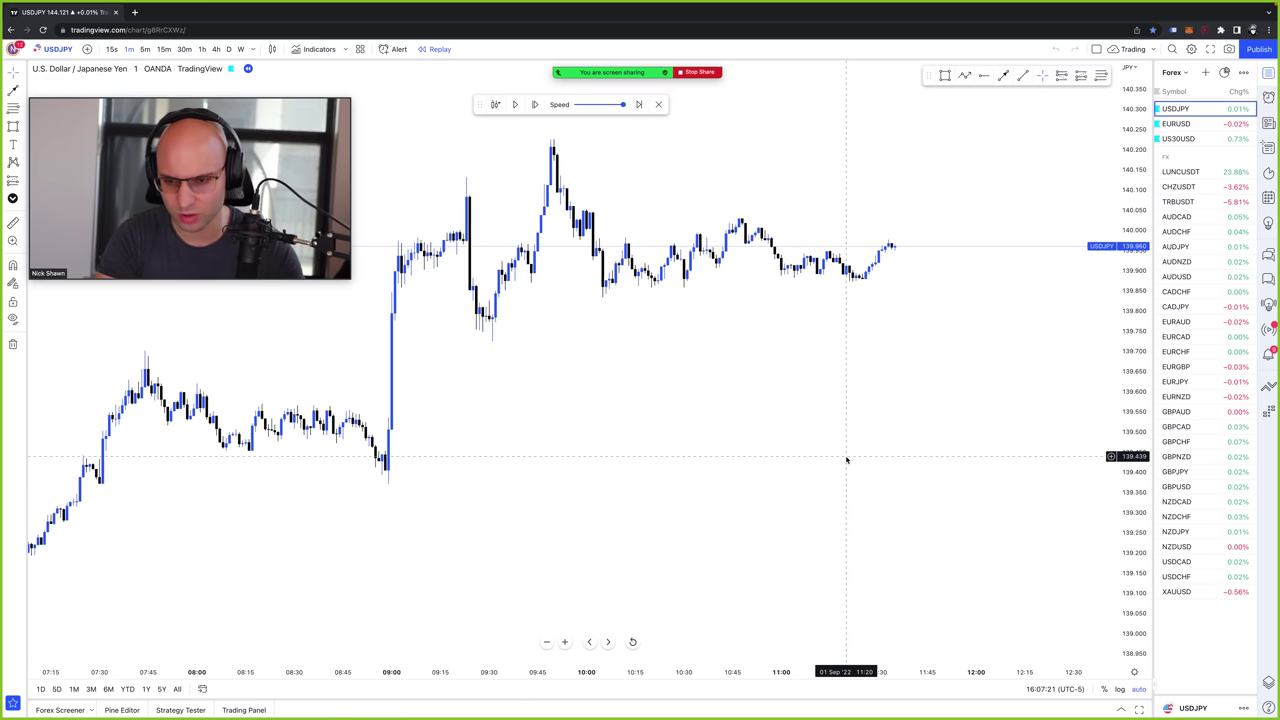
pyautogui.moveTo(1129, 323); pyautogui.dragTo(908, 410)
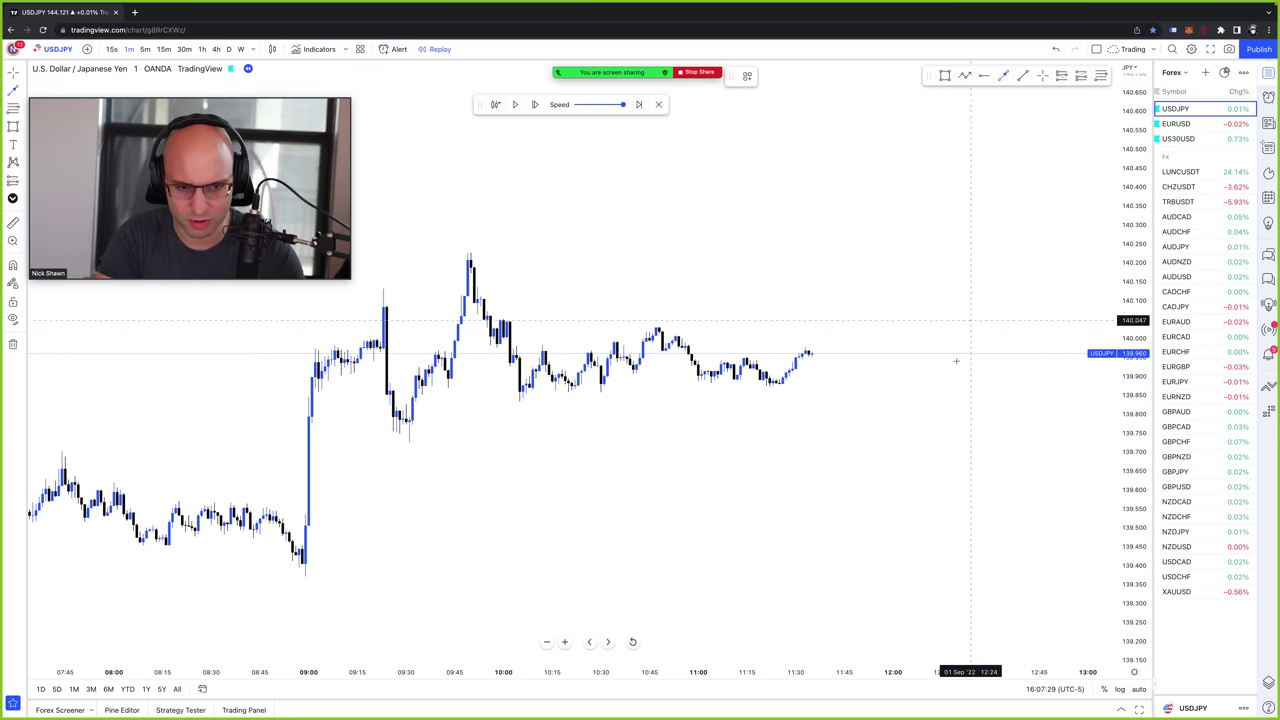
pyautogui.click(792, 354)
pyautogui.click(886, 354)
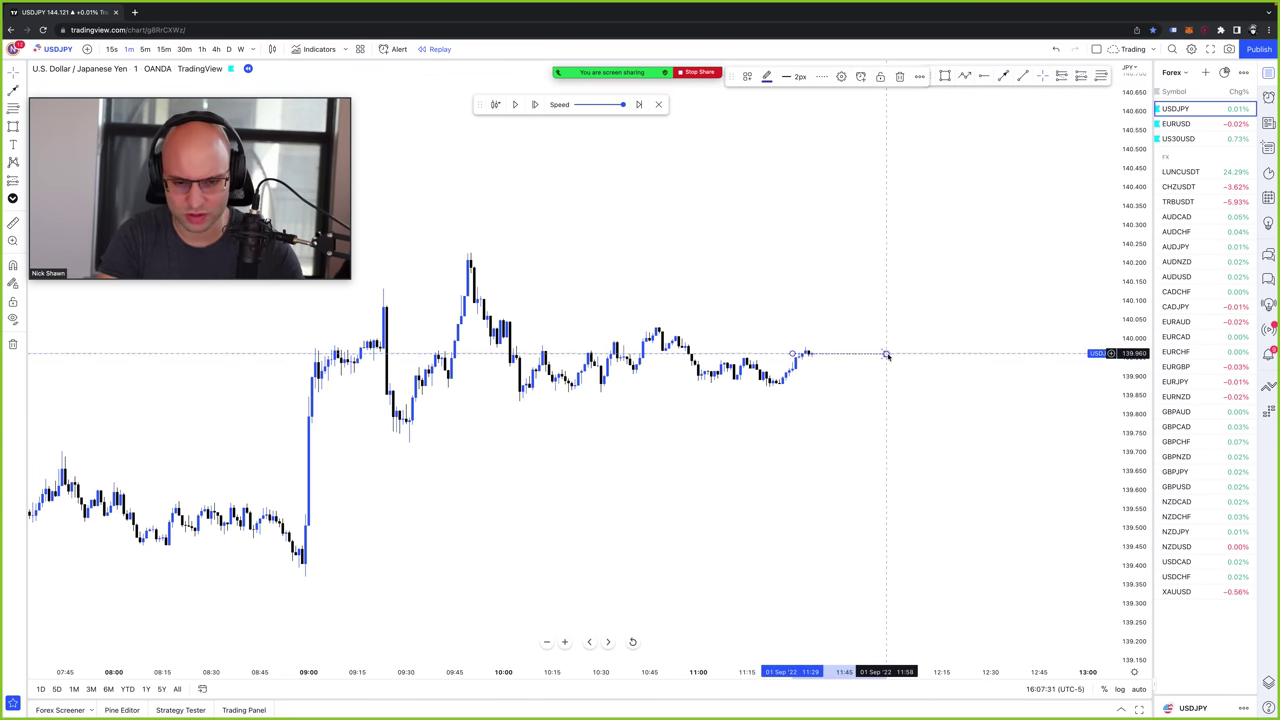
pyautogui.click(977, 331)
# - Stretch the price scale and advance the replay to about 12:05 on 1 Sep '22
pyautogui.moveTo(1129, 414); pyautogui.dragTo(1123, 237)
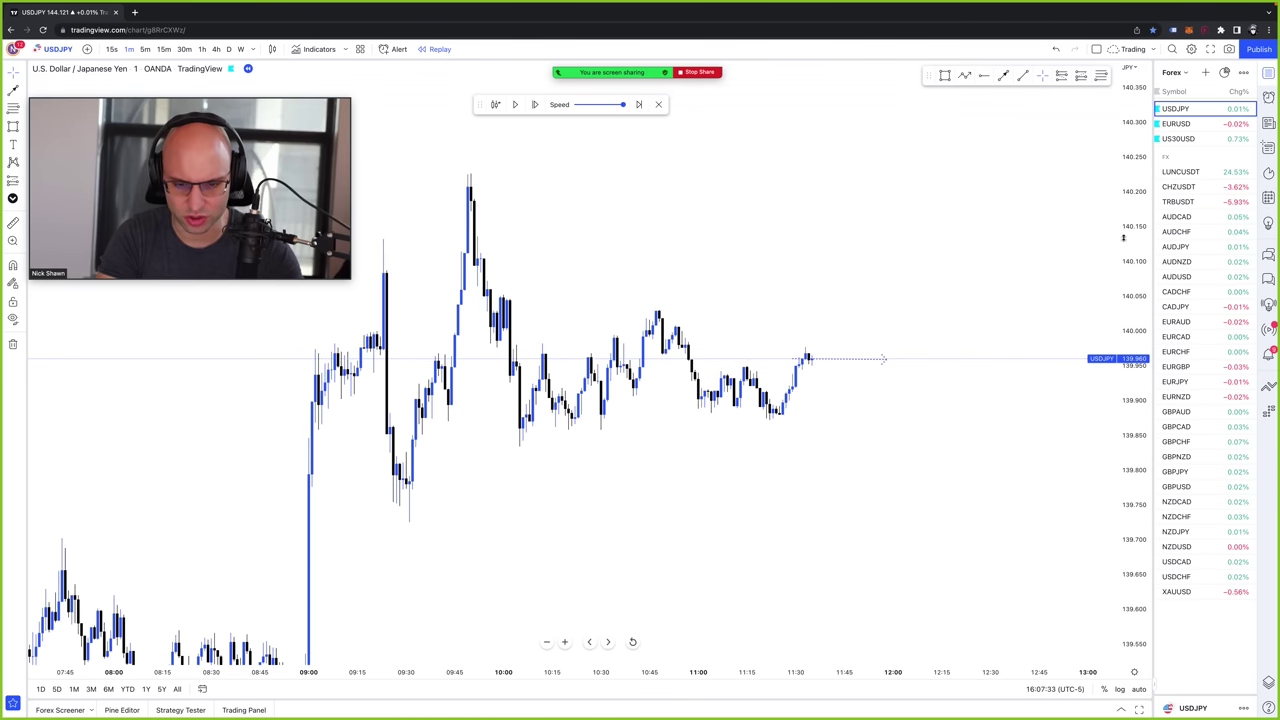
pyautogui.moveTo(986, 480); pyautogui.dragTo(977, 417)
pyautogui.scroll(-3, 977, 417)
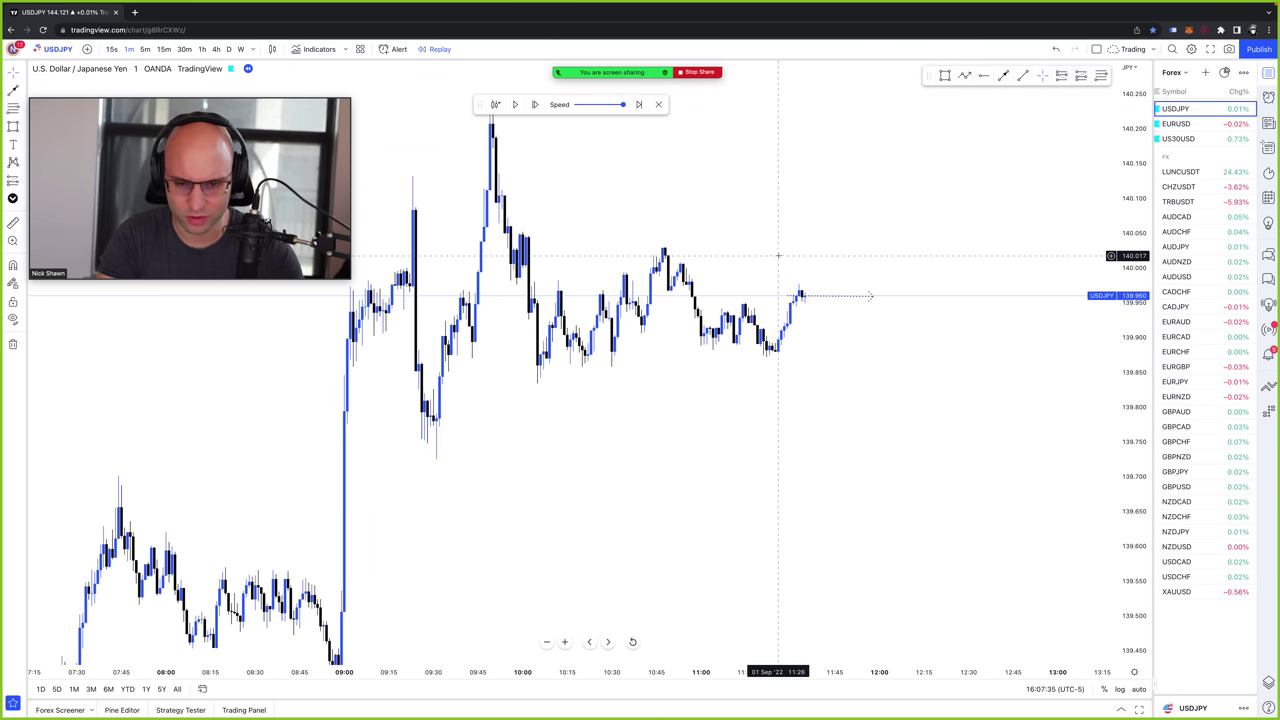
pyautogui.moveTo(577, 134); pyautogui.dragTo(565, 163)
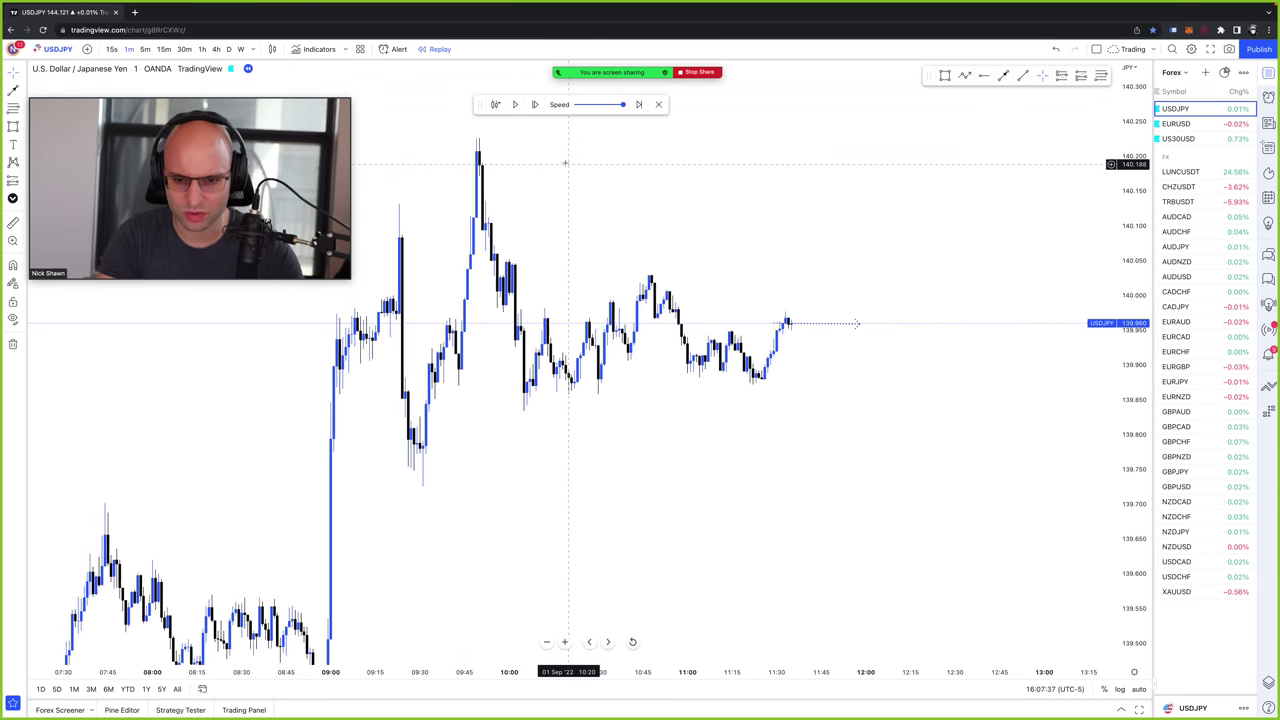
pyautogui.click(537, 106)
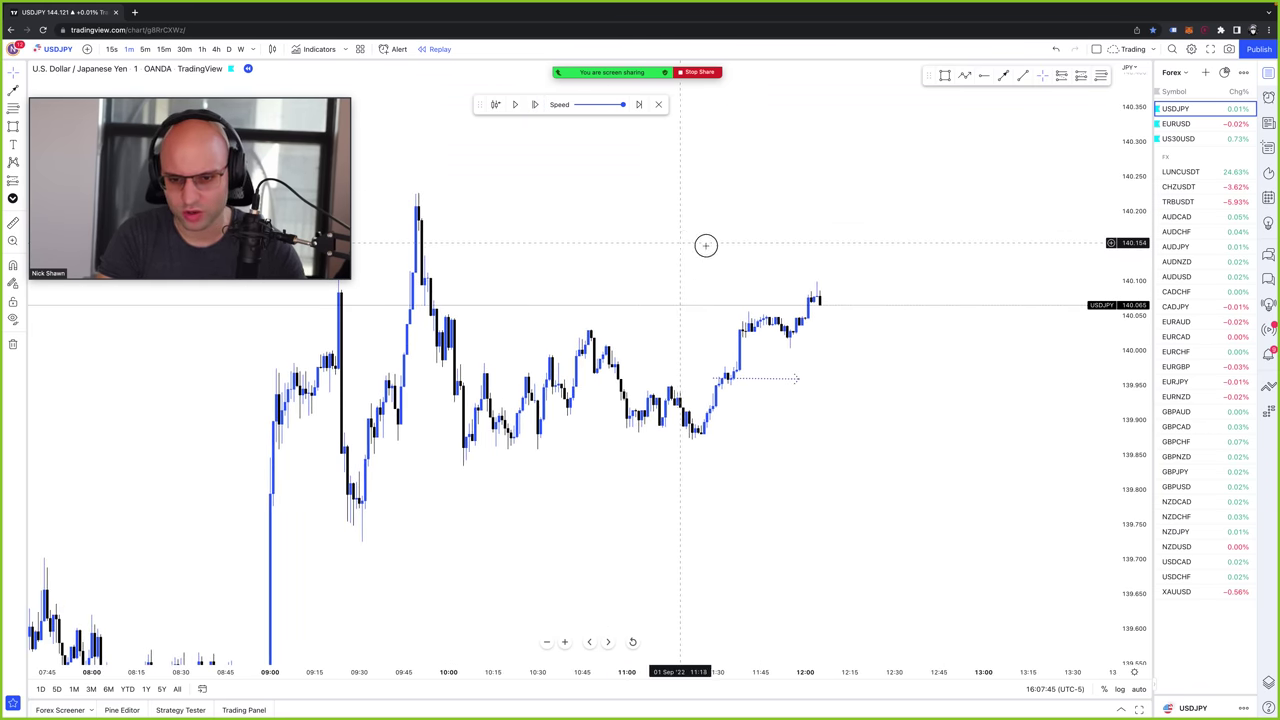
# - Draw a grey rectangle zone from the 09:50 swing high down to about 140.175, extending past the latest candles
pyautogui.moveTo(686, 243); pyautogui.dragTo(743, 251)
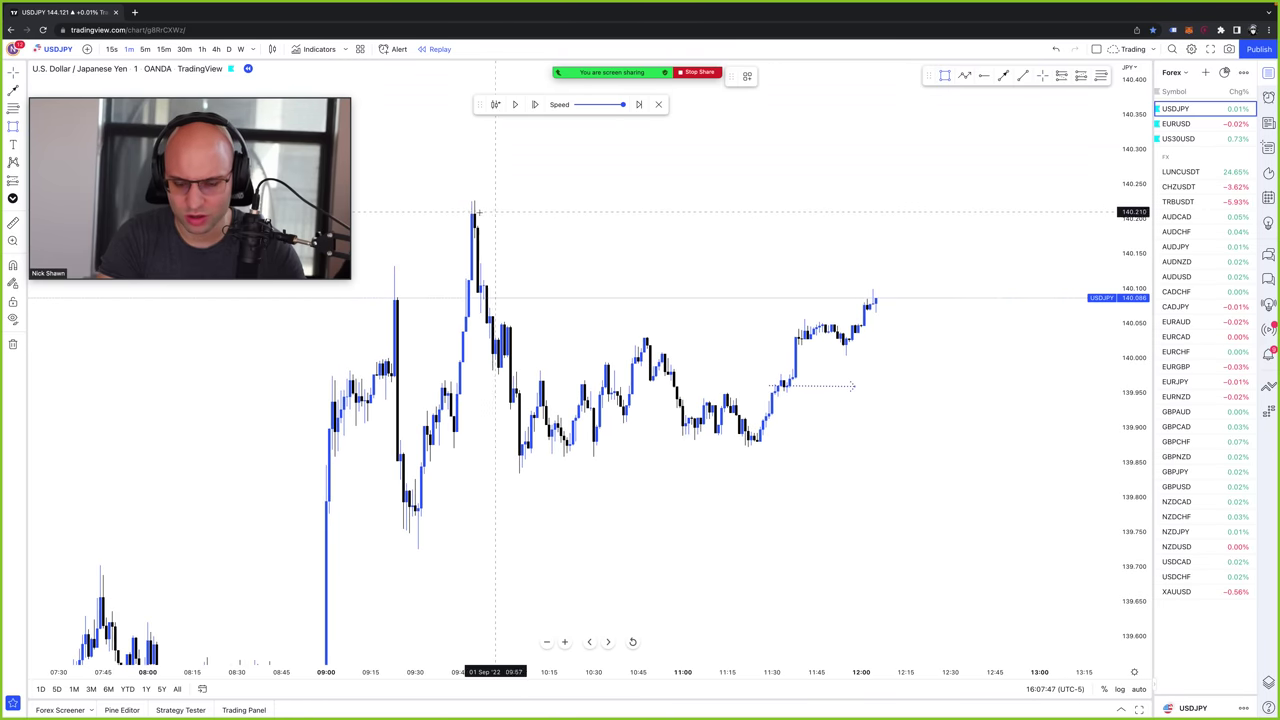
pyautogui.moveTo(439, 201)
pyautogui.mouseDown()
pyautogui.moveTo(894, 246)
pyautogui.moveTo(970, 236)
pyautogui.mouseUp()
pyautogui.click(1040, 241)
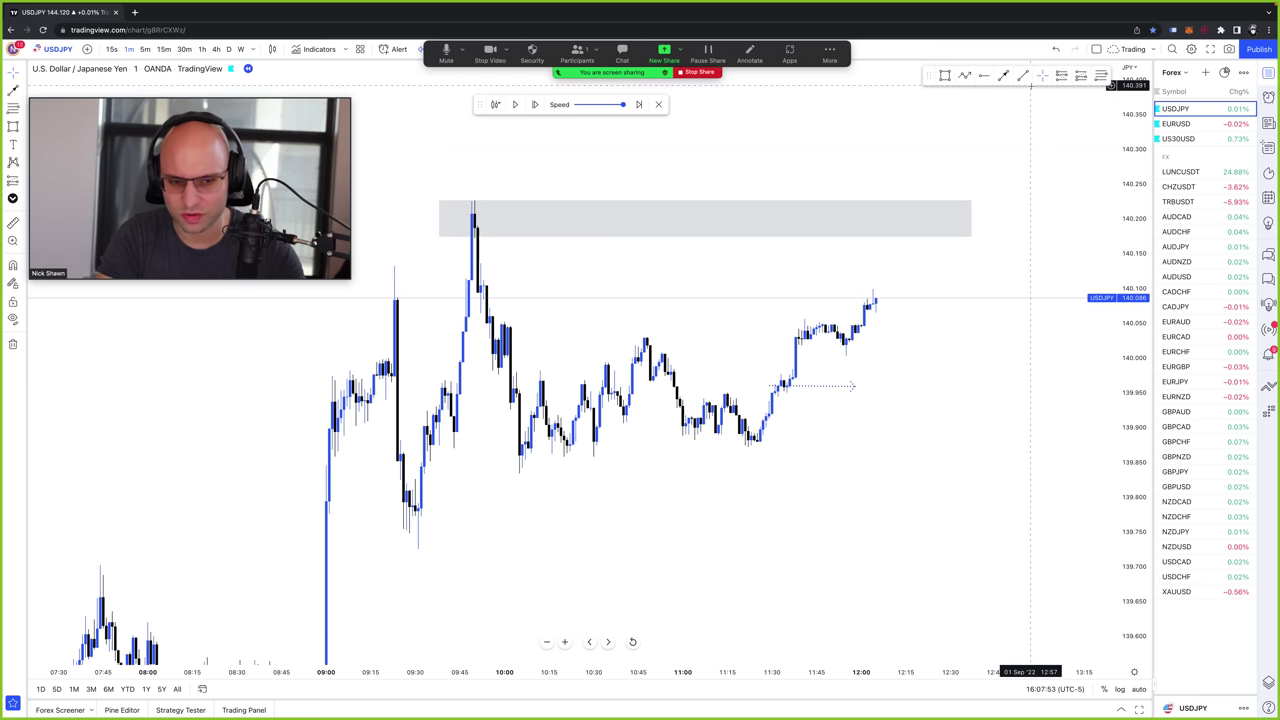
# - Step the replay forward candle by candle to about 12:35
pyautogui.click(536, 104)
pyautogui.click(536, 104)
pyautogui.click(536, 104)
pyautogui.click(536, 104)
pyautogui.click(536, 104)
pyautogui.click(536, 104)
pyautogui.click(536, 104)
pyautogui.click(536, 104)
pyautogui.click(536, 104)
pyautogui.click(536, 104)
pyautogui.click(536, 104)
pyautogui.click(536, 104)
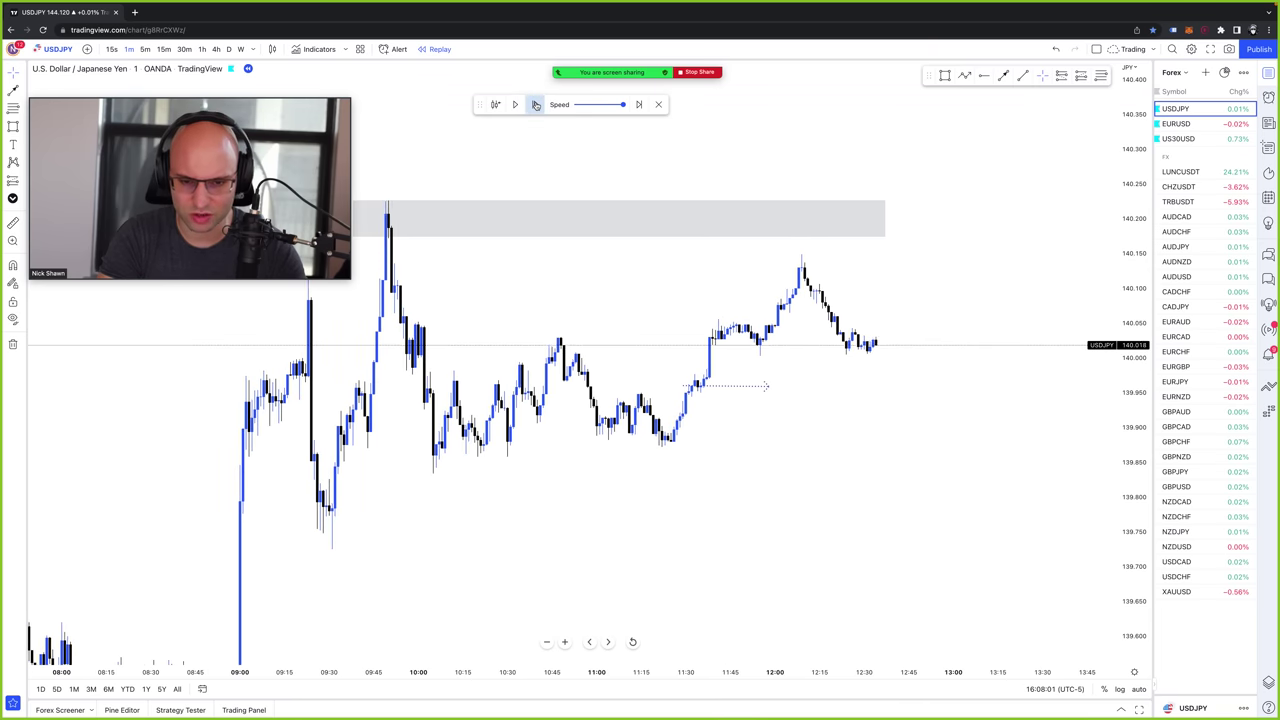
pyautogui.click(536, 104)
# - Play the replay, pausing at about 13:17 and again just after price reaches the grey zone near 14:00
pyautogui.click(516, 104)
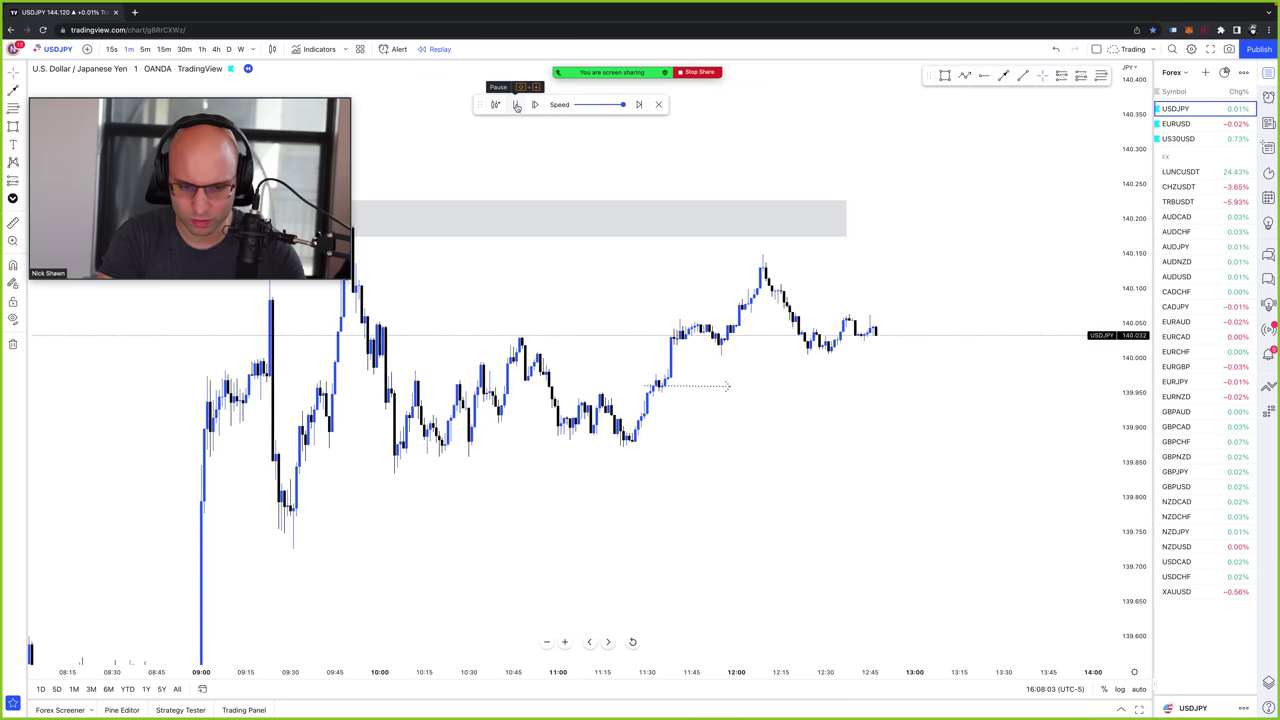
pyautogui.scroll(-2, 591, 249)
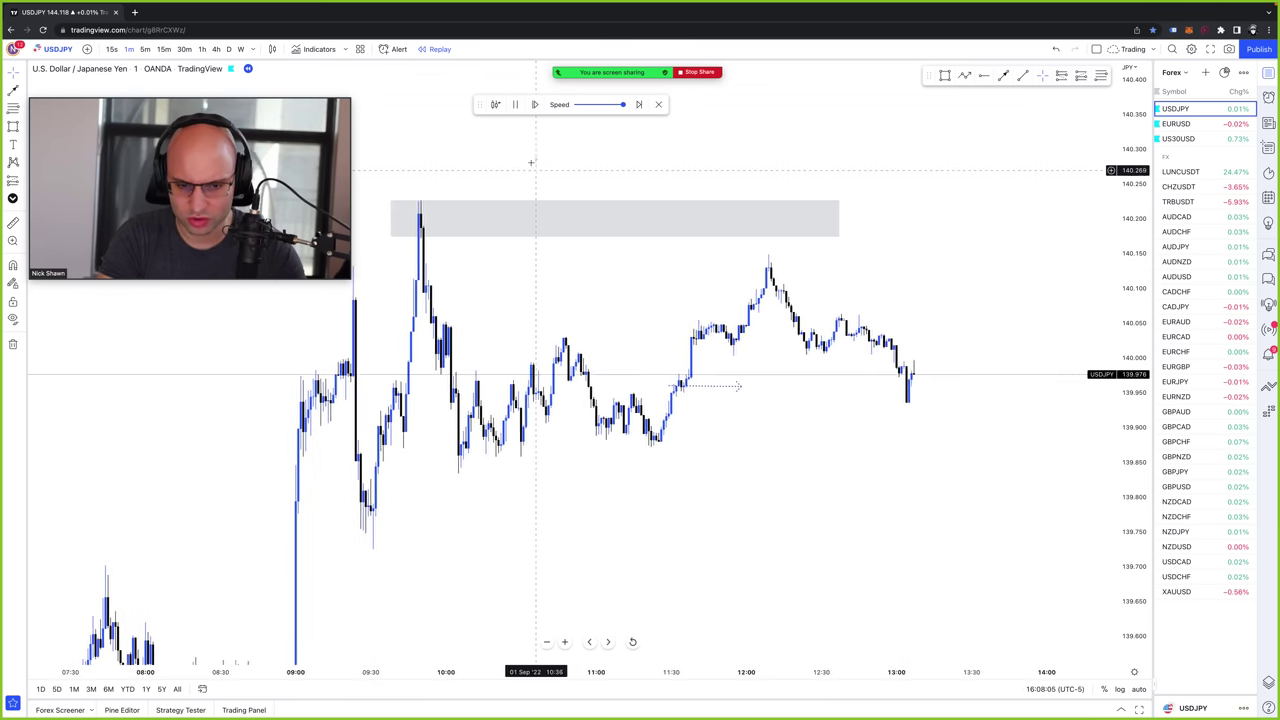
pyautogui.click(516, 104)
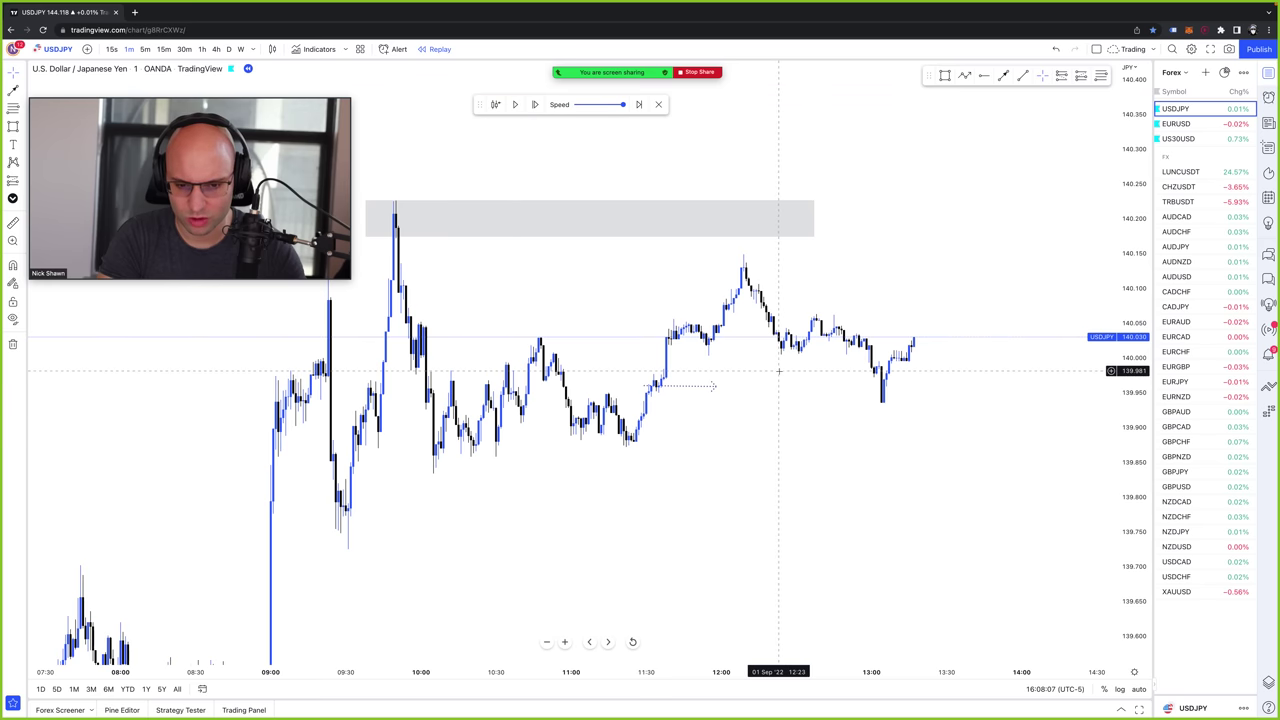
pyautogui.click(514, 105)
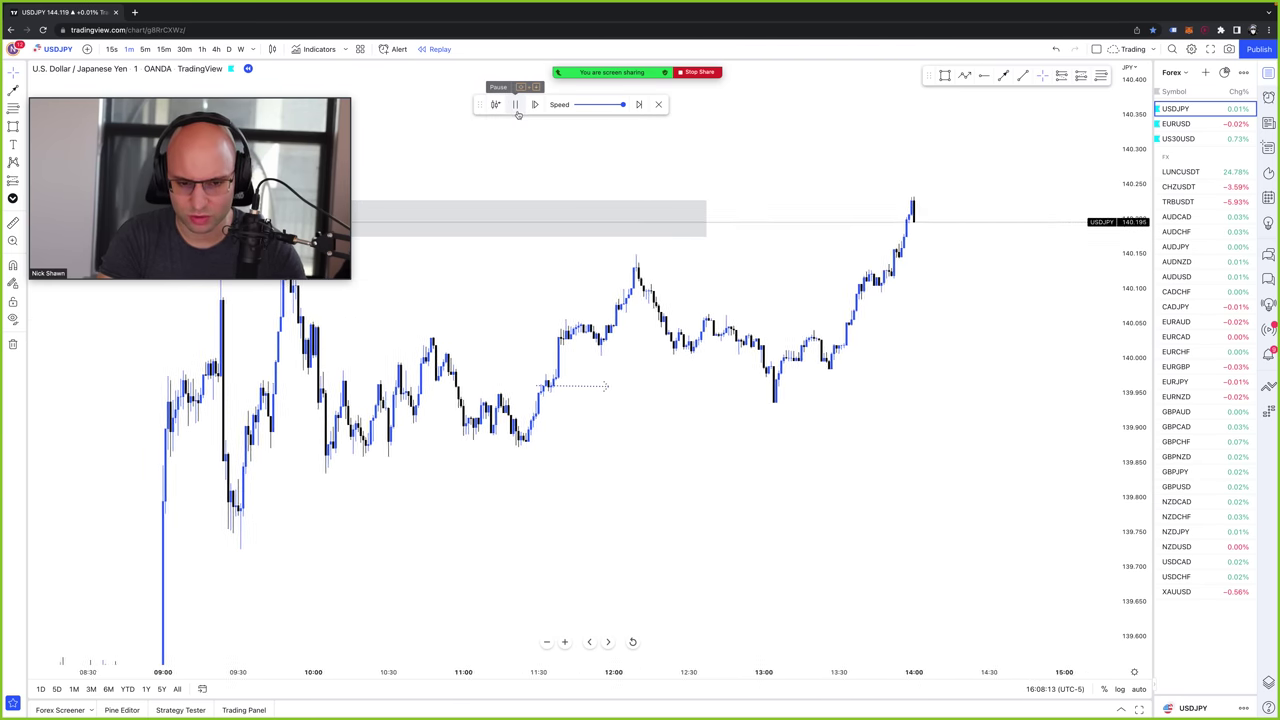
pyautogui.click(515, 104)
# - Extend the grey rectangle's end past the 14:00 high to about 14:15
pyautogui.click(697, 217)
pyautogui.moveTo(697, 217); pyautogui.dragTo(946, 217)
pyautogui.click(690, 400)
# - Move the dotted arrow's tip up to the 14:00 high inside the grey rectangle
pyautogui.scroll(-1, 690, 400)
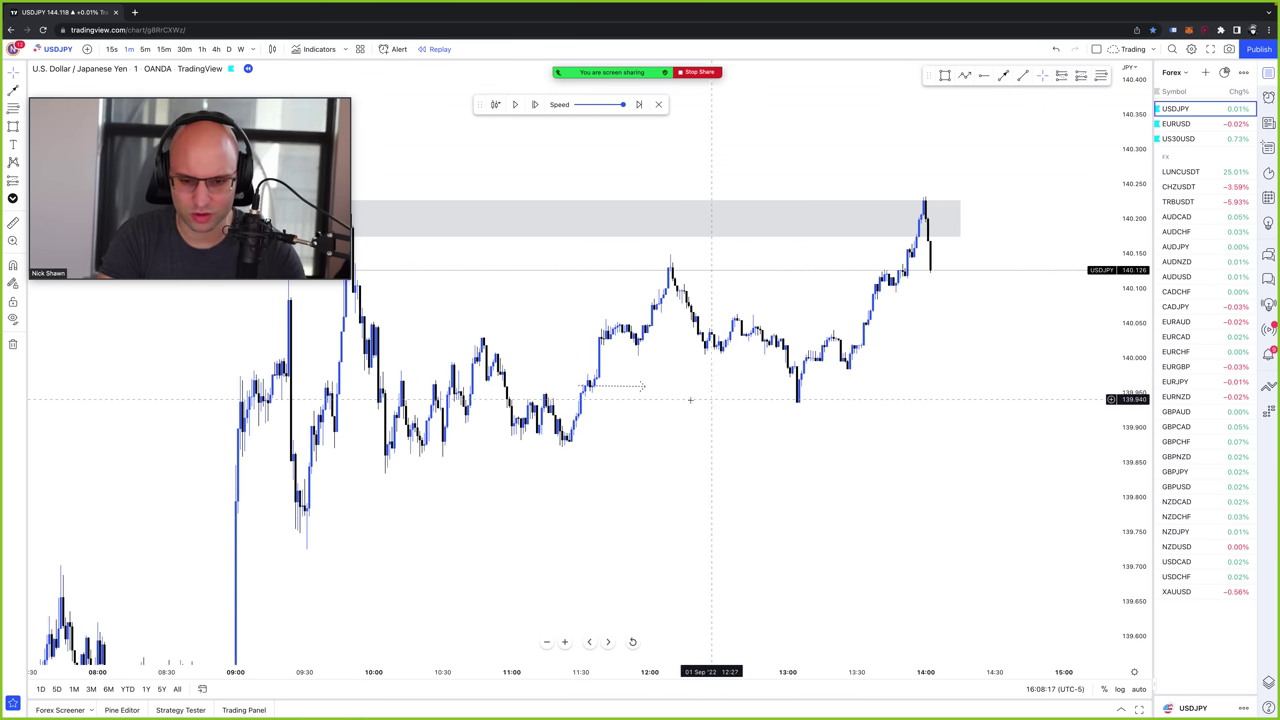
pyautogui.click(580, 385)
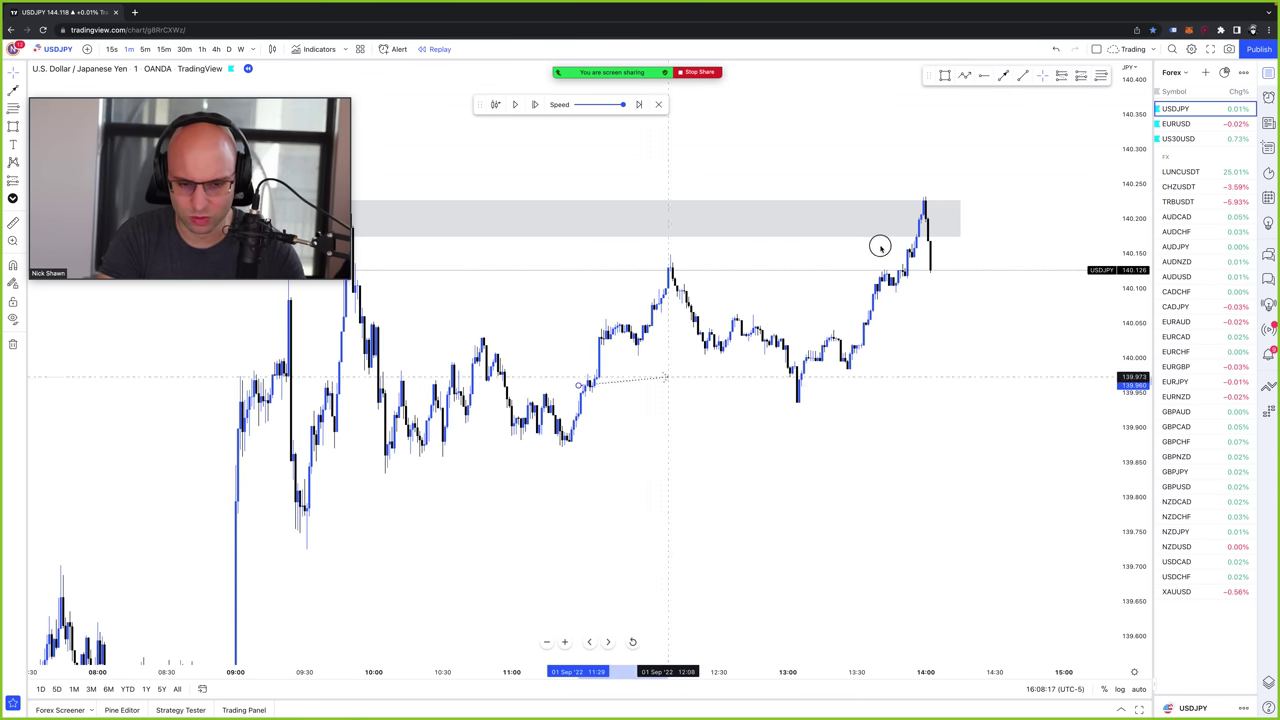
pyautogui.click(922, 215)
pyautogui.scroll(-1, 985, 233)
pyautogui.moveTo(1016, 208); pyautogui.dragTo(1007, 289)
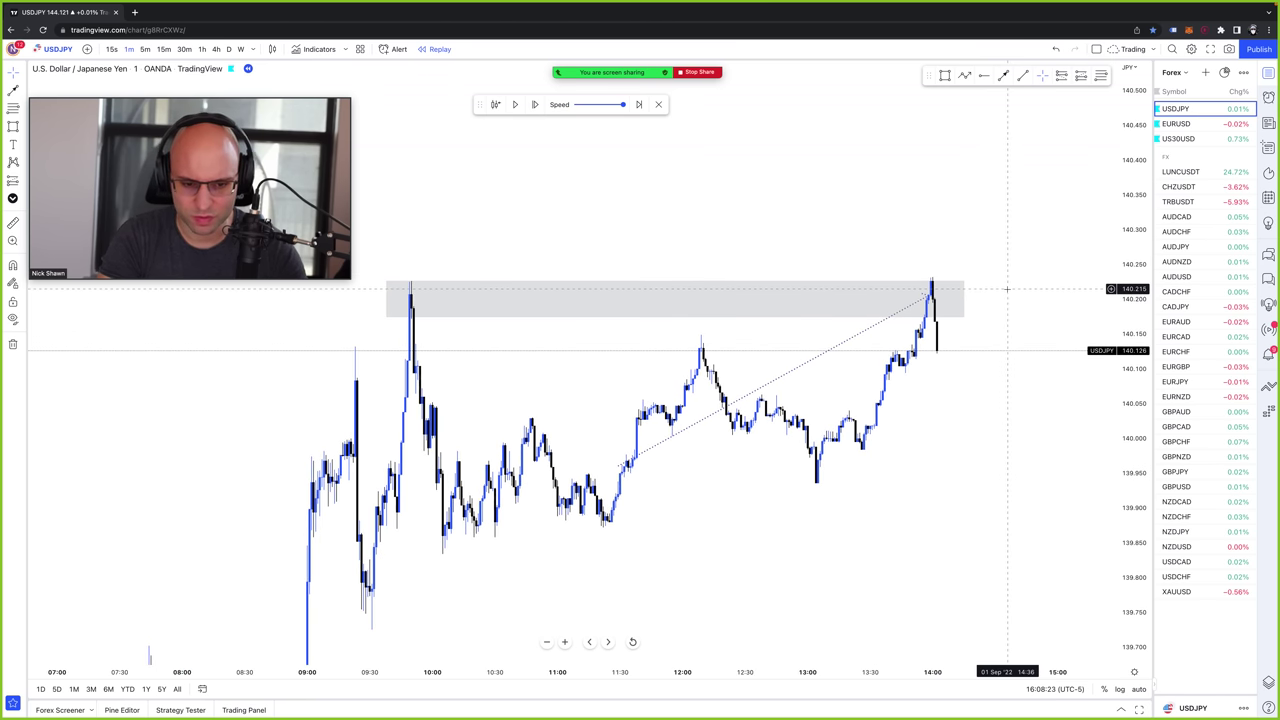
# - Draw a grey rectangle around the lower swing lows, from about 08:55 to 15:23 between 139.892 and 139.843
pyautogui.scroll(1, 1007, 289)
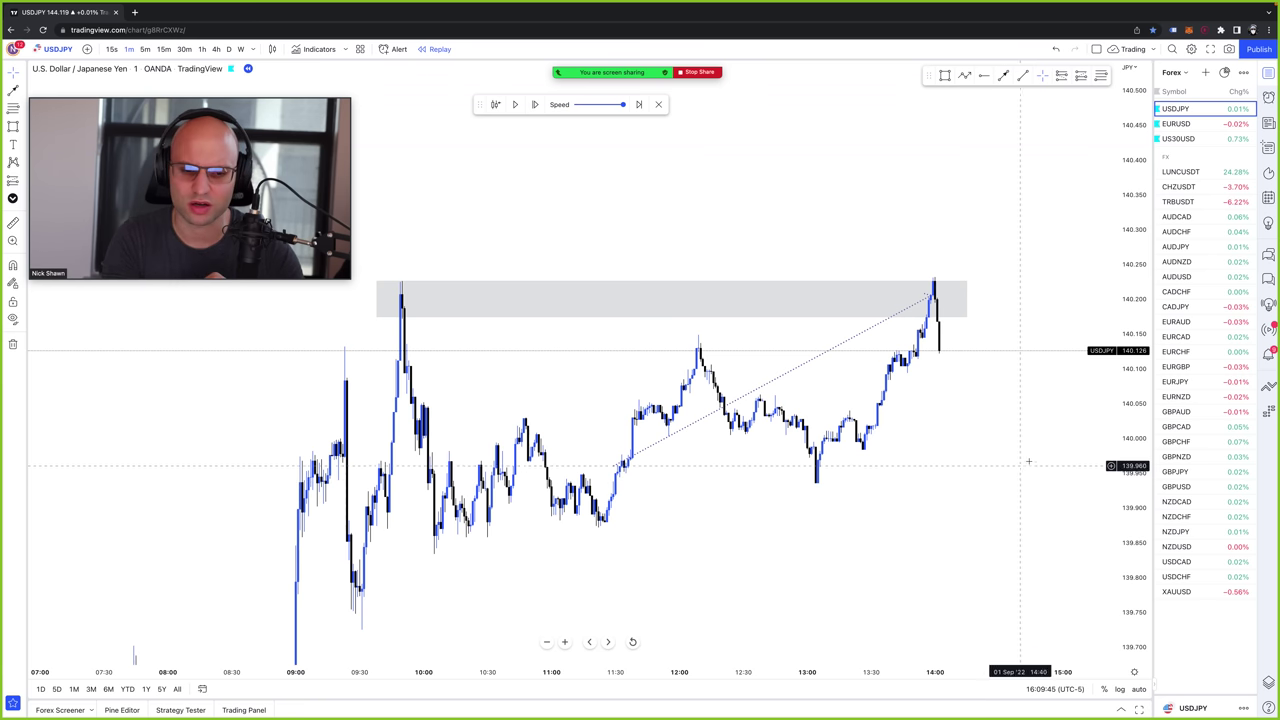
pyautogui.moveTo(1029, 458); pyautogui.dragTo(1046, 394)
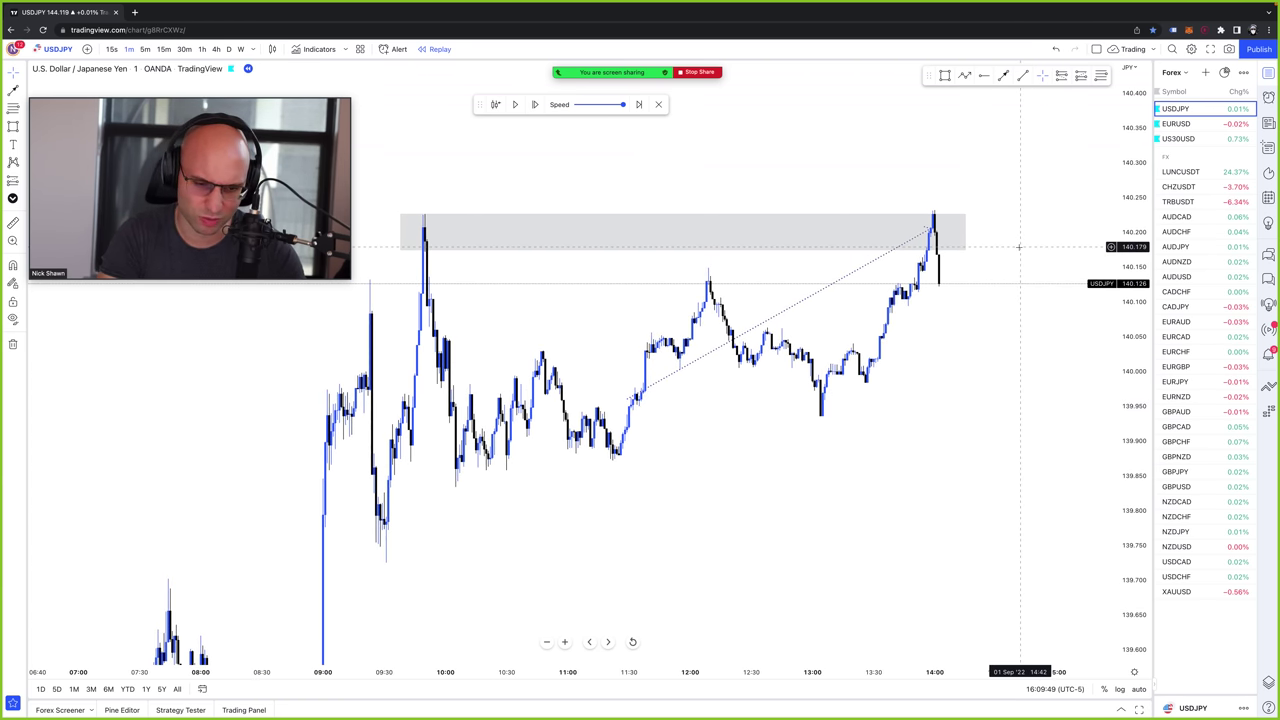
pyautogui.moveTo(1017, 247); pyautogui.dragTo(1004, 267)
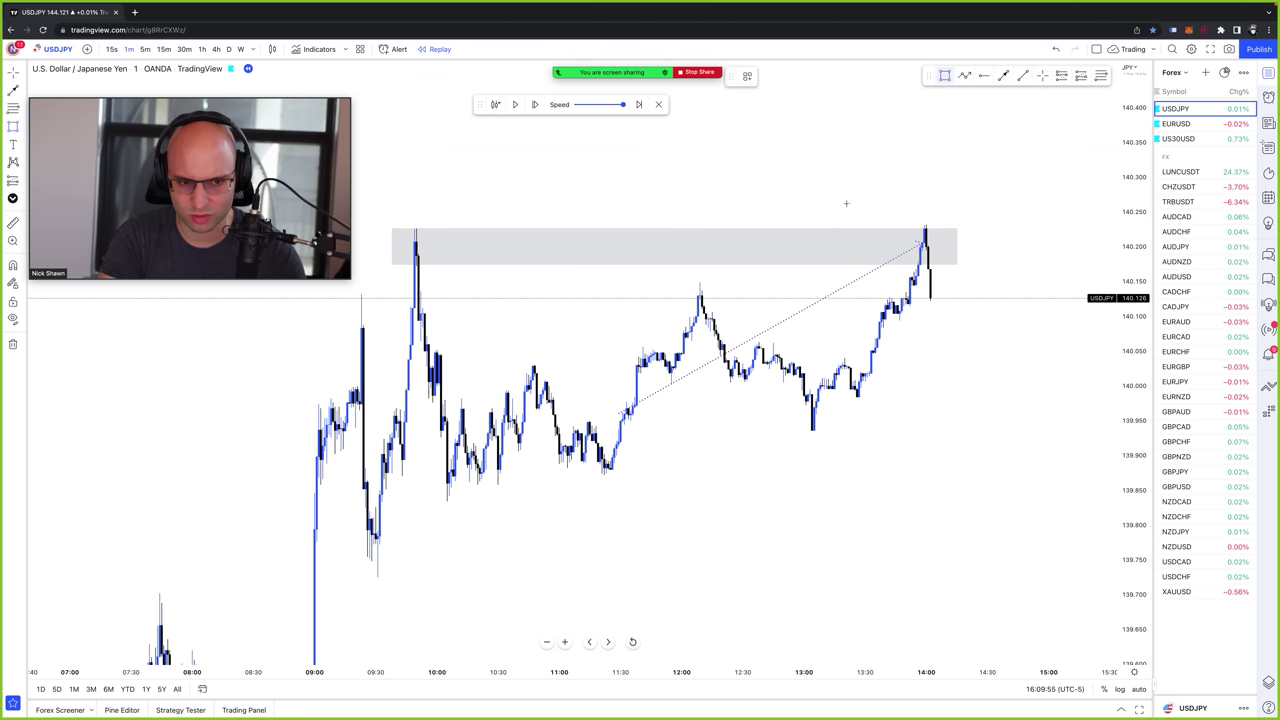
pyautogui.moveTo(304, 461)
pyautogui.mouseDown()
pyautogui.moveTo(1089, 507)
pyautogui.moveTo(1094, 491)
pyautogui.mouseUp()
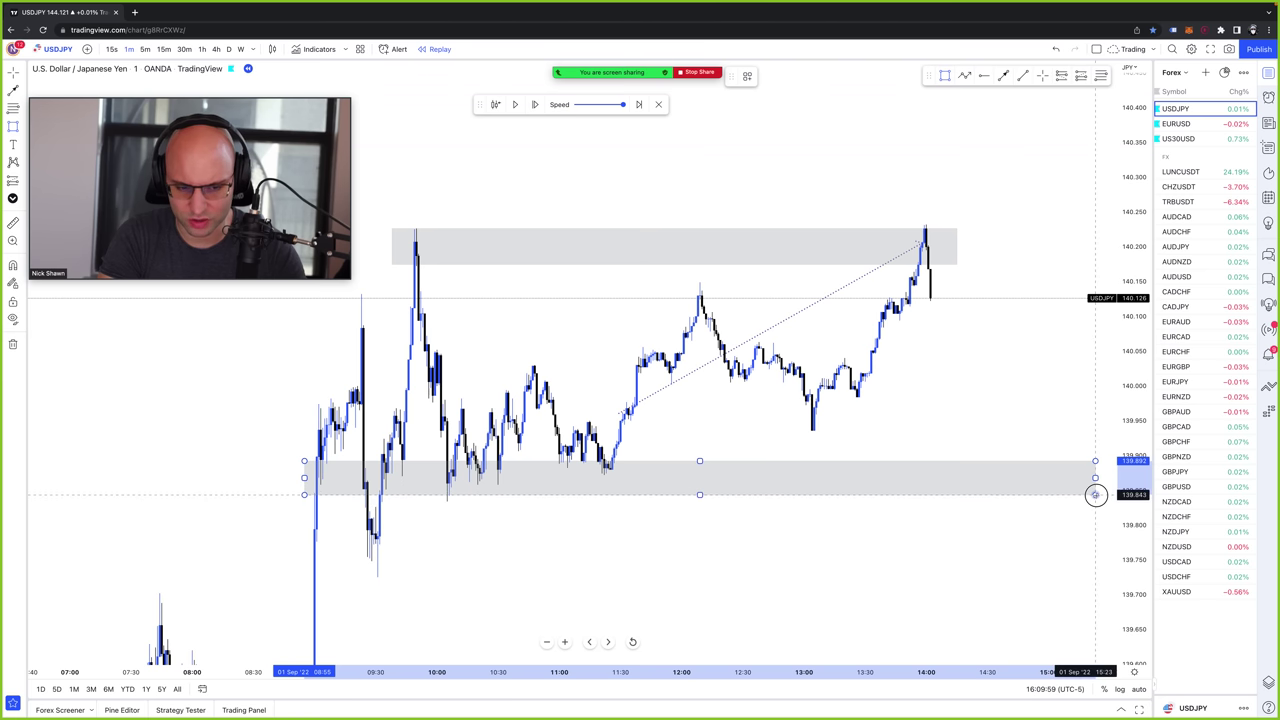
# - Draw a horizontal dotted arrow at about 140.124, from about 13:57 to 14:35
pyautogui.click(757, 408)
pyautogui.moveTo(928, 393); pyautogui.dragTo(890, 411)
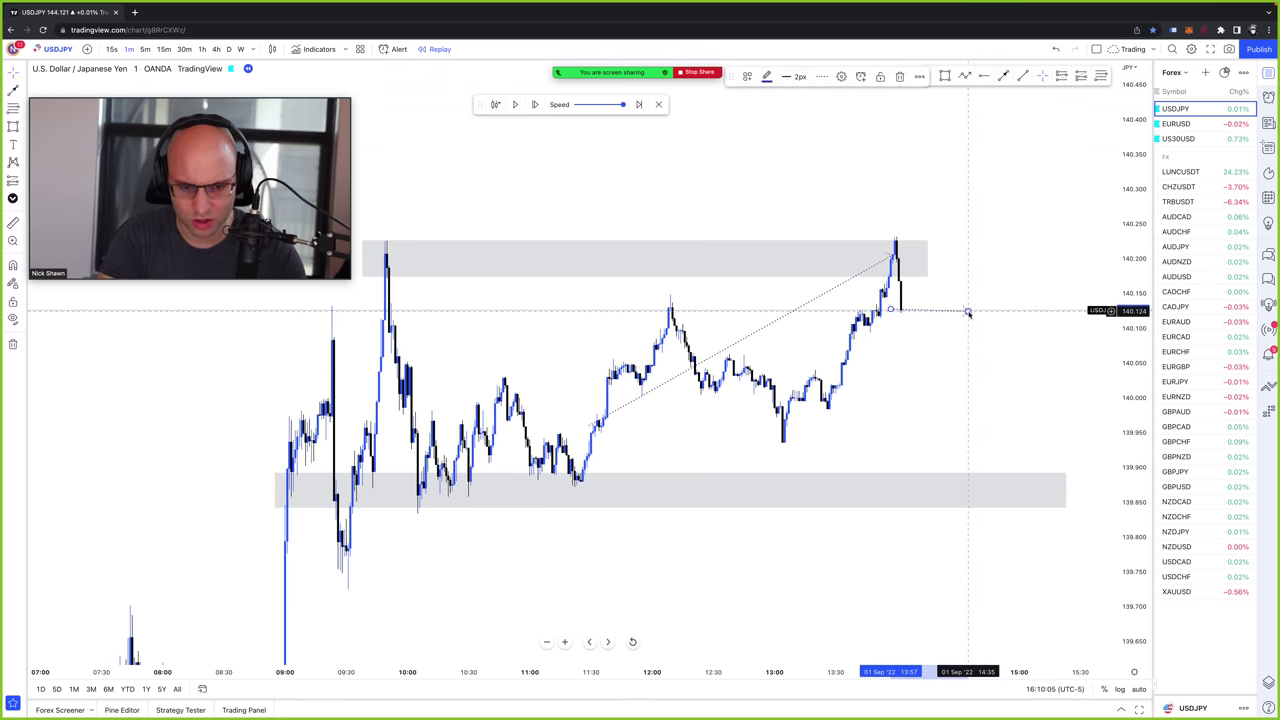
# - Step the replay forward candle by candle to about 15:00
pyautogui.hscroll(2, 951, 306)
pyautogui.scroll(-1, 1006, 321)
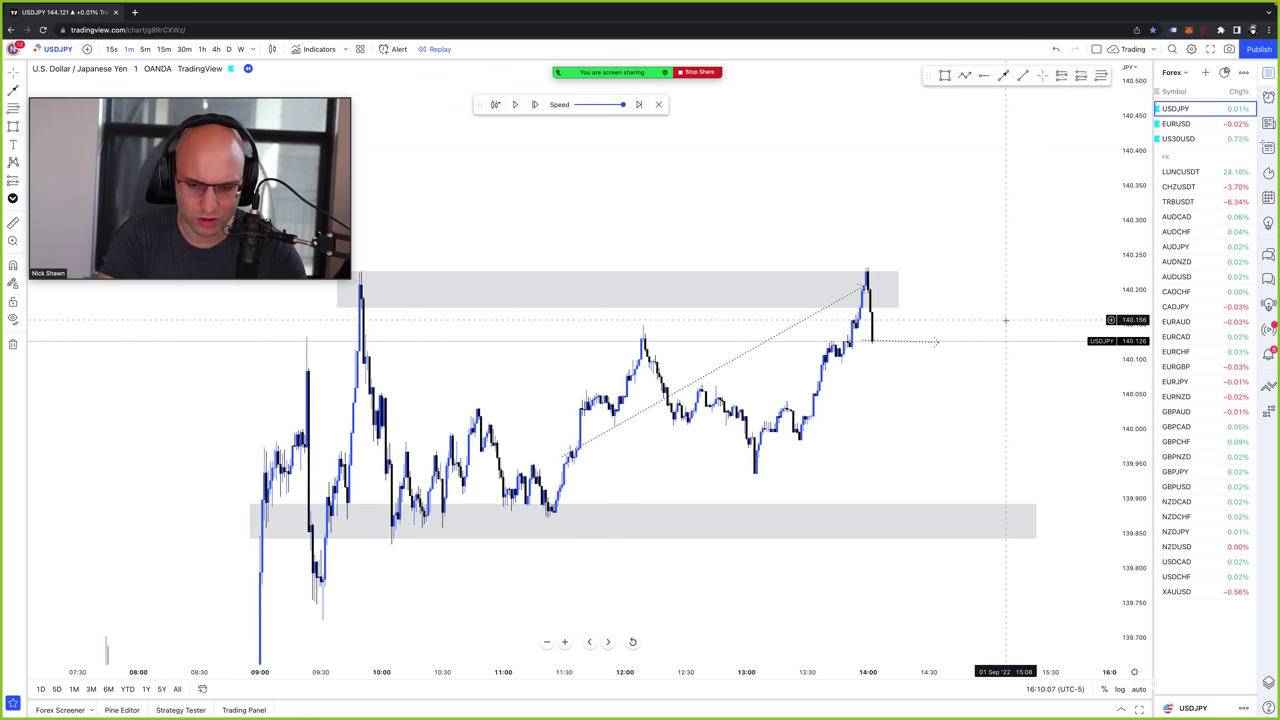
pyautogui.click(536, 105)
pyautogui.click(536, 105)
pyautogui.click(536, 105)
pyautogui.click(536, 105)
pyautogui.click(536, 105)
pyautogui.click(536, 105)
pyautogui.click(536, 105)
pyautogui.click(536, 105)
pyautogui.click(536, 105)
pyautogui.click(536, 105)
pyautogui.click(536, 105)
pyautogui.click(536, 105)
pyautogui.click(536, 105)
pyautogui.click(536, 105)
pyautogui.click(536, 105)
pyautogui.click(536, 105)
pyautogui.click(536, 105)
pyautogui.click(536, 105)
pyautogui.click(536, 105)
pyautogui.click(536, 105)
pyautogui.click(536, 105)
pyautogui.click(536, 105)
pyautogui.click(536, 105)
pyautogui.click(536, 105)
pyautogui.click(536, 105)
# - Extend the end of the upper grey rectangle to about 16:00
pyautogui.click(782, 287)
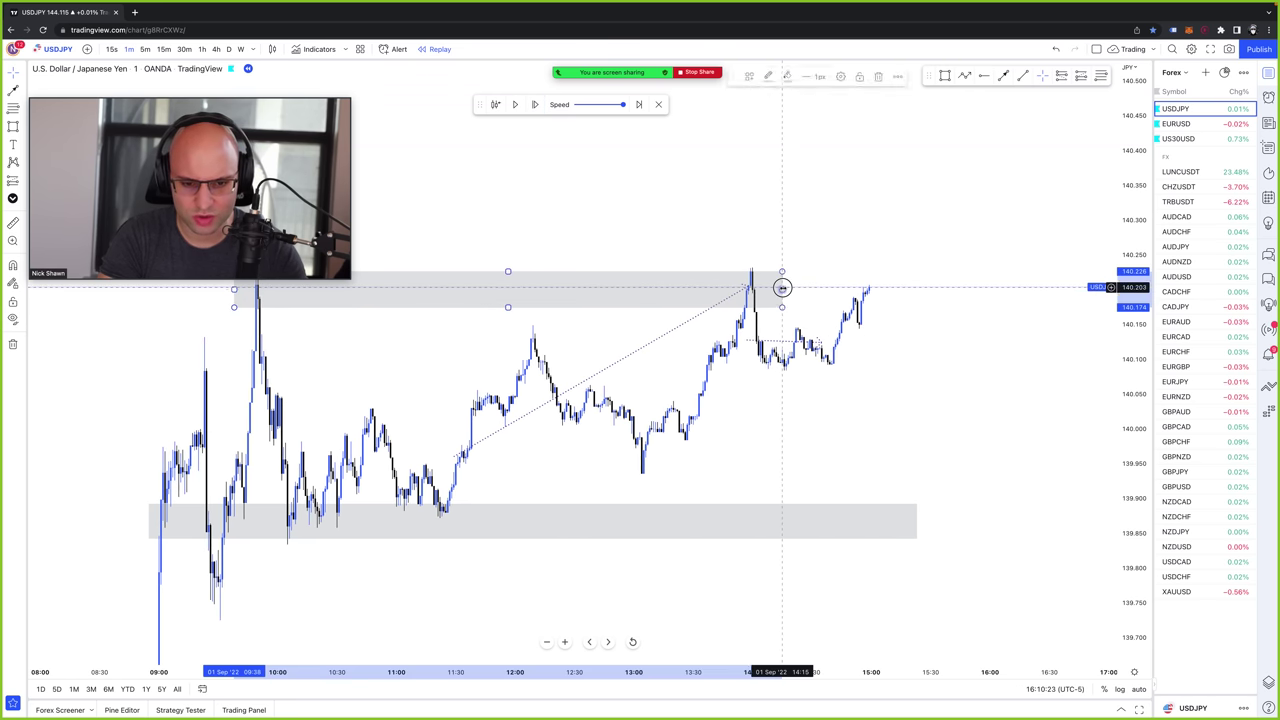
pyautogui.moveTo(782, 287); pyautogui.dragTo(991, 287)
pyautogui.click(1023, 229)
# - Measure the price range from about 140.113 at 15:00 up into the upper grey rectangle
pyautogui.scroll(-2, 1026, 229)
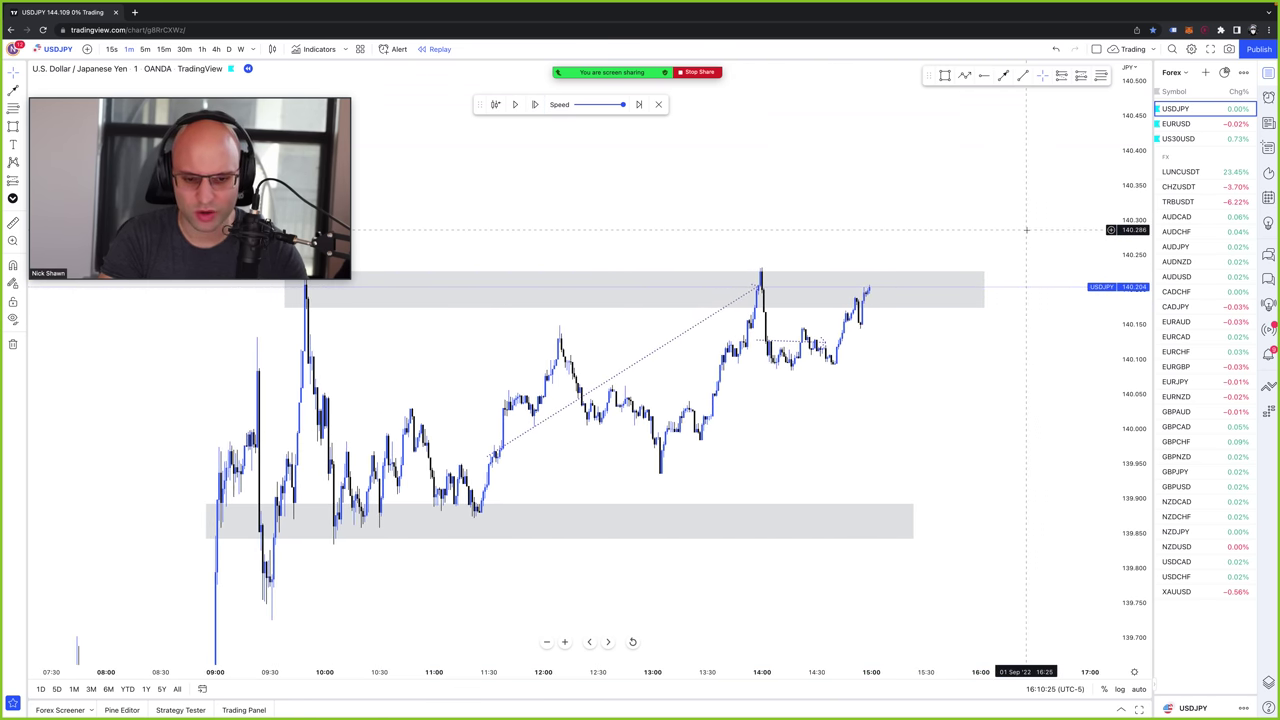
pyautogui.scroll(-2, 1026, 229)
pyautogui.scroll(3, 1026, 229)
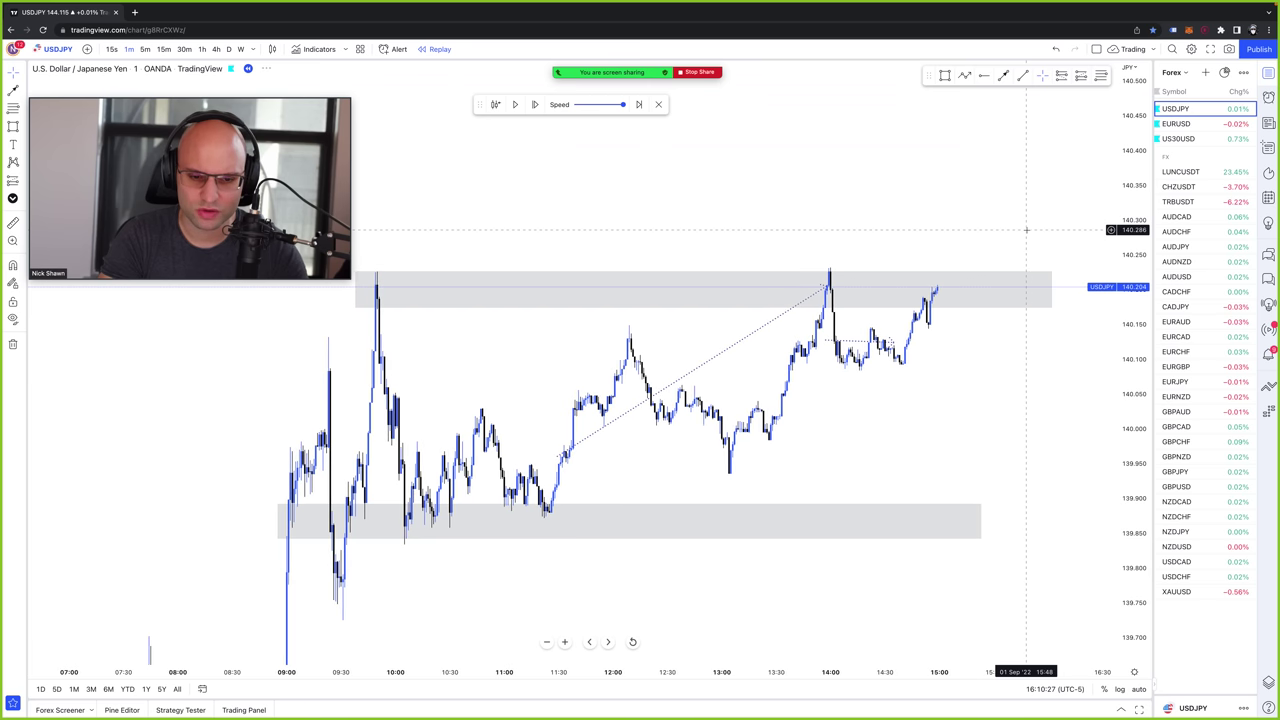
pyautogui.moveTo(1005, 206); pyautogui.dragTo(969, 232)
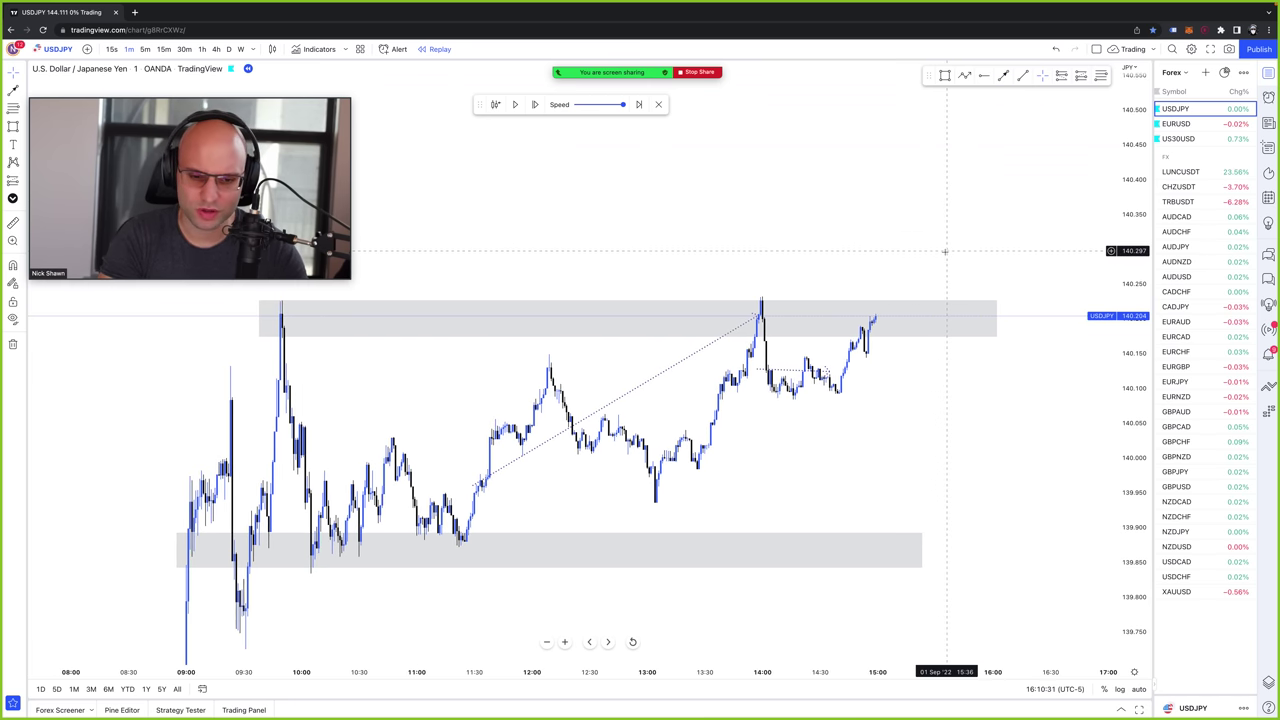
pyautogui.keyDown('shift'); pyautogui.click(878, 379); pyautogui.keyUp('shift')
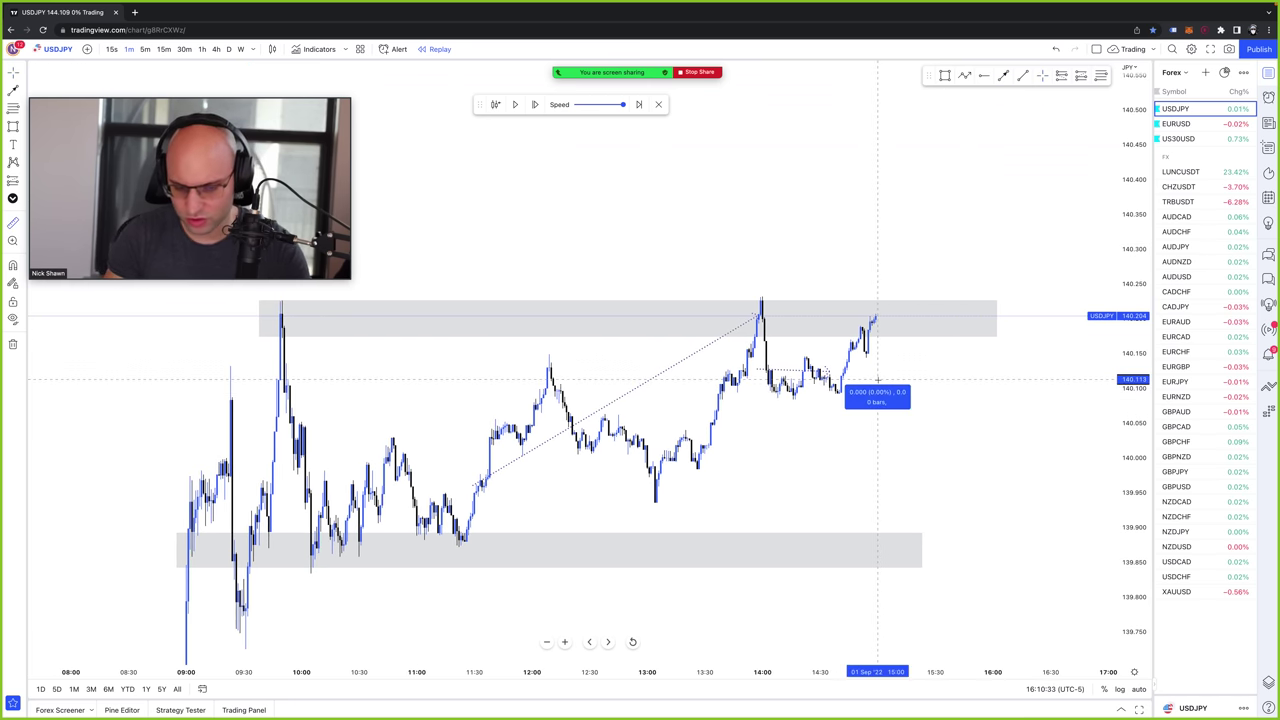
pyautogui.click(920, 328)
pyautogui.click(1060, 195)
pyautogui.moveTo(1057, 195); pyautogui.dragTo(1015, 224)
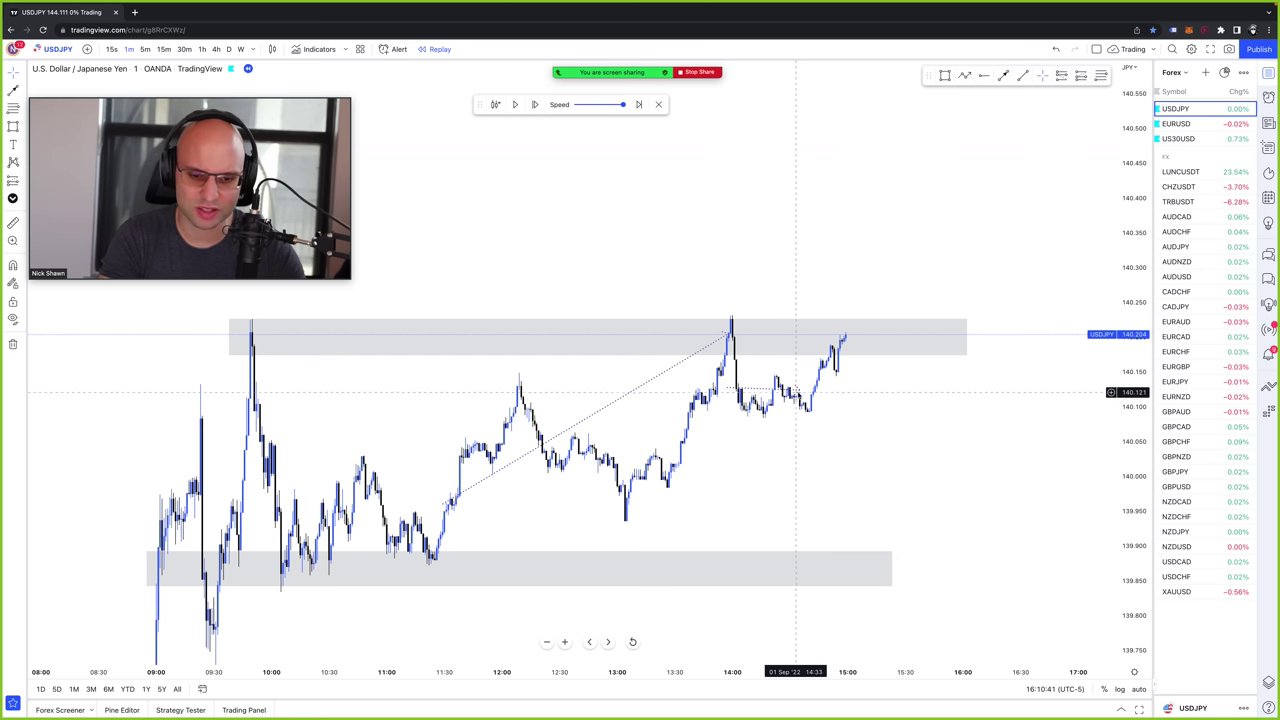
# - Extend the horizontal dotted arrow to about 15:55 and measure the drop from the upper zone at 140.199 down to it
pyautogui.click(952, 387)
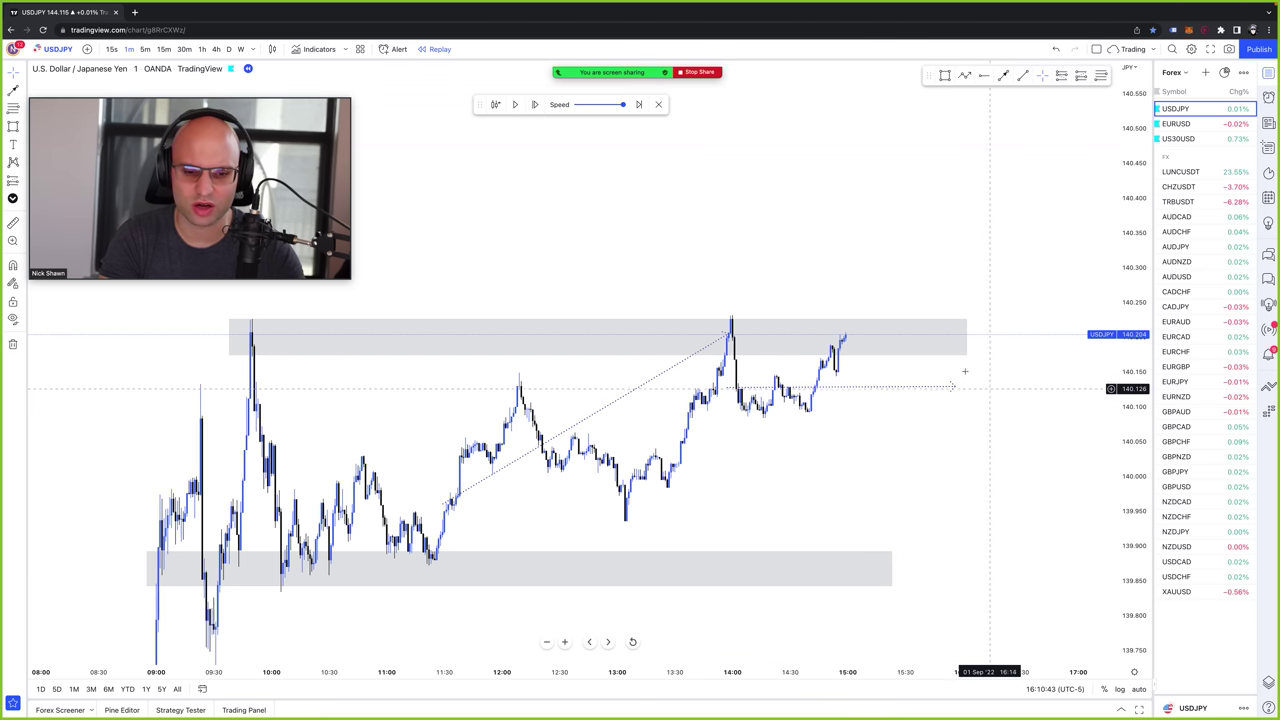
pyautogui.keyDown('shift'); pyautogui.click(855, 338); pyautogui.keyUp('shift')
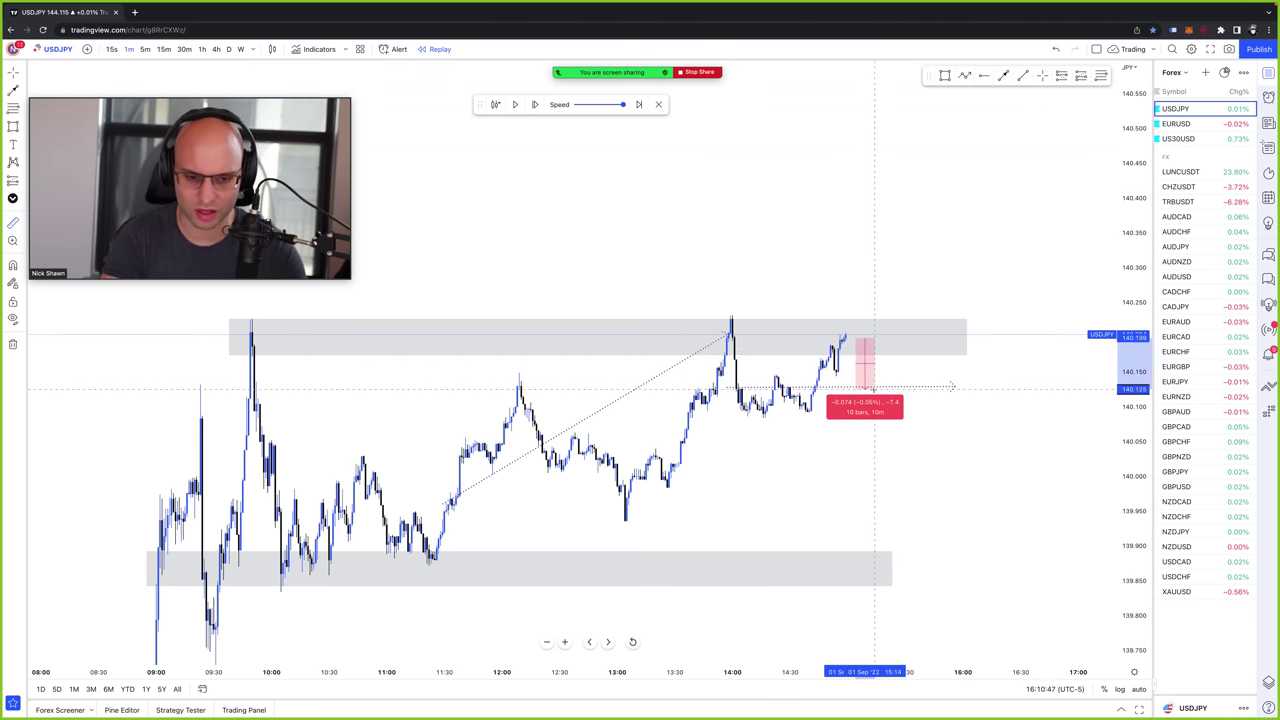
pyautogui.click(875, 386)
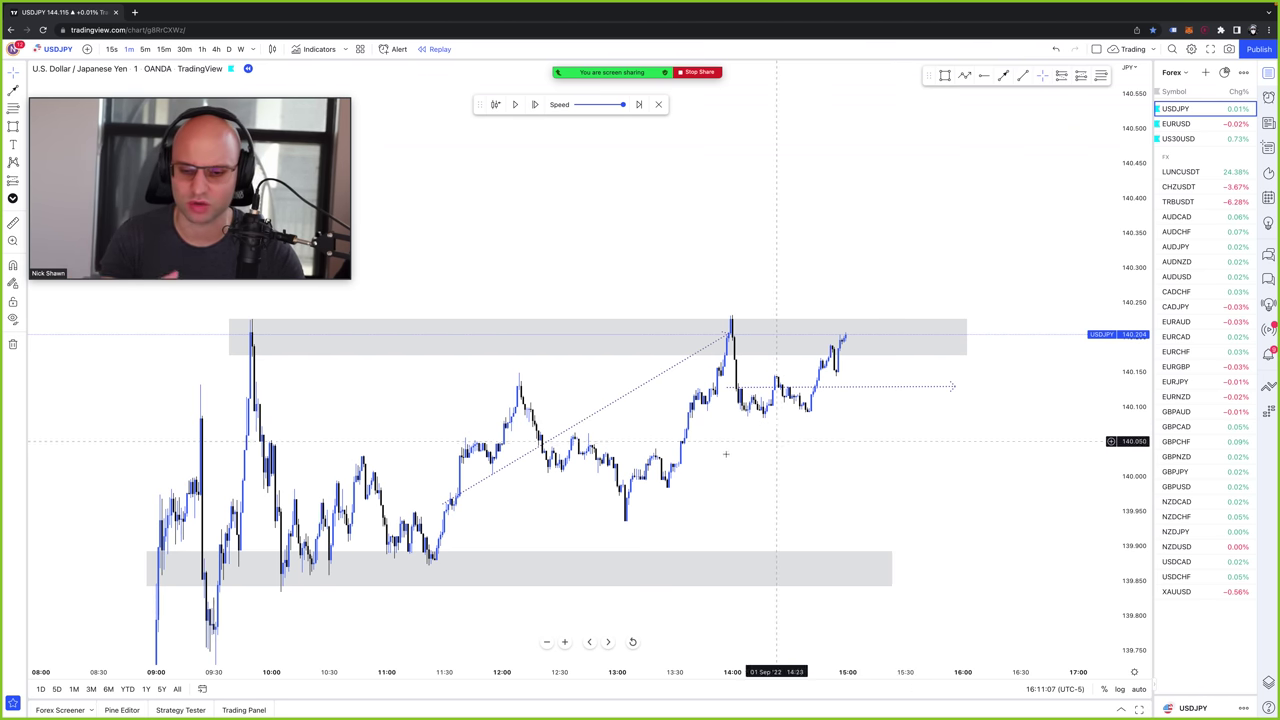
# - Measure the rise from about 139.963 at 12:52 to about 140.196 at 14:48 in the upper grey zone
pyautogui.keyDown('shift'); pyautogui.click(599, 503); pyautogui.keyUp('shift')
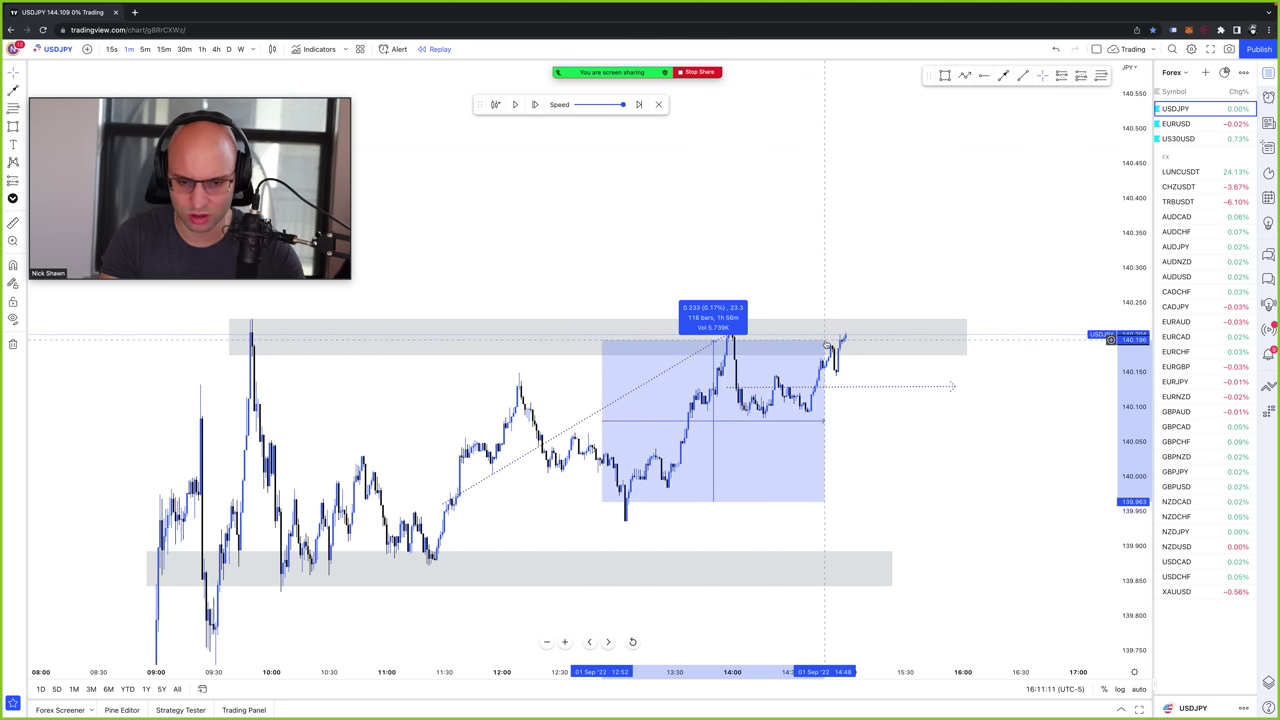
pyautogui.click(951, 267)
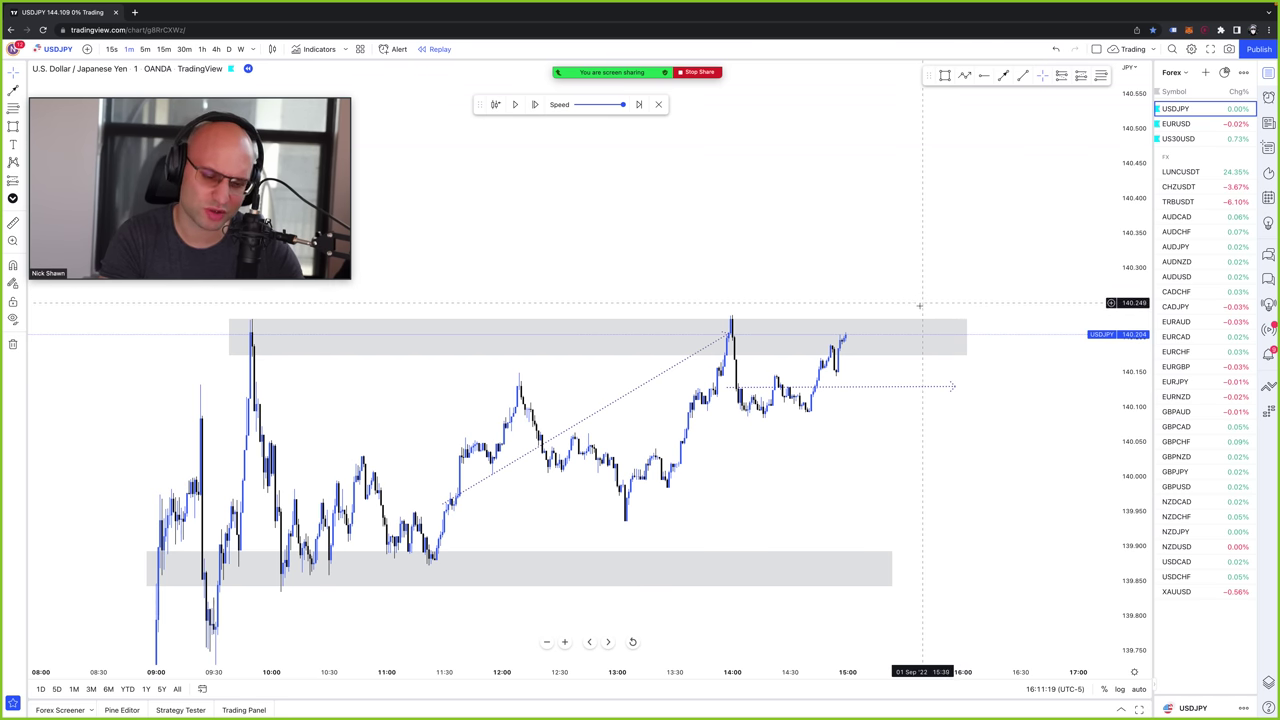
# - Stretch the chart's price scale to enlarge the upper grey zone and the recent candles below it
pyautogui.scroll(-2, 970, 283)
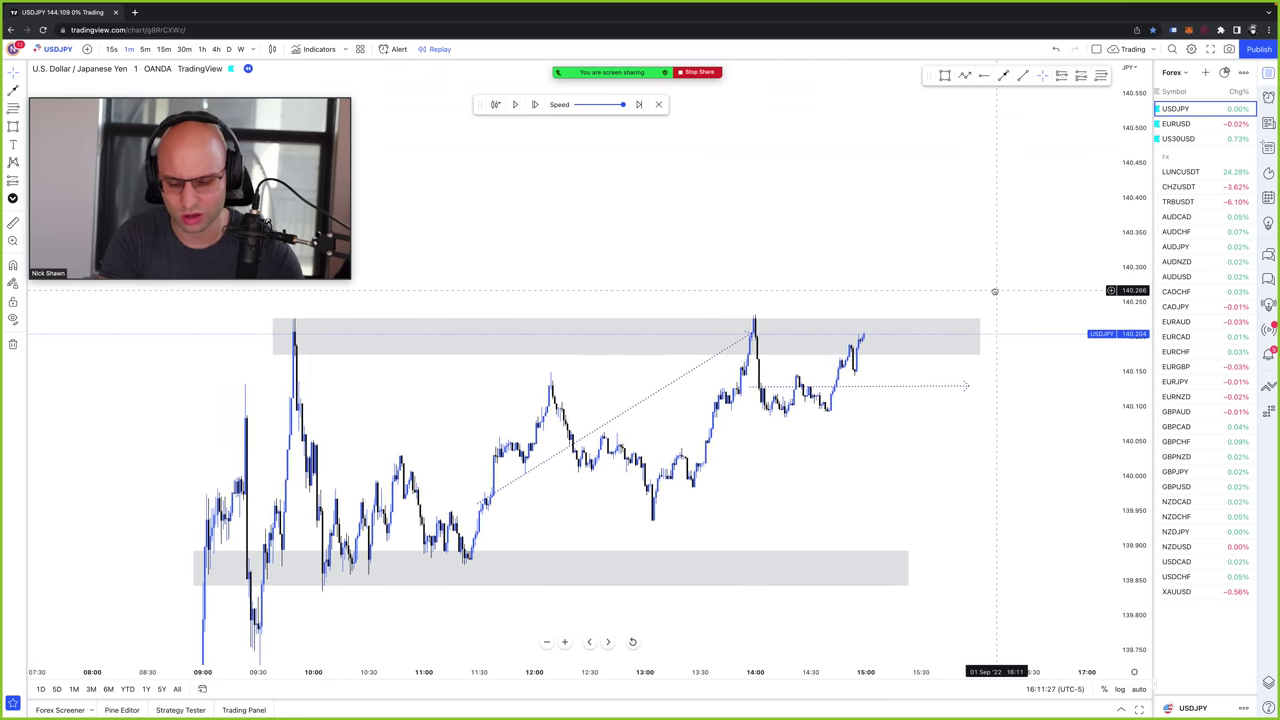
pyautogui.hscroll(-1, 994, 289)
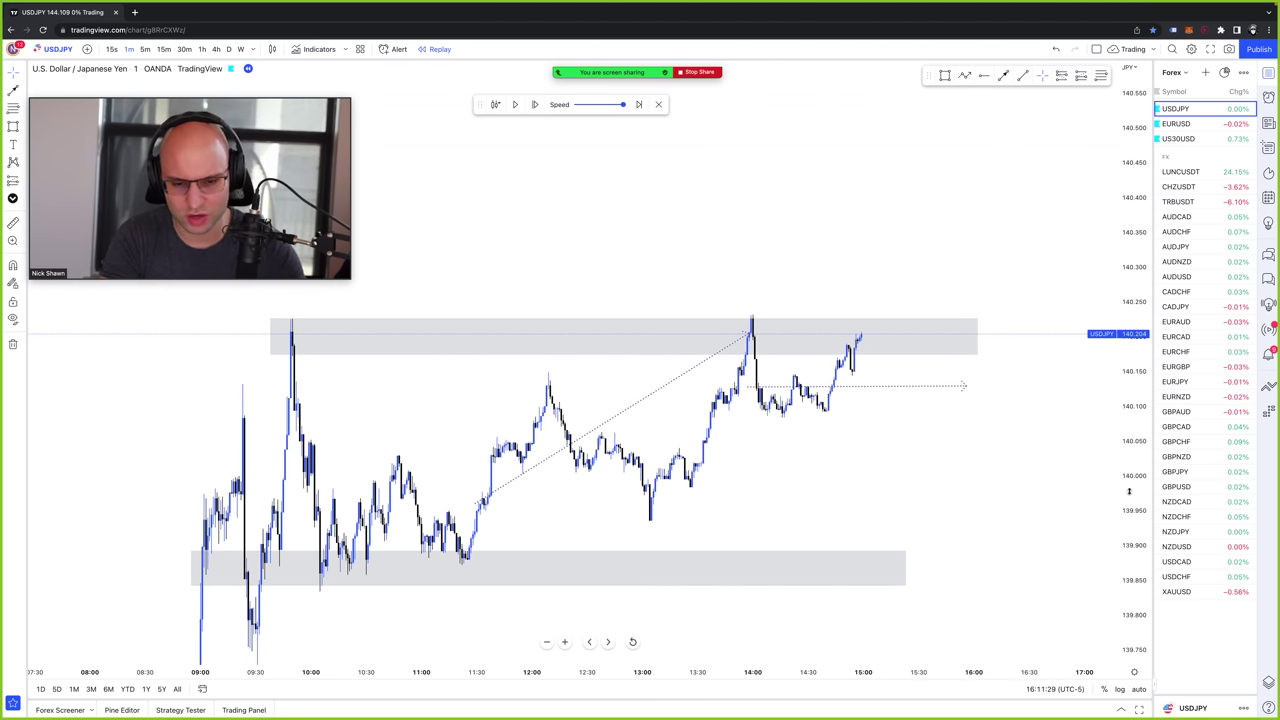
pyautogui.moveTo(1120, 484); pyautogui.dragTo(1130, 197)
pyautogui.scroll(-4, 1040, 181)
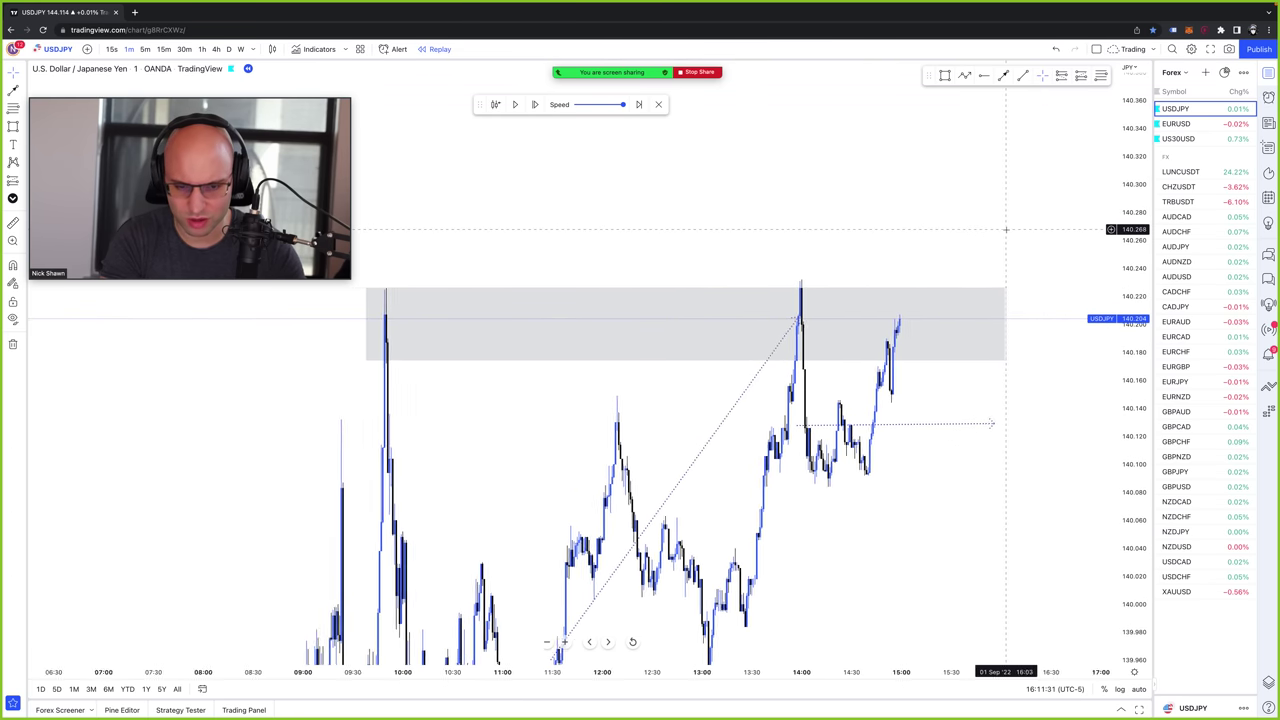
pyautogui.hscroll(-1, 1040, 181)
pyautogui.moveTo(1130, 183); pyautogui.dragTo(1129, 312)
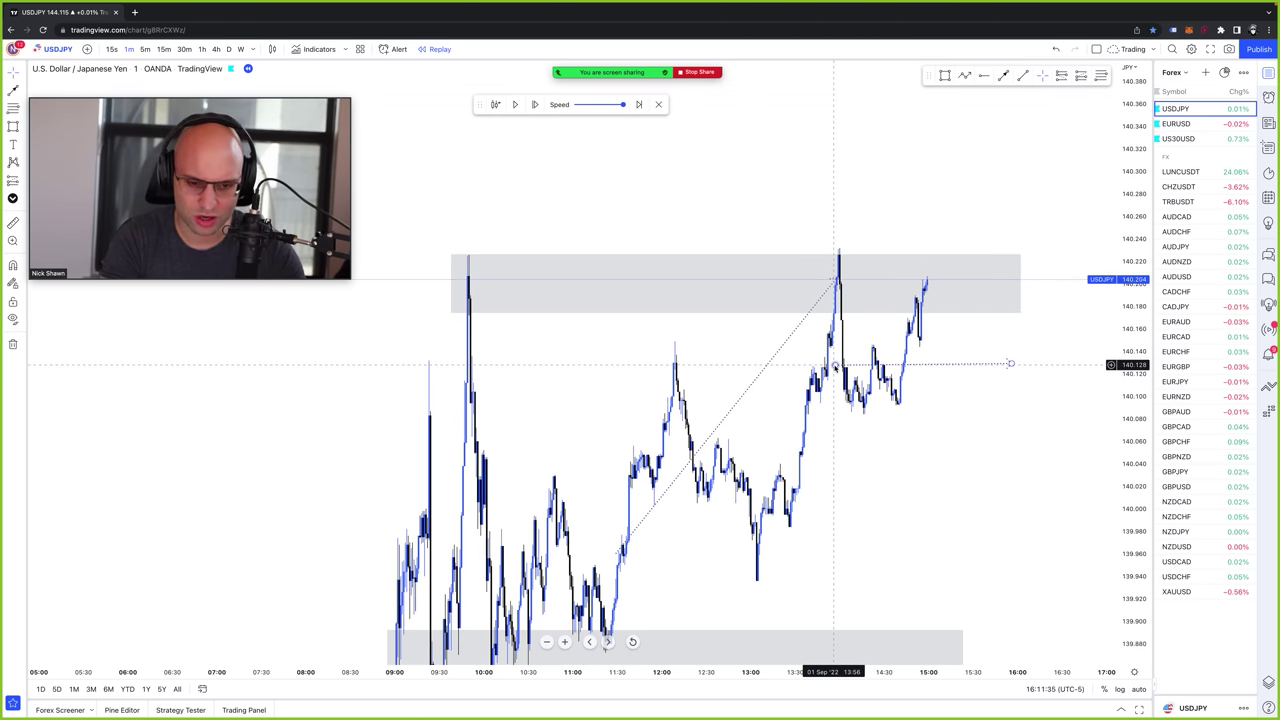
pyautogui.hotkey('alt', 't')
pyautogui.click(985, 274)
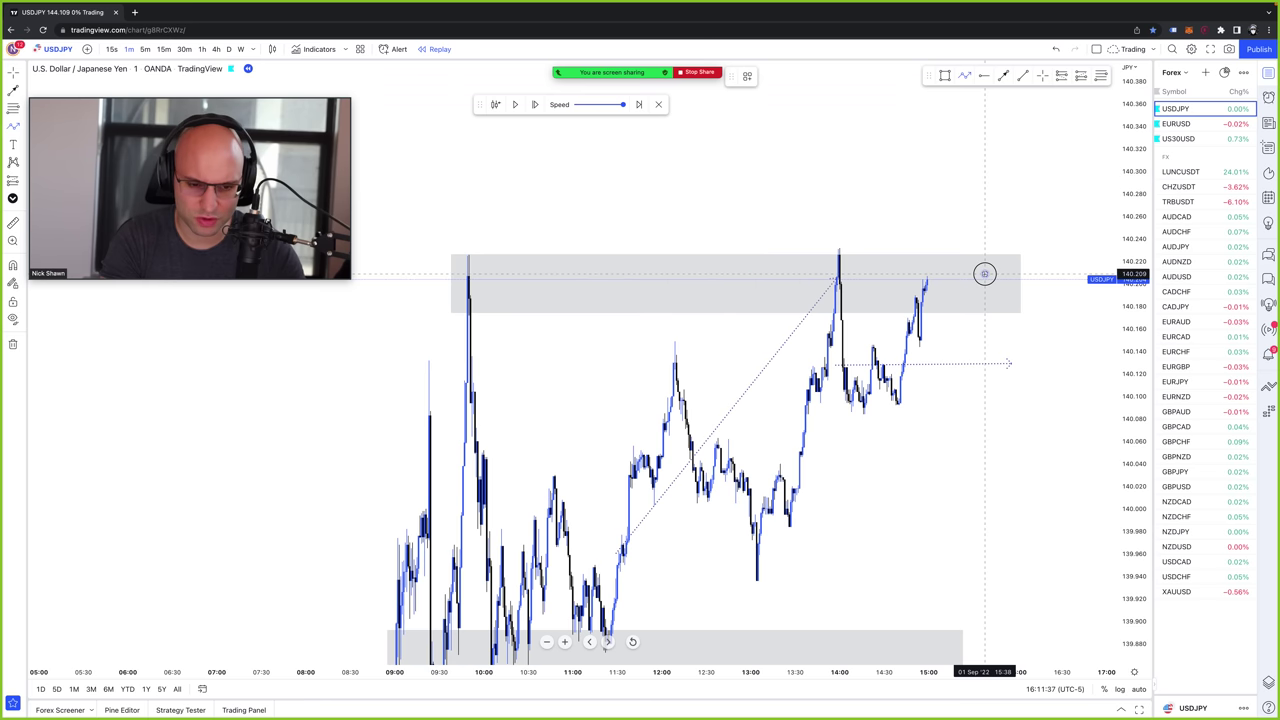
pyautogui.click(1035, 523)
pyautogui.press('Delete')
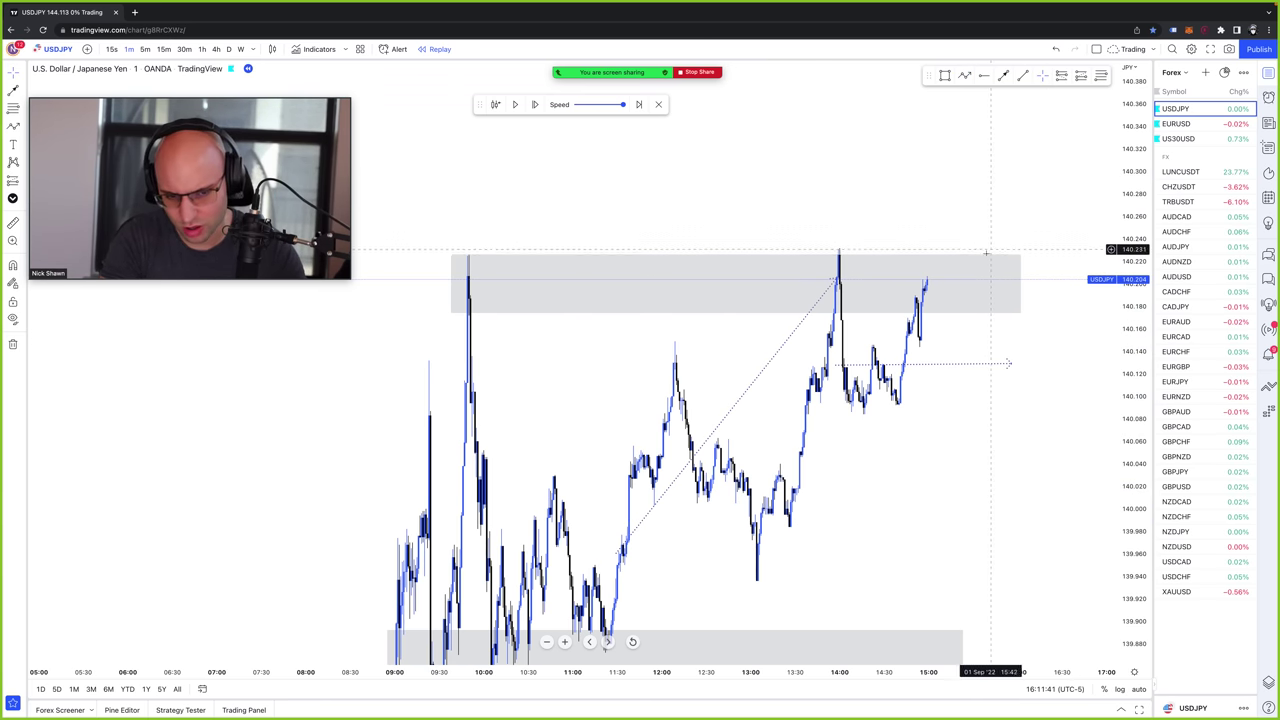
pyautogui.scroll(1, 944, 315)
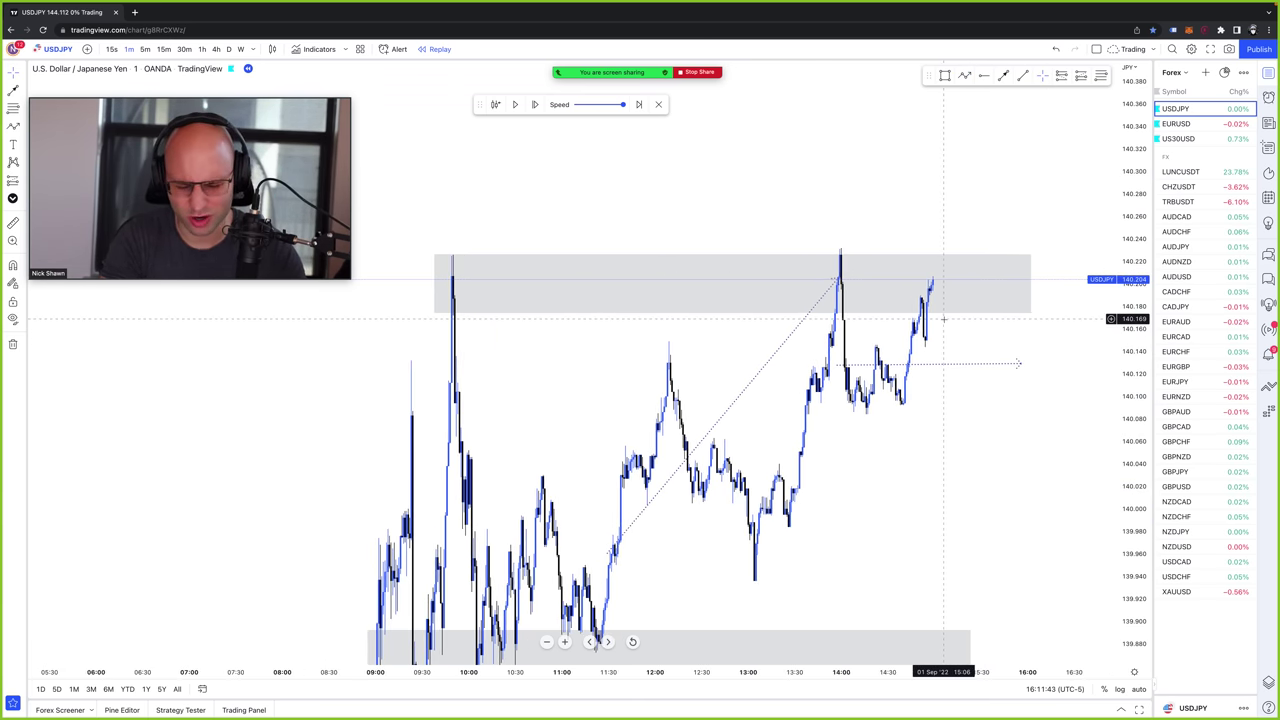
pyautogui.scroll(1, 947, 305)
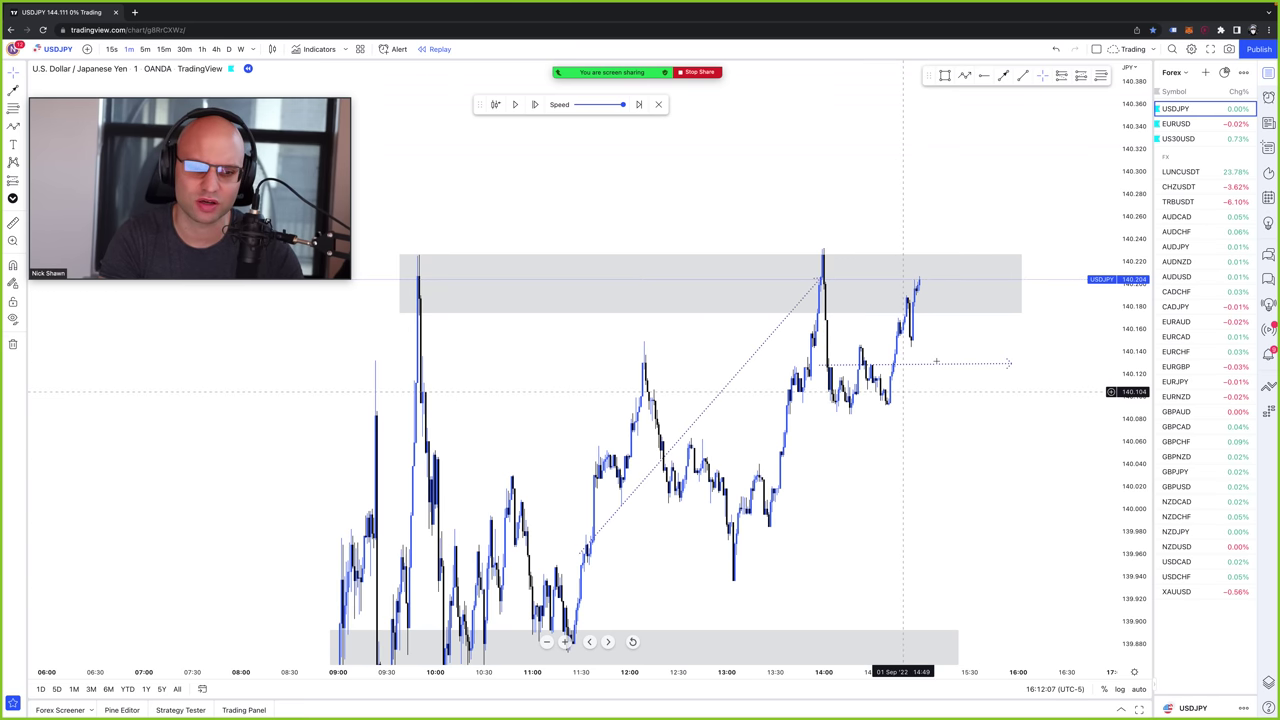
pyautogui.click(989, 415)
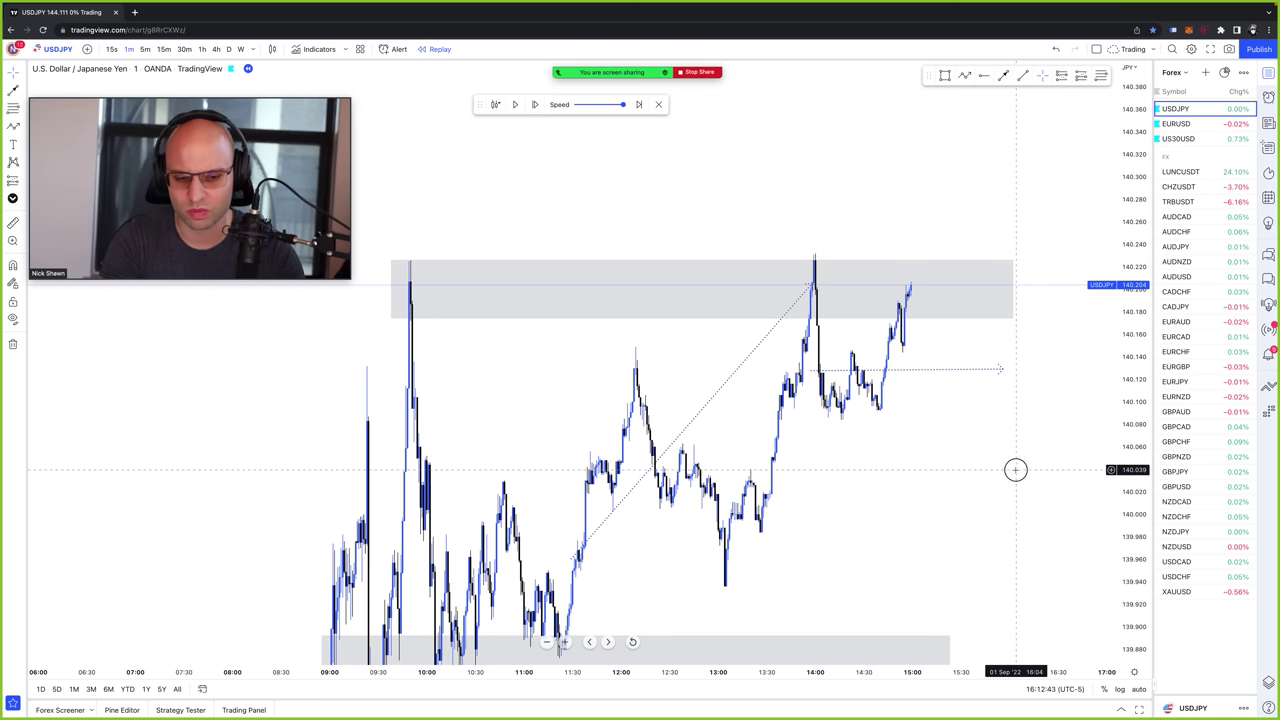
pyautogui.scroll(2, 1015, 469)
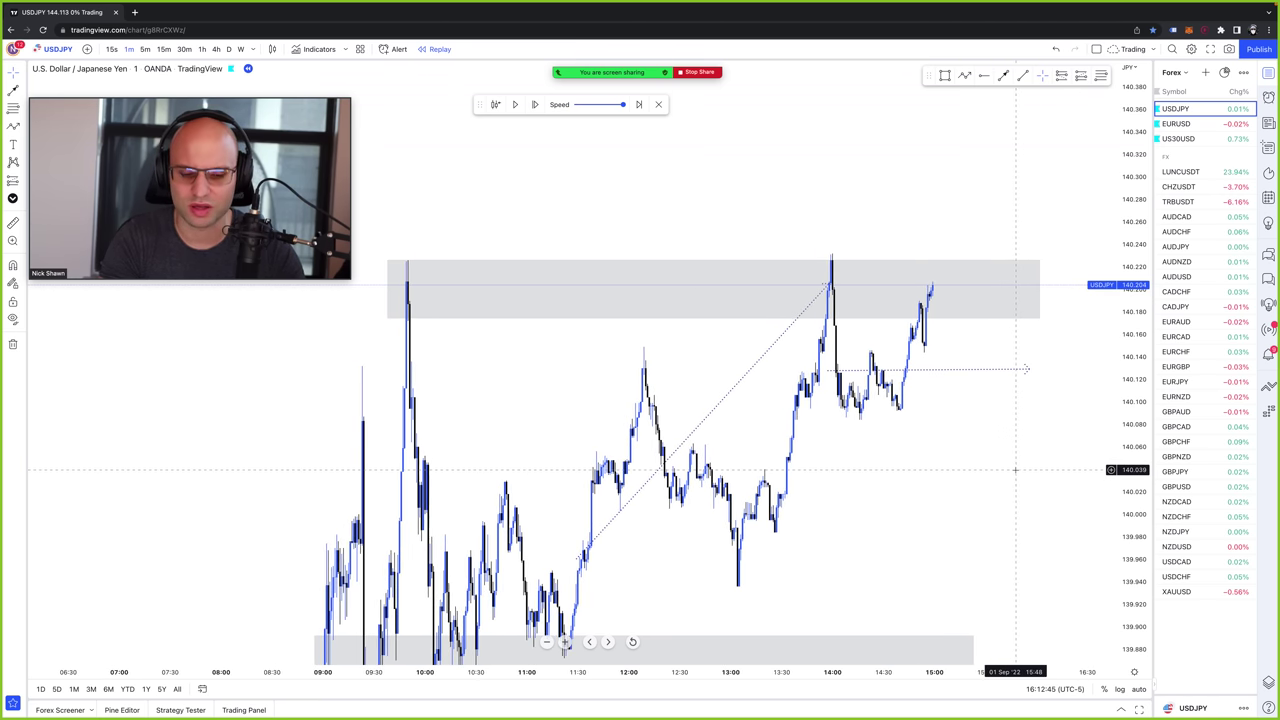
pyautogui.scroll(-1, 1015, 469)
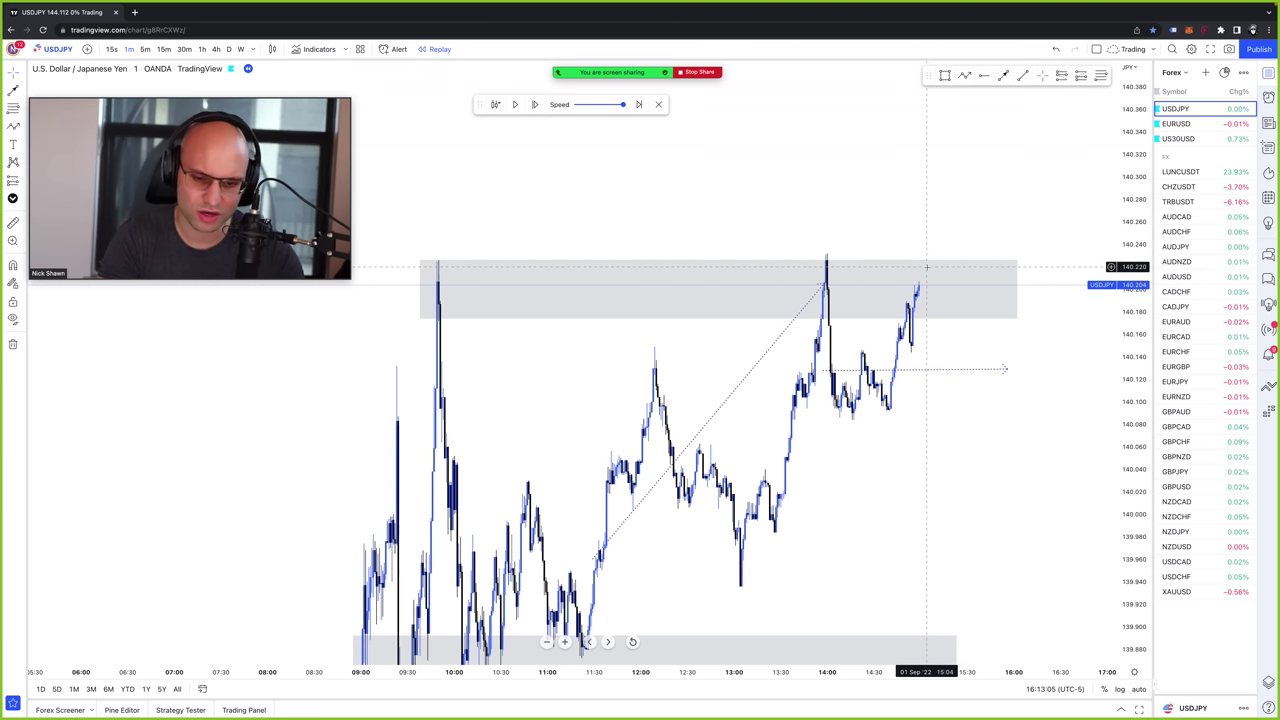
pyautogui.scroll(-1, 948, 247)
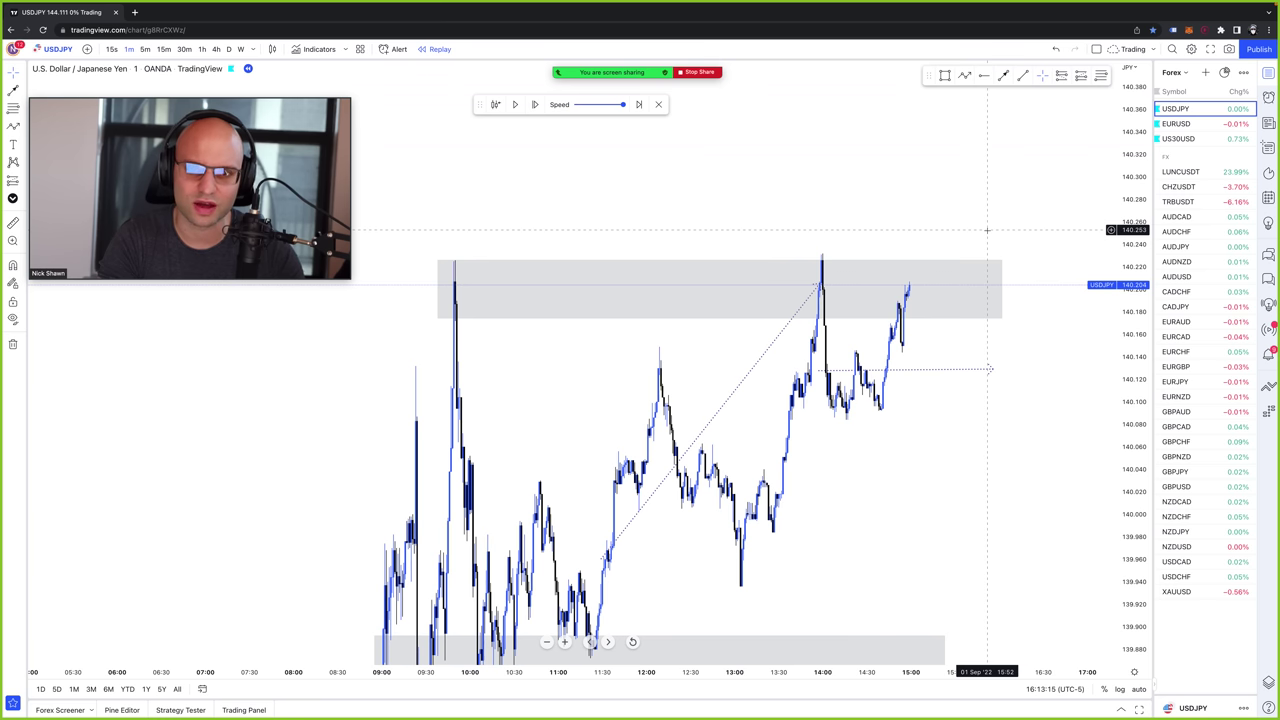
pyautogui.scroll(-2, 987, 230)
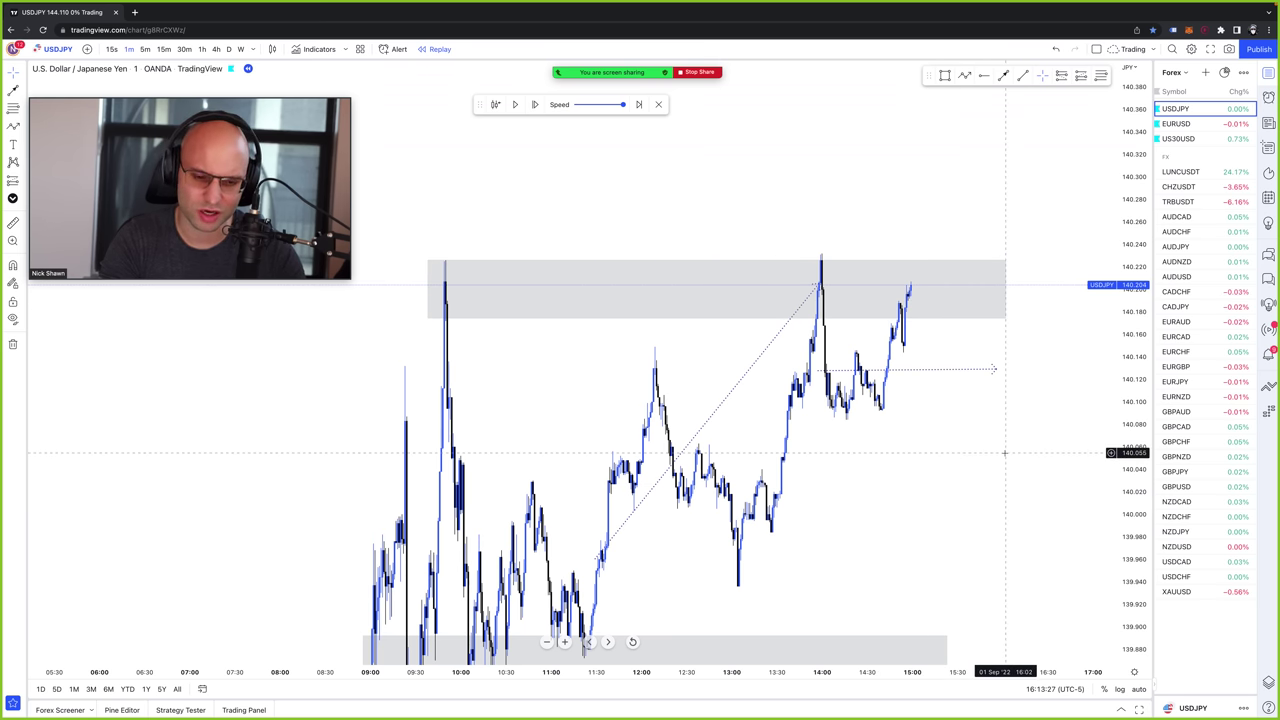
pyautogui.scroll(1, 1004, 452)
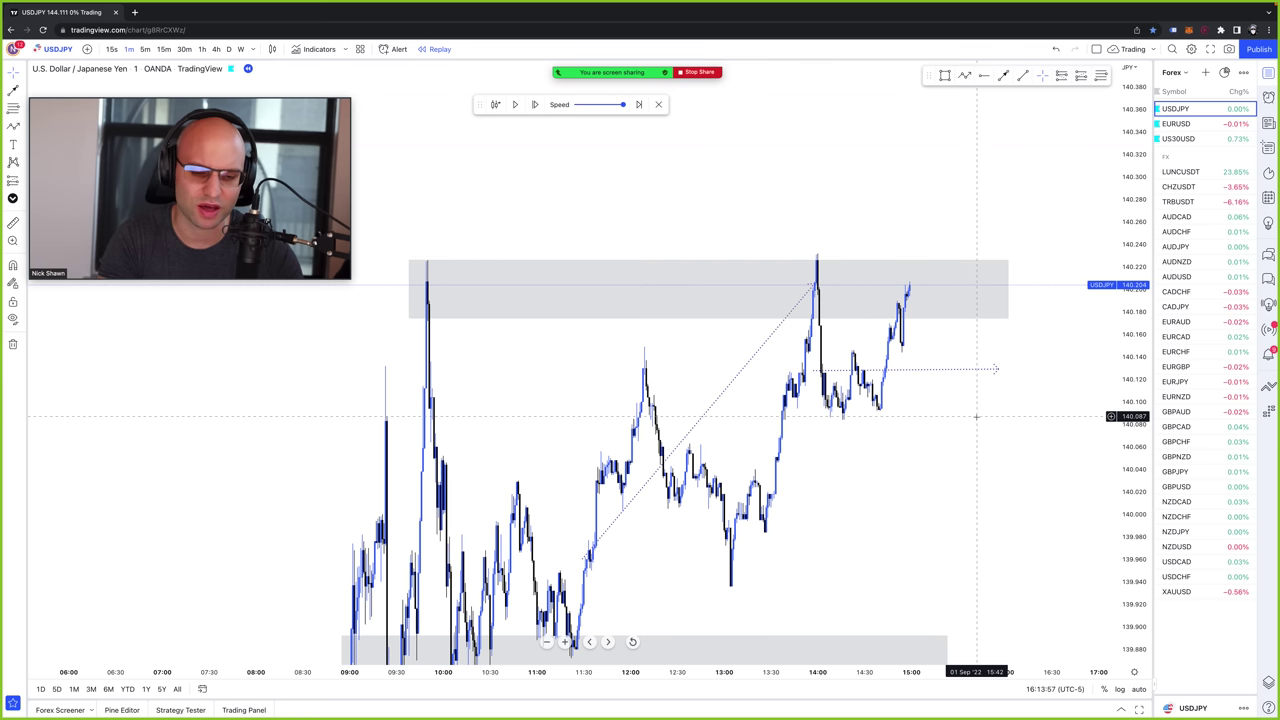
# - Draw a second dotted arrow from the 15:00 candle at about 140.204 and level its tip at about 16:15
pyautogui.click(908, 286)
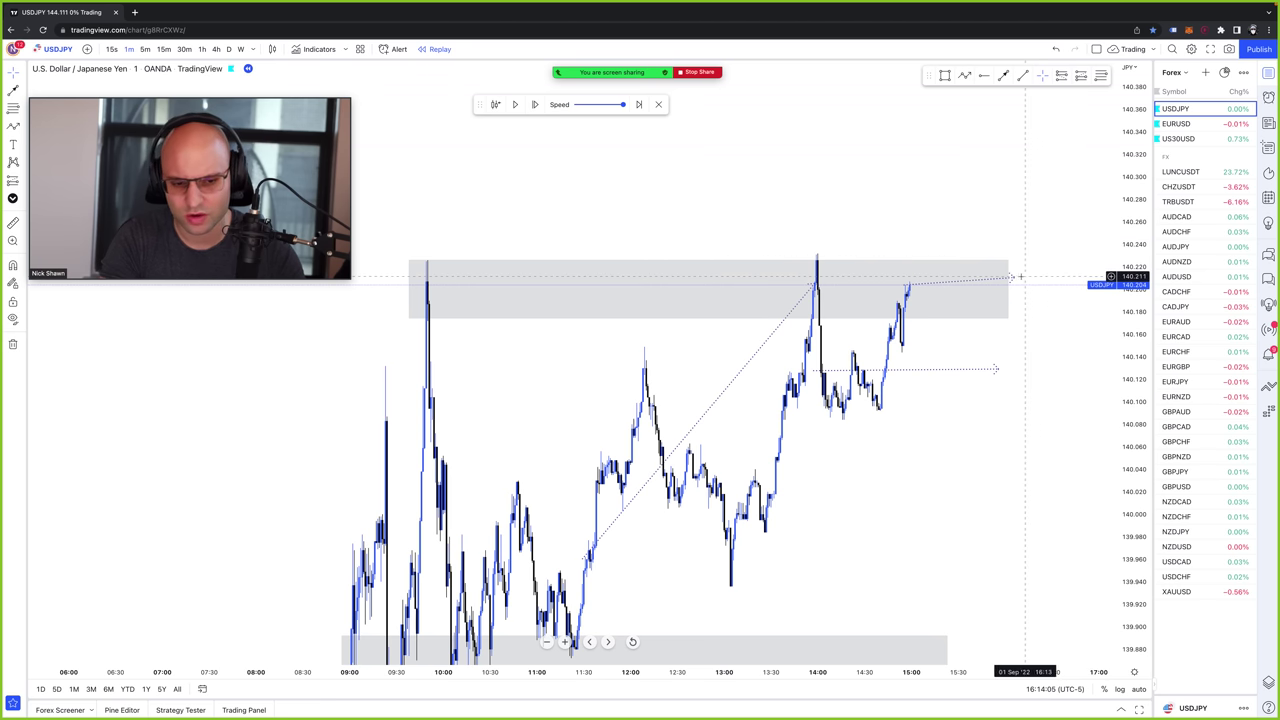
pyautogui.moveTo(1013, 277); pyautogui.dragTo(1027, 286)
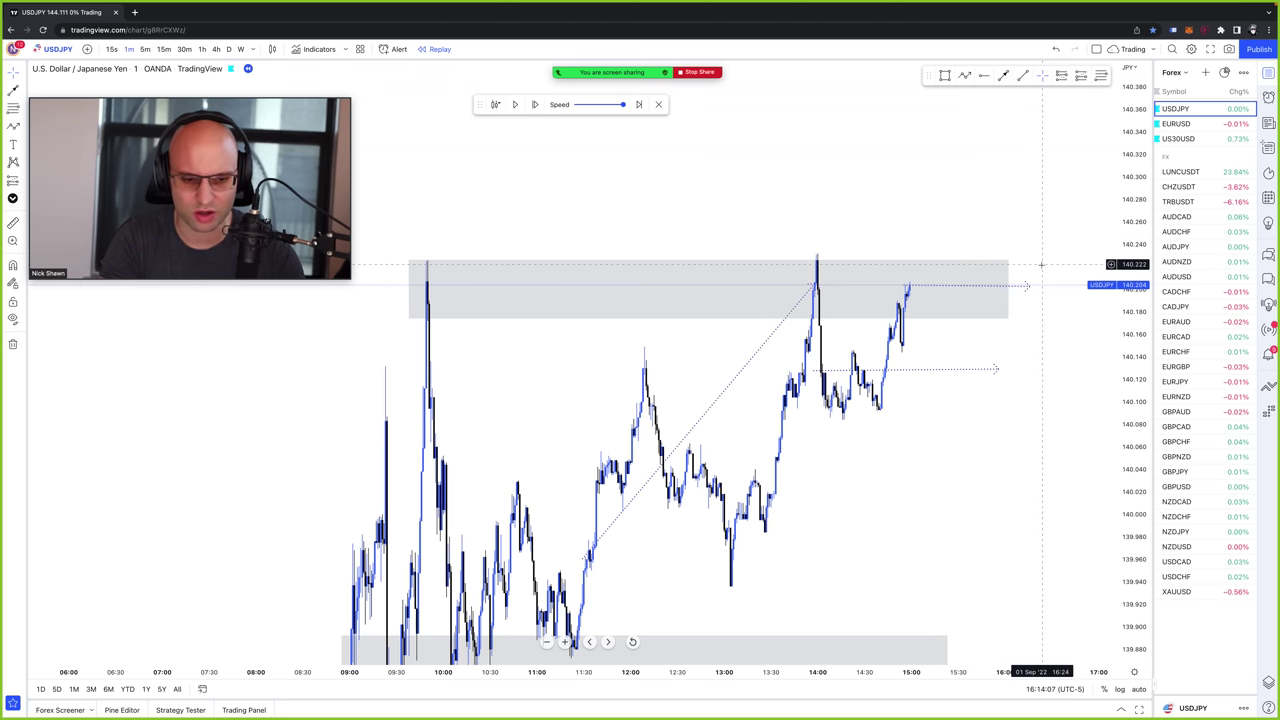
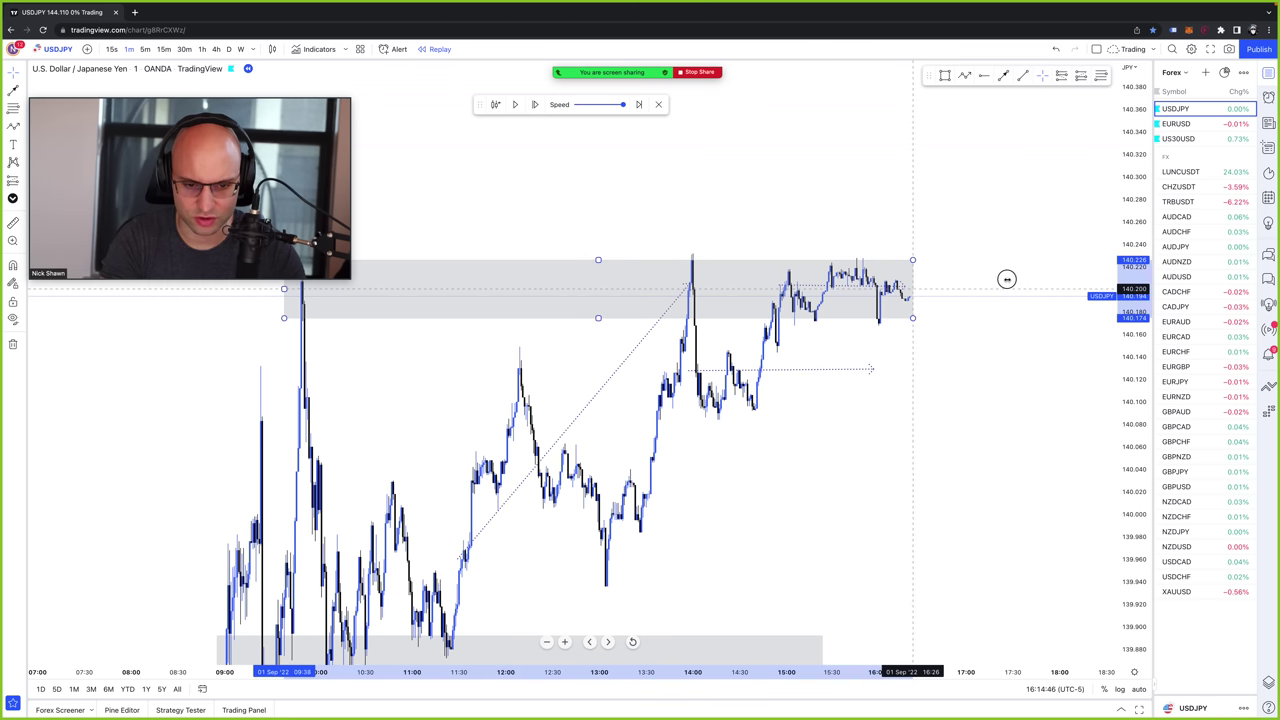
# - Play the bar replay briefly, pause it, and advance it bar by bar to the 17:00 candle
pyautogui.moveTo(1005, 222); pyautogui.dragTo(894, 220)
pyautogui.click(515, 105)
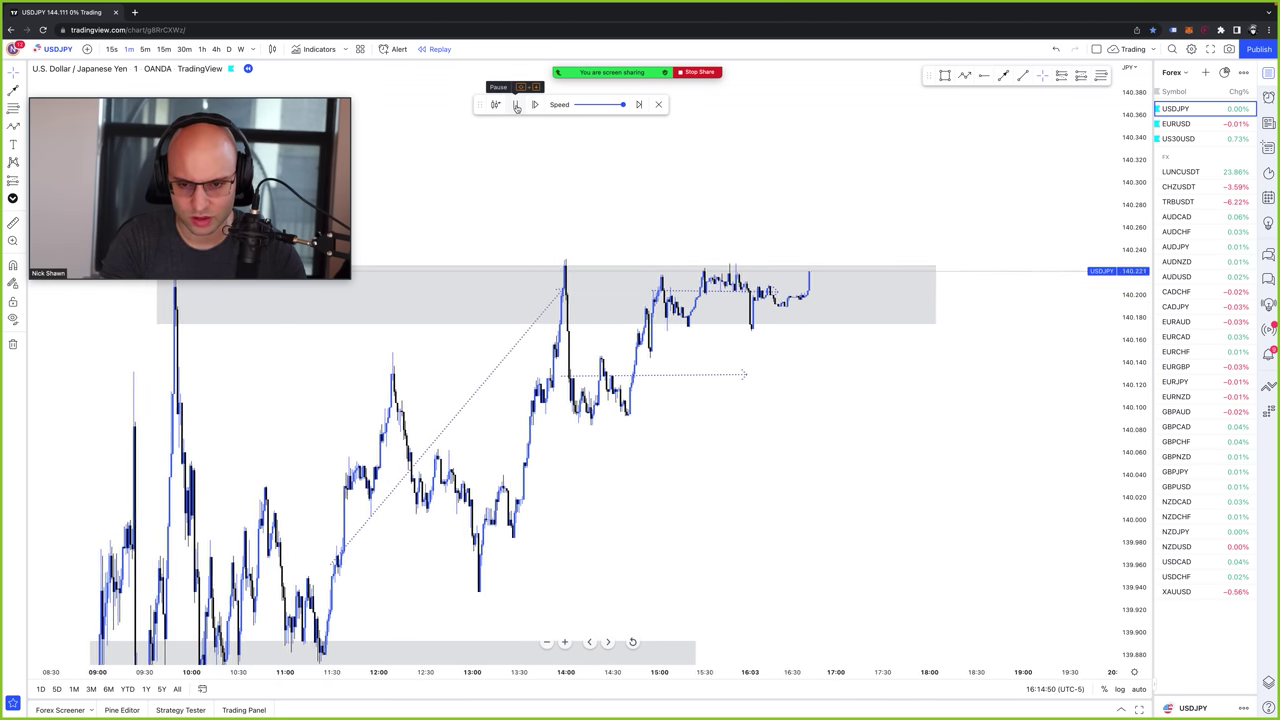
pyautogui.click(517, 105)
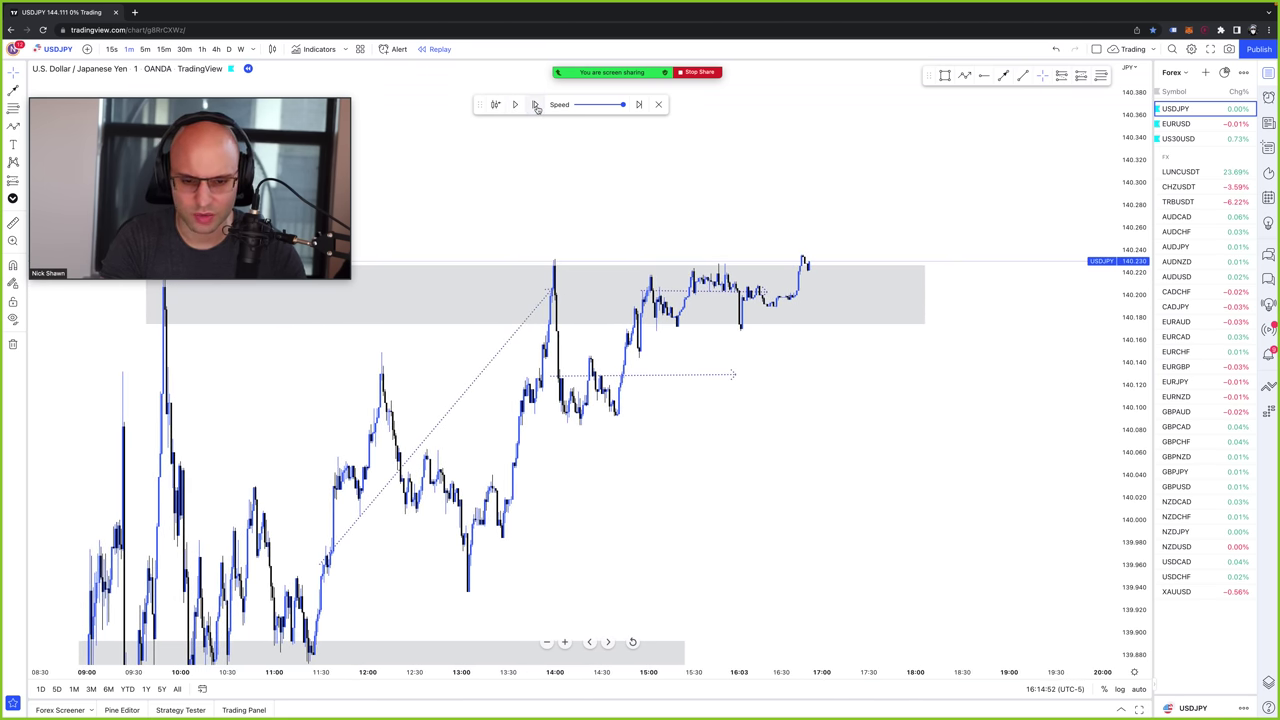
pyautogui.click(535, 105)
pyautogui.click(535, 105)
pyautogui.click(535, 105)
pyautogui.click(535, 105)
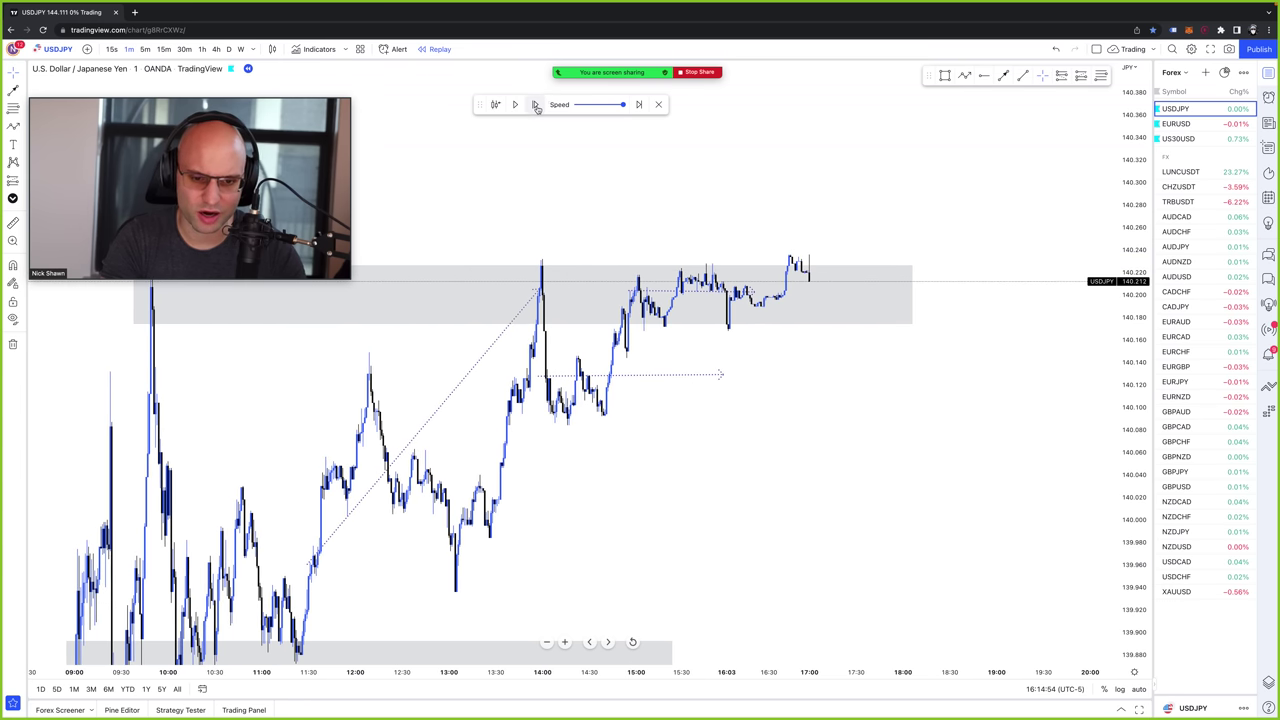
# - Advance the replay one bar at a time from 17:00 to about 17:40
pyautogui.click(535, 105)
pyautogui.click(535, 105)
pyautogui.click(535, 105)
pyautogui.click(535, 105)
pyautogui.click(535, 105)
pyautogui.click(535, 105)
pyautogui.click(535, 105)
pyautogui.click(535, 105)
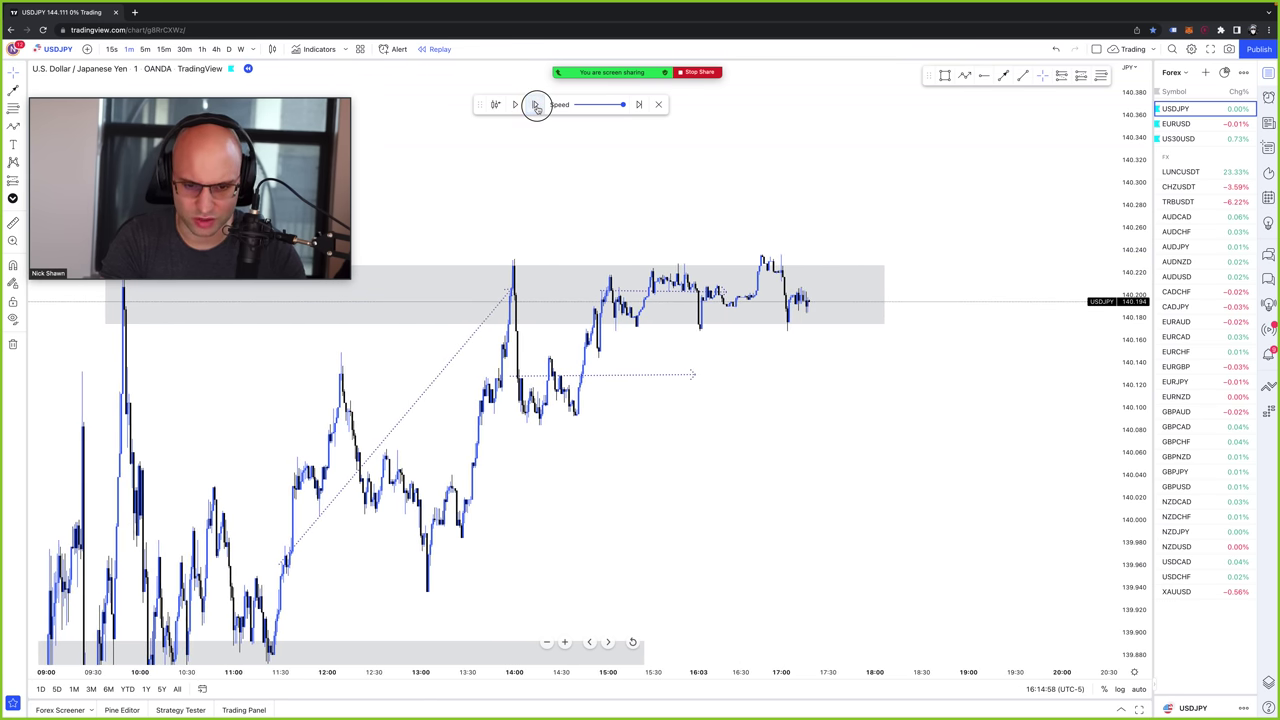
pyautogui.click(535, 105)
pyautogui.click(535, 105)
pyautogui.click(535, 105)
pyautogui.click(535, 105)
pyautogui.click(535, 105)
pyautogui.click(535, 105)
pyautogui.click(535, 105)
pyautogui.click(535, 105)
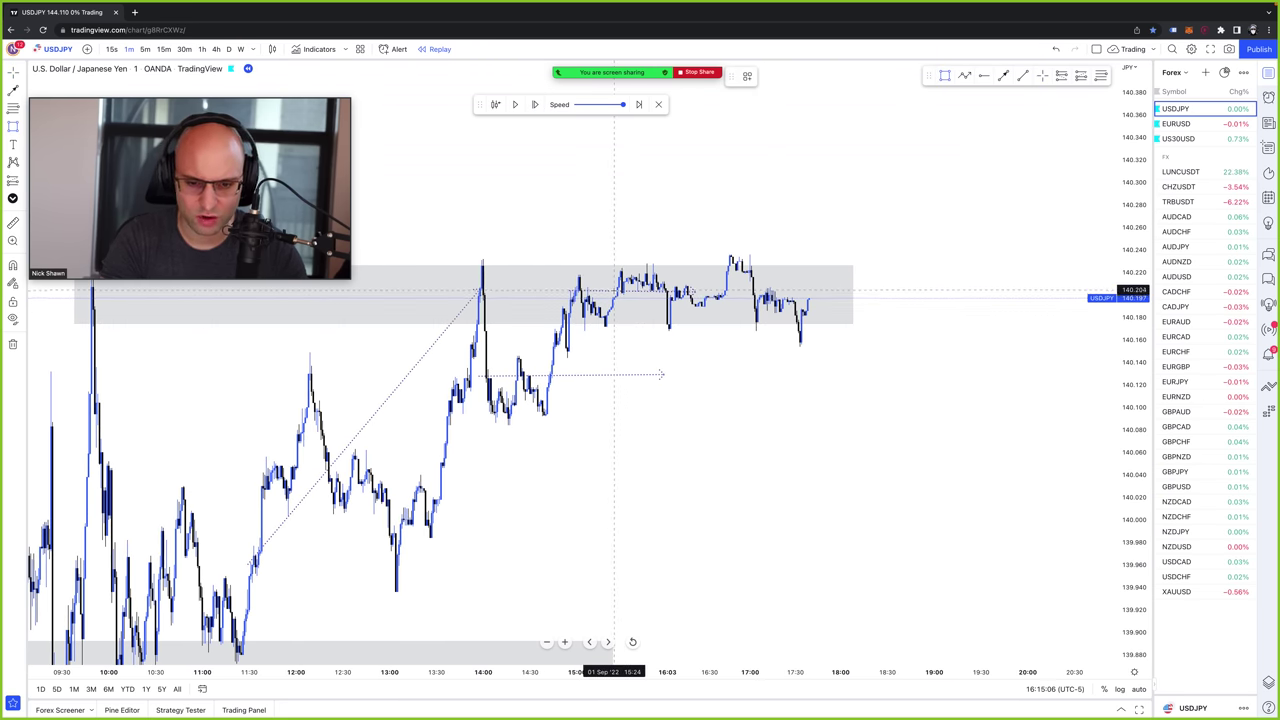
# - Draw a thin rectangle from about 15:09 to 19:05 between 140.170 and 140.156, removing the larger trial rectangle drawn first
pyautogui.moveTo(614, 289)
pyautogui.mouseDown()
pyautogui.moveTo(640, 330)
pyautogui.moveTo(786, 377)
pyautogui.moveTo(840, 375)
pyautogui.mouseUp()
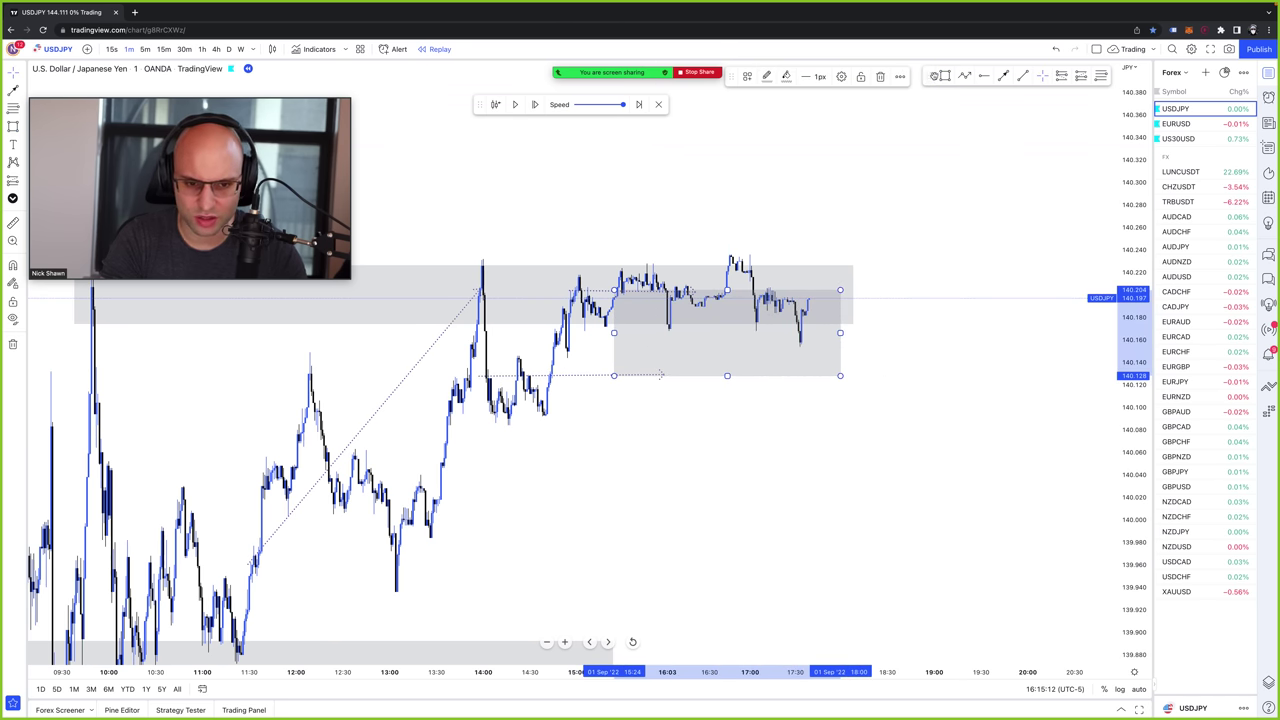
pyautogui.press('Escape')
pyautogui.moveTo(592, 328); pyautogui.dragTo(938, 344)
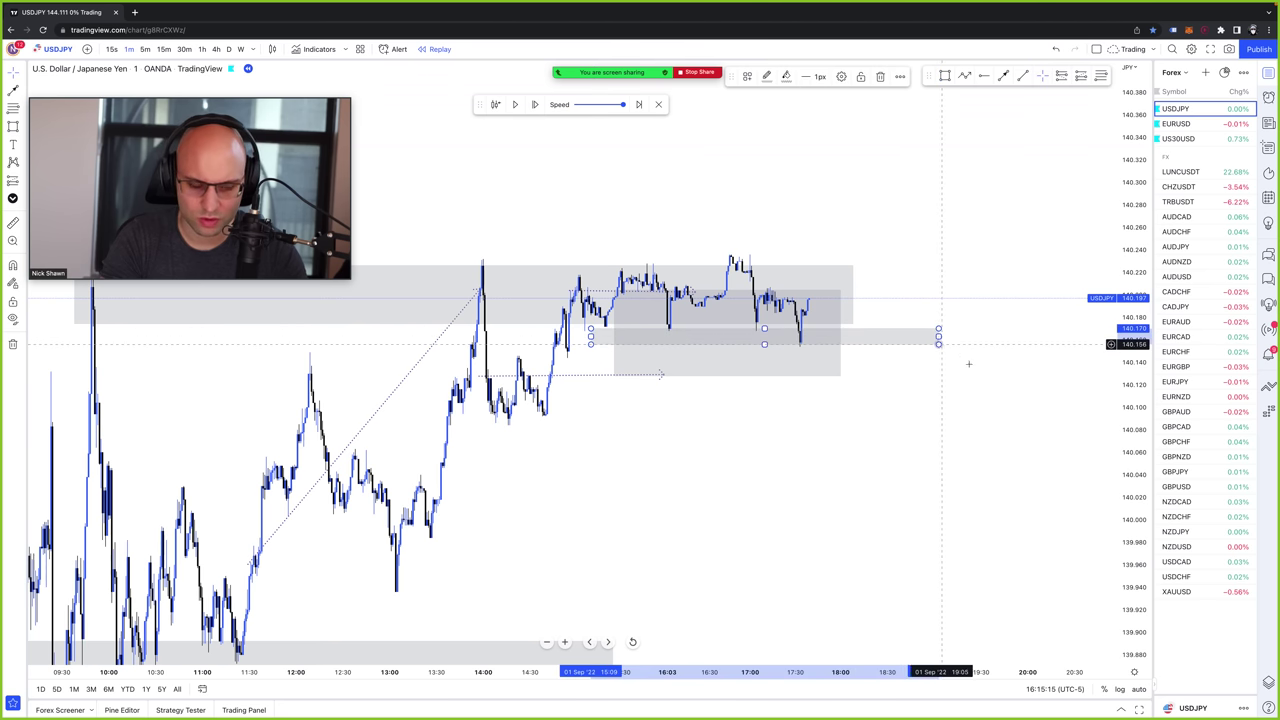
pyautogui.click(841, 361)
pyautogui.press('Delete')
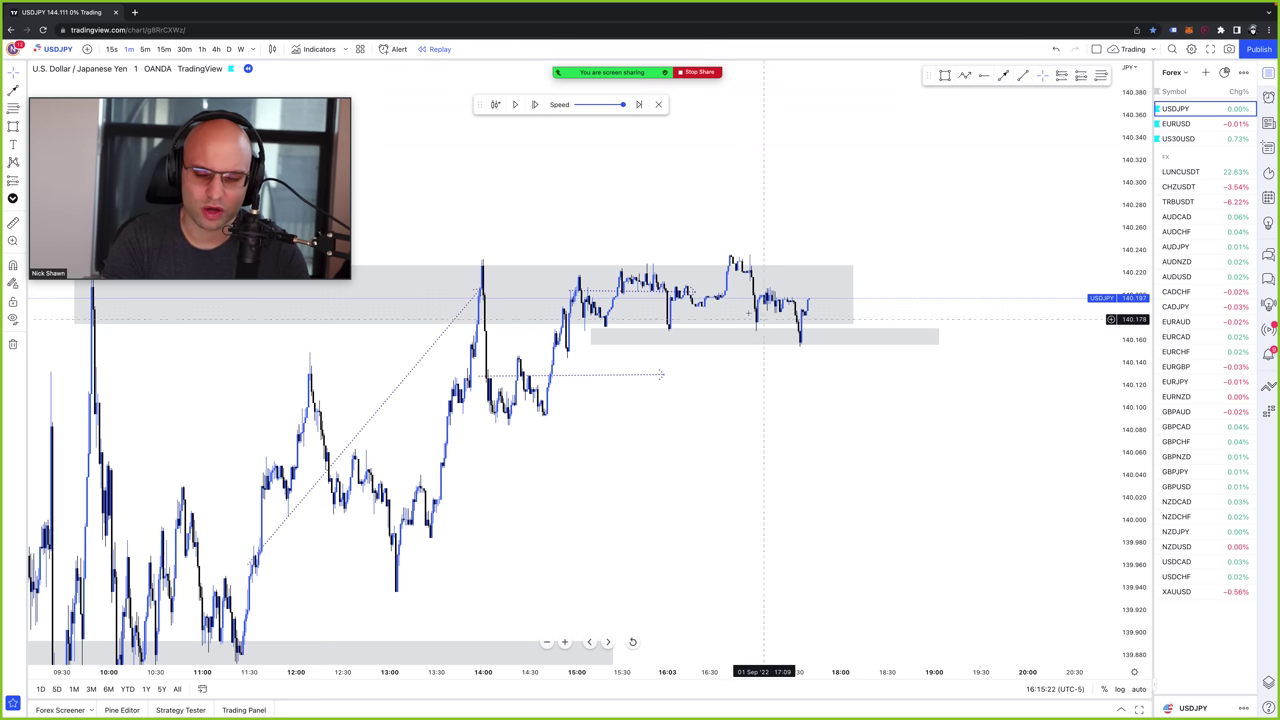
# - Delete the thin rectangle just below the upper grey zone
pyautogui.click(695, 293)
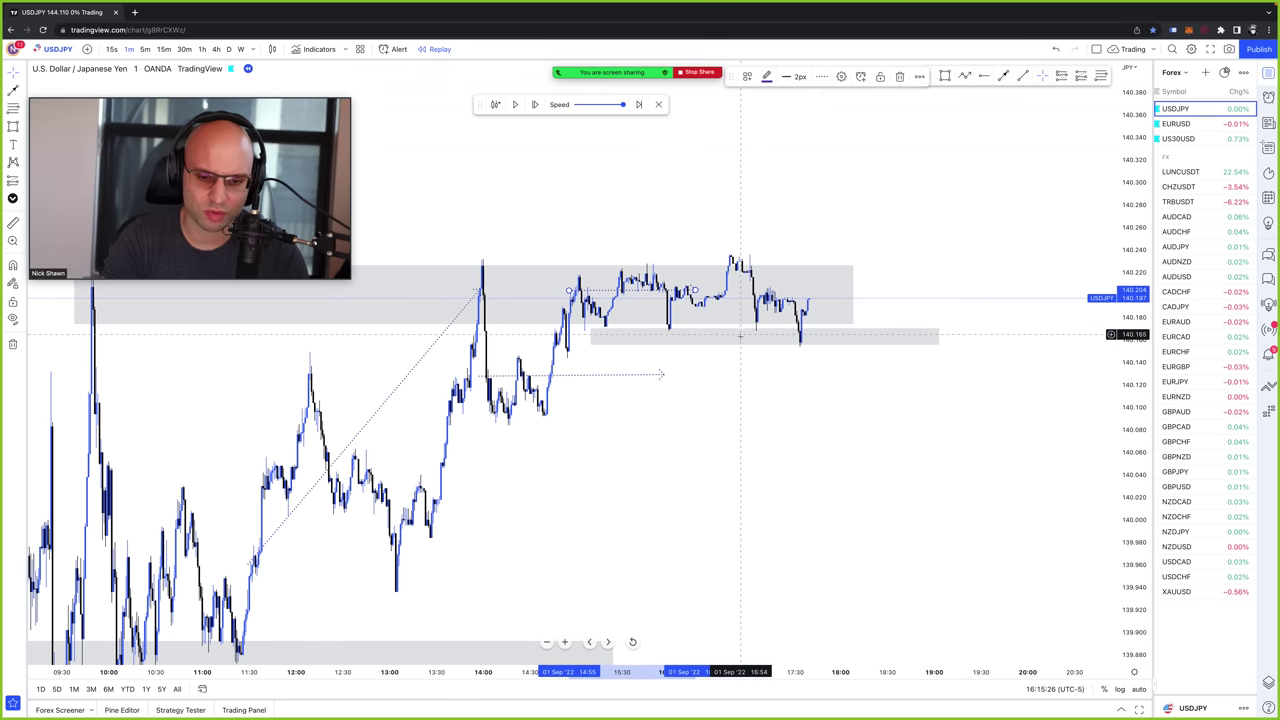
pyautogui.click(860, 391)
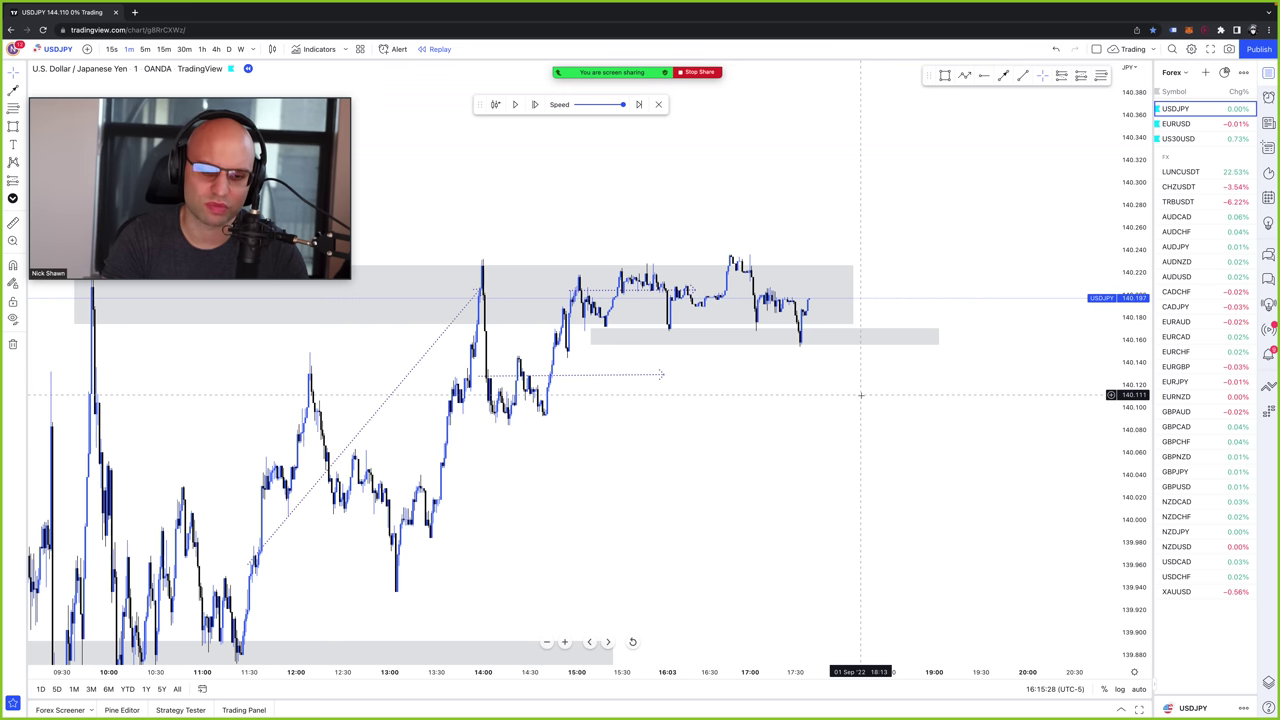
pyautogui.click(940, 336)
pyautogui.press('Delete')
# - Extend the upper grey zone's right edge to about 19:35
pyautogui.click(859, 294)
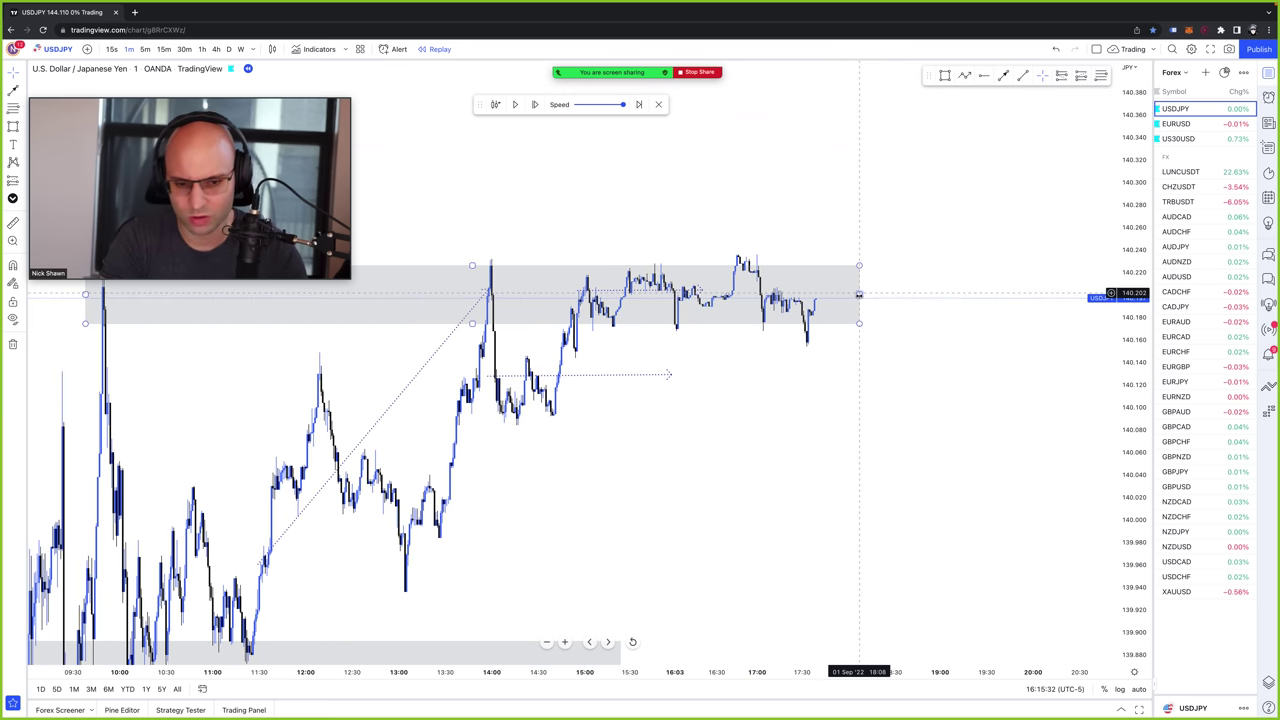
pyautogui.moveTo(859, 294); pyautogui.dragTo(991, 290)
pyautogui.click(1004, 208)
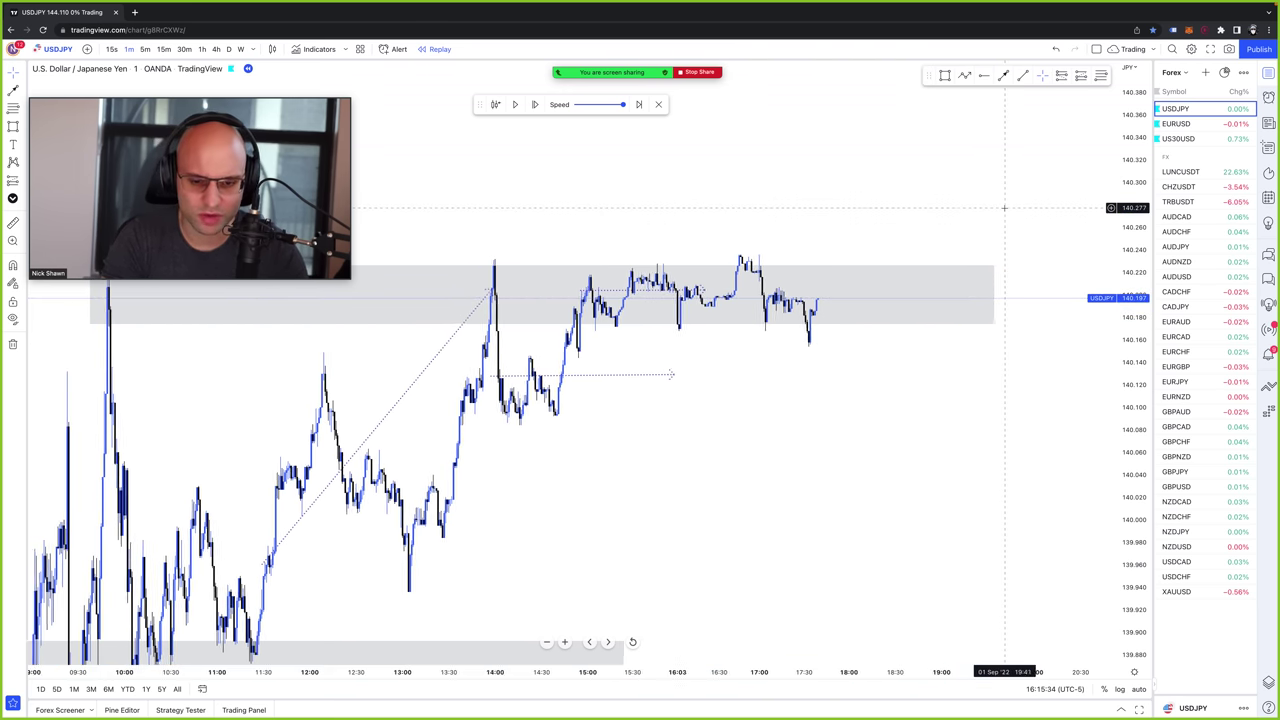
# - Extend the upper dotted arrow to about 18:45, the lower one to about 18:55, and the upper zone's right edge to about 19:50
pyautogui.scroll(-1, 1004, 208)
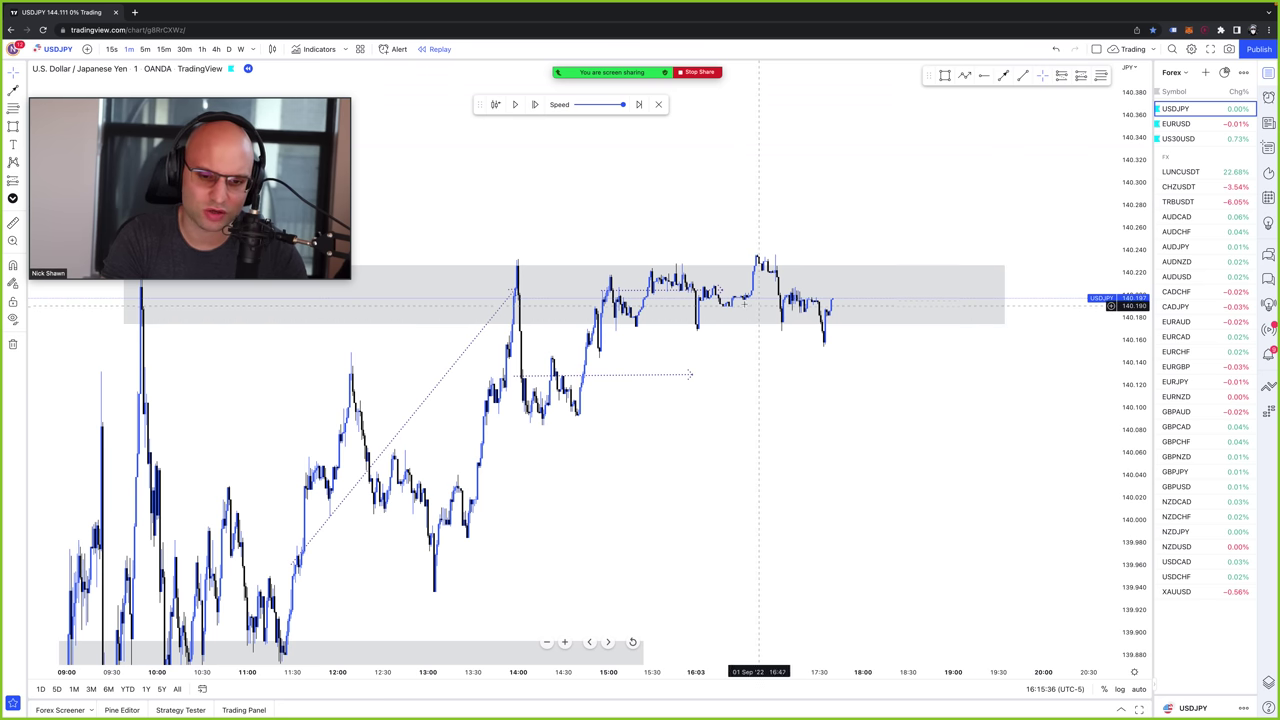
pyautogui.moveTo(641, 290); pyautogui.dragTo(931, 289)
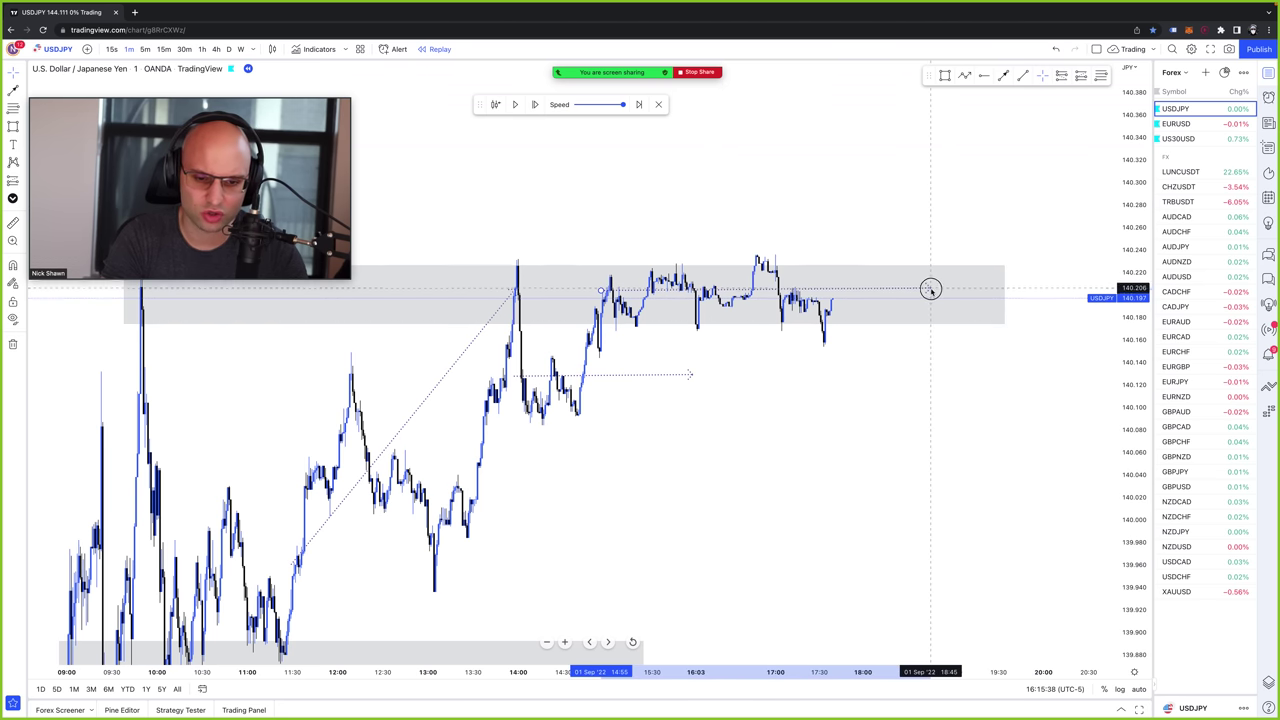
pyautogui.moveTo(690, 374); pyautogui.dragTo(940, 363)
pyautogui.scroll(-1, 1007, 365)
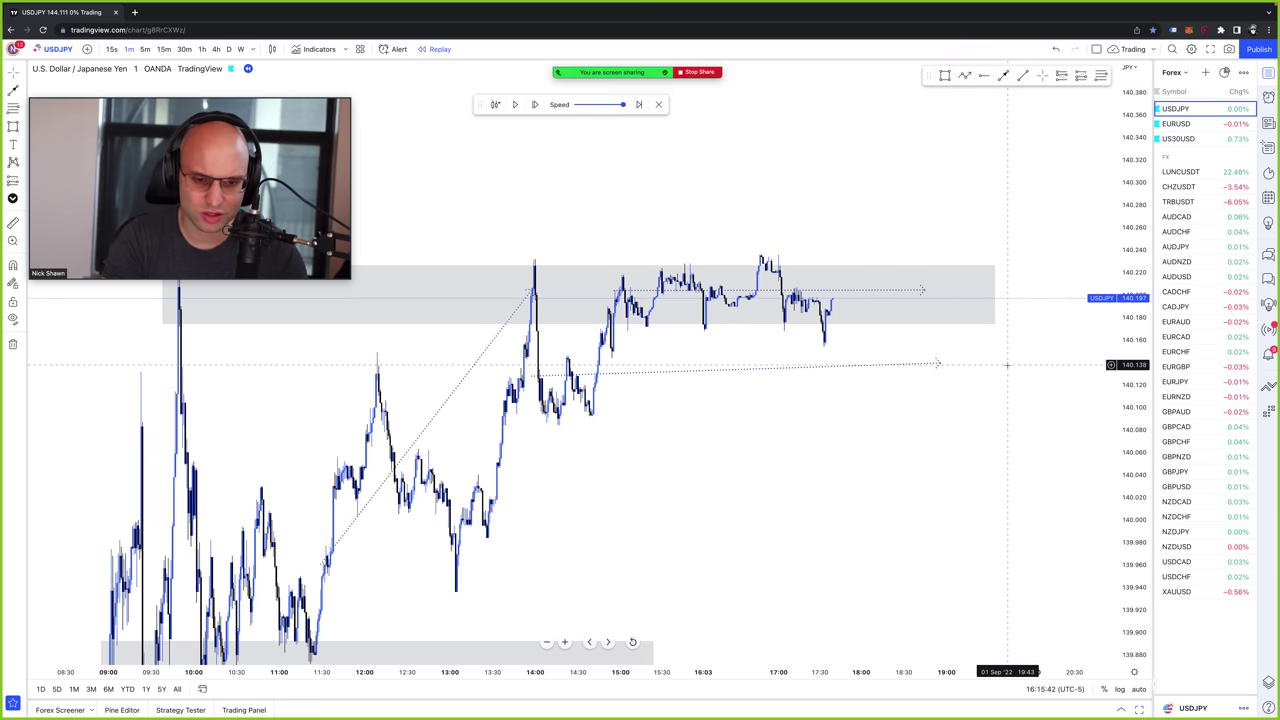
pyautogui.scroll(-3, 990, 364)
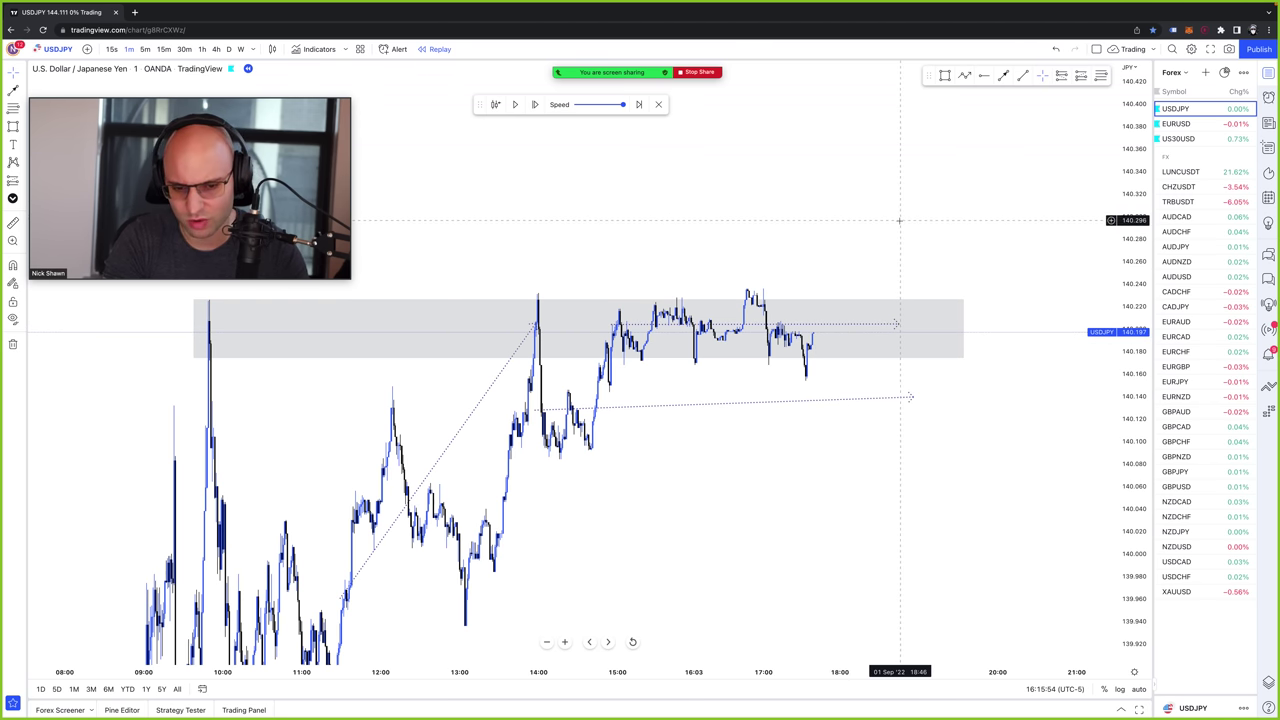
pyautogui.moveTo(959, 298); pyautogui.dragTo(981, 297)
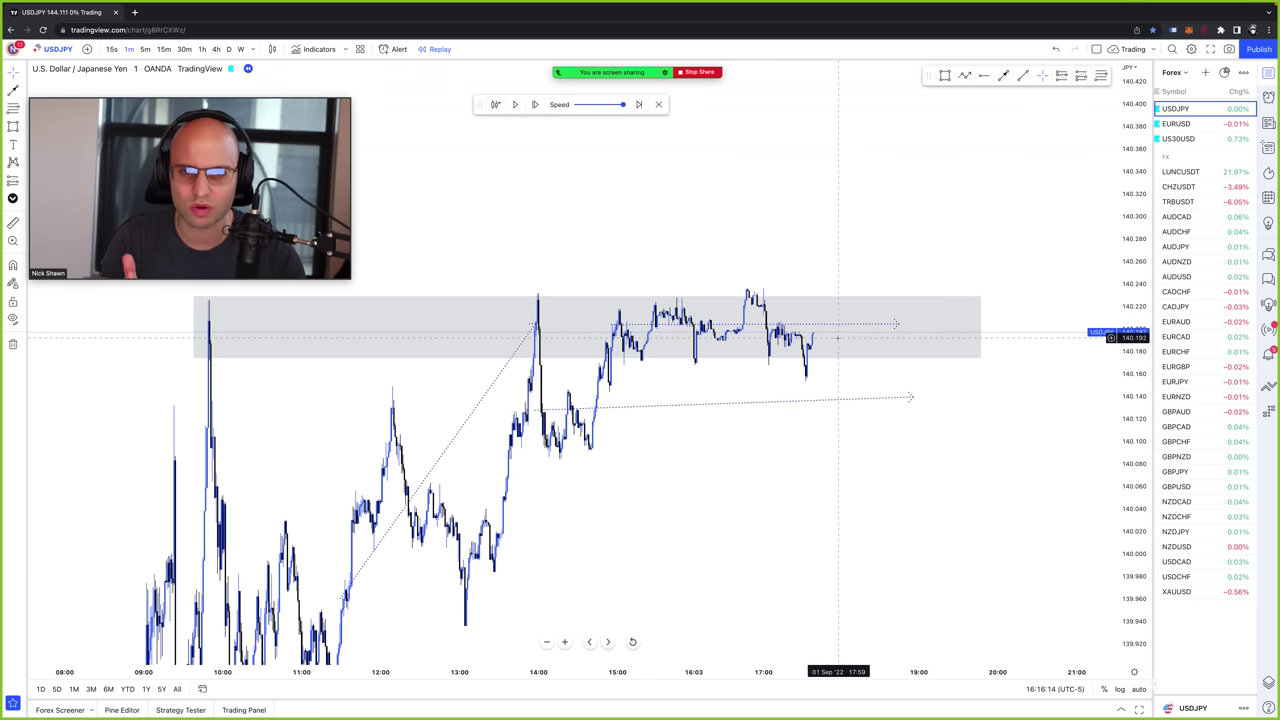
# - Advance the replay bar by bar through the 18:00 spike above the upper zone
pyautogui.click(534, 104)
pyautogui.click(534, 104)
pyautogui.click(534, 104)
pyautogui.click(534, 104)
pyautogui.click(534, 104)
pyautogui.click(534, 104)
pyautogui.click(534, 104)
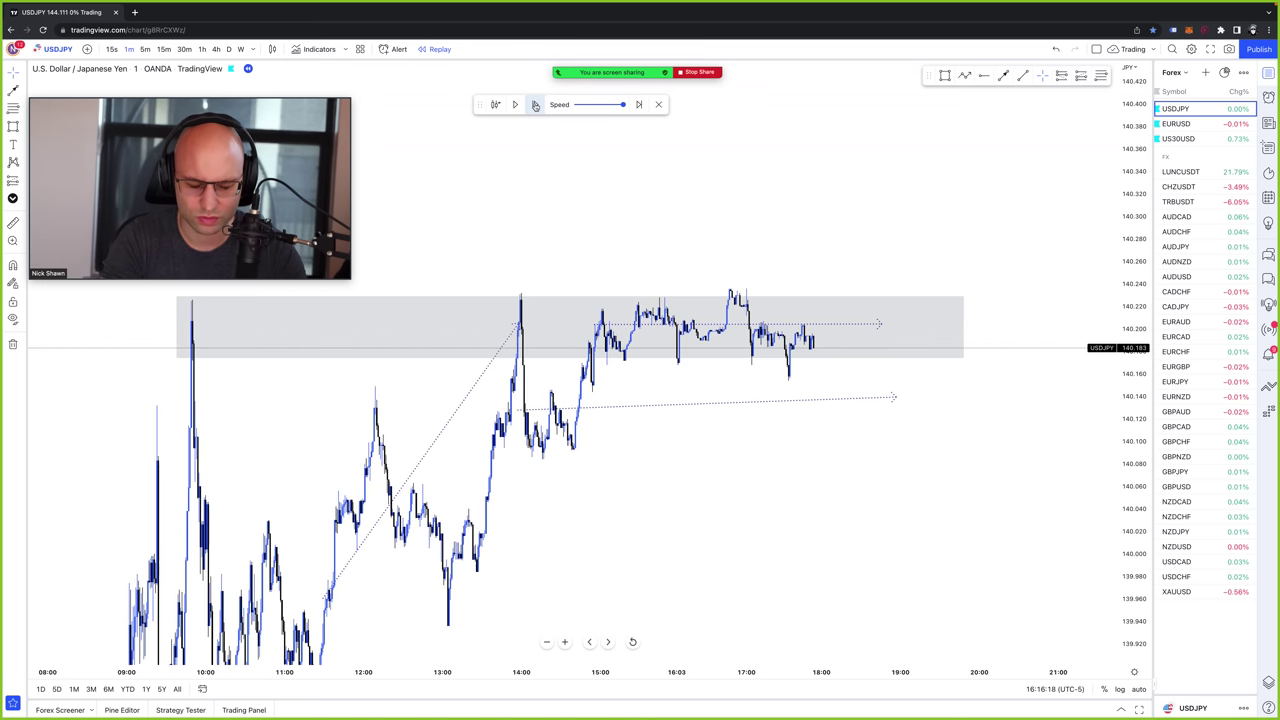
pyautogui.click(534, 104)
pyautogui.click(534, 104)
pyautogui.click(534, 104)
pyautogui.click(534, 104)
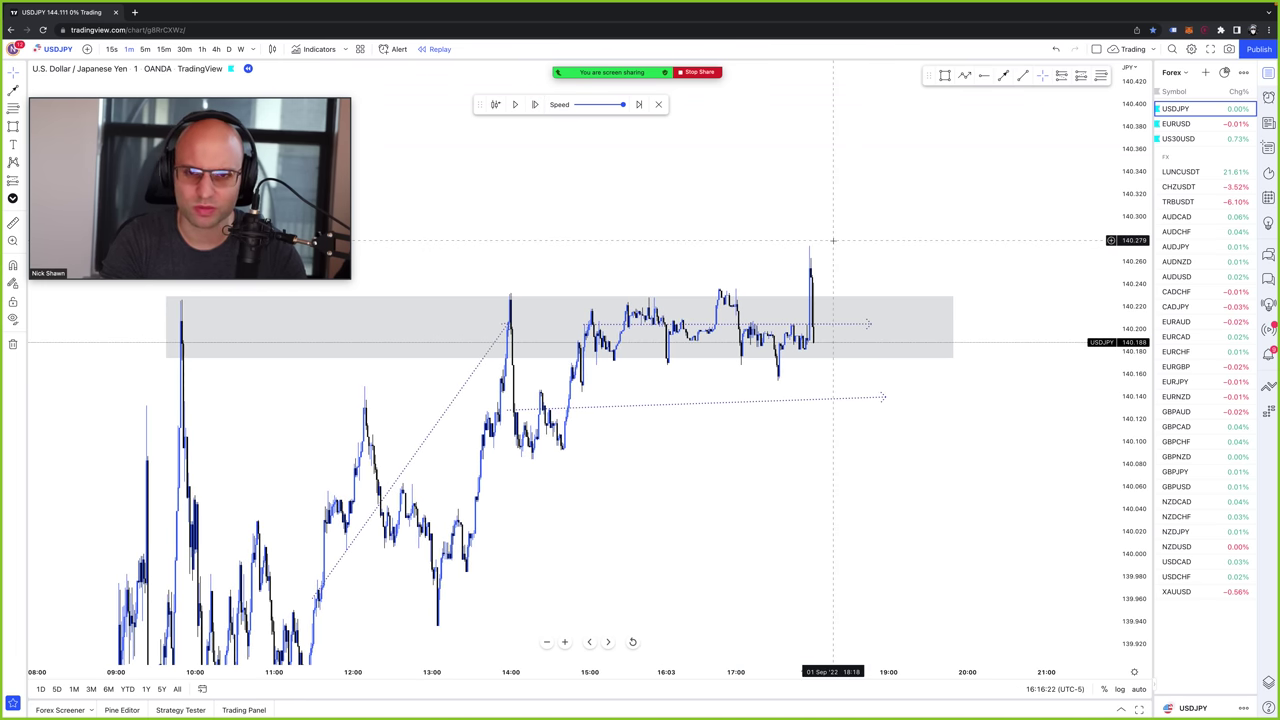
# - Advance the replay another four bars beyond the 18:00 spike
pyautogui.scroll(4, 833, 240)
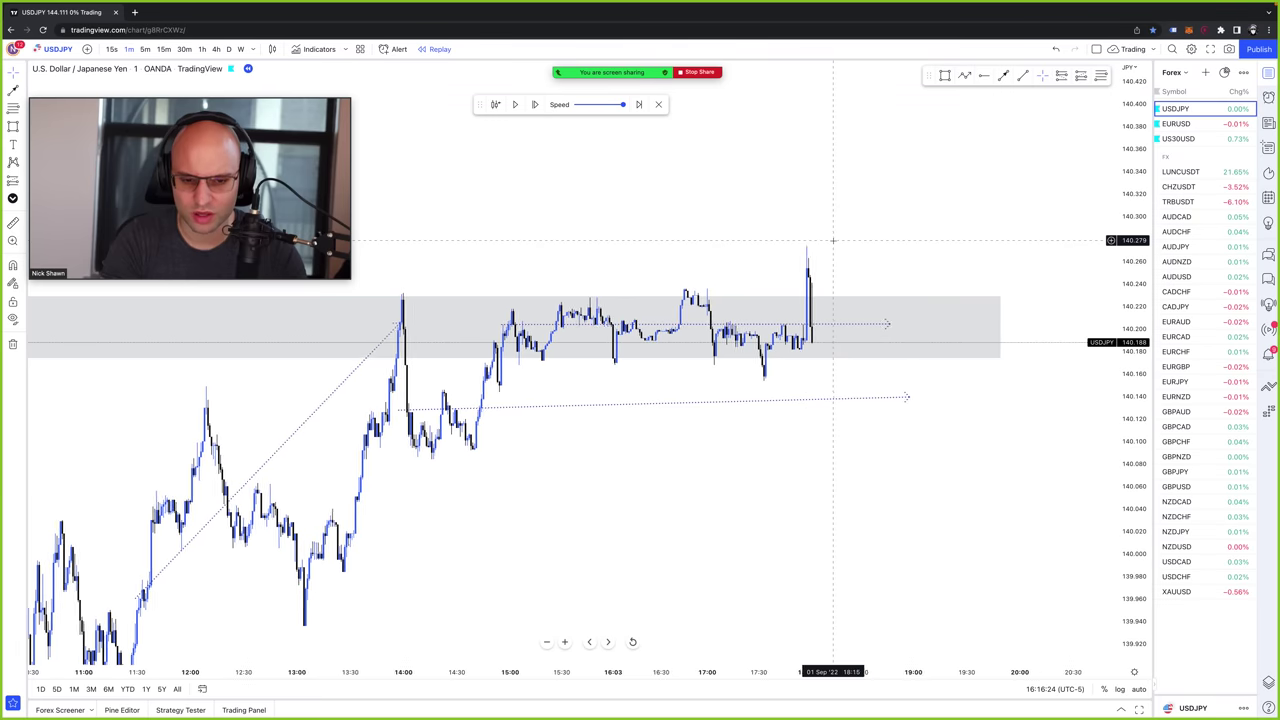
pyautogui.scroll(-1, 830, 245)
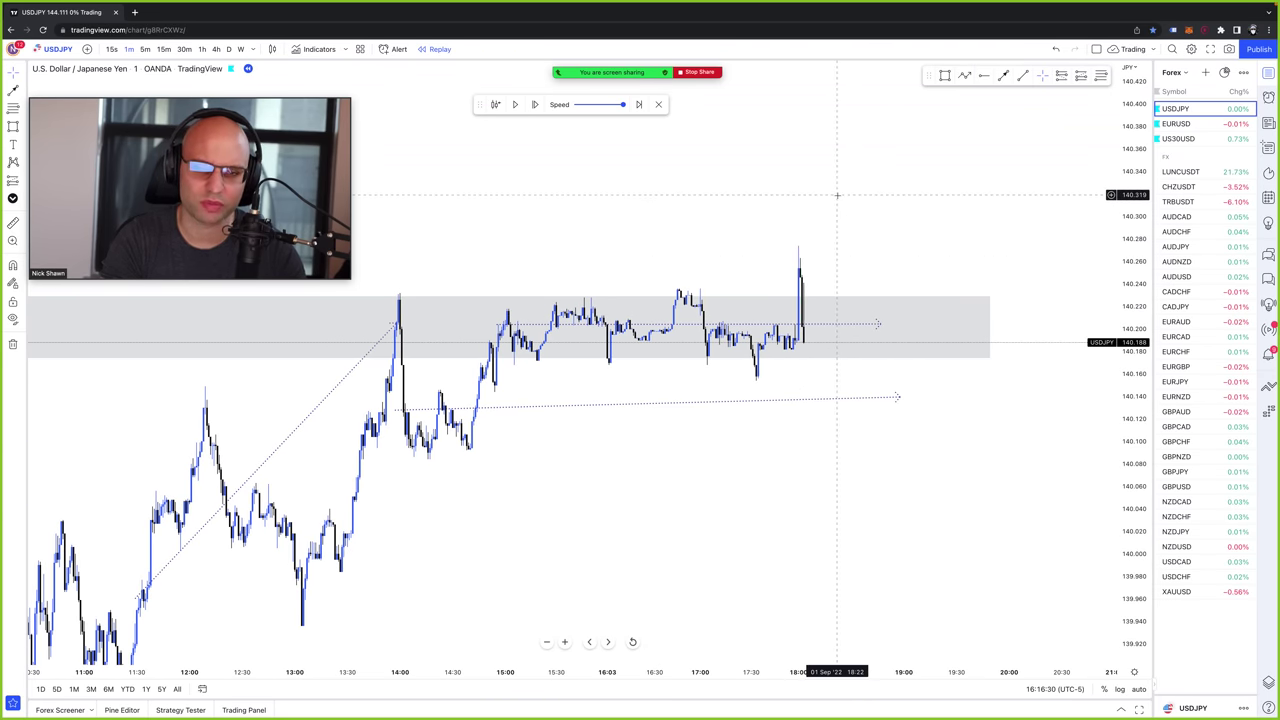
pyautogui.scroll(-2, 918, 235)
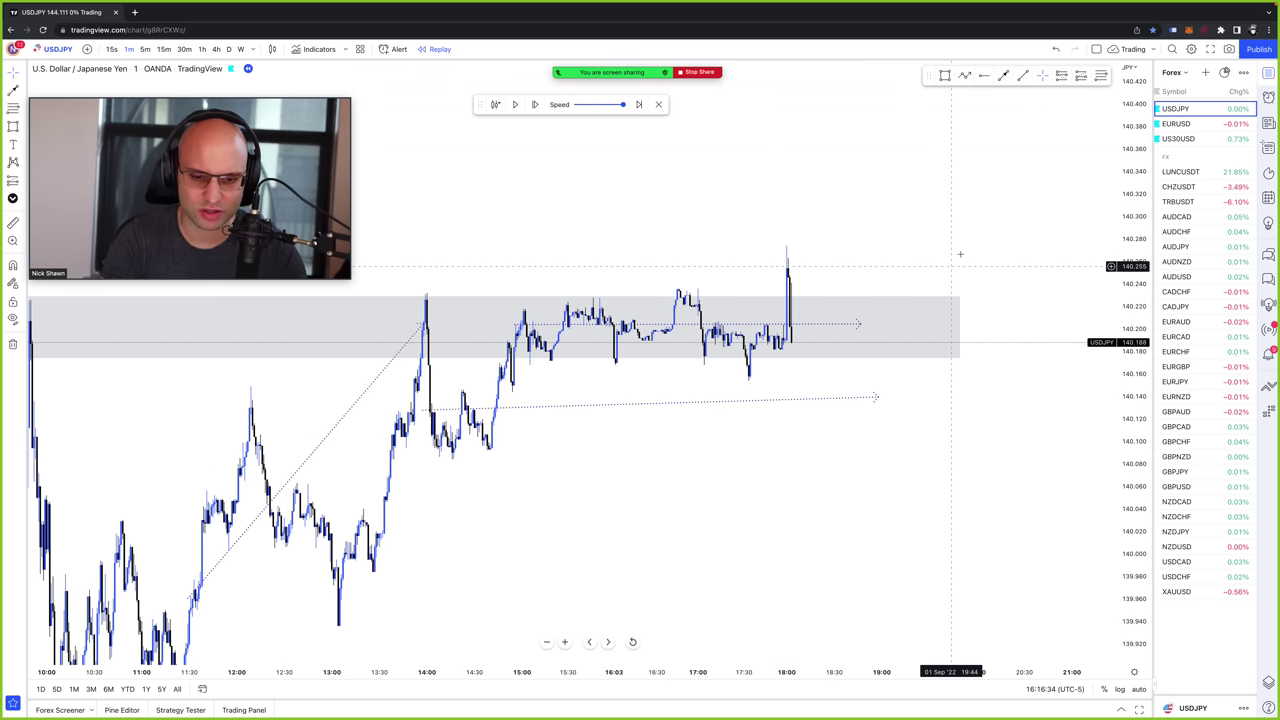
pyautogui.scroll(-1, 955, 250)
pyautogui.scroll(-1, 942, 241)
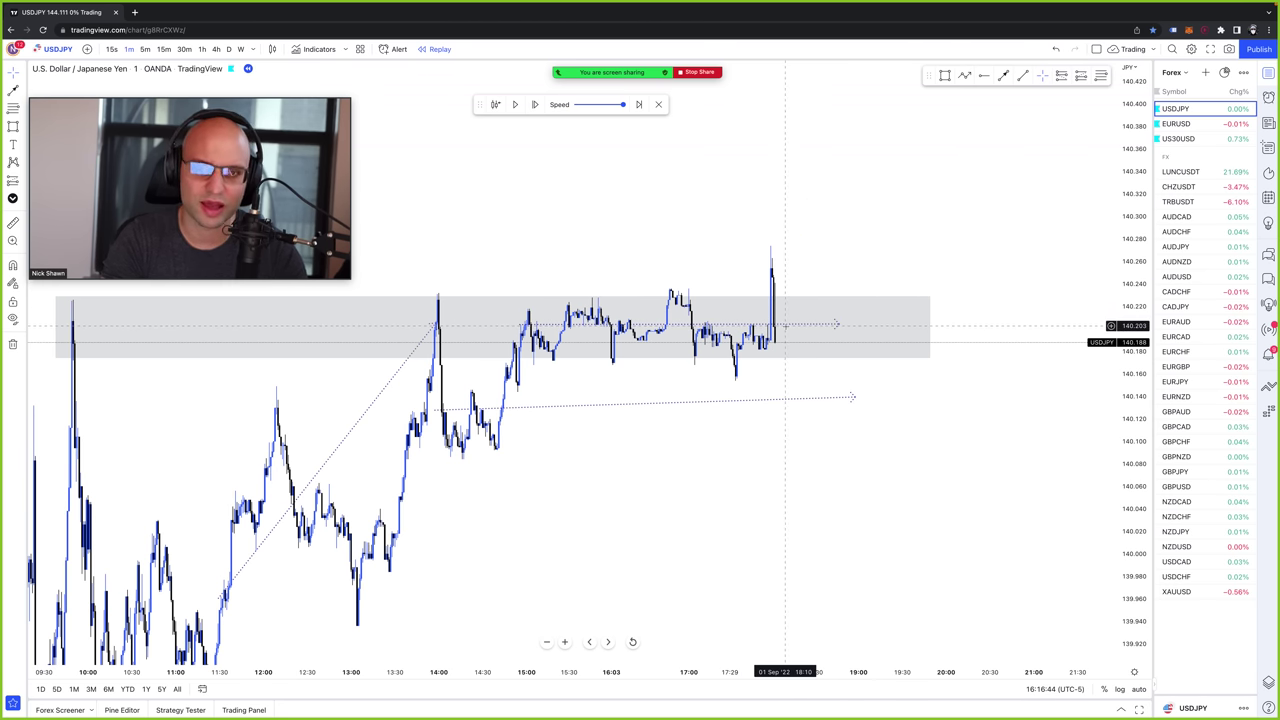
pyautogui.click(537, 104)
pyautogui.click(537, 104)
pyautogui.click(537, 104)
pyautogui.click(537, 104)
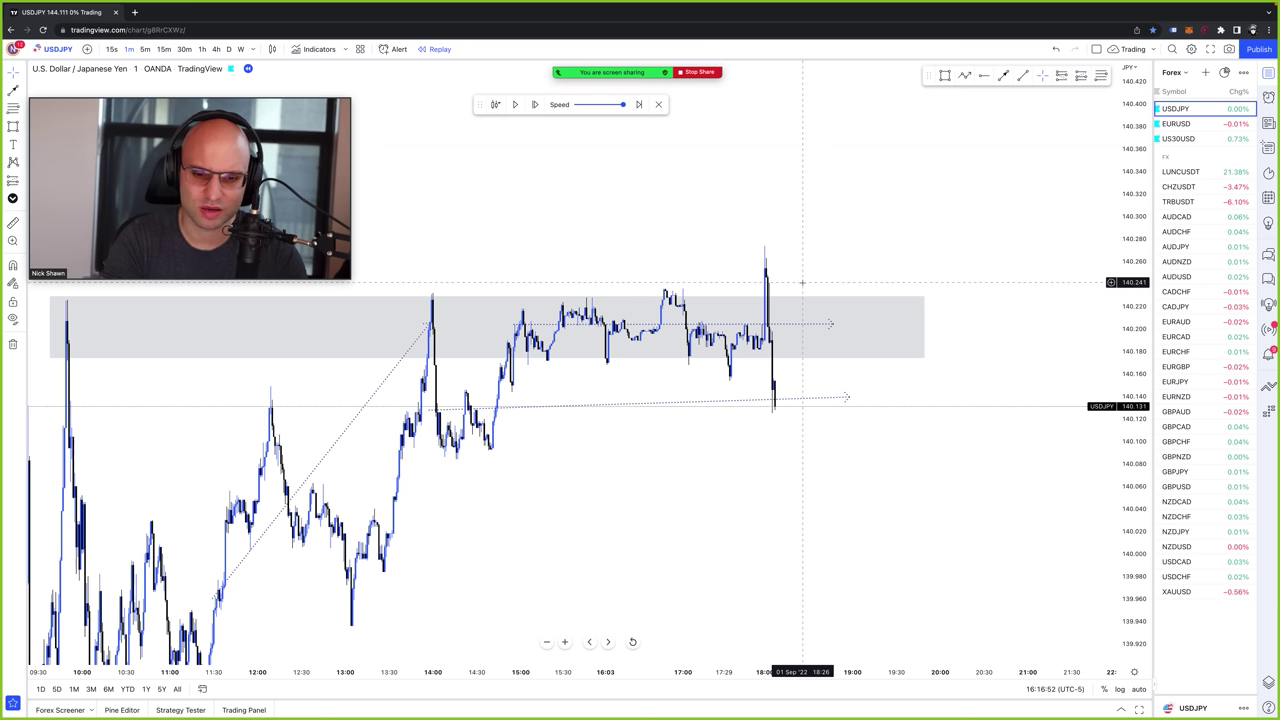
# - Draw a rectangle over the spike's upper part from about 17:35 to 19:07, between about 140.270 and 140.242
pyautogui.scroll(-2, 802, 283)
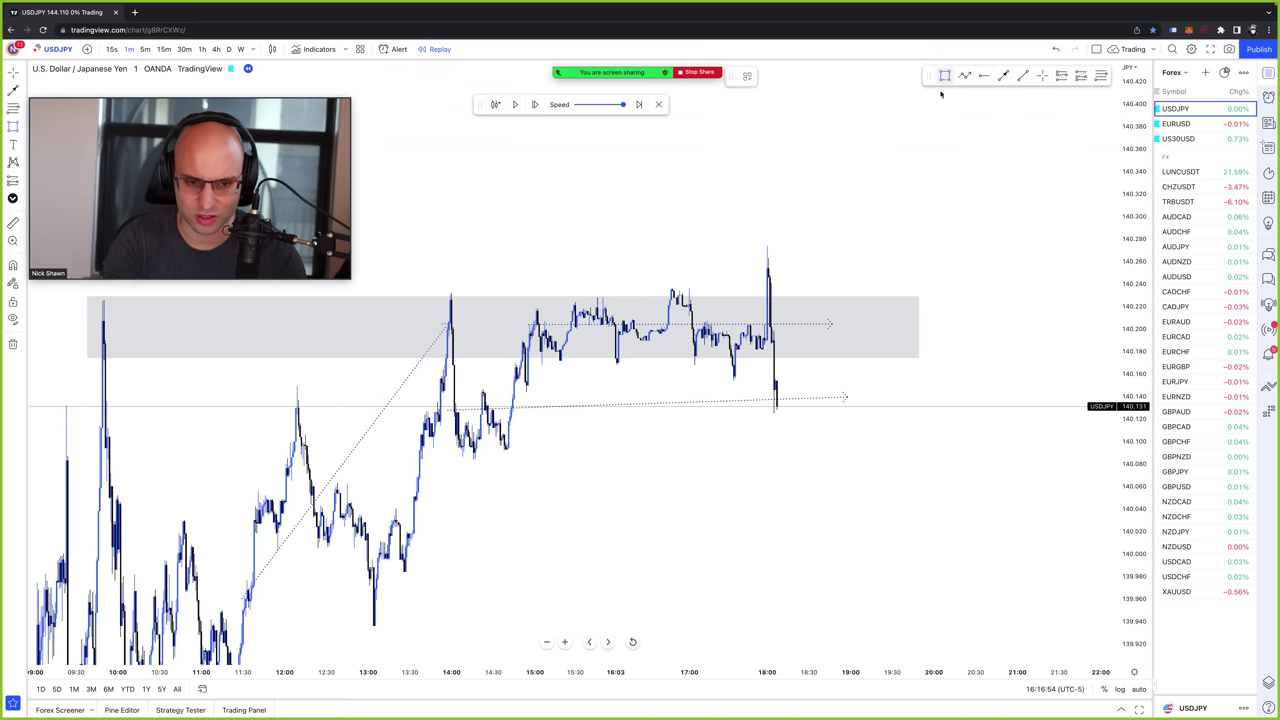
pyautogui.moveTo(733, 250); pyautogui.dragTo(863, 283)
pyautogui.scroll(-3, 956, 314)
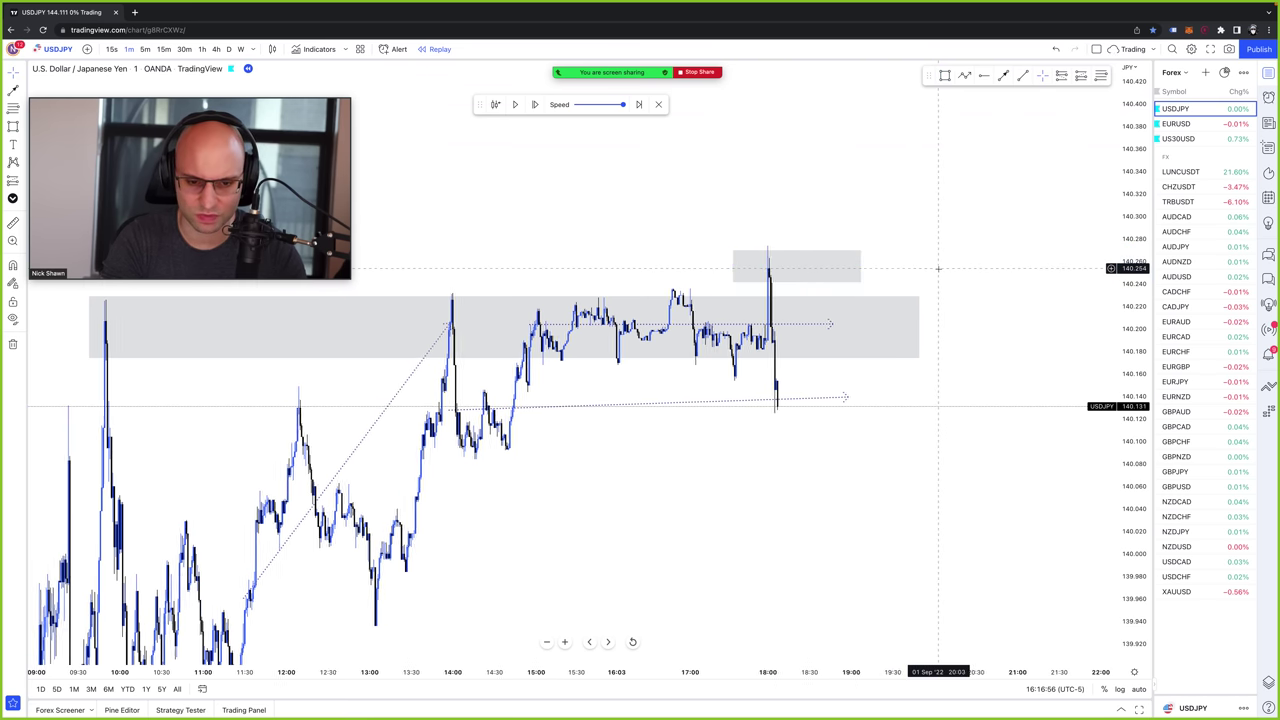
# - Extend the lower dotted arrow to about 20:20 and bring its tip down to about 140.125
pyautogui.scroll(2, 969, 329)
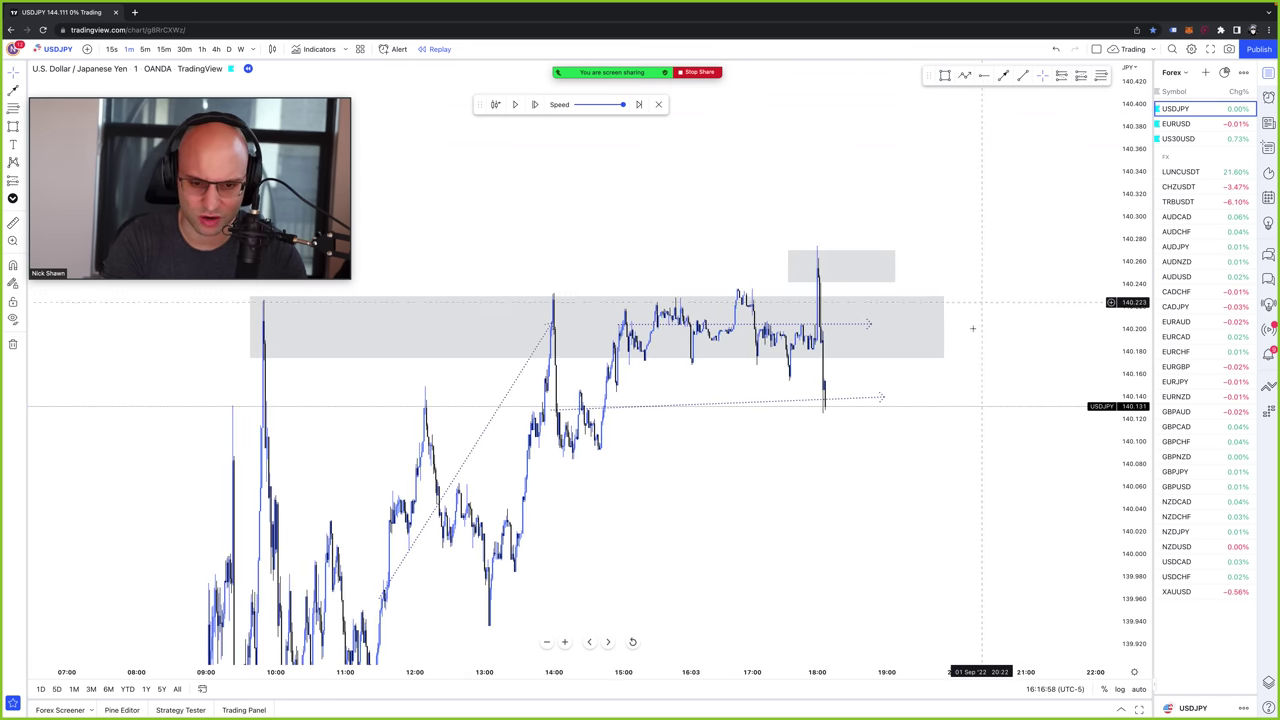
pyautogui.moveTo(969, 329); pyautogui.dragTo(969, 297)
pyautogui.scroll(1, 965, 297)
pyautogui.moveTo(876, 369); pyautogui.dragTo(972, 383)
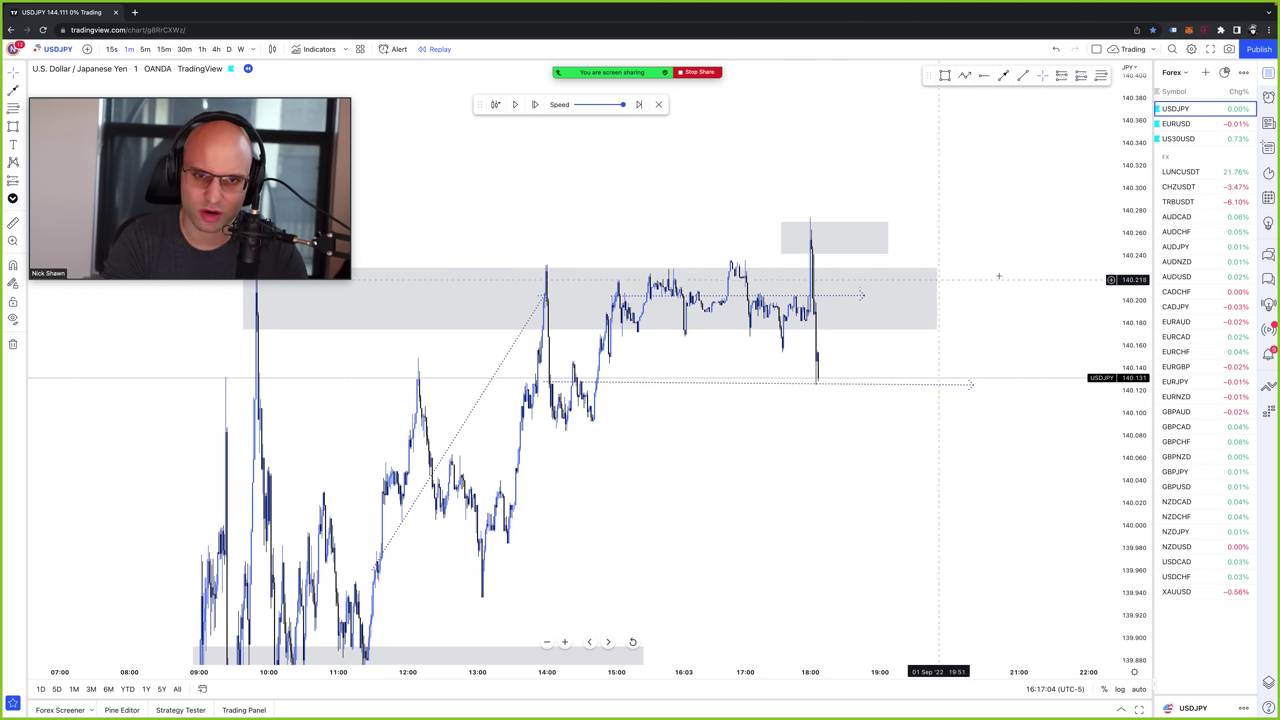
# - Level the lower dotted arrow at about 140.128 with its tip near 20:35, and extend the upper arrow to about 20:10
pyautogui.scroll(-2, 1003, 274)
pyautogui.scroll(-2, 1003, 274)
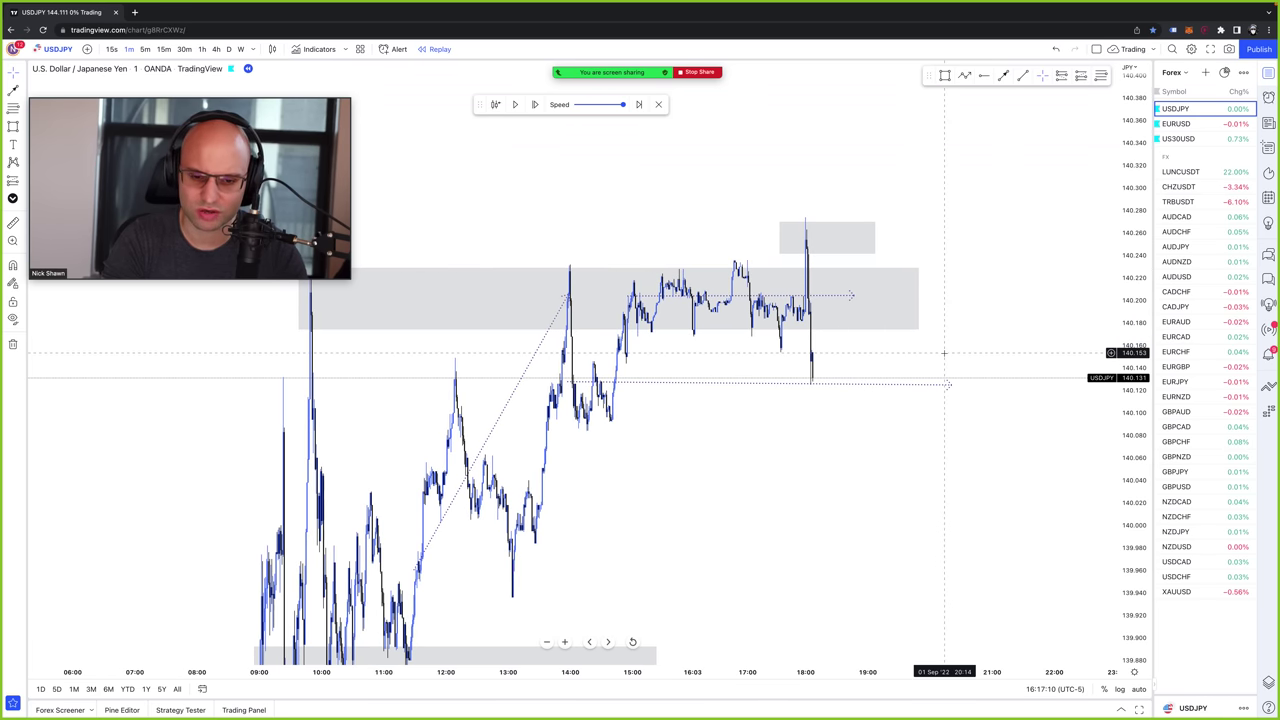
pyautogui.scroll(-3, 943, 353)
pyautogui.moveTo(869, 349); pyautogui.dragTo(860, 451)
pyautogui.moveTo(929, 380); pyautogui.dragTo(934, 289)
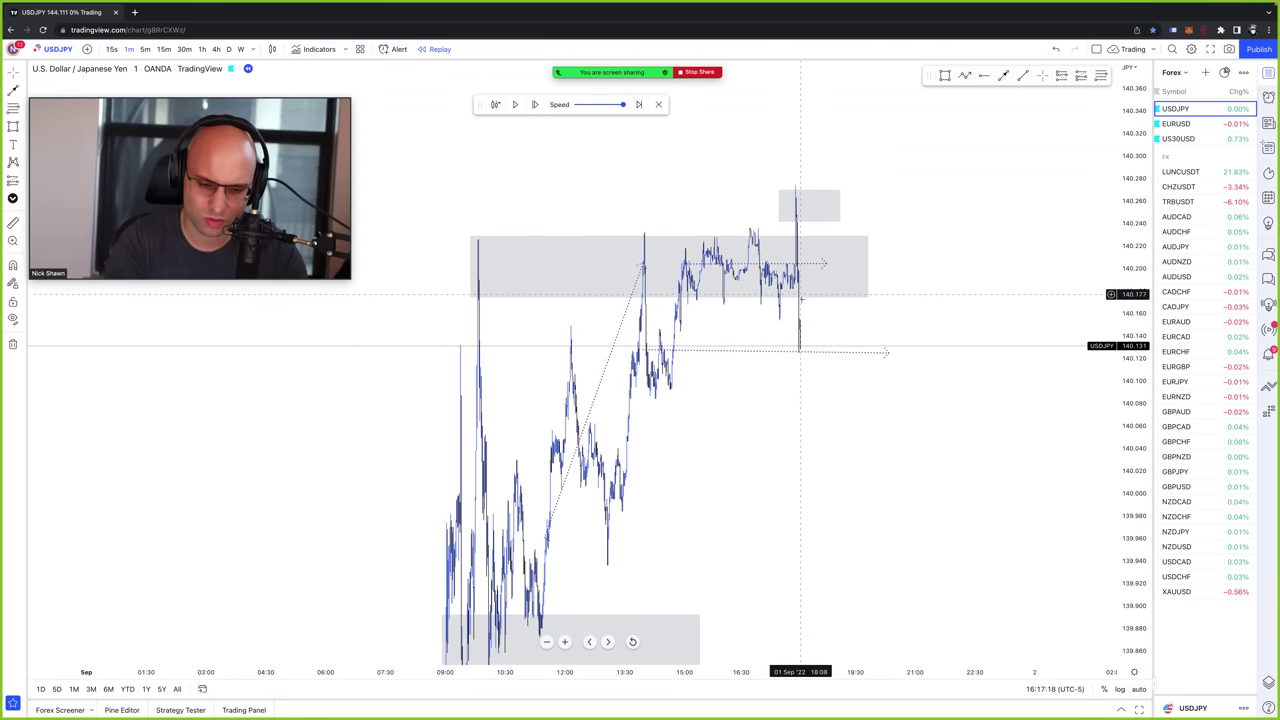
pyautogui.scroll(-5, 838, 483)
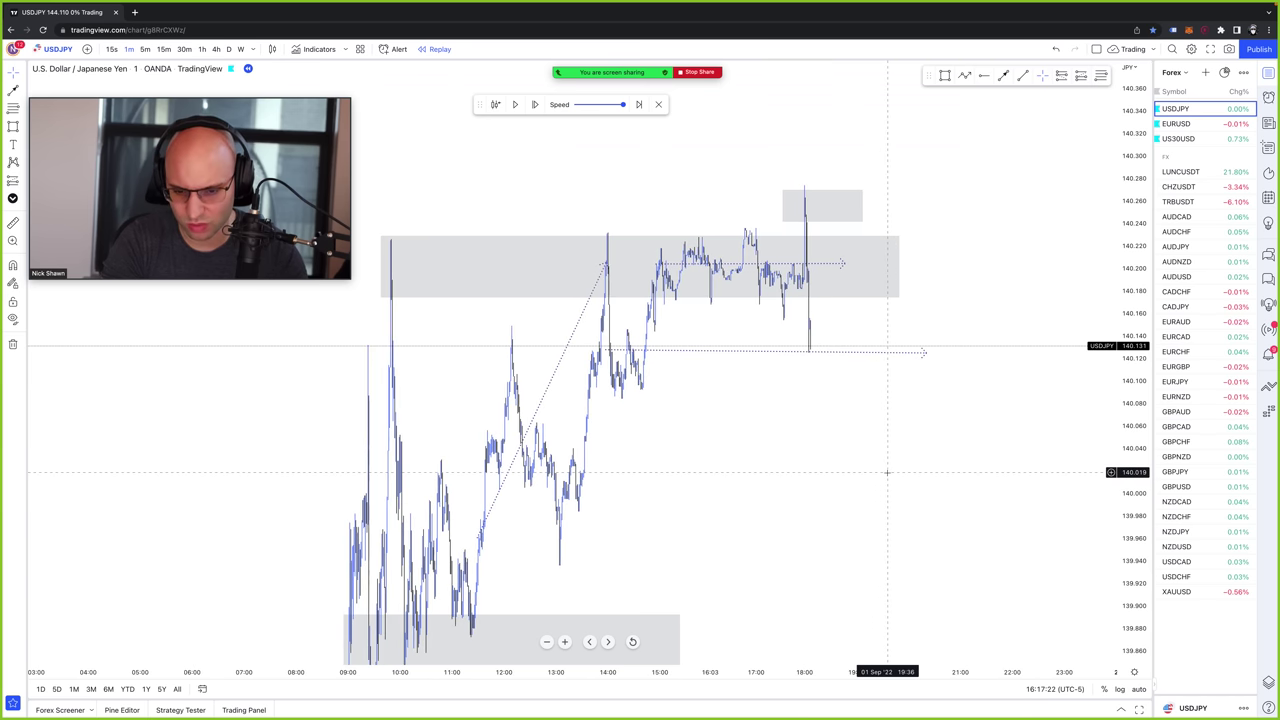
pyautogui.scroll(4, 887, 472)
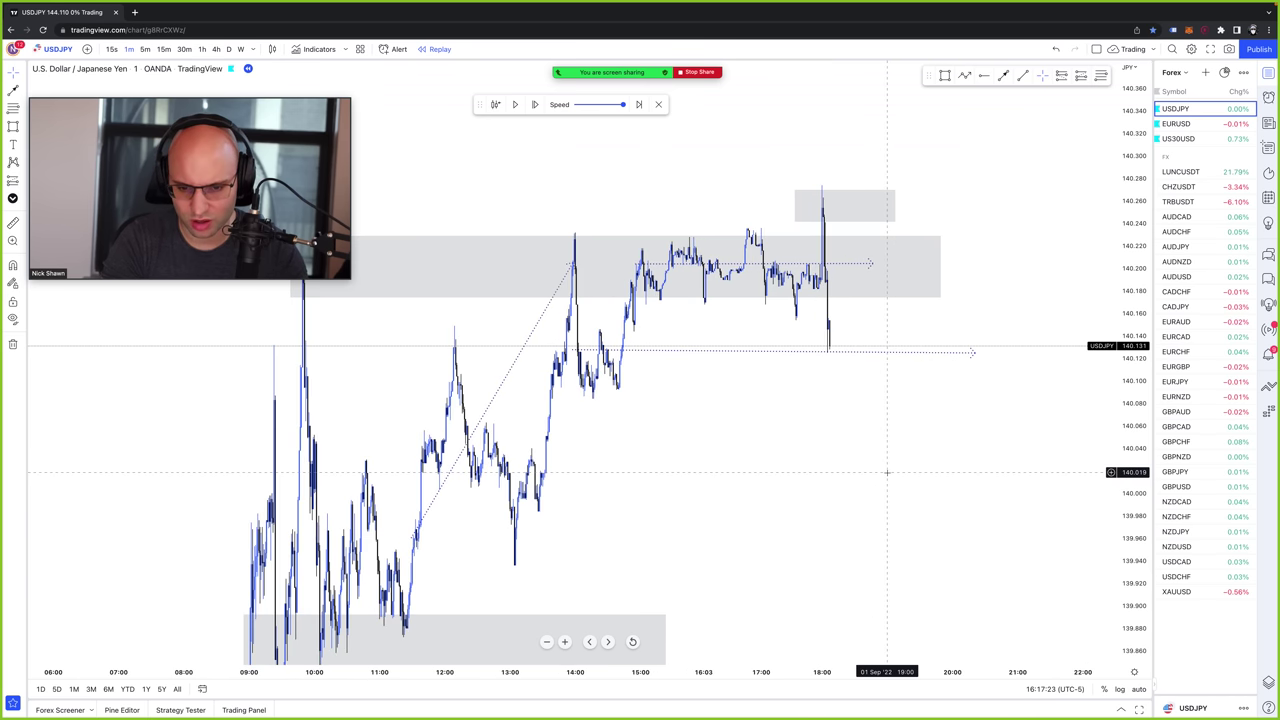
pyautogui.click(979, 354)
pyautogui.moveTo(979, 354); pyautogui.dragTo(994, 348)
pyautogui.click(1028, 306)
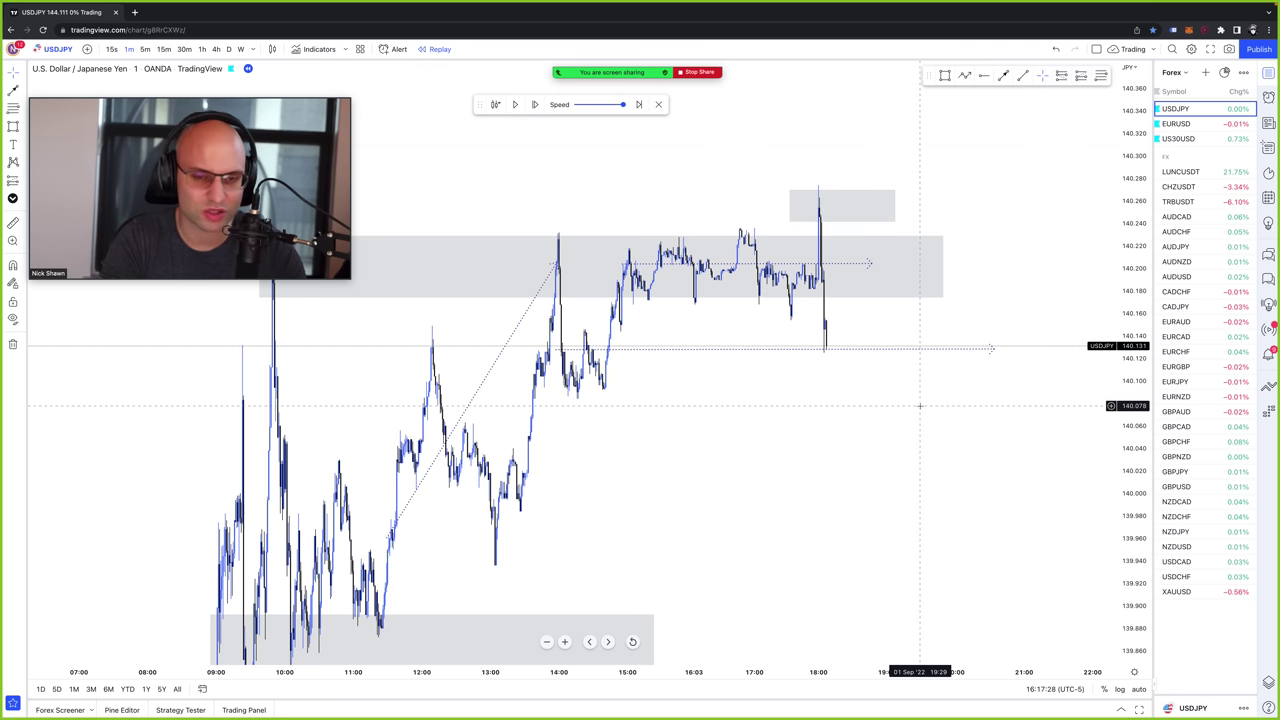
pyautogui.moveTo(923, 409); pyautogui.dragTo(946, 426)
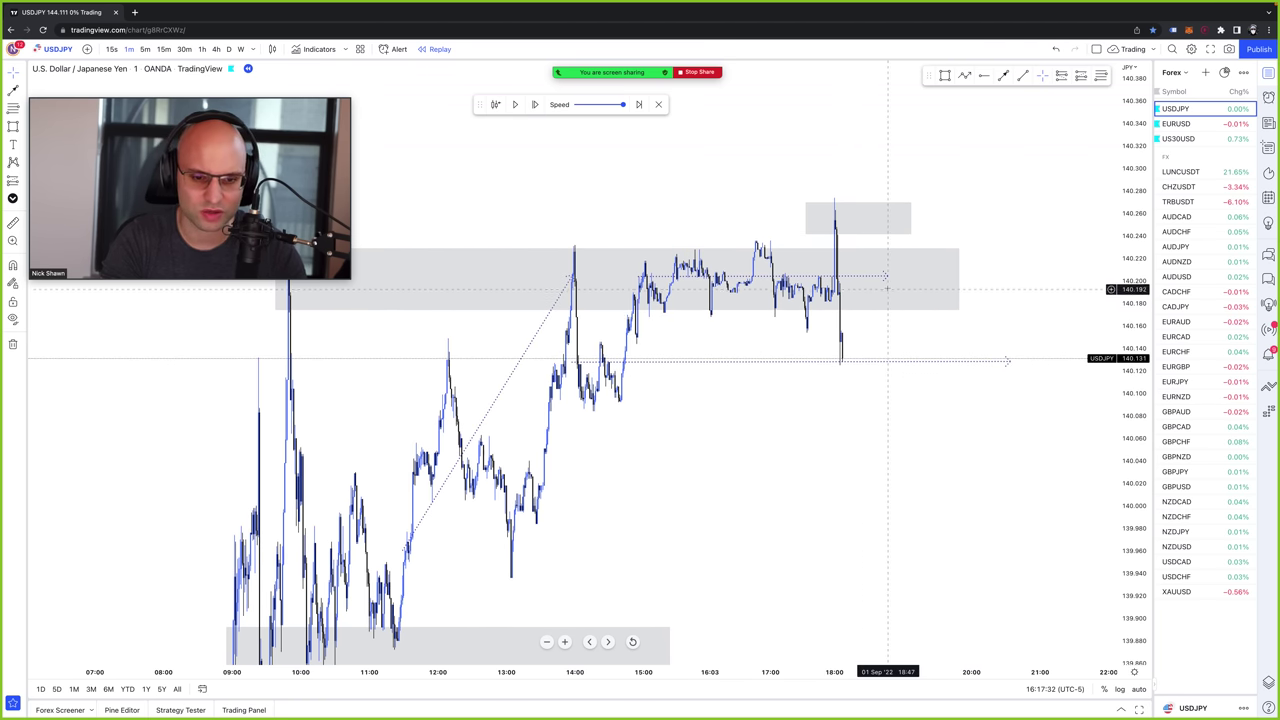
pyautogui.moveTo(887, 277); pyautogui.dragTo(984, 276)
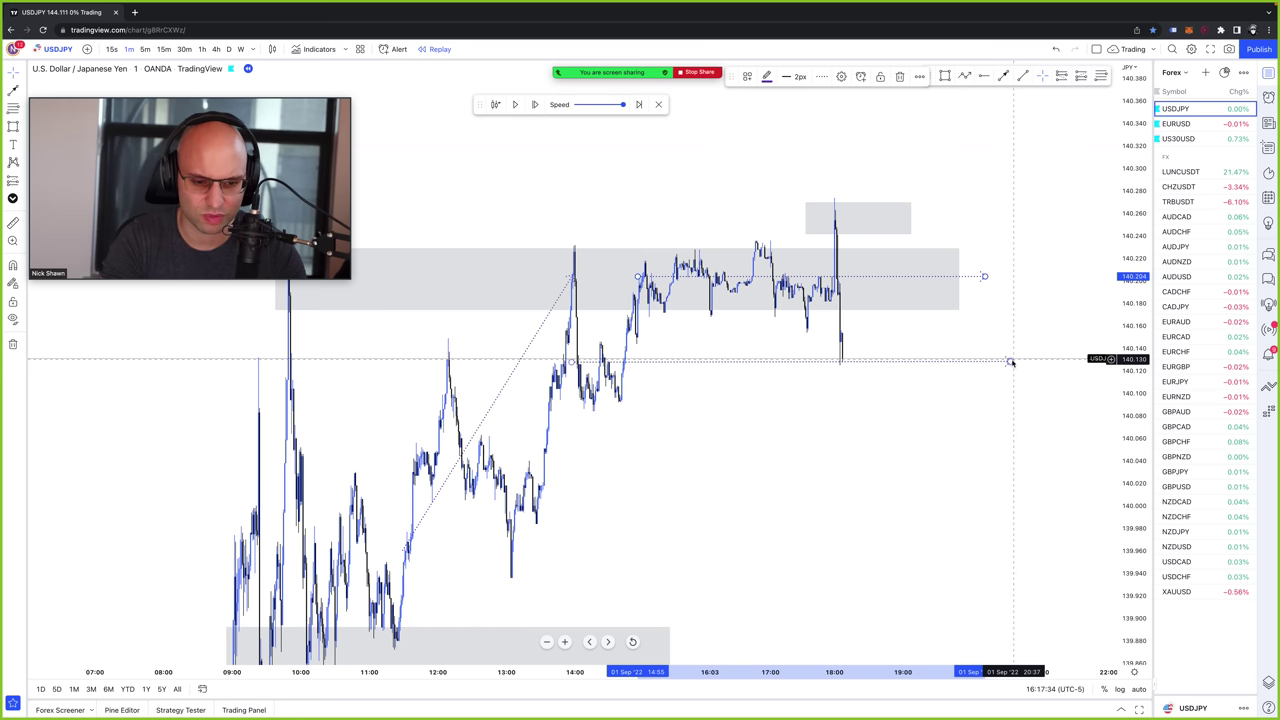
# - Measure the price distance between the two horizontal dotted arrows just beyond their tips, starting from about 140.199
pyautogui.click(1060, 311)
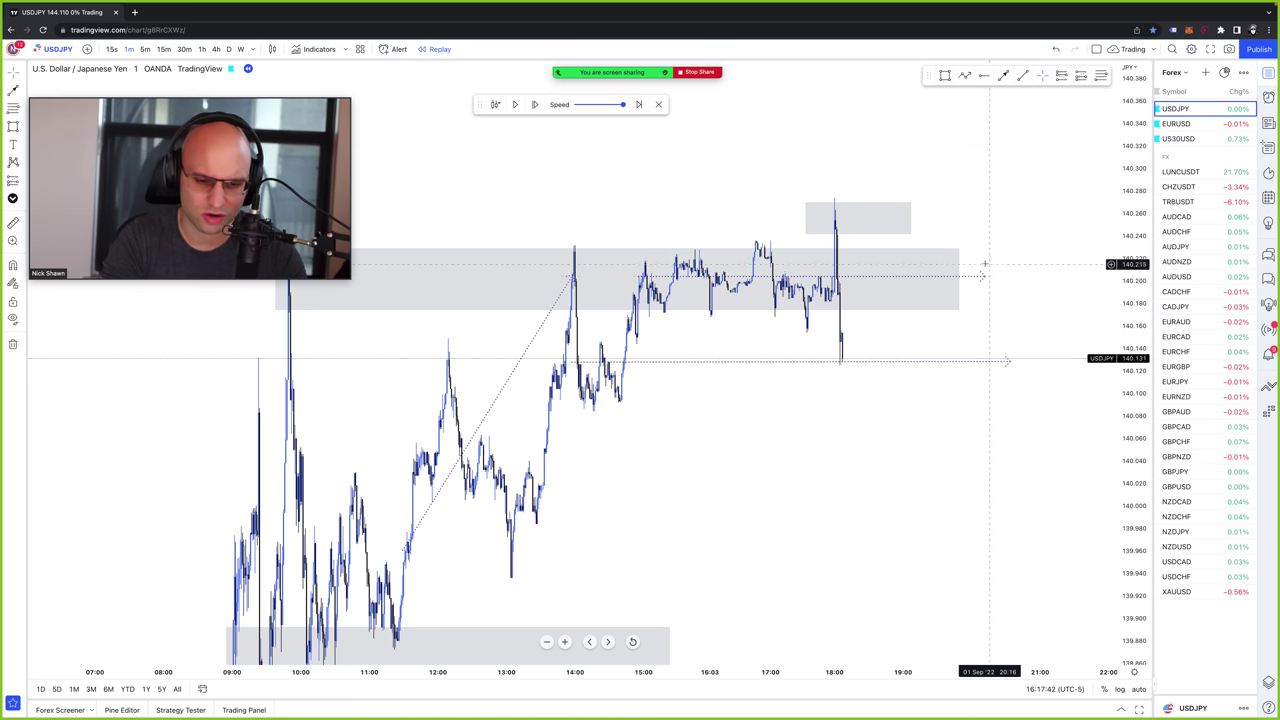
pyautogui.keyDown('shift'); pyautogui.click(1011, 281); pyautogui.keyUp('shift')
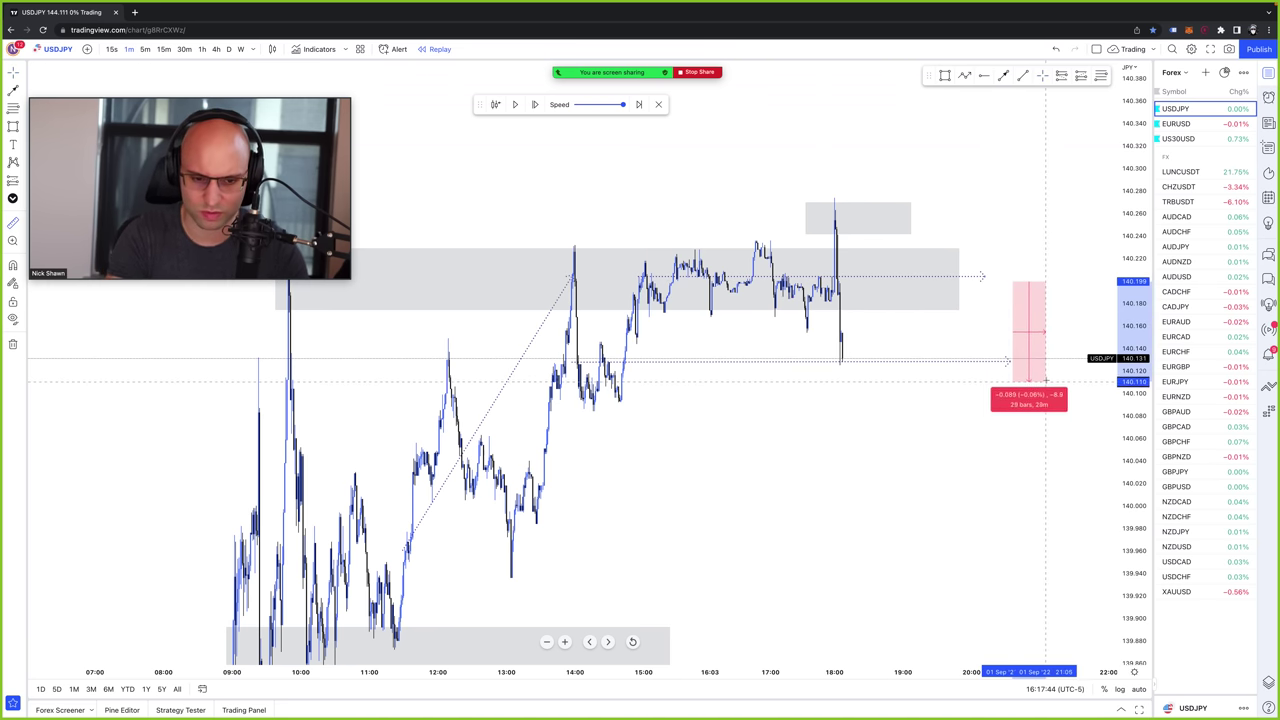
pyautogui.click(1048, 365)
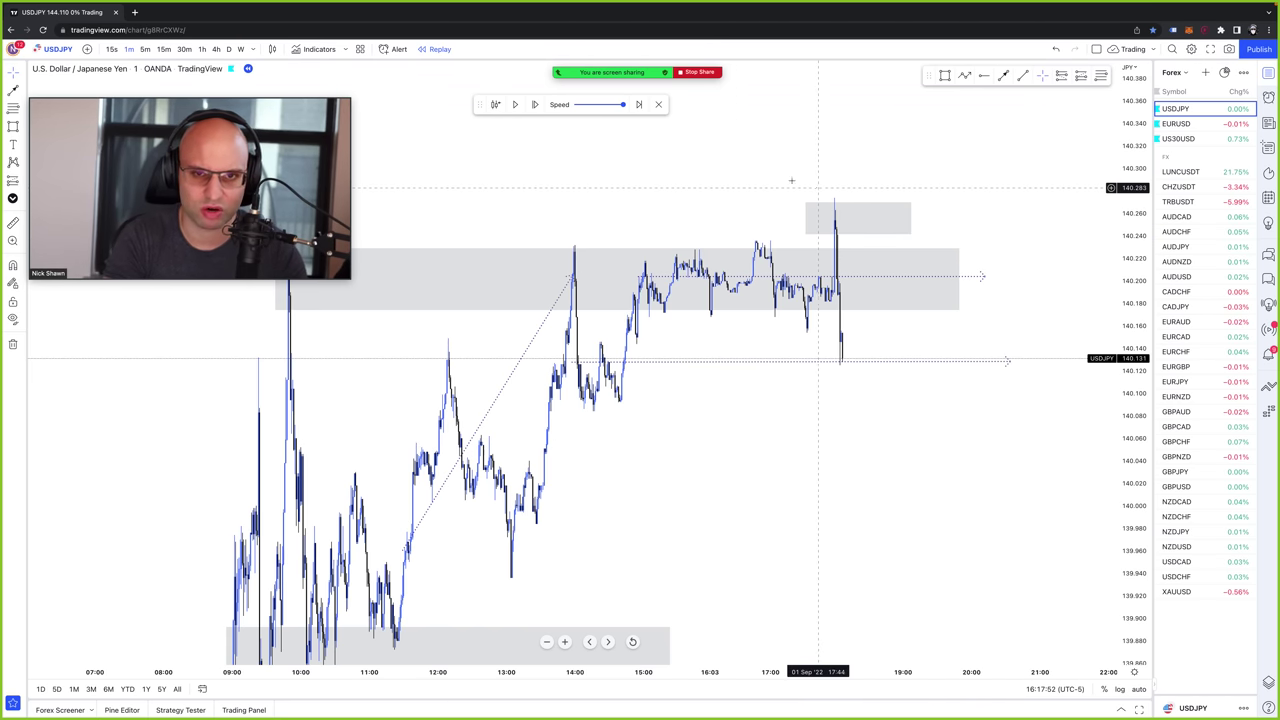
# - Advance the replay bar by bar to about 19:04
pyautogui.click(536, 105)
pyautogui.click(536, 105)
pyautogui.click(536, 105)
pyautogui.click(536, 105)
pyautogui.click(536, 105)
pyautogui.click(536, 105)
pyautogui.click(536, 105)
pyautogui.click(536, 105)
pyautogui.click(536, 105)
pyautogui.click(536, 105)
pyautogui.click(536, 105)
pyautogui.click(536, 105)
pyautogui.click(536, 105)
pyautogui.click(536, 105)
pyautogui.click(536, 105)
pyautogui.click(536, 105)
pyautogui.click(536, 105)
pyautogui.click(536, 105)
pyautogui.click(536, 105)
pyautogui.click(537, 106)
pyautogui.click(537, 106)
pyautogui.click(537, 106)
pyautogui.click(537, 106)
pyautogui.click(537, 106)
pyautogui.click(537, 106)
pyautogui.click(537, 106)
pyautogui.click(537, 106)
pyautogui.click(537, 106)
pyautogui.click(537, 105)
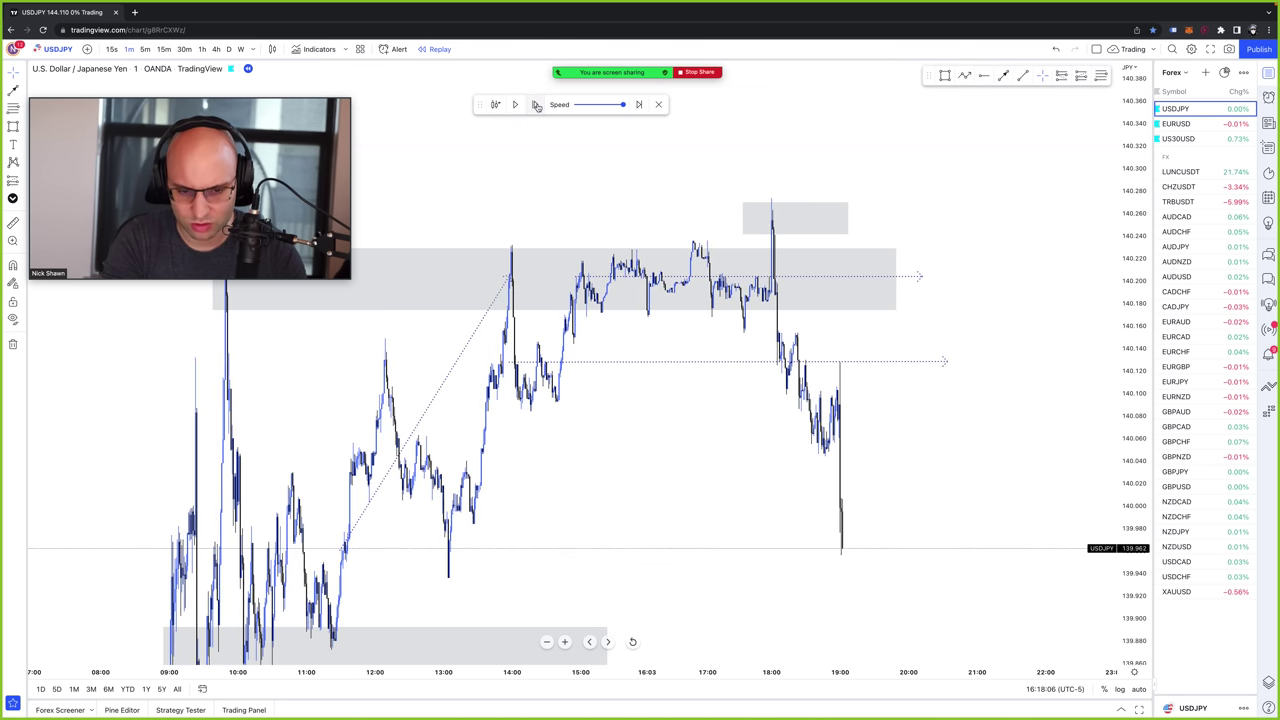
# - Extend the right edge of the lower zone rectangle to about 21:07
pyautogui.scroll(-2, 968, 337)
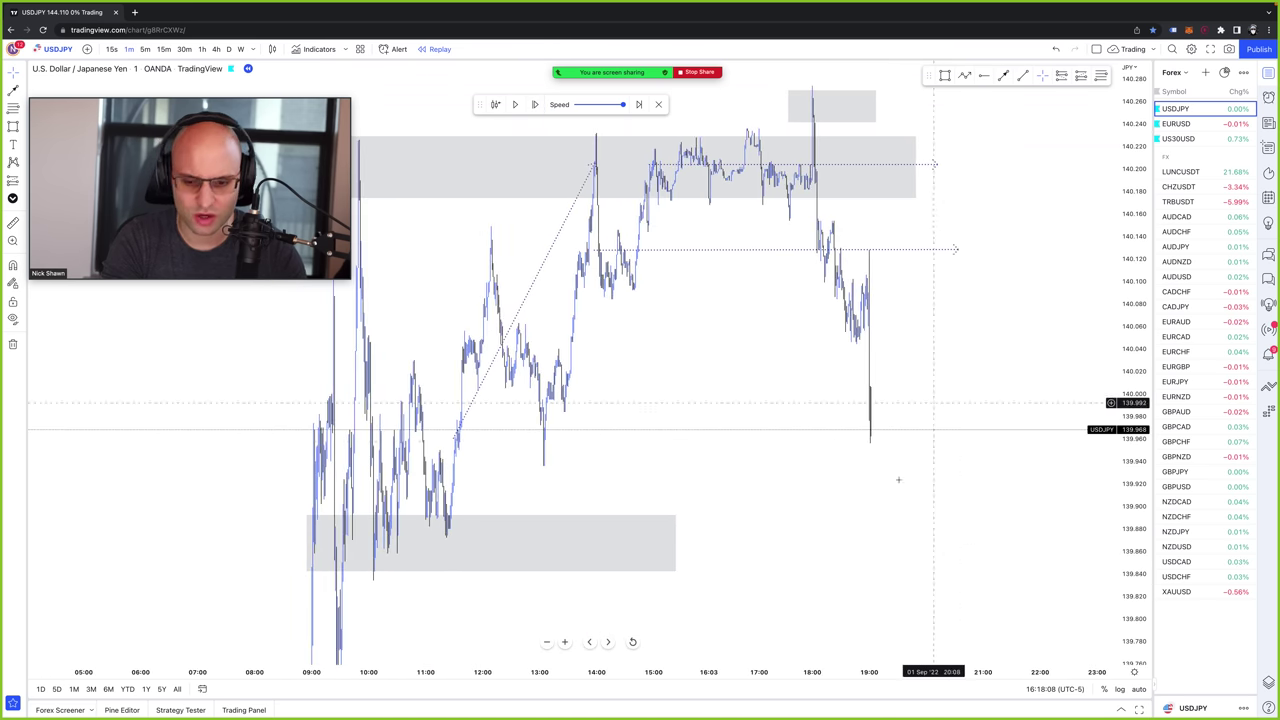
pyautogui.hscroll(-2, 847, 558)
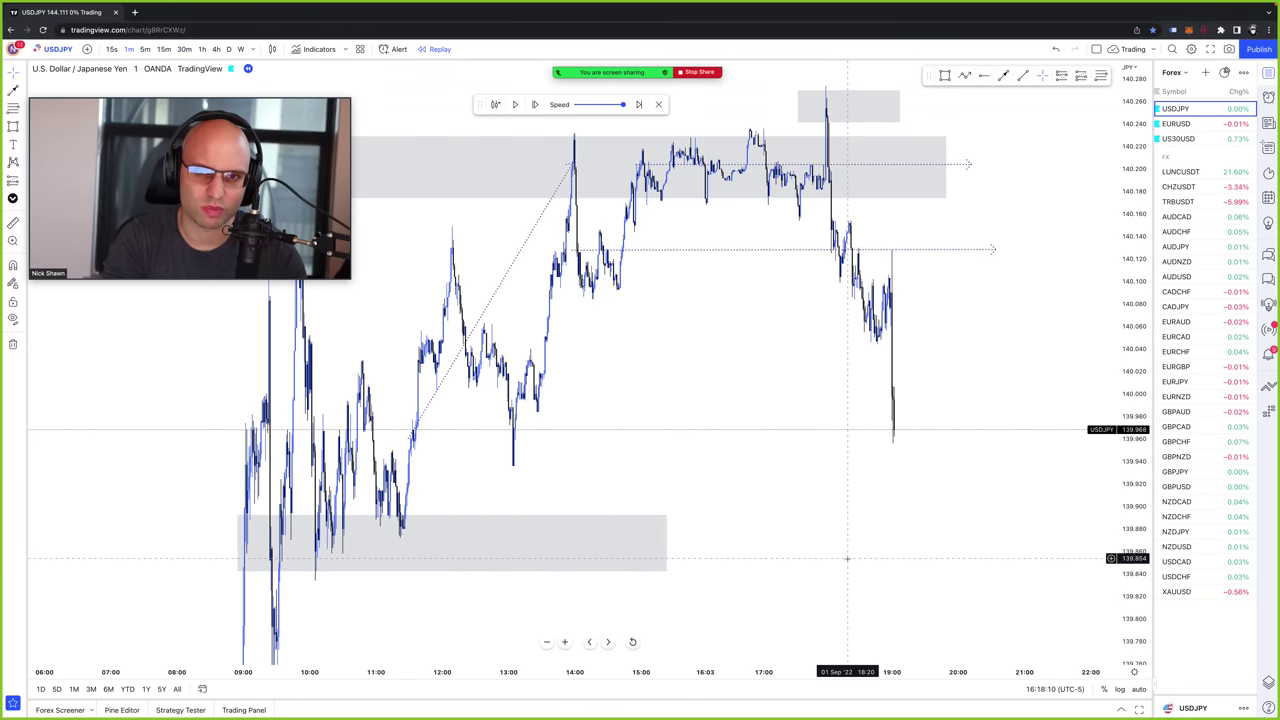
pyautogui.click(665, 544)
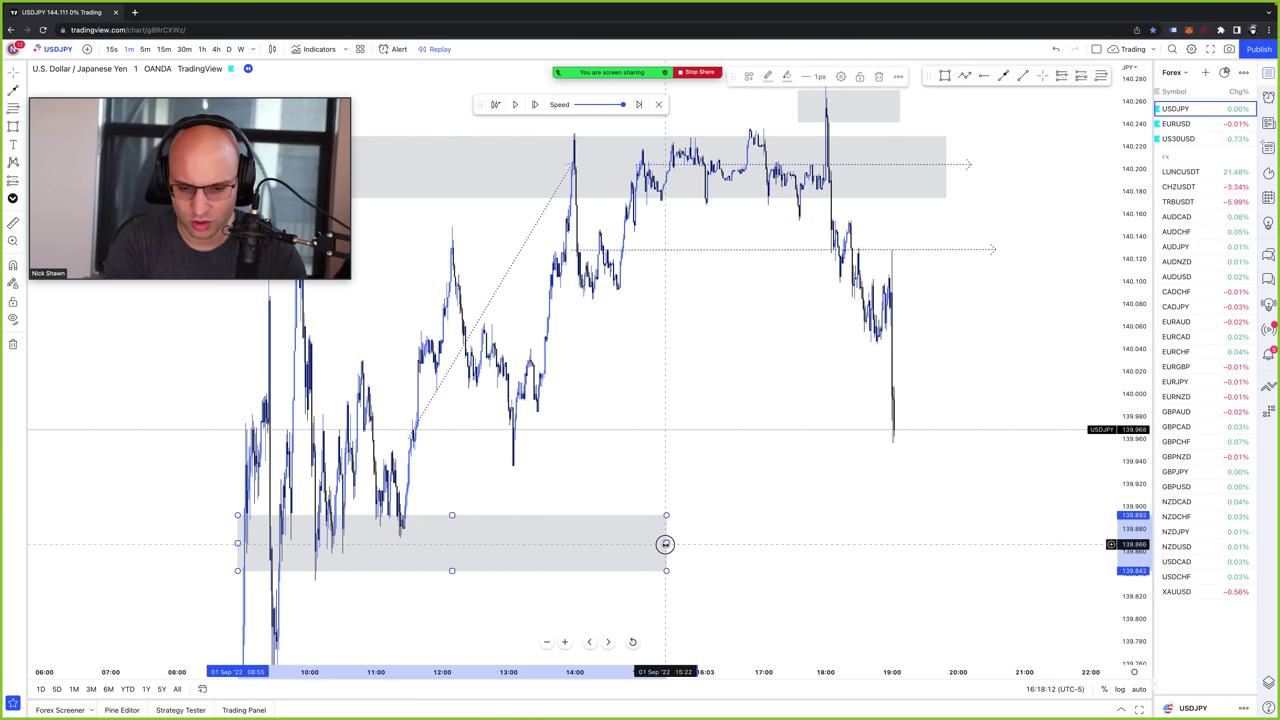
pyautogui.moveTo(665, 544); pyautogui.dragTo(1033, 543)
pyautogui.click(985, 300)
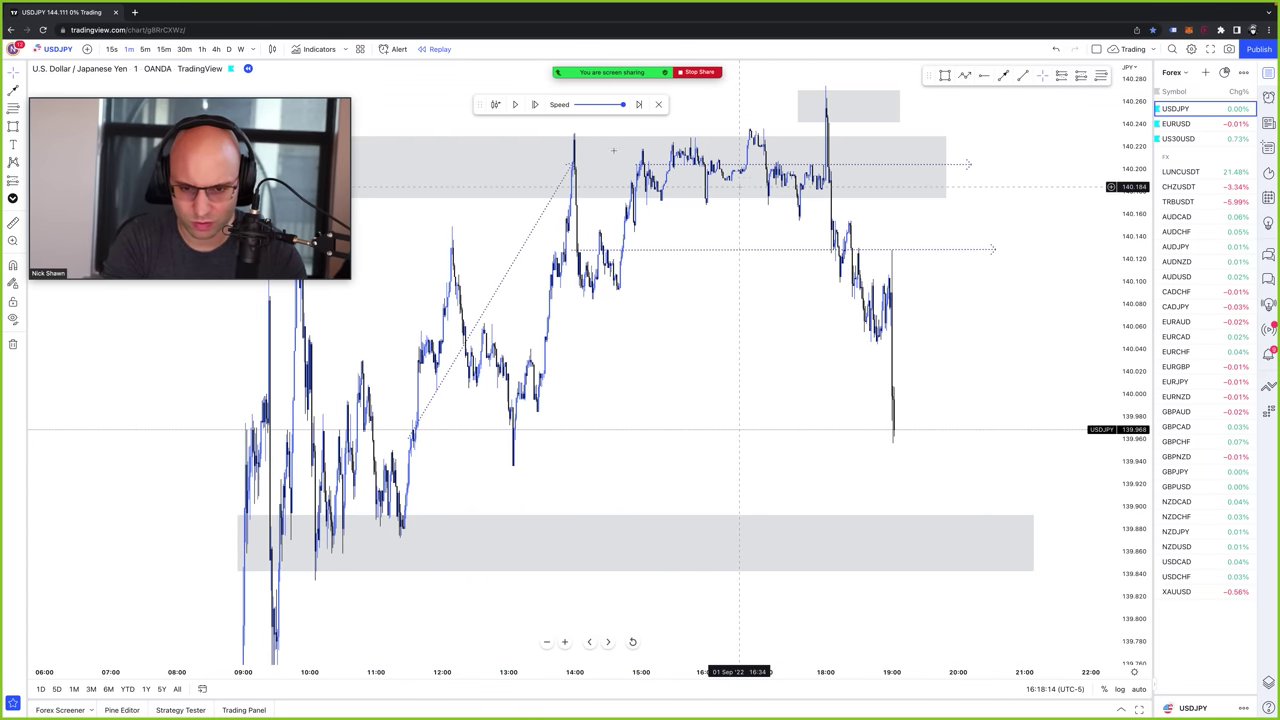
# - Draw a rectangle from about 12:31 to 21:59 between about 139.960 and 139.934, above the lower zone
pyautogui.click(944, 75)
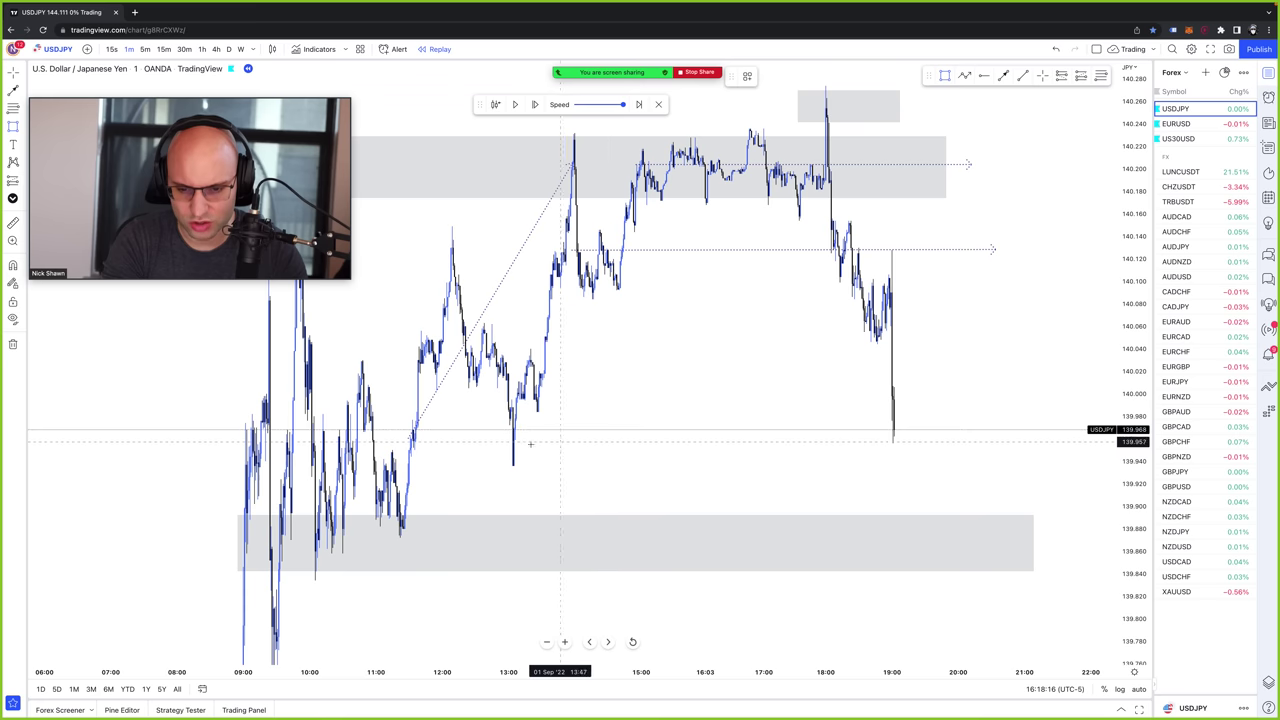
pyautogui.moveTo(476, 440); pyautogui.dragTo(1090, 468)
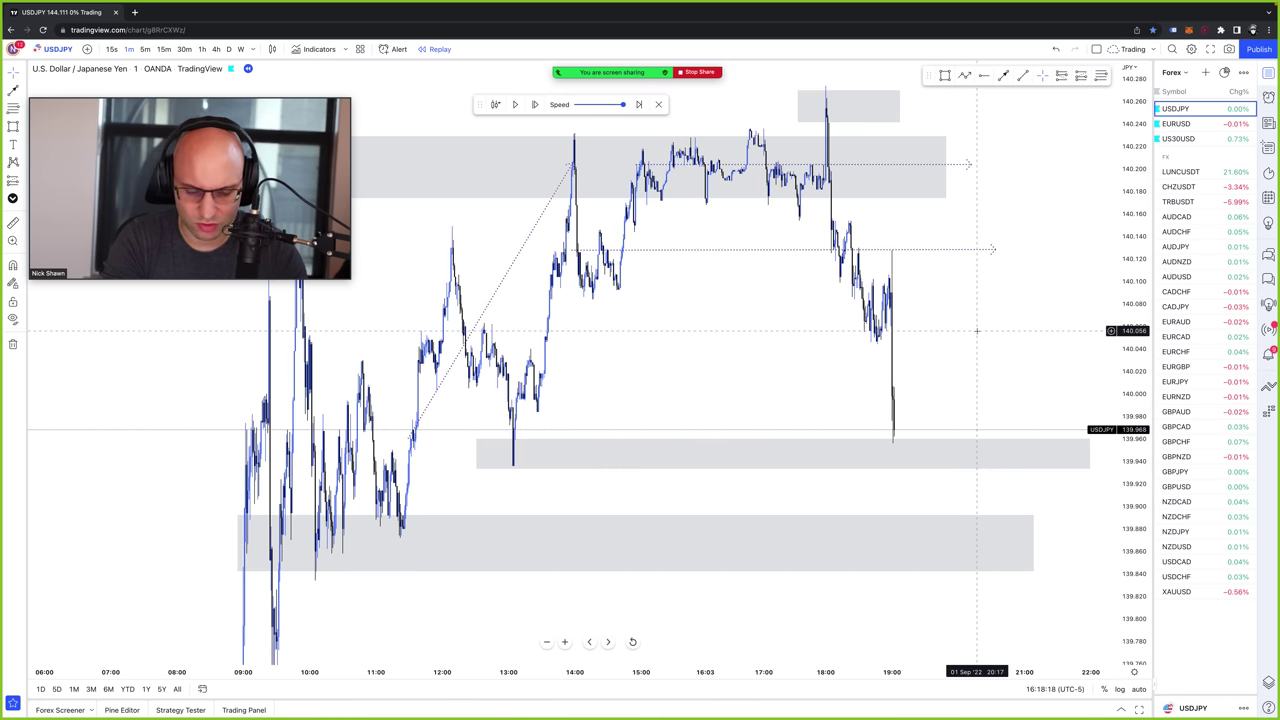
# - Move the tips of both horizontal dotted arrows to the latest candle just after 19:00, at about 139.970
pyautogui.scroll(4, 977, 330)
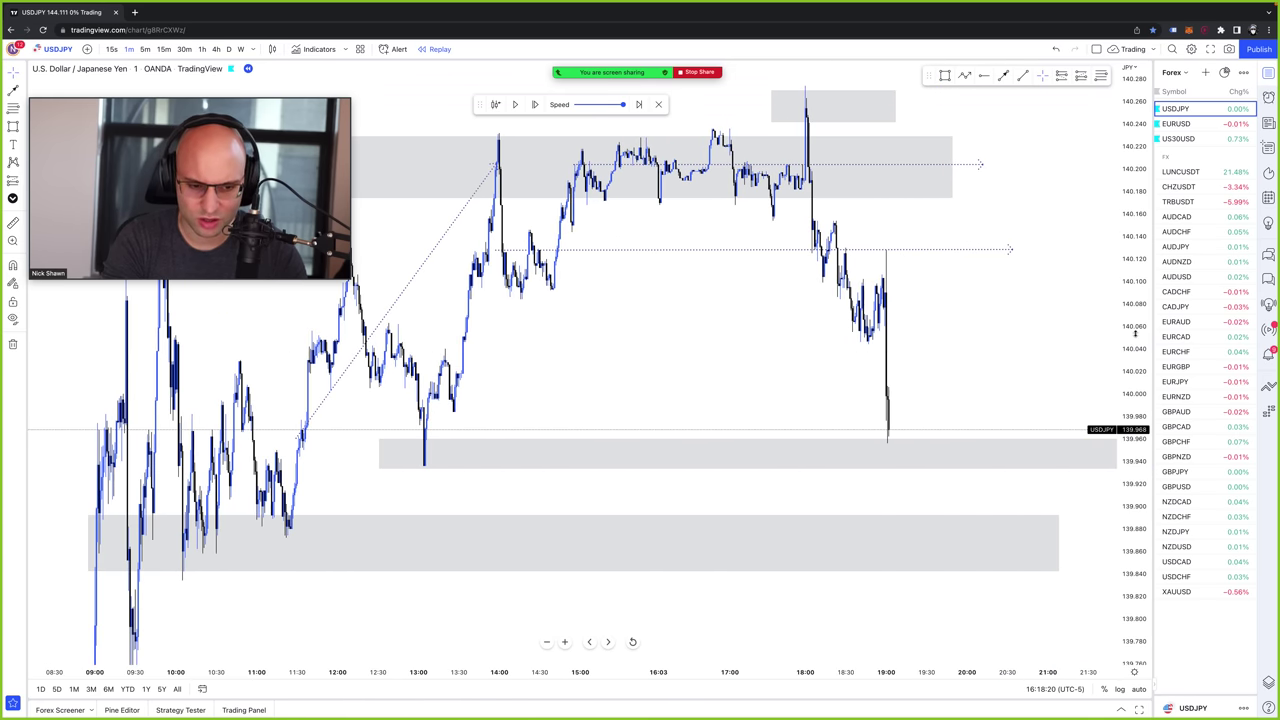
pyautogui.moveTo(1135, 333); pyautogui.dragTo(1135, 360)
pyautogui.scroll(-2, 986, 325)
pyautogui.moveTo(986, 325); pyautogui.dragTo(940, 383)
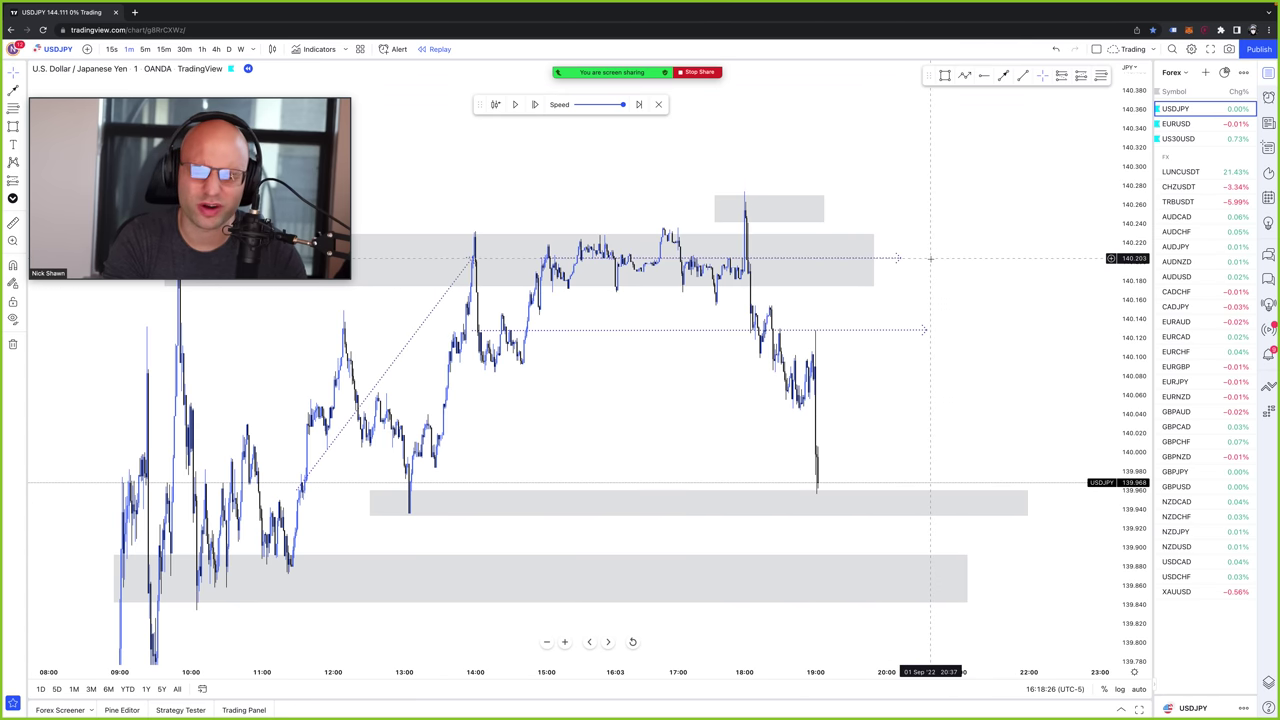
pyautogui.scroll(-1, 963, 299)
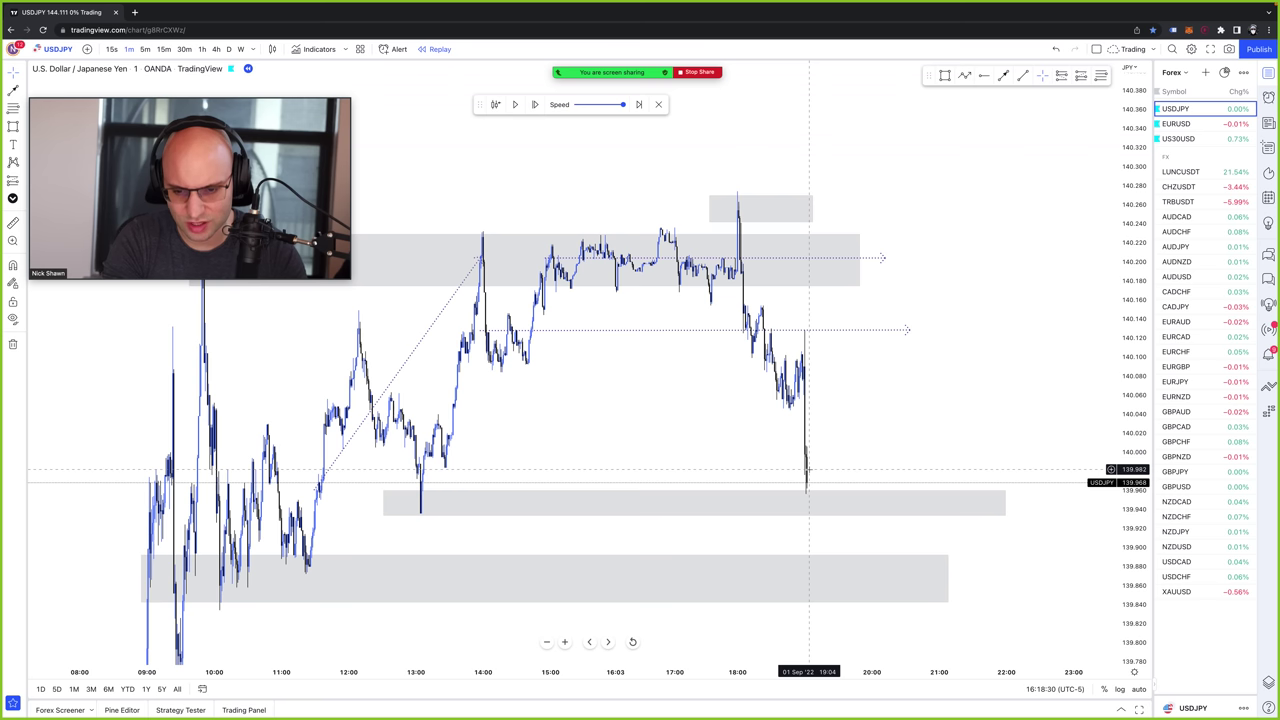
pyautogui.click(865, 494)
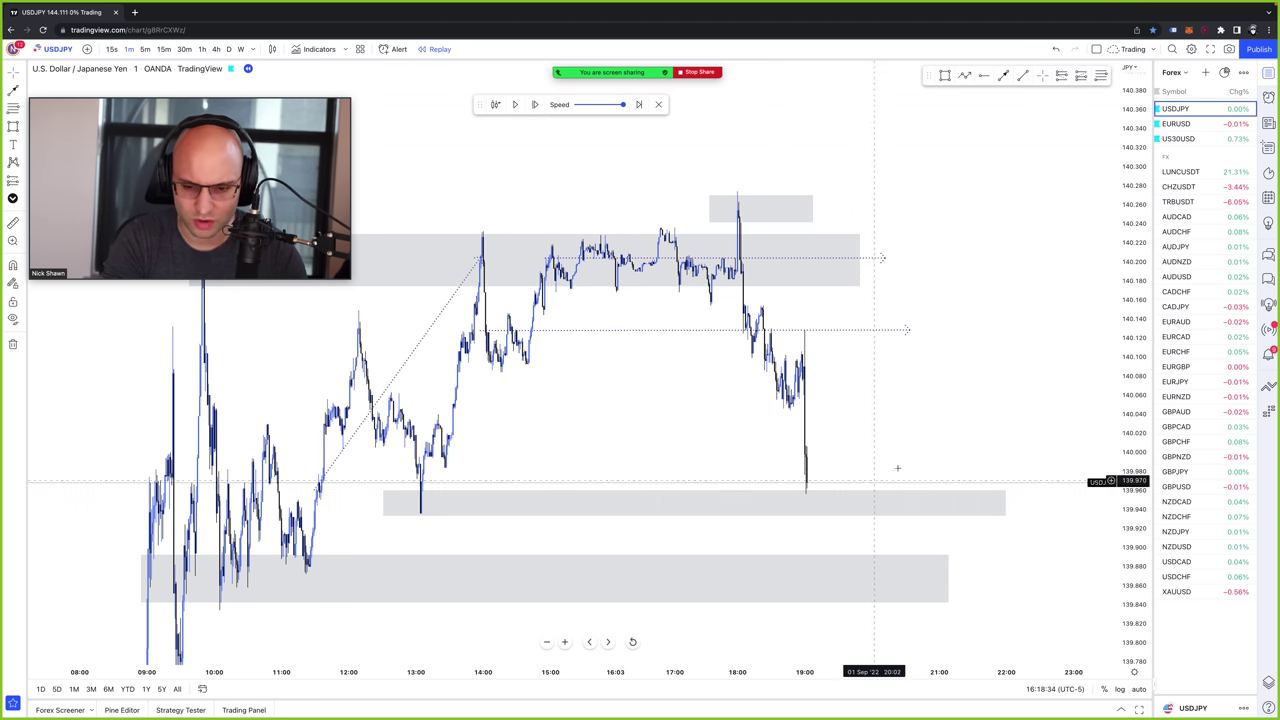
pyautogui.click(905, 464)
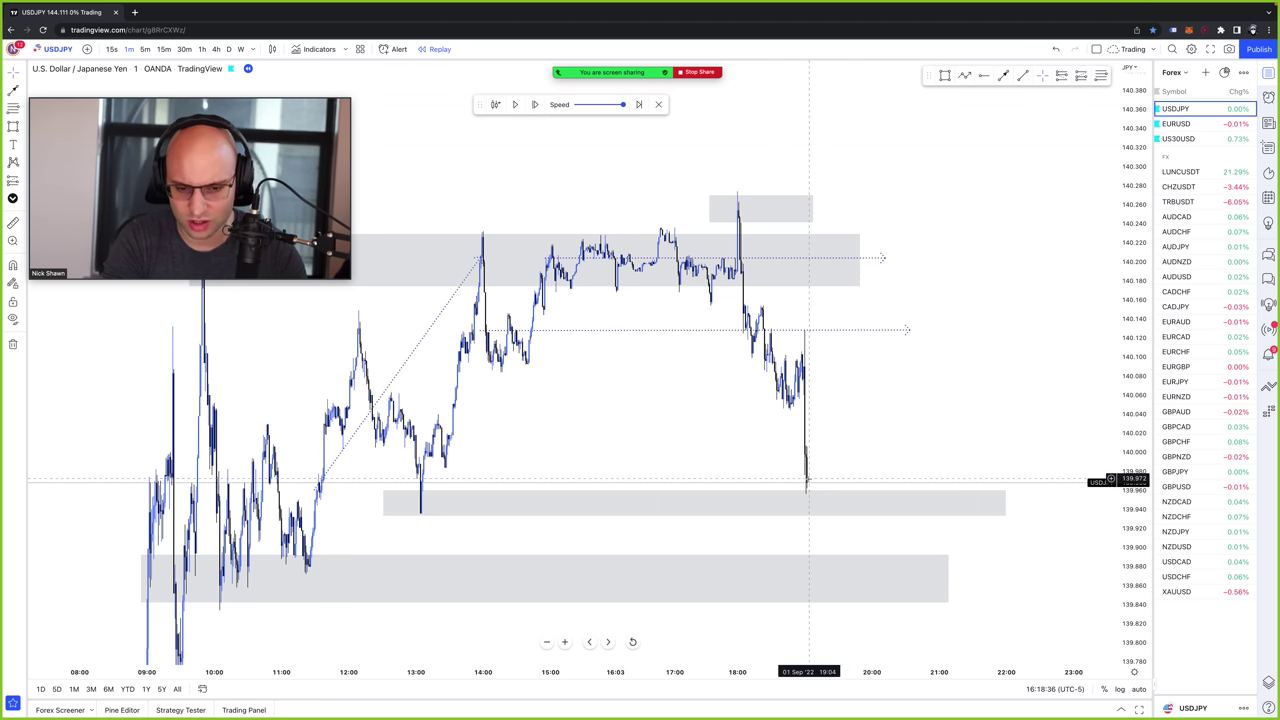
pyautogui.moveTo(905, 331); pyautogui.dragTo(806, 481)
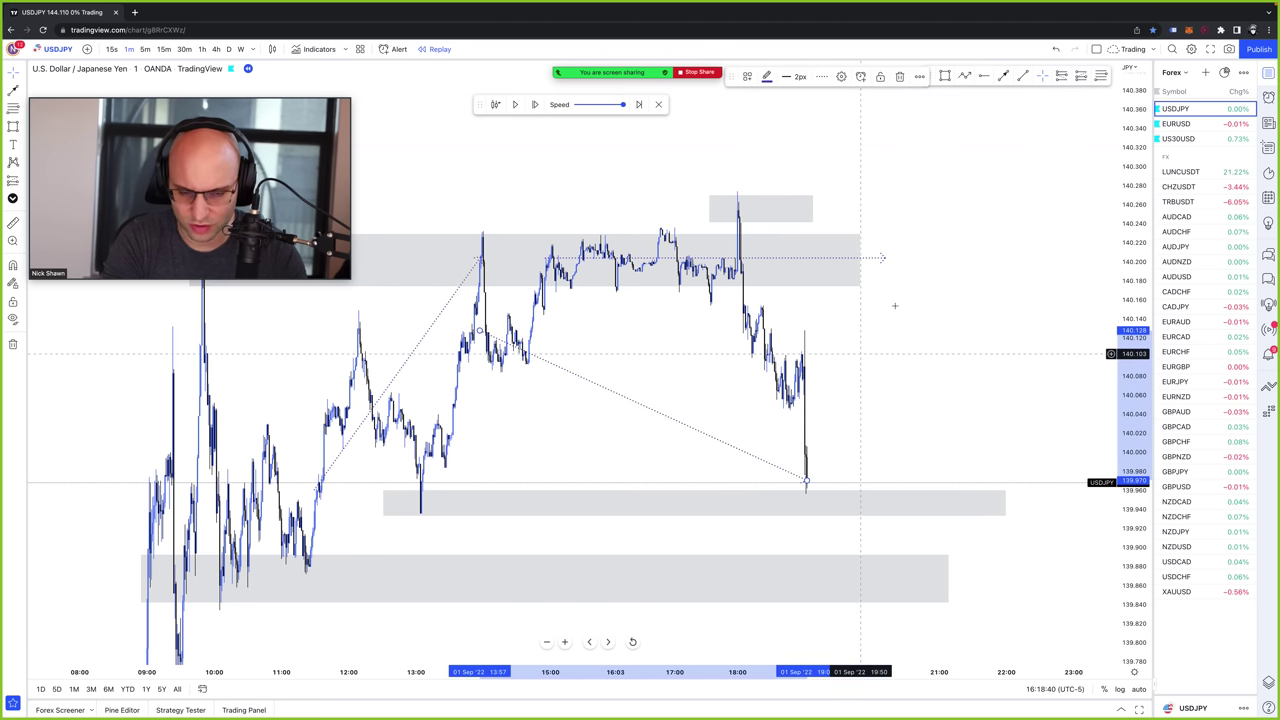
pyautogui.moveTo(882, 258); pyautogui.dragTo(806, 481)
pyautogui.click(894, 410)
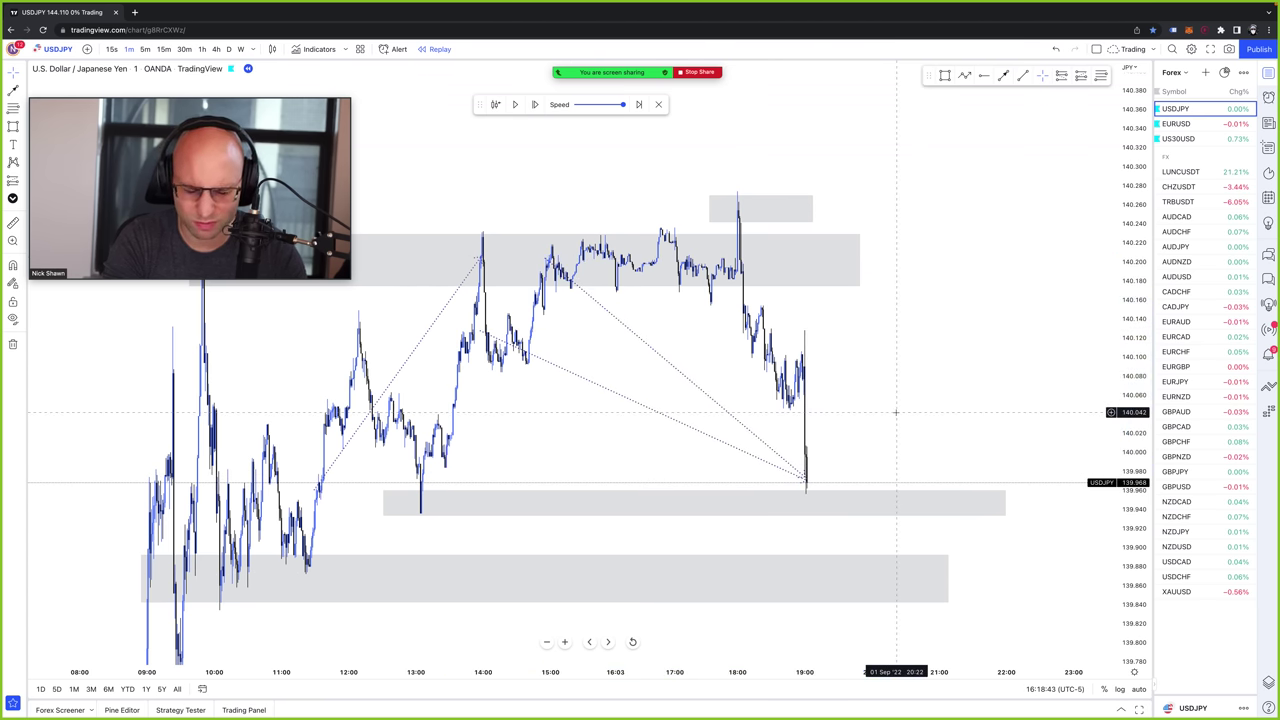
# - Advance the replay bar by bar to about 19:40
pyautogui.click(536, 106)
pyautogui.click(536, 106)
pyautogui.click(537, 107)
pyautogui.click(538, 108)
pyautogui.click(538, 108)
pyautogui.click(538, 108)
pyautogui.click(538, 108)
pyautogui.click(538, 108)
pyautogui.click(540, 112)
pyautogui.click(540, 112)
pyautogui.click(540, 112)
pyautogui.click(540, 112)
pyautogui.click(540, 112)
pyautogui.click(541, 113)
pyautogui.click(541, 113)
pyautogui.click(541, 113)
pyautogui.click(541, 113)
pyautogui.click(541, 113)
pyautogui.click(541, 113)
pyautogui.click(541, 113)
# - Delete the thin rectangle just above the lower zone and the small rectangle over the 18:00 spike
pyautogui.click(964, 502)
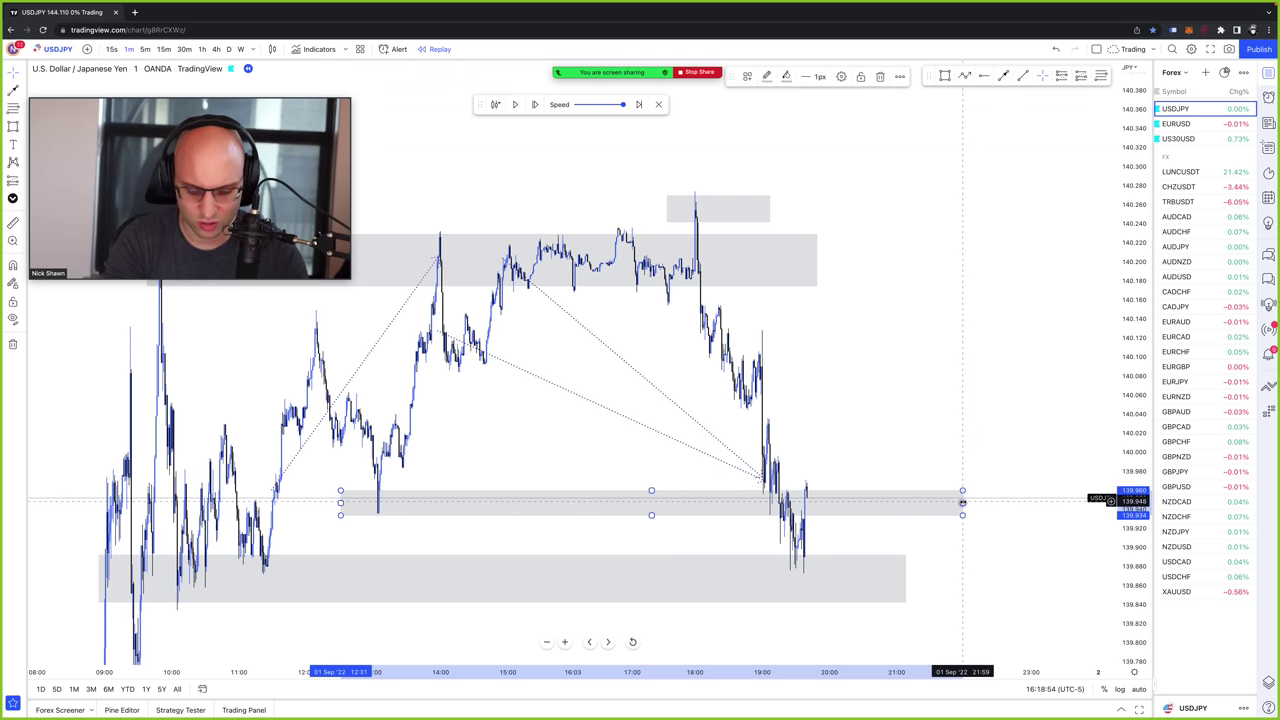
pyautogui.press('Delete')
pyautogui.press('Delete')
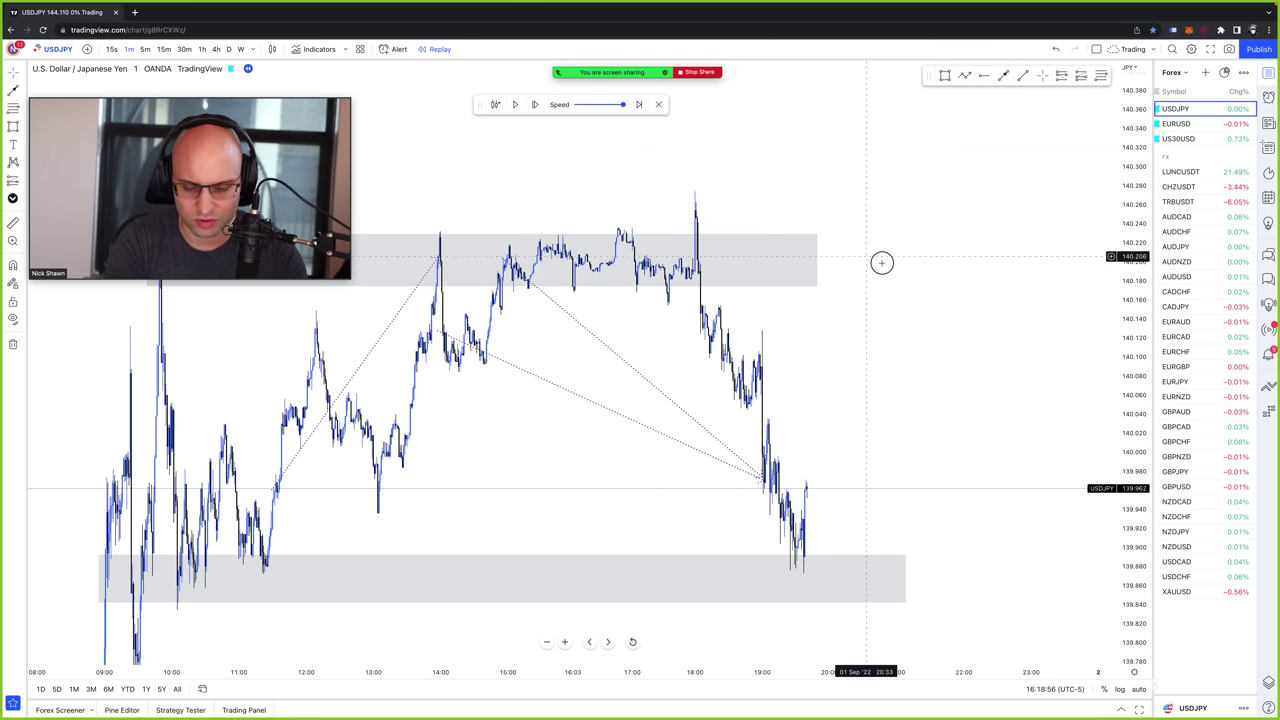
# - Stop sharing the screen in the Zoom meeting
pyautogui.hscroll(-5, 883, 263)
pyautogui.scroll(2, 958, 311)
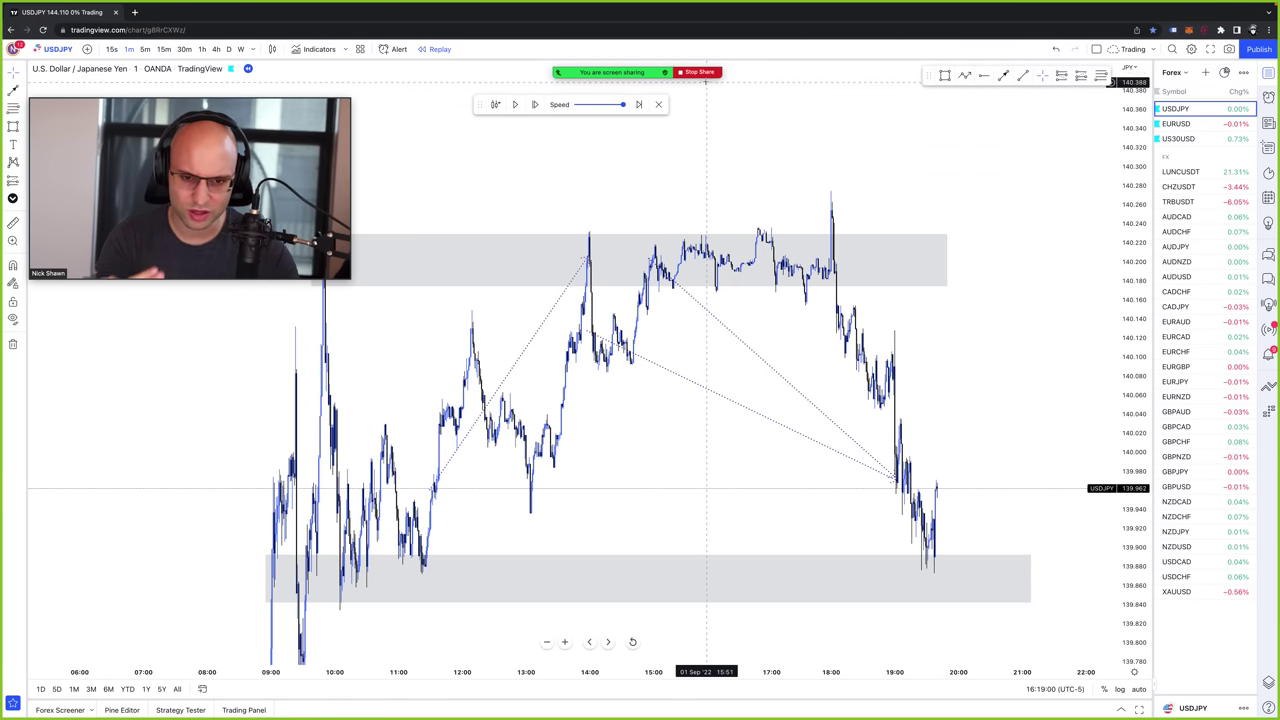
pyautogui.click(715, 74)
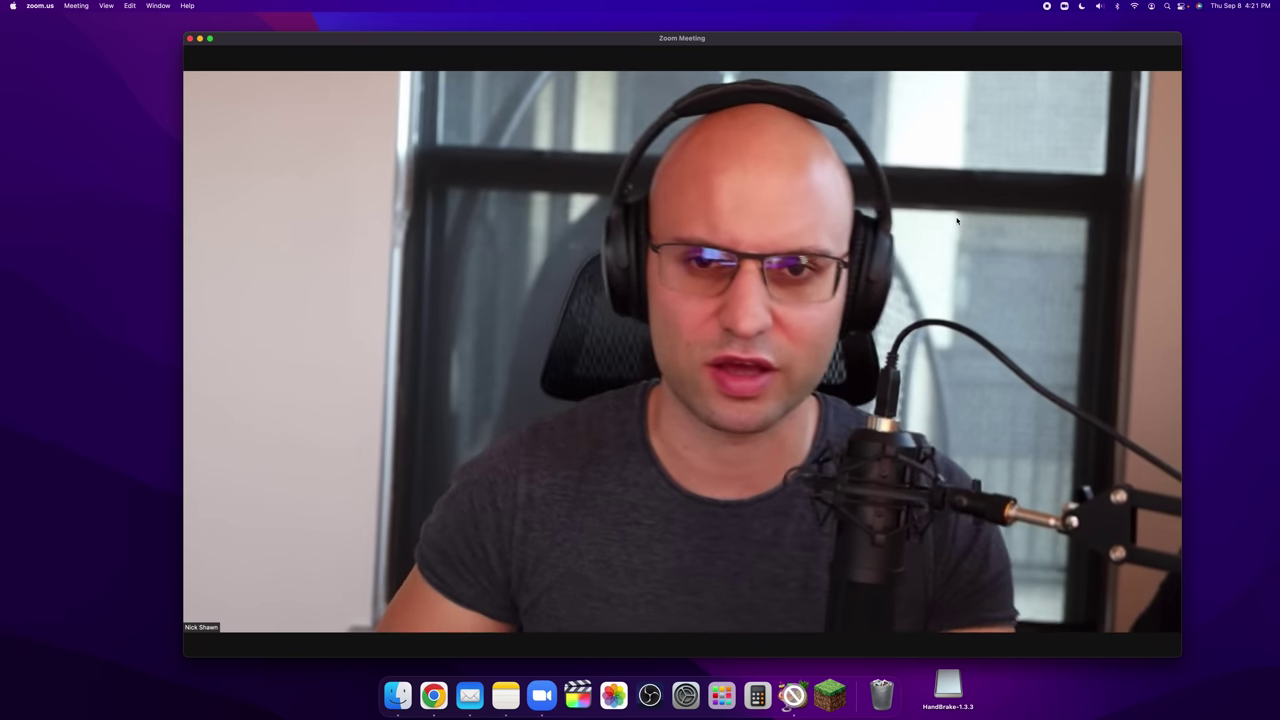
# - Restart the screen share in the Zoom meeting and return to the TradingView chart
pyautogui.hotkey('ctrl', 'Right')
pyautogui.hotkey('ctrl', 'Left')
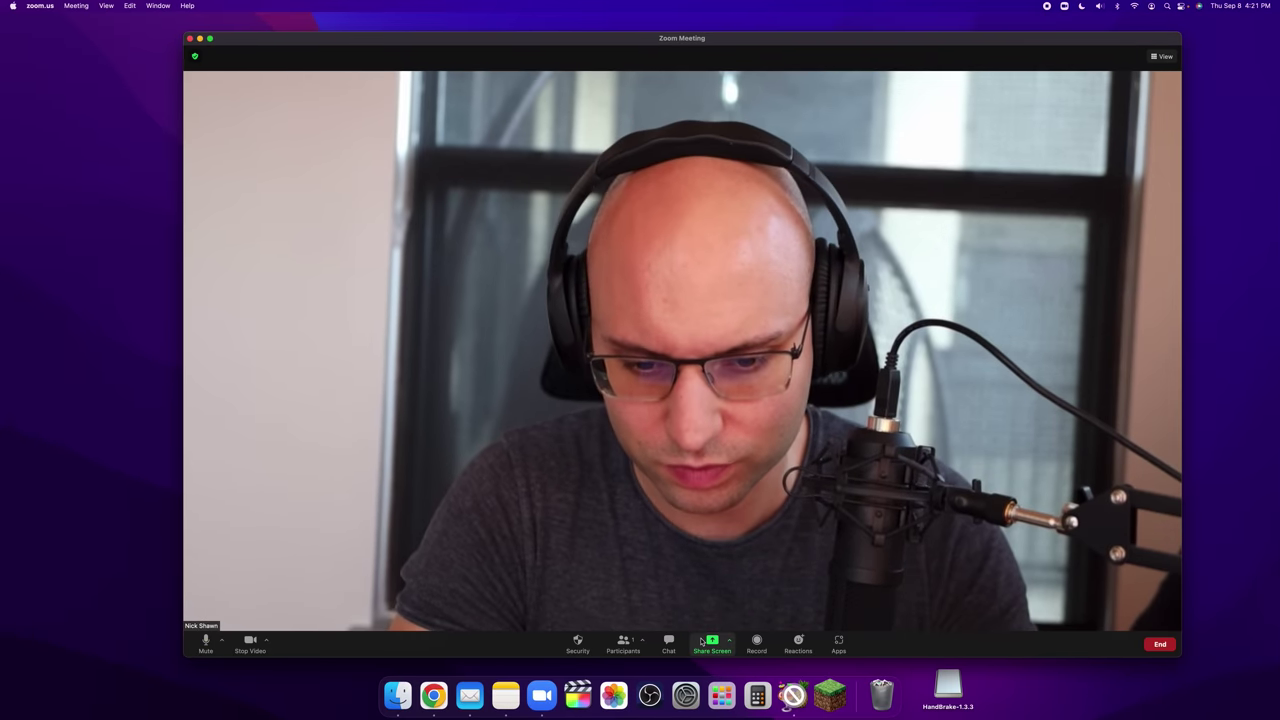
pyautogui.click(712, 643)
pyautogui.click(900, 495)
pyautogui.hotkey('ctrl', 'Right')
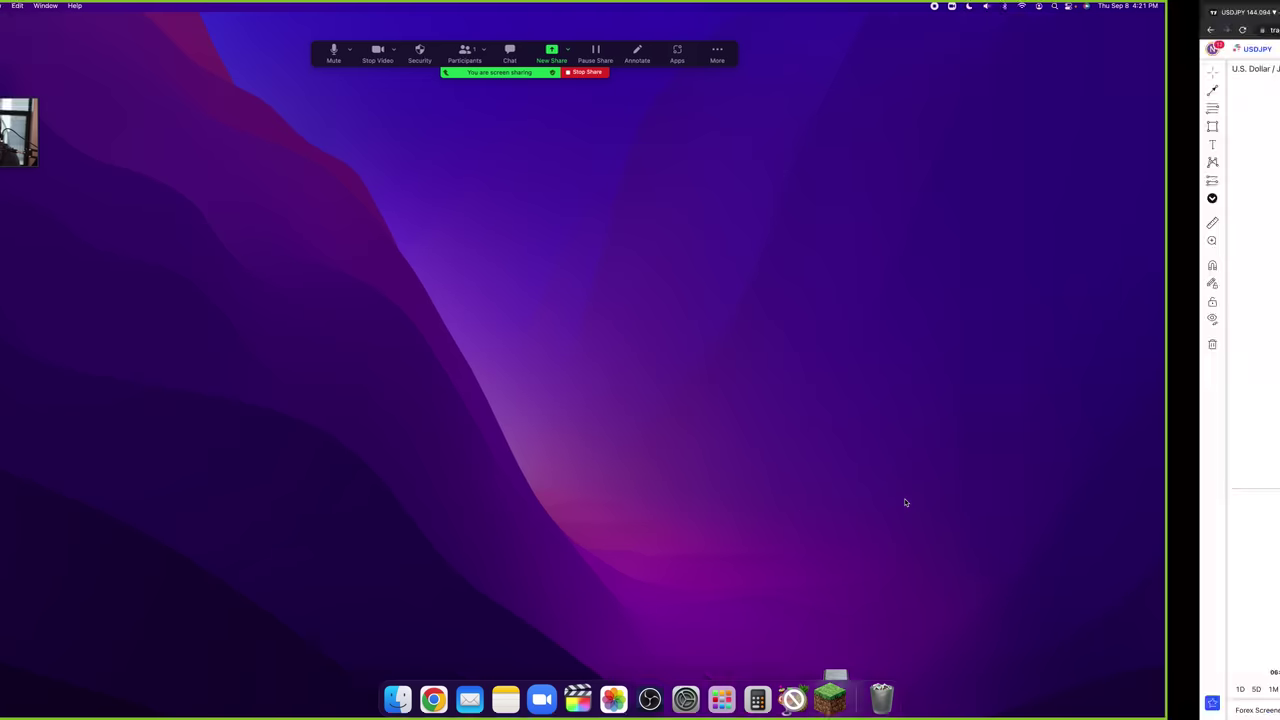
# - Draw a dotted arrow along the lower zone's upper edge from about 19:17 at 139.890 to about 21:05 at 139.895
pyautogui.moveTo(1006, 420); pyautogui.dragTo(943, 302)
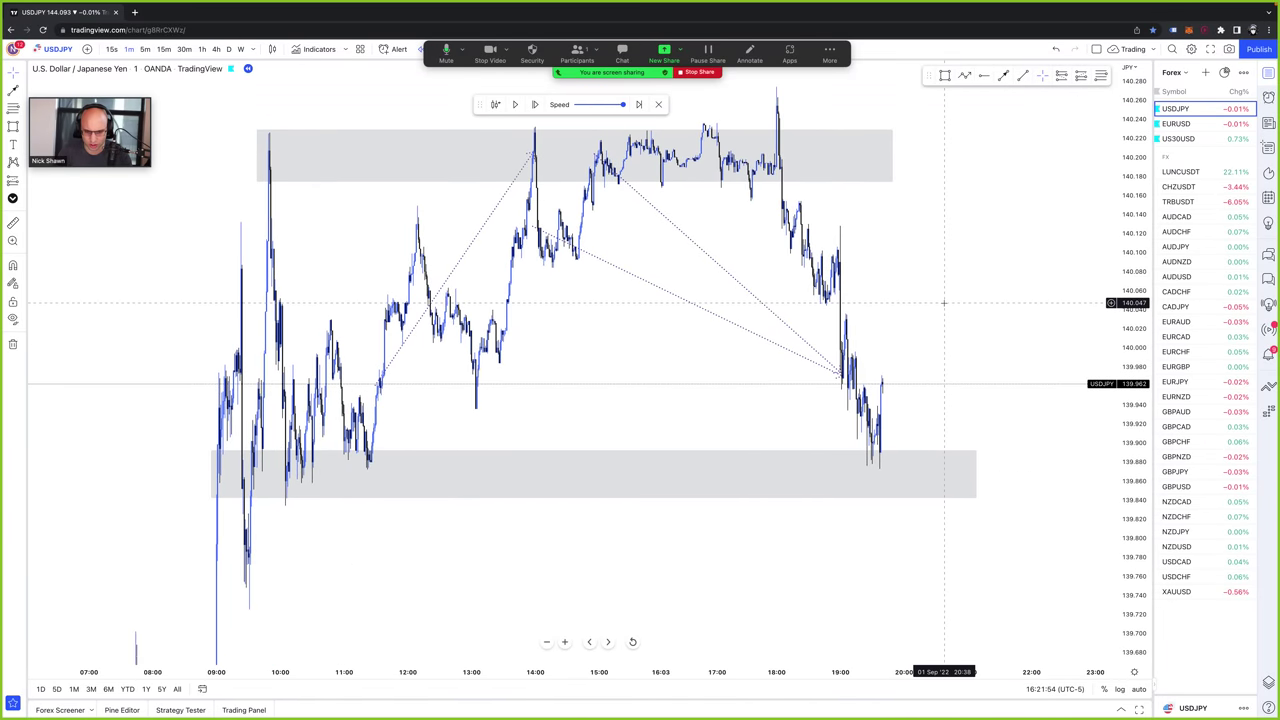
pyautogui.scroll(1, 943, 302)
pyautogui.scroll(2, 943, 302)
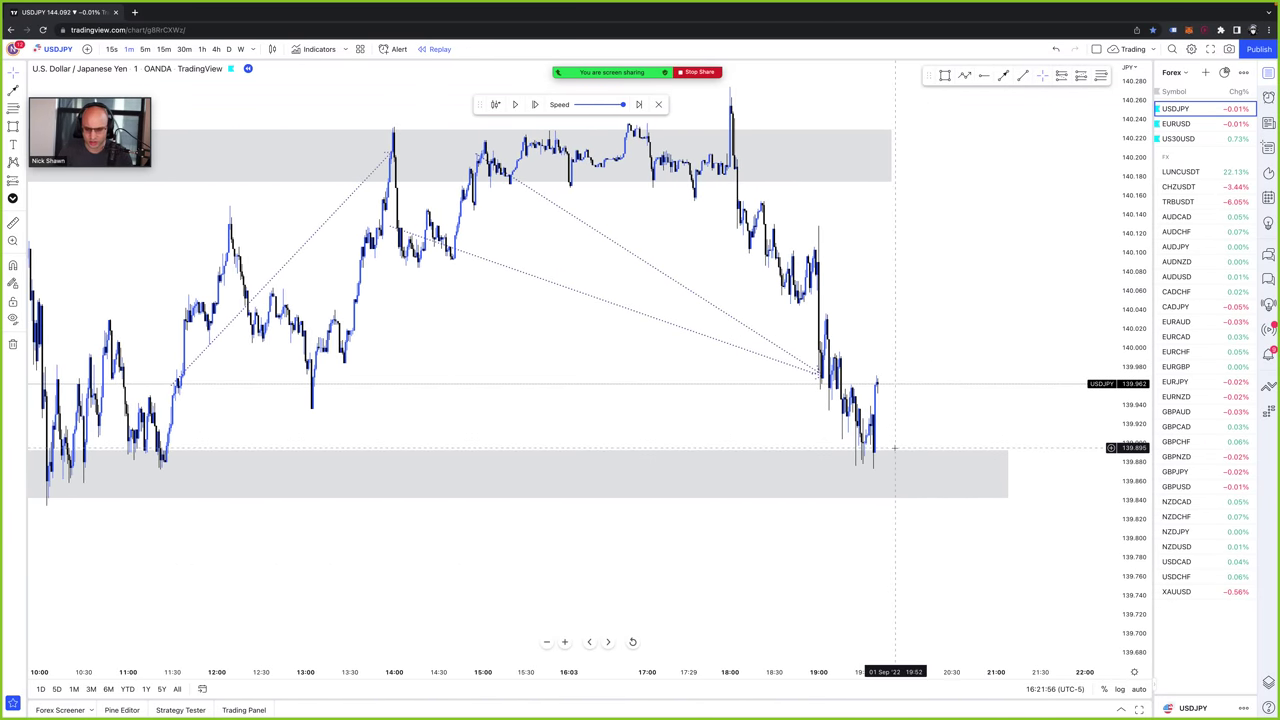
pyautogui.scroll(2, 876, 424)
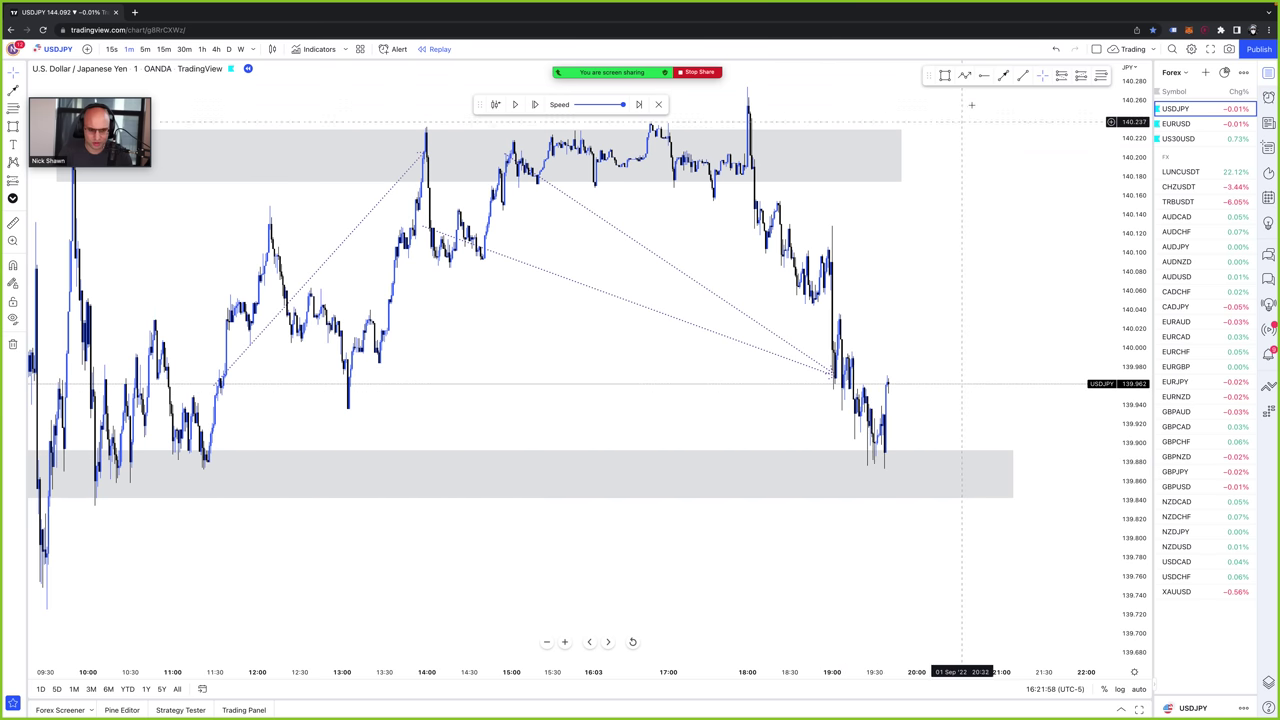
pyautogui.click(1006, 73)
pyautogui.click(856, 453)
pyautogui.click(1008, 448)
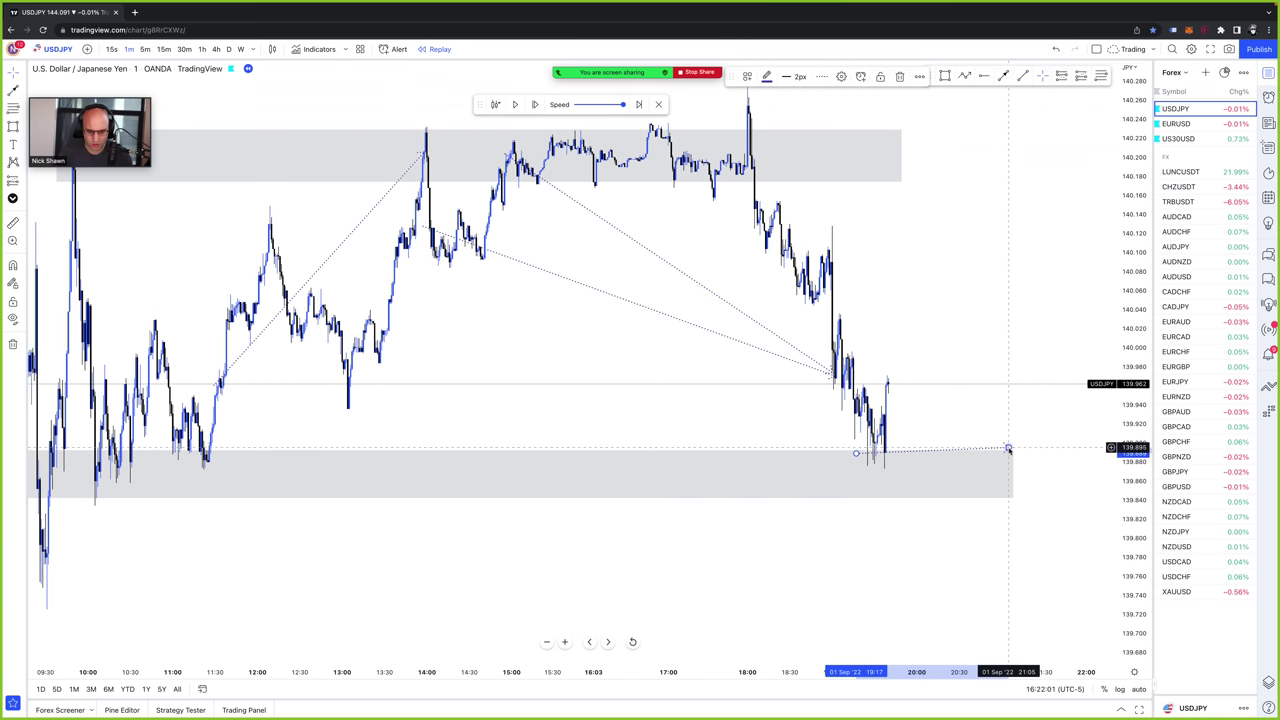
# - Move the new dotted arrow up so that it runs from about 19:34 to 21:22 at about 139.932
pyautogui.click(921, 447)
pyautogui.moveTo(921, 447); pyautogui.dragTo(934, 411)
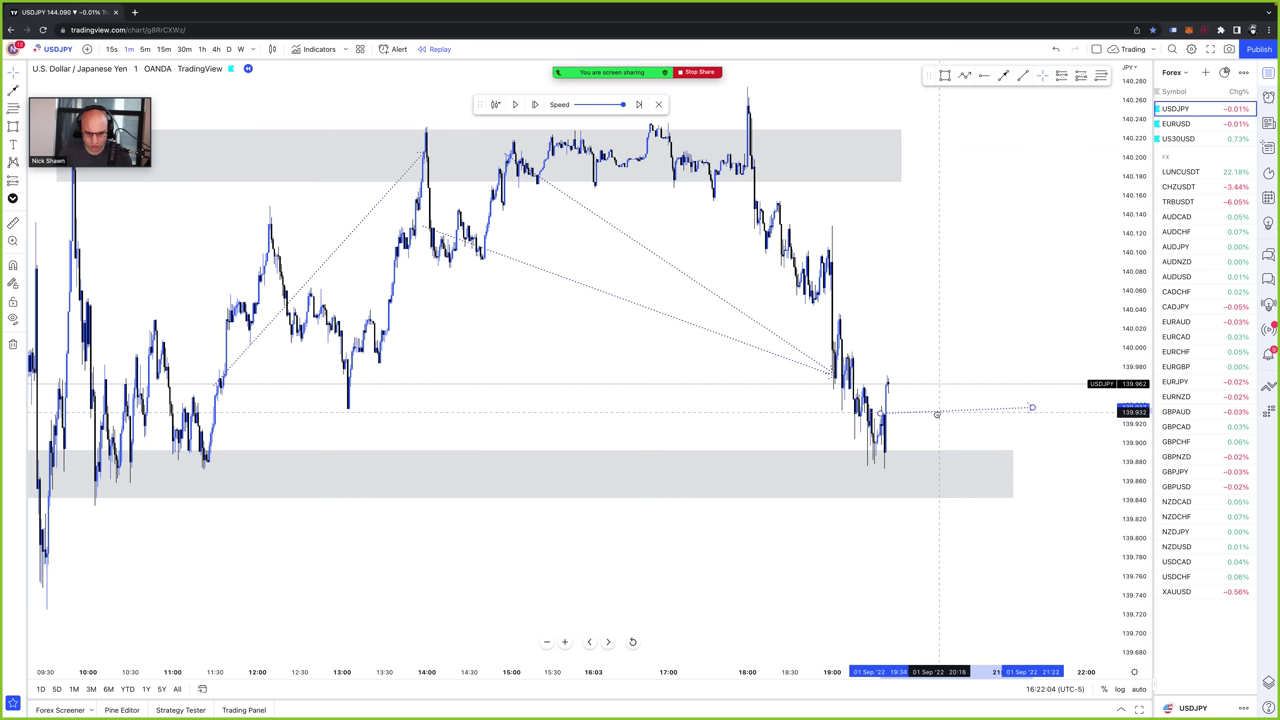
pyautogui.click(973, 385)
# - Advance the replay bar by bar to about 19:55 and play it on until about 21:05
pyautogui.scroll(-5, 965, 350)
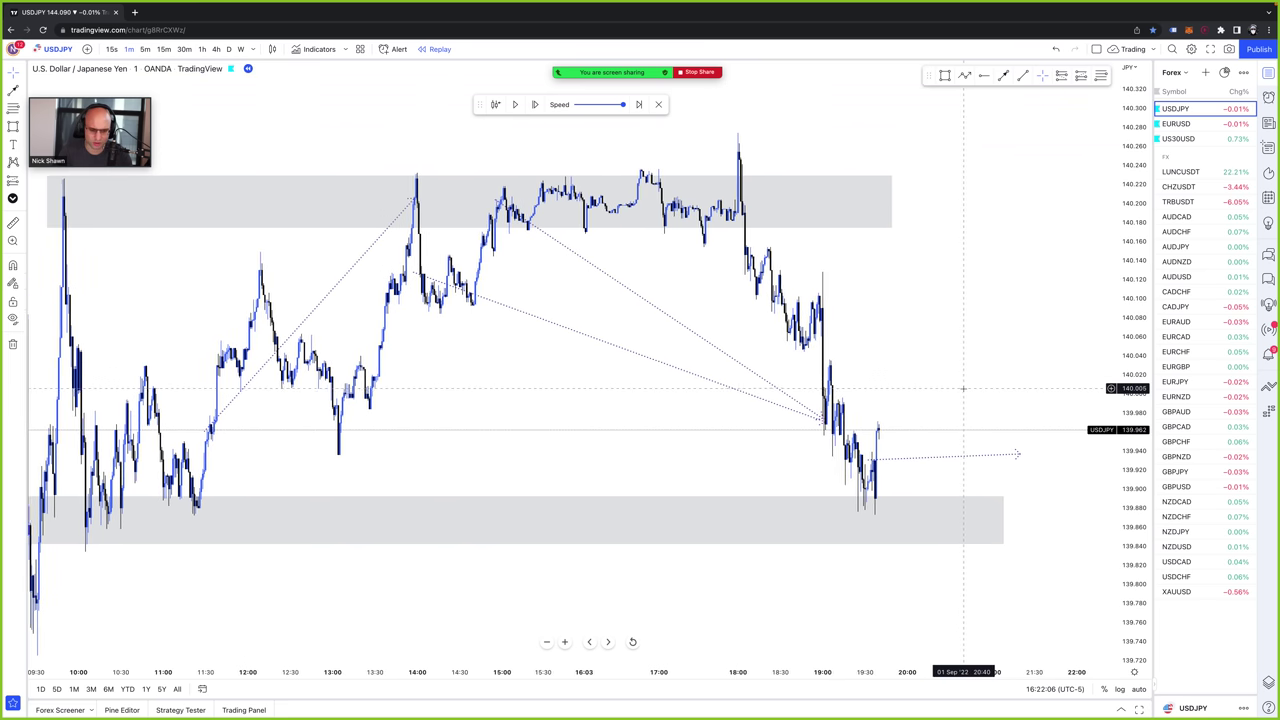
pyautogui.click(535, 105)
pyautogui.click(535, 105)
pyautogui.click(535, 105)
pyautogui.click(535, 105)
pyautogui.click(535, 105)
pyautogui.click(535, 105)
pyautogui.click(533, 104)
pyautogui.click(533, 104)
pyautogui.click(533, 104)
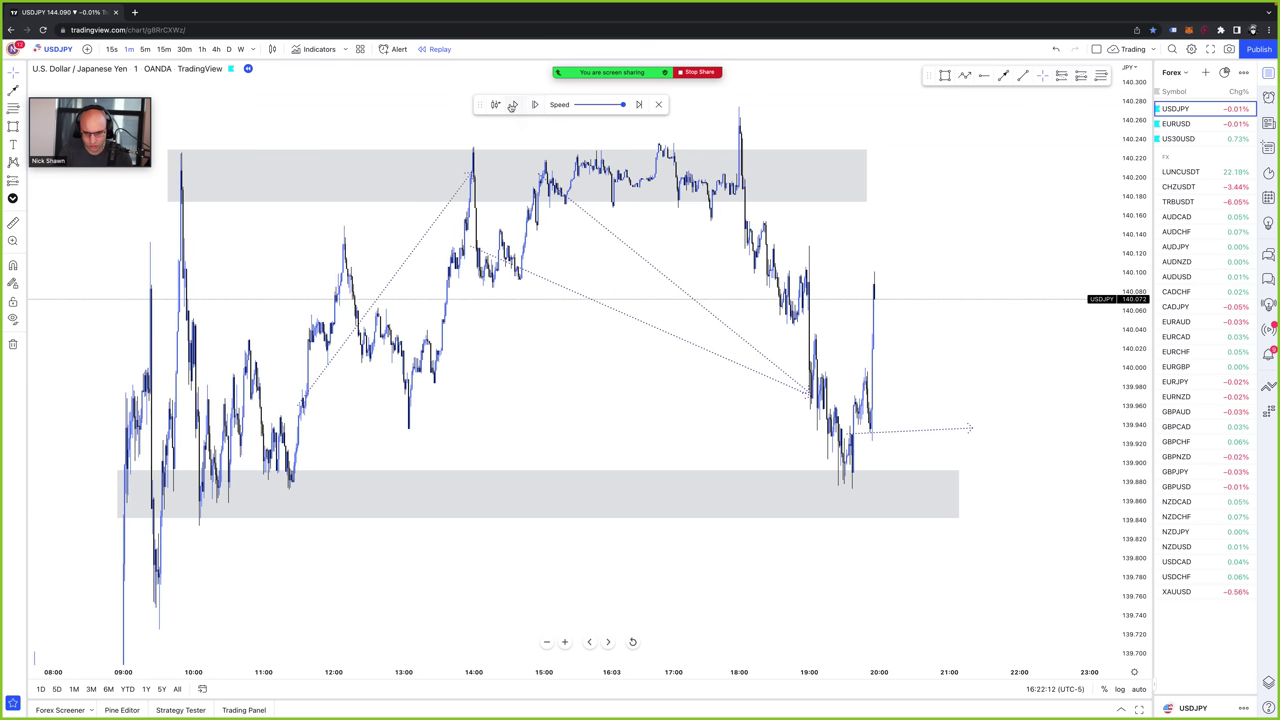
pyautogui.click(513, 105)
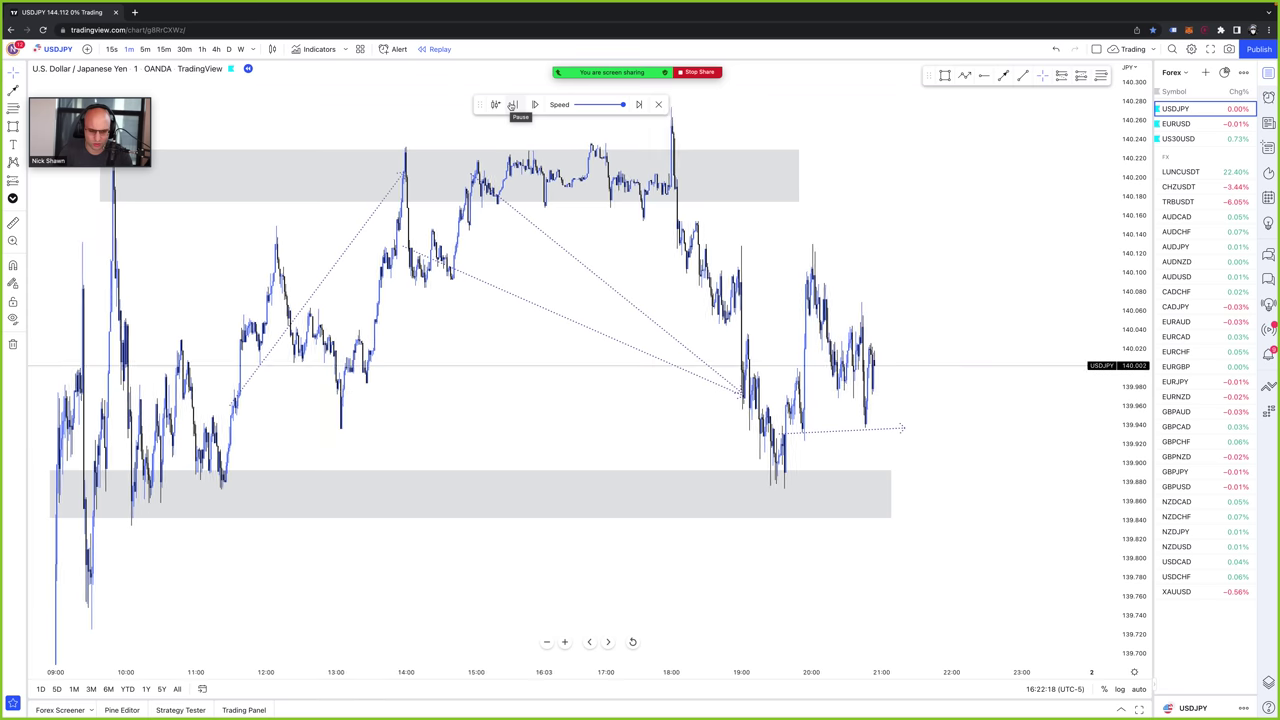
pyautogui.click(512, 104)
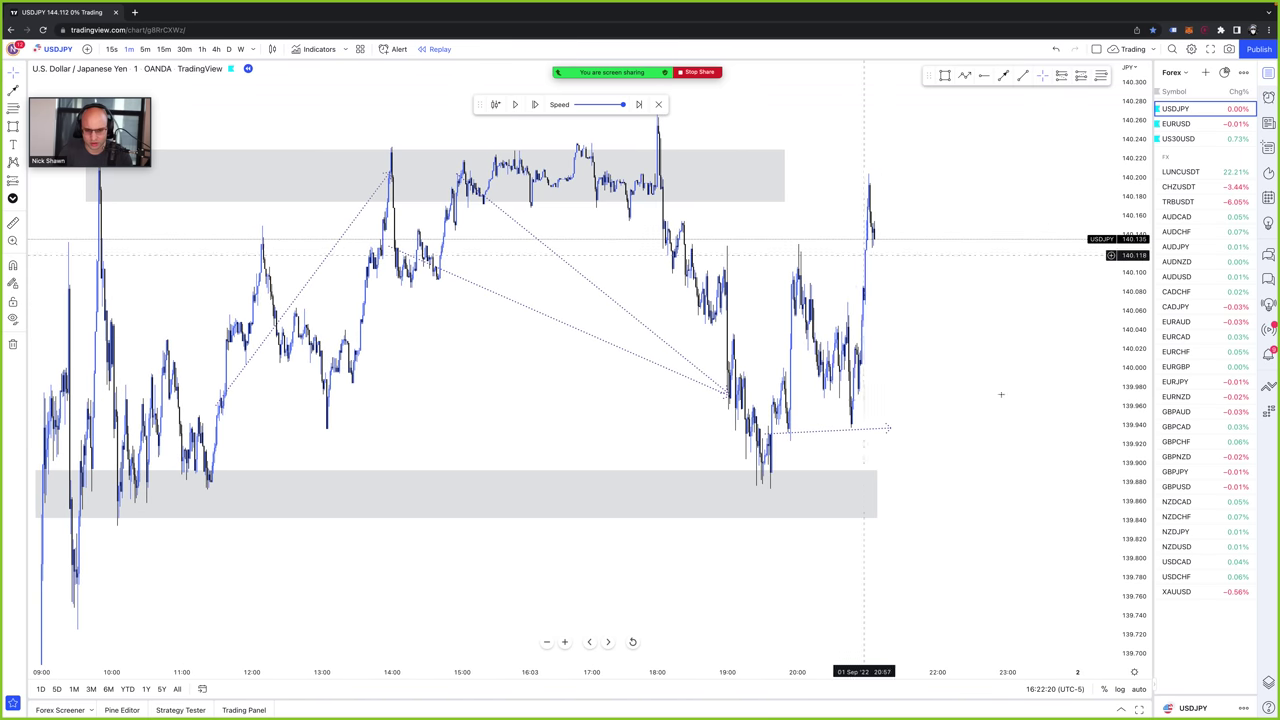
# - Move the newest dotted arrow's tip up to about 140.19 near 20:55 and extend the upper zone rectangle to about 23:30
pyautogui.click(860, 187)
pyautogui.moveTo(785, 175); pyautogui.dragTo(1044, 175)
pyautogui.moveTo(988, 364); pyautogui.dragTo(994, 420)
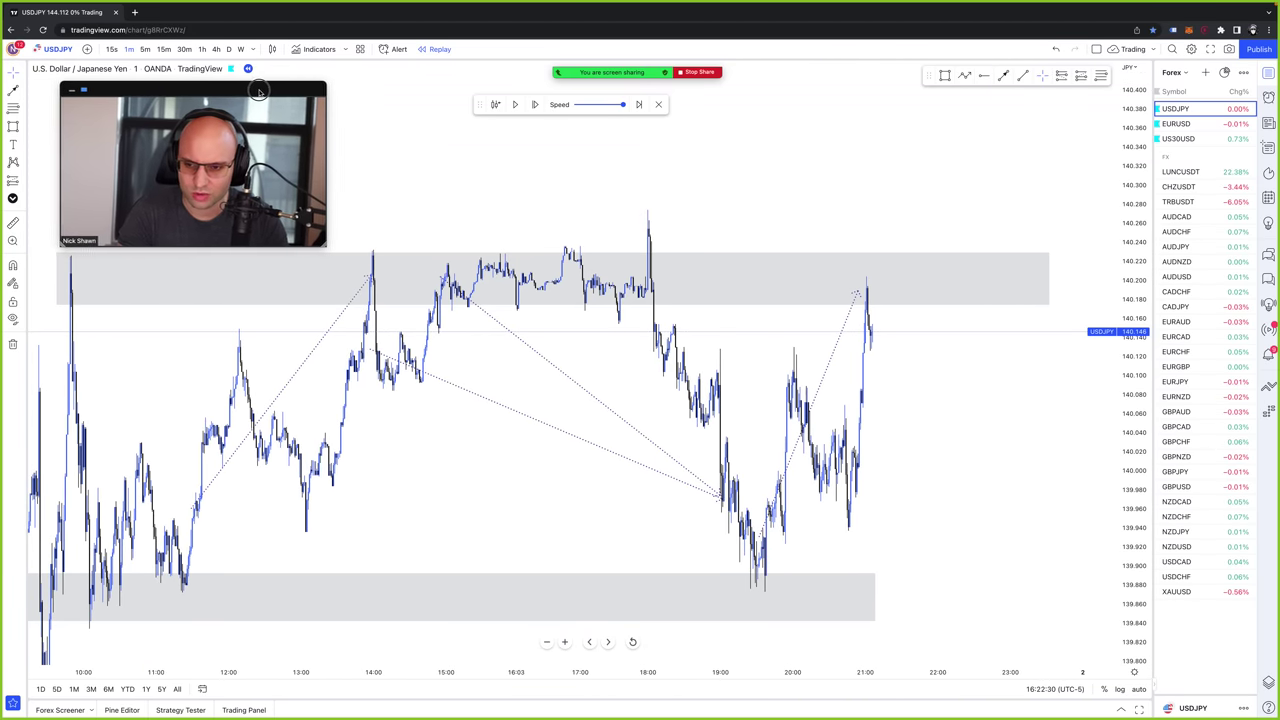
# - Measure the rise from about 20:08, the drop from 16:03 at about 140.198 and the move from about 14:46
pyautogui.scroll(2, 862, 180)
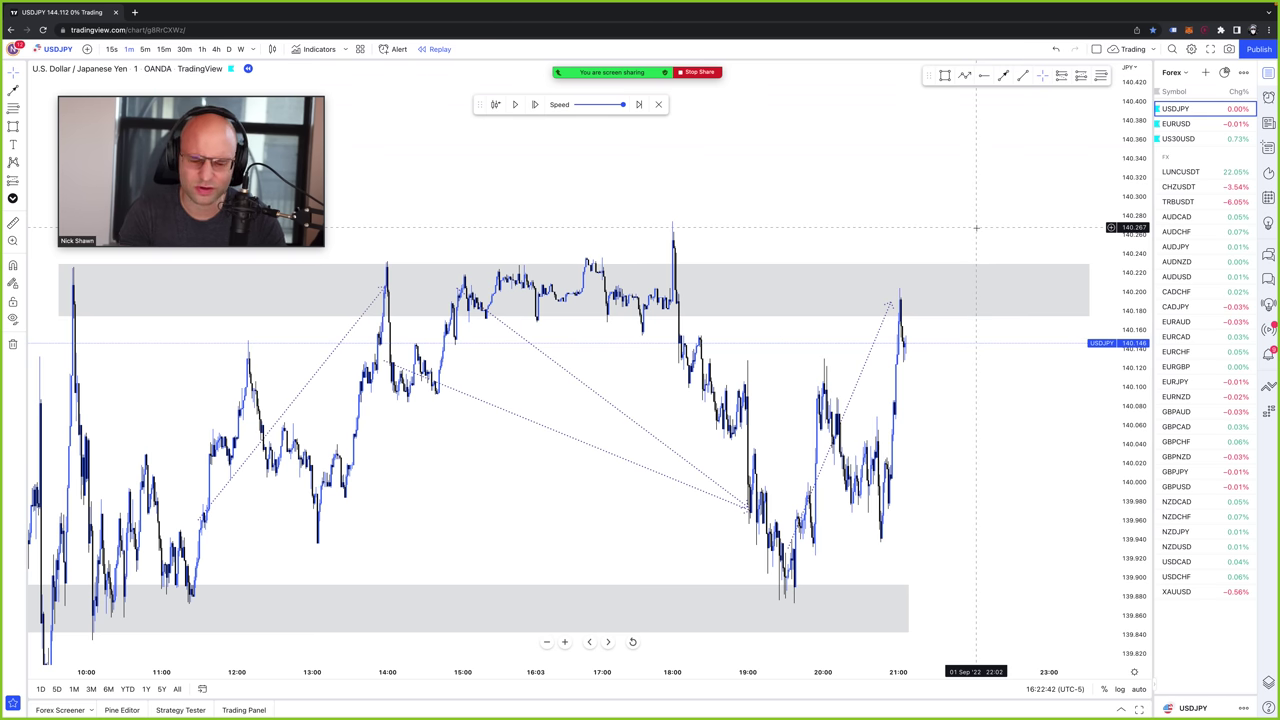
pyautogui.keyDown('shift'); pyautogui.click(833, 562); pyautogui.keyUp('shift')
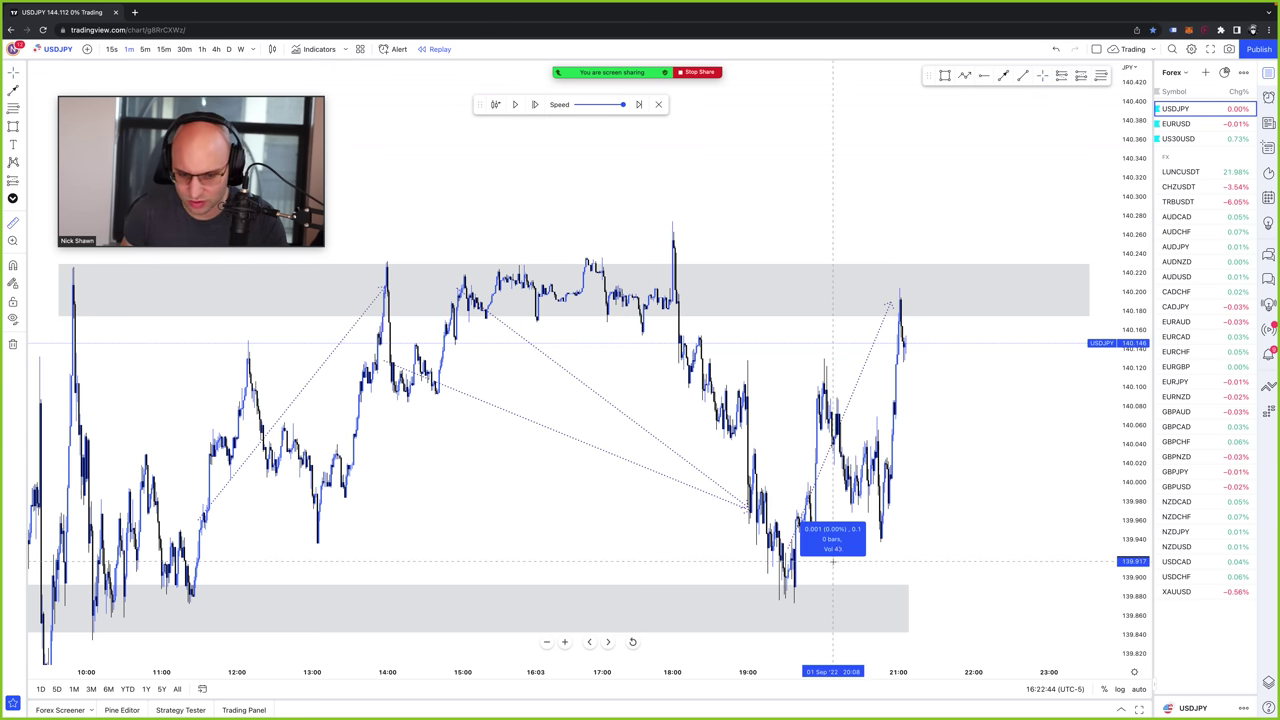
pyautogui.click(947, 326)
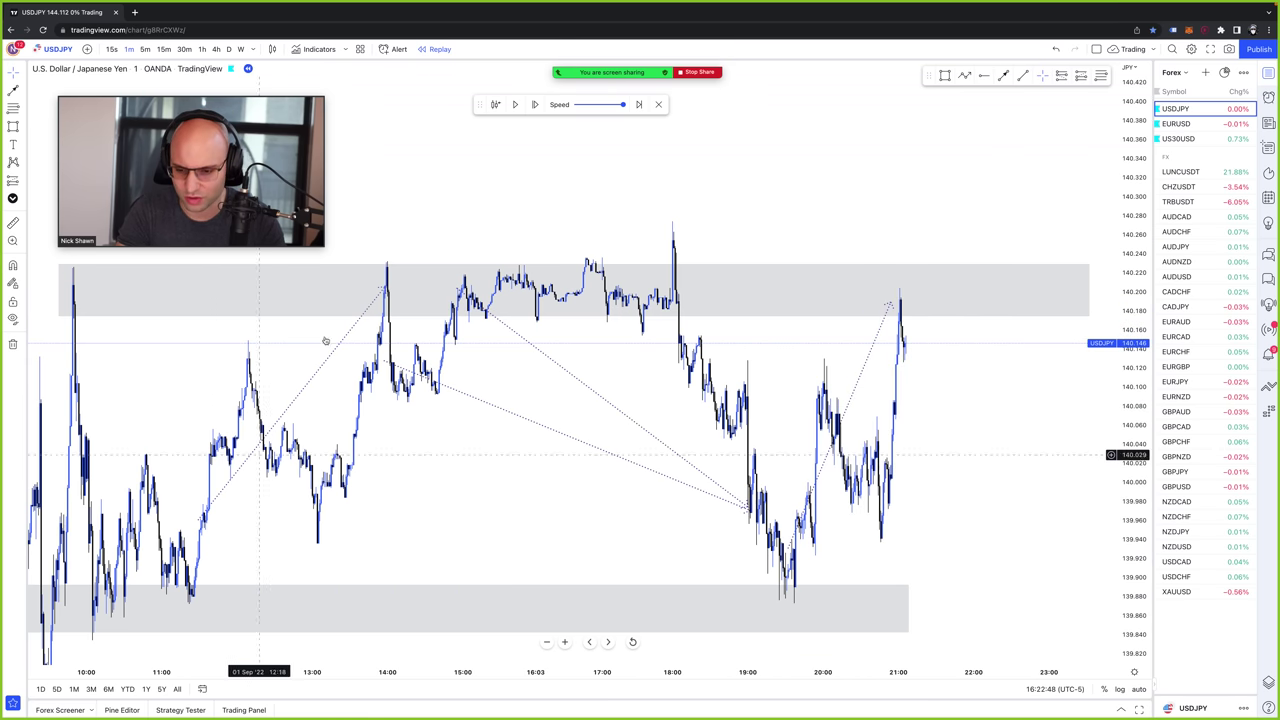
pyautogui.keyDown('shift'); pyautogui.click(538, 293); pyautogui.keyUp('shift')
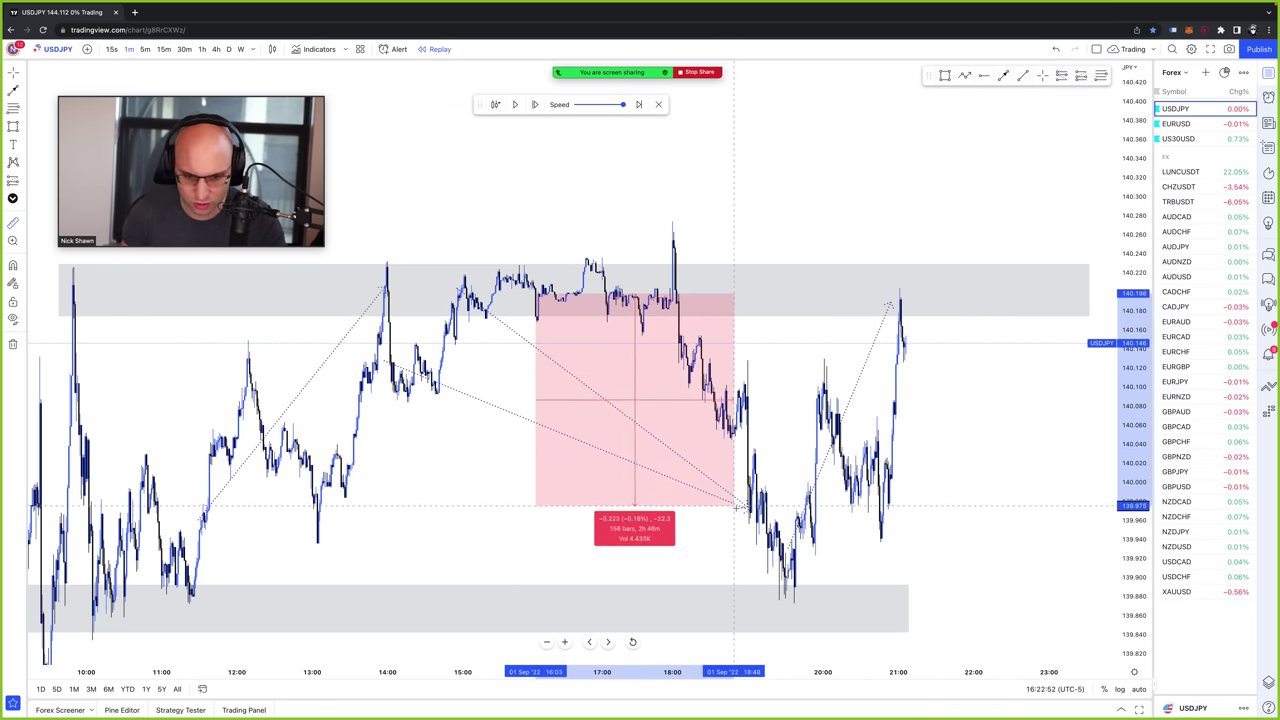
pyautogui.click(543, 401)
pyautogui.keyDown('shift'); pyautogui.click(446, 356); pyautogui.keyUp('shift')
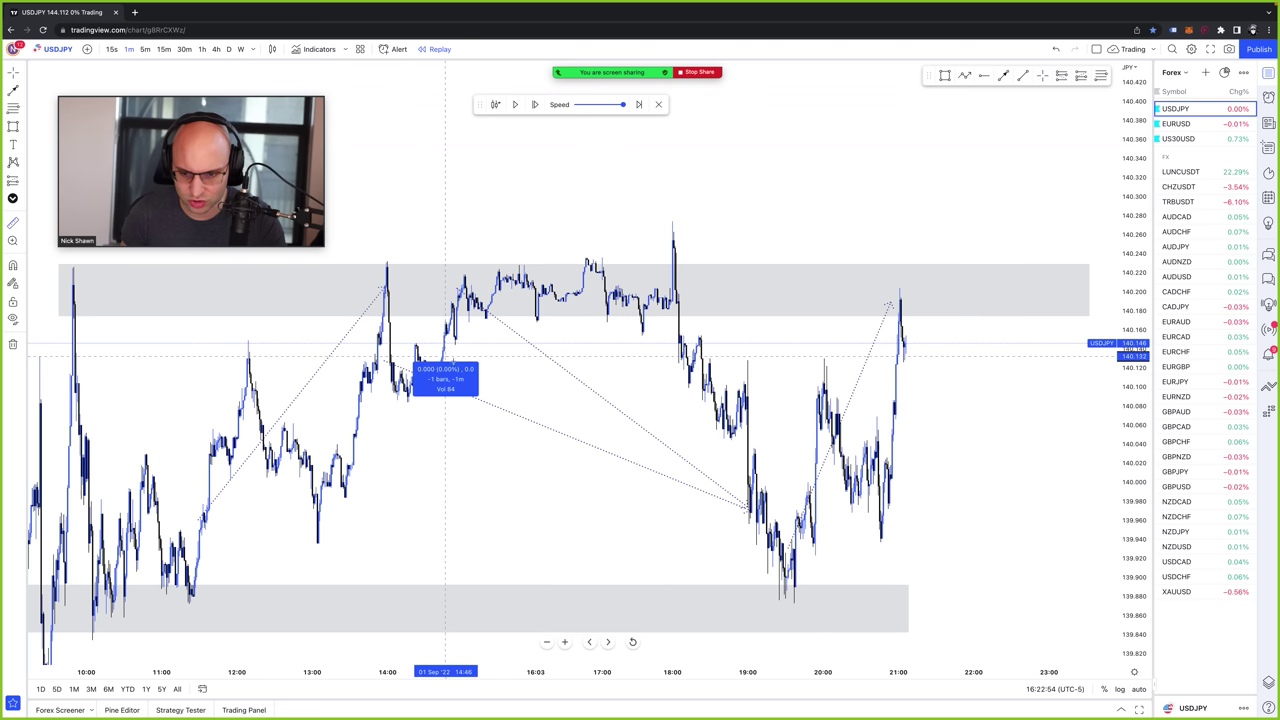
pyautogui.click(1018, 518)
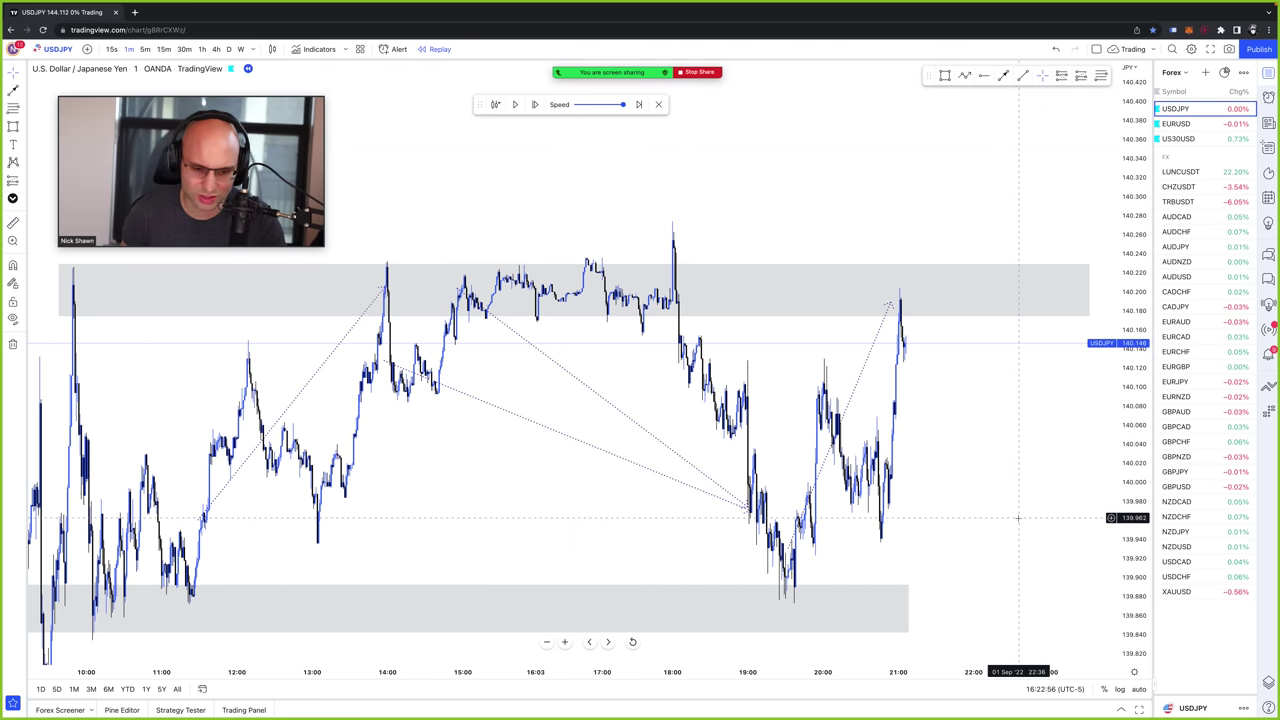
# - Extend the lower zone rectangle's right edge to about 23:20
pyautogui.scroll(-1, 1018, 518)
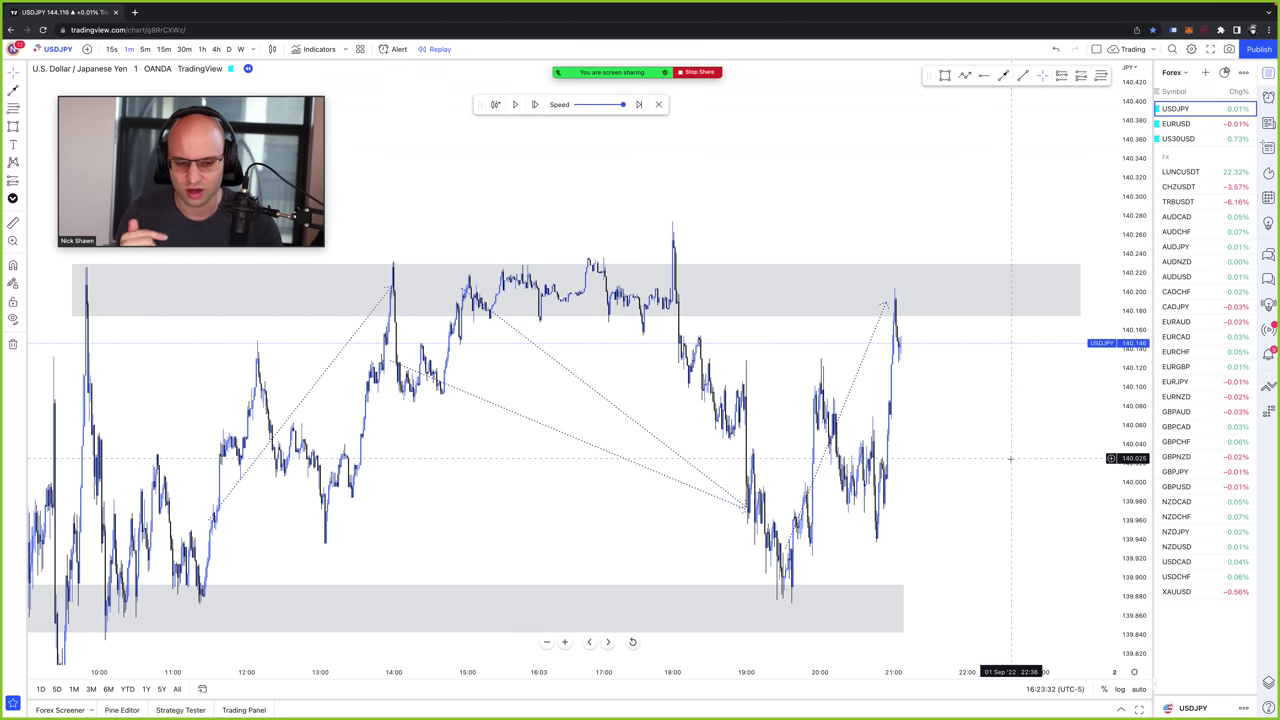
pyautogui.moveTo(1006, 414); pyautogui.dragTo(1038, 420)
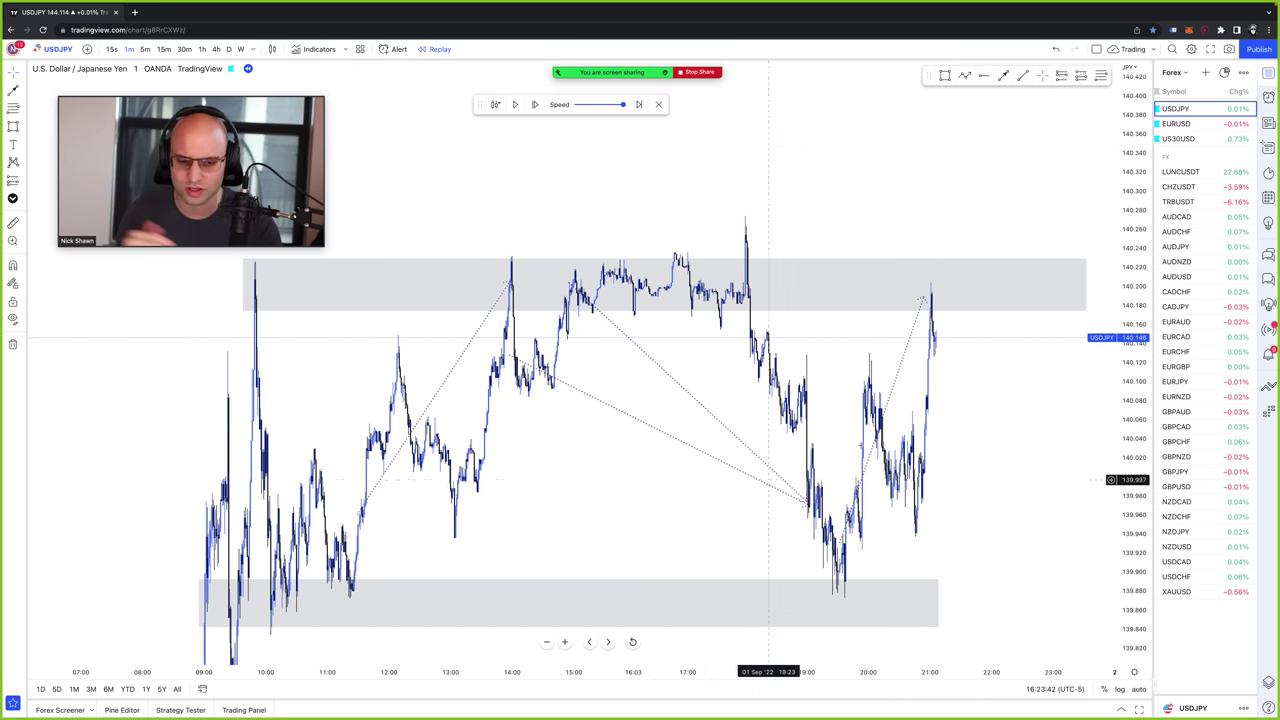
pyautogui.click(938, 603)
pyautogui.moveTo(938, 603); pyautogui.dragTo(1074, 600)
pyautogui.click(1040, 483)
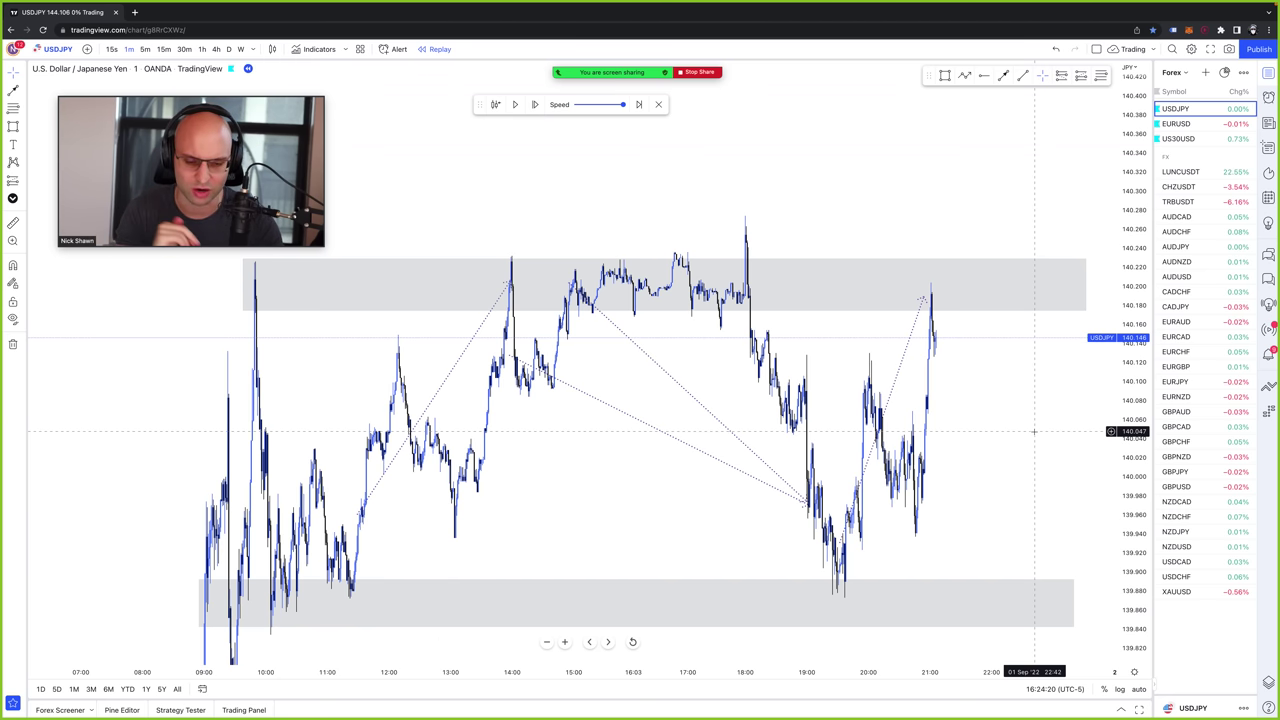
# - Draw a horizontal dotted arrow at the upper zone's lower edge from about 21:00 to 21:57 at about 140.170
pyautogui.scroll(5, 1030, 428)
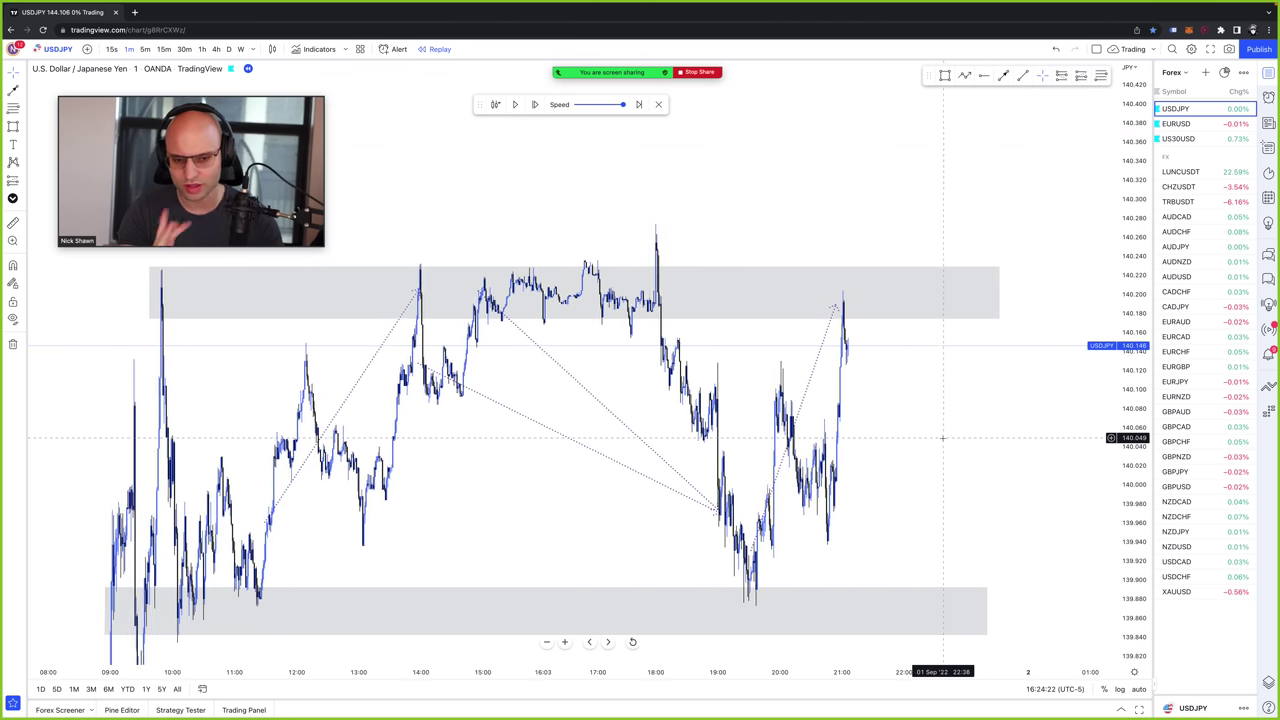
pyautogui.moveTo(935, 232); pyautogui.dragTo(872, 242)
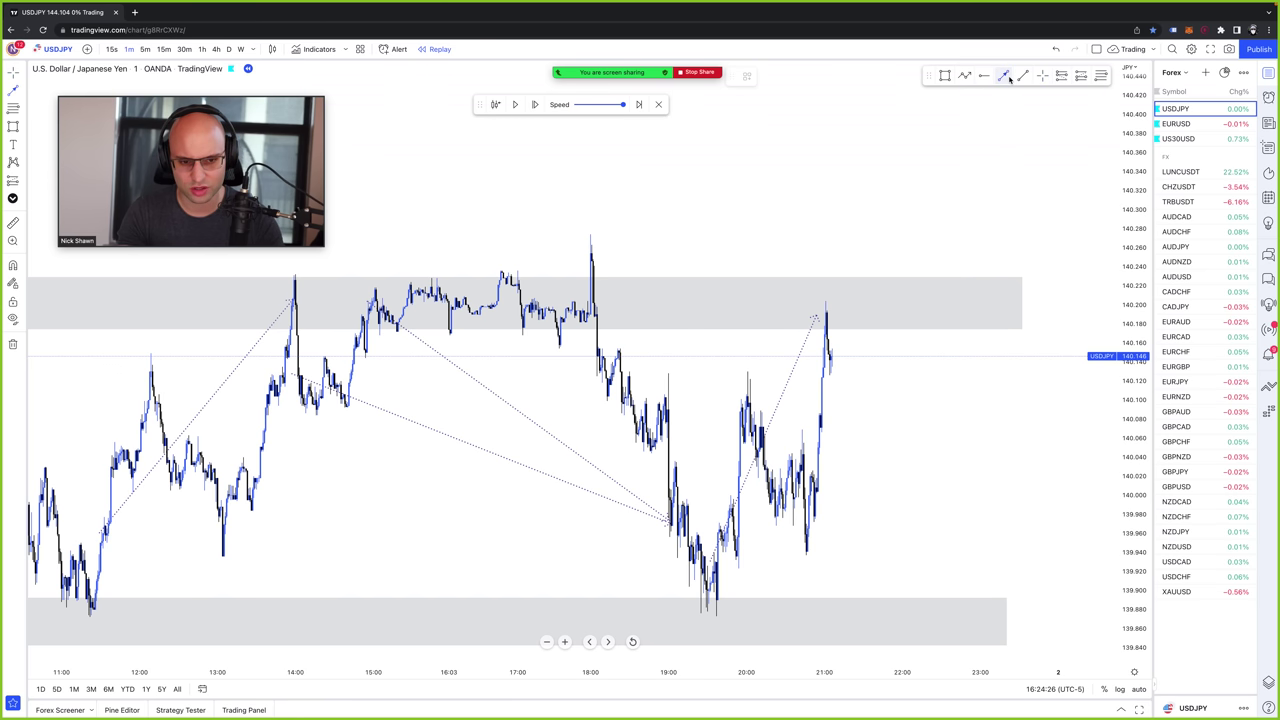
pyautogui.click(822, 333)
pyautogui.click(898, 333)
pyautogui.click(985, 341)
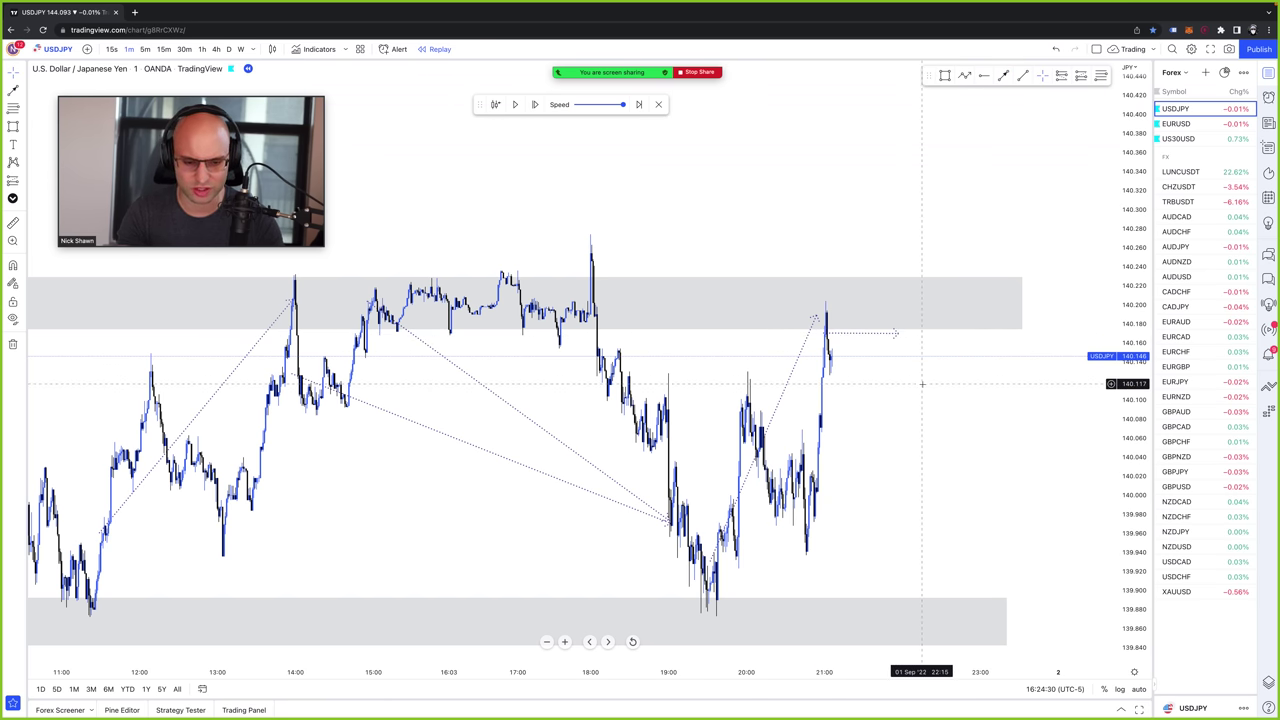
# - Play the replay until about 23:45, pause it, and extend the upper zone rectangle to about 01:40 on 2 Sep
pyautogui.moveTo(943, 394); pyautogui.dragTo(858, 312)
pyautogui.click(516, 104)
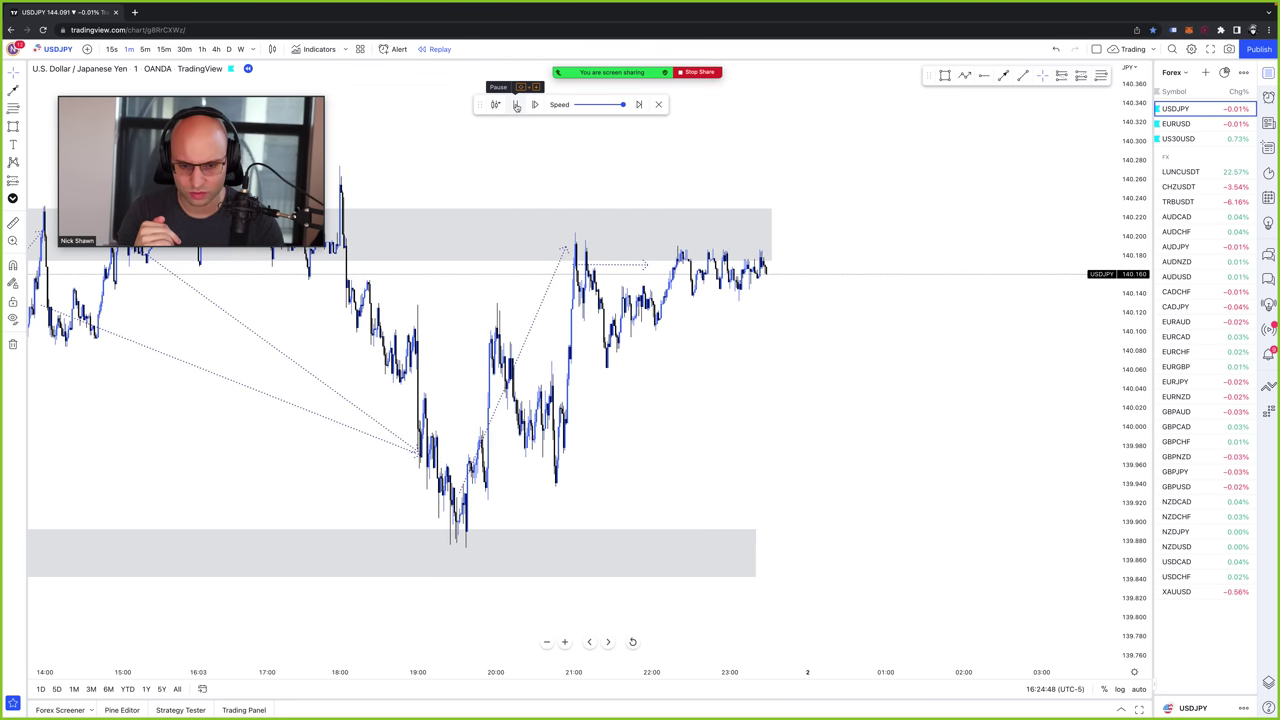
pyautogui.click(516, 106)
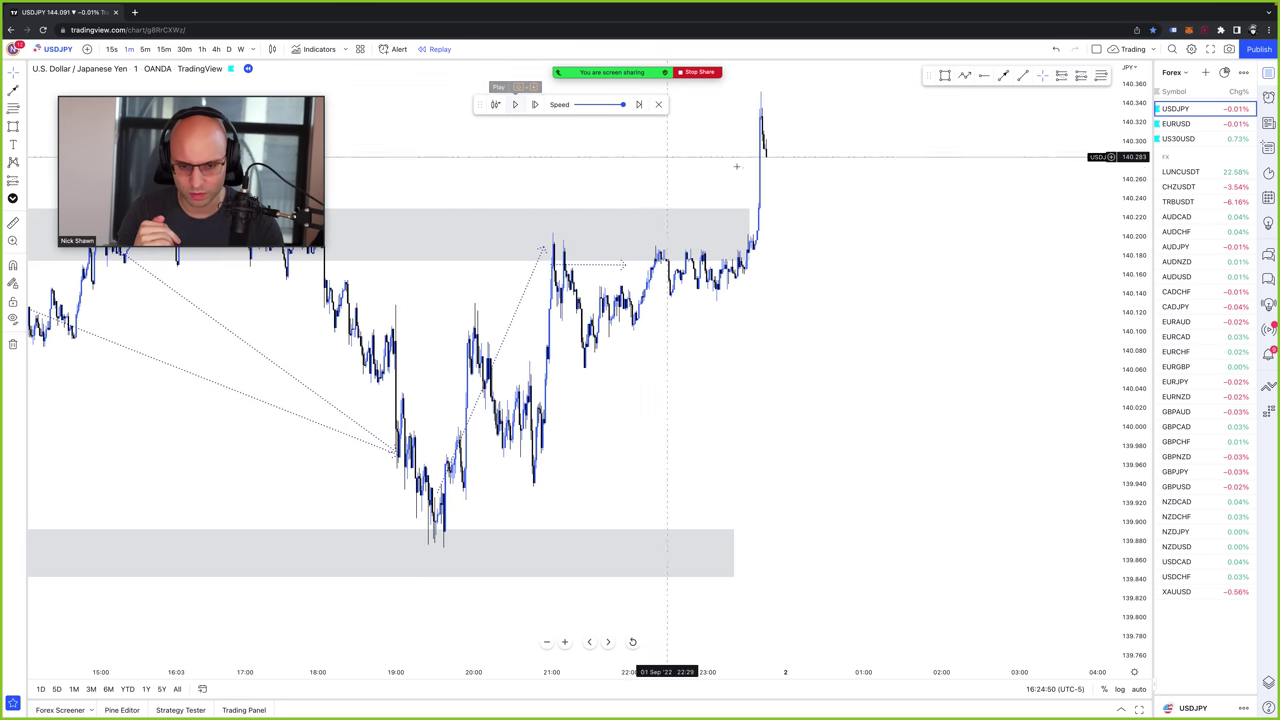
pyautogui.moveTo(811, 163); pyautogui.dragTo(880, 306)
pyautogui.moveTo(828, 367); pyautogui.dragTo(990, 367)
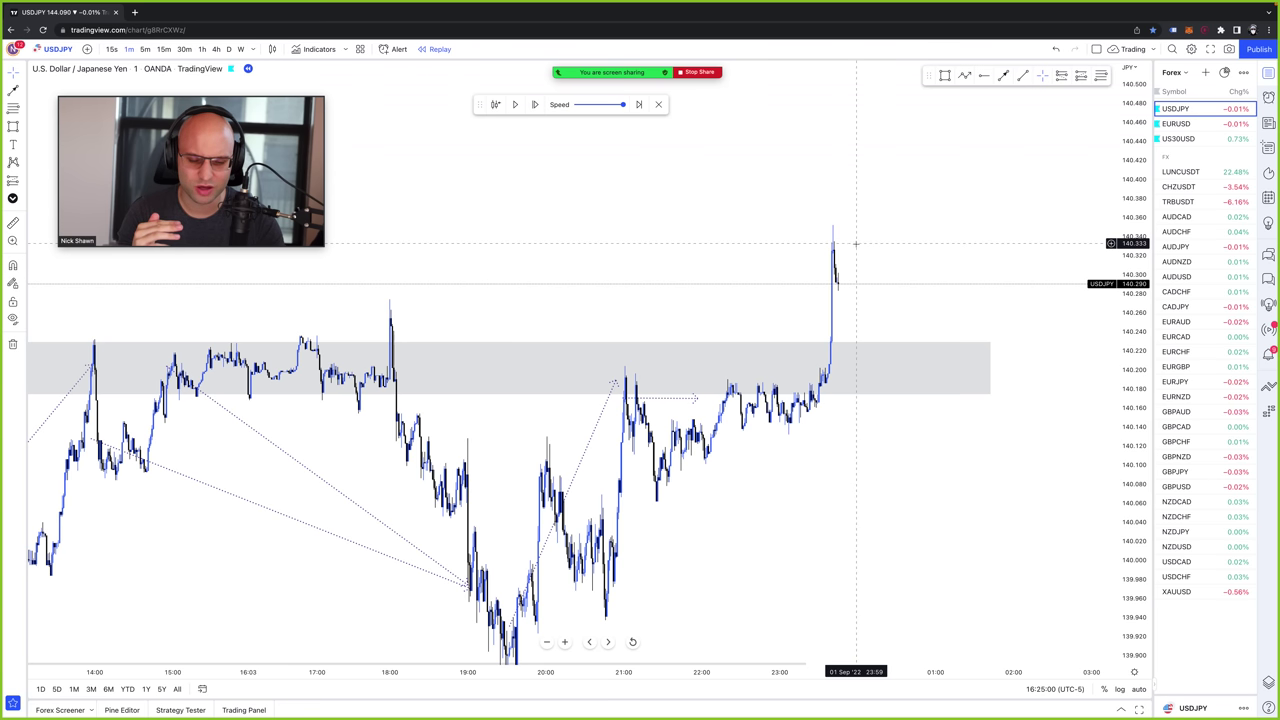
# - Measure the breakout above the upper zone from 22:26 at about 140.167 to 23:48 at about 140.317
pyautogui.scroll(-1, 838, 252)
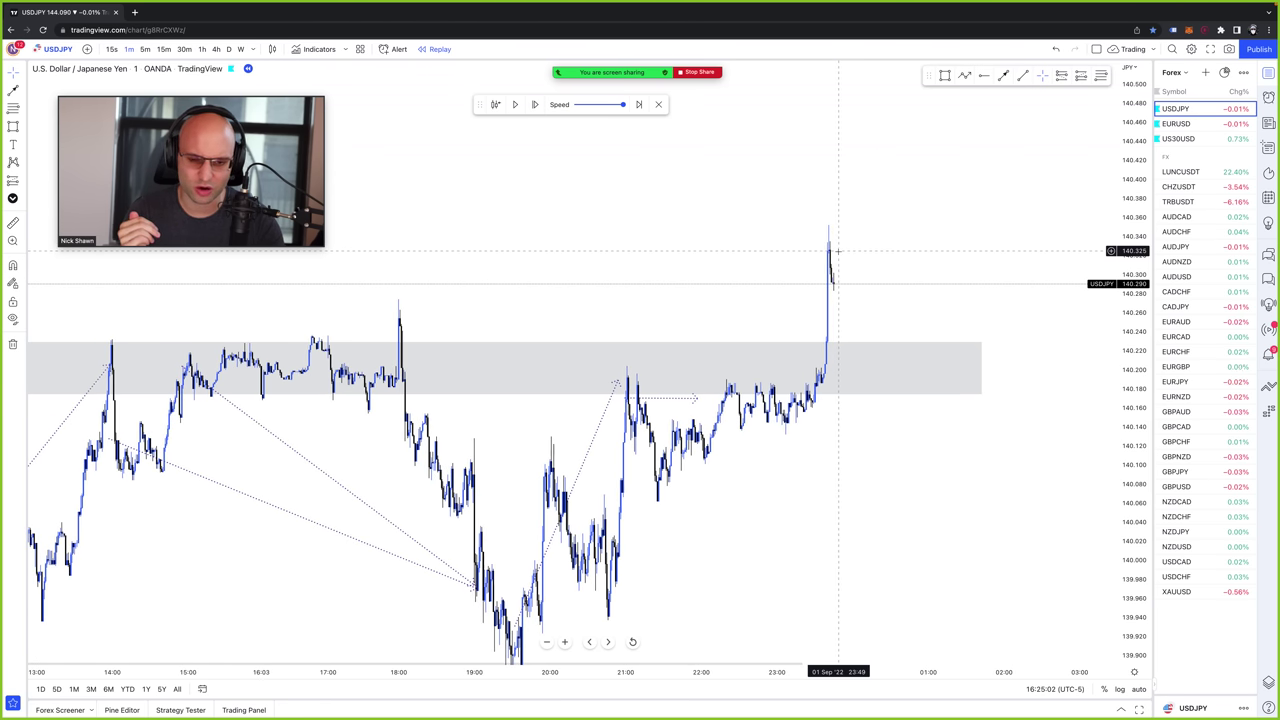
pyautogui.scroll(-1, 838, 252)
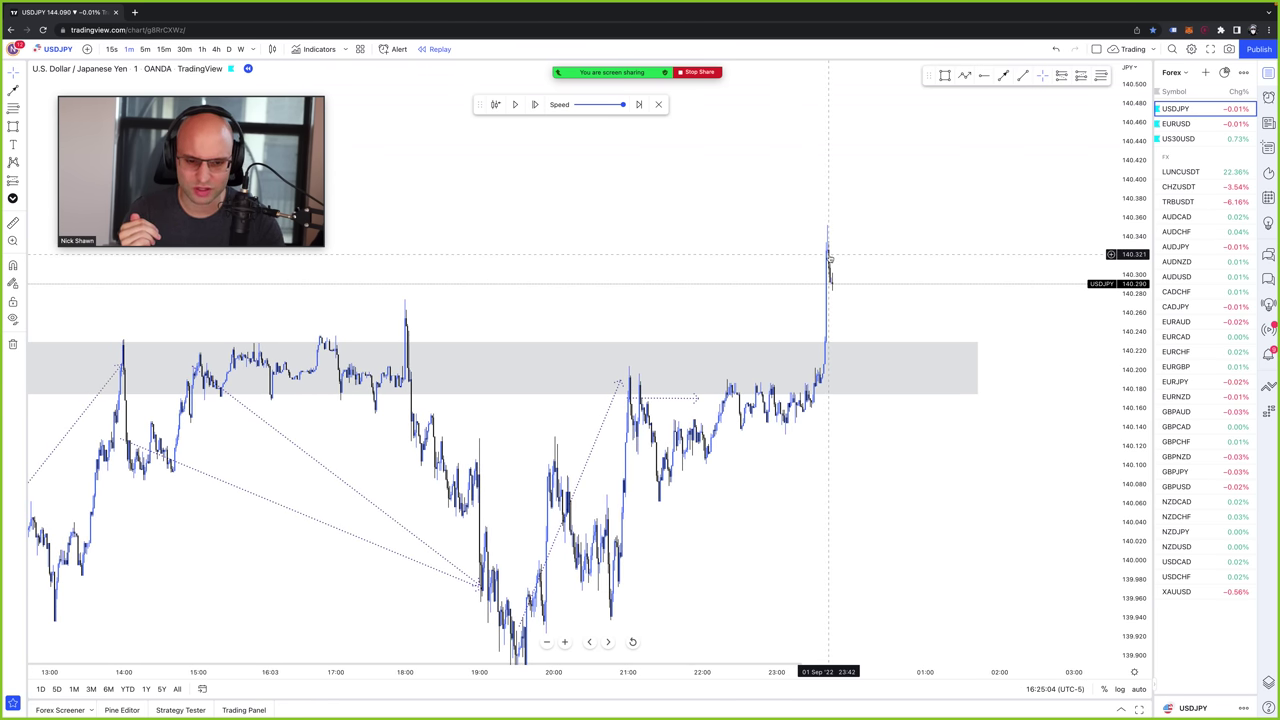
pyautogui.scroll(-3, 829, 256)
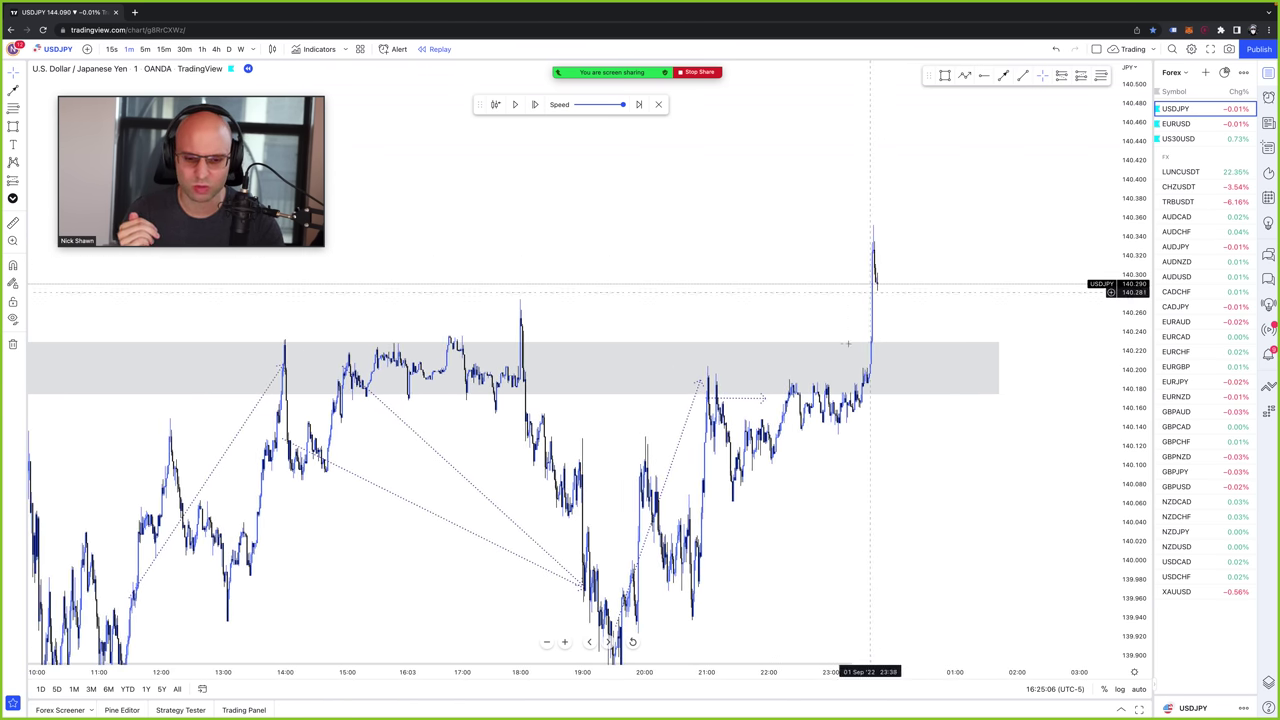
pyautogui.keyDown('shift'); pyautogui.click(796, 401); pyautogui.keyUp('shift')
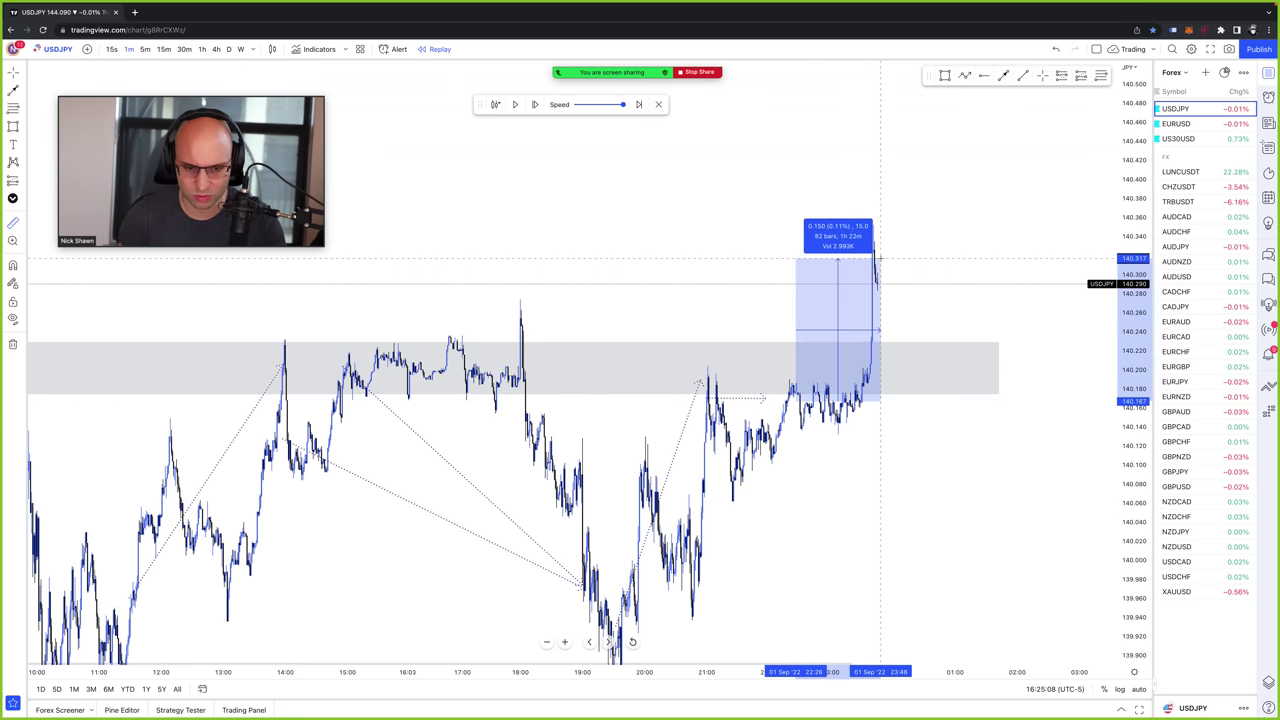
pyautogui.click(969, 241)
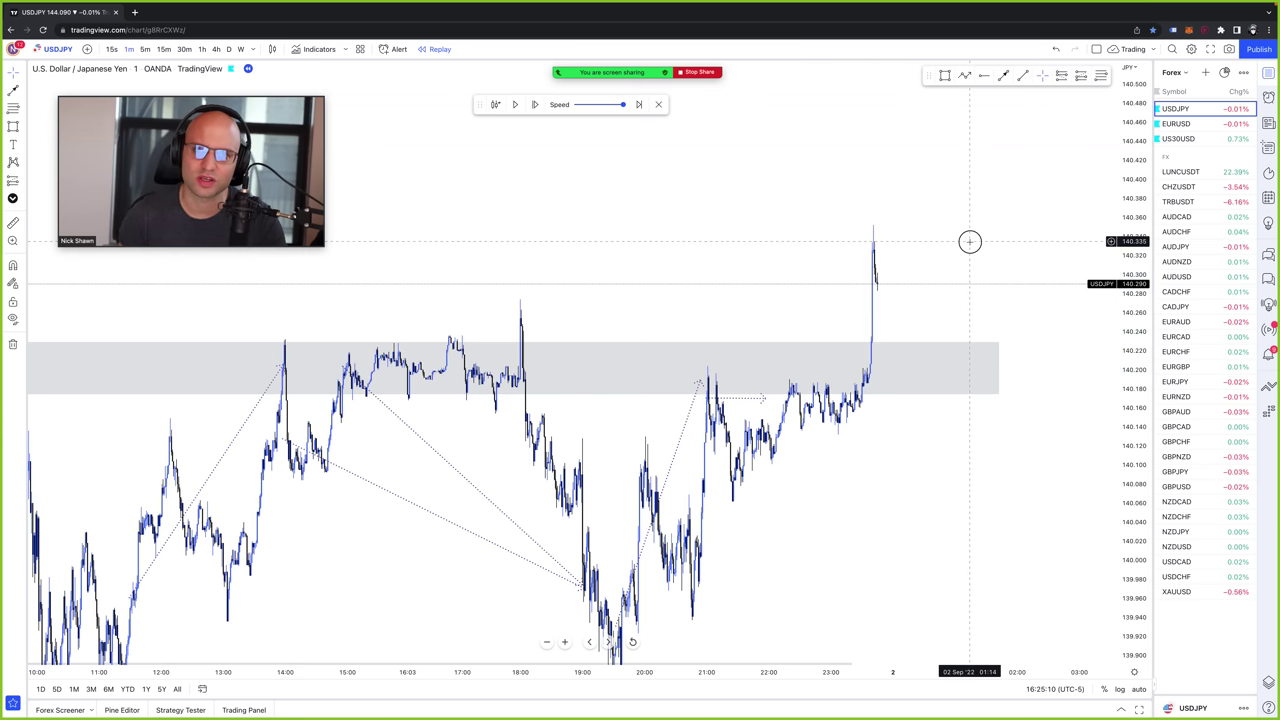
# - Measure the distance from near the latest spike's high at about 140.326 down into the upper zone at about 140.194
pyautogui.moveTo(946, 263); pyautogui.dragTo(971, 206)
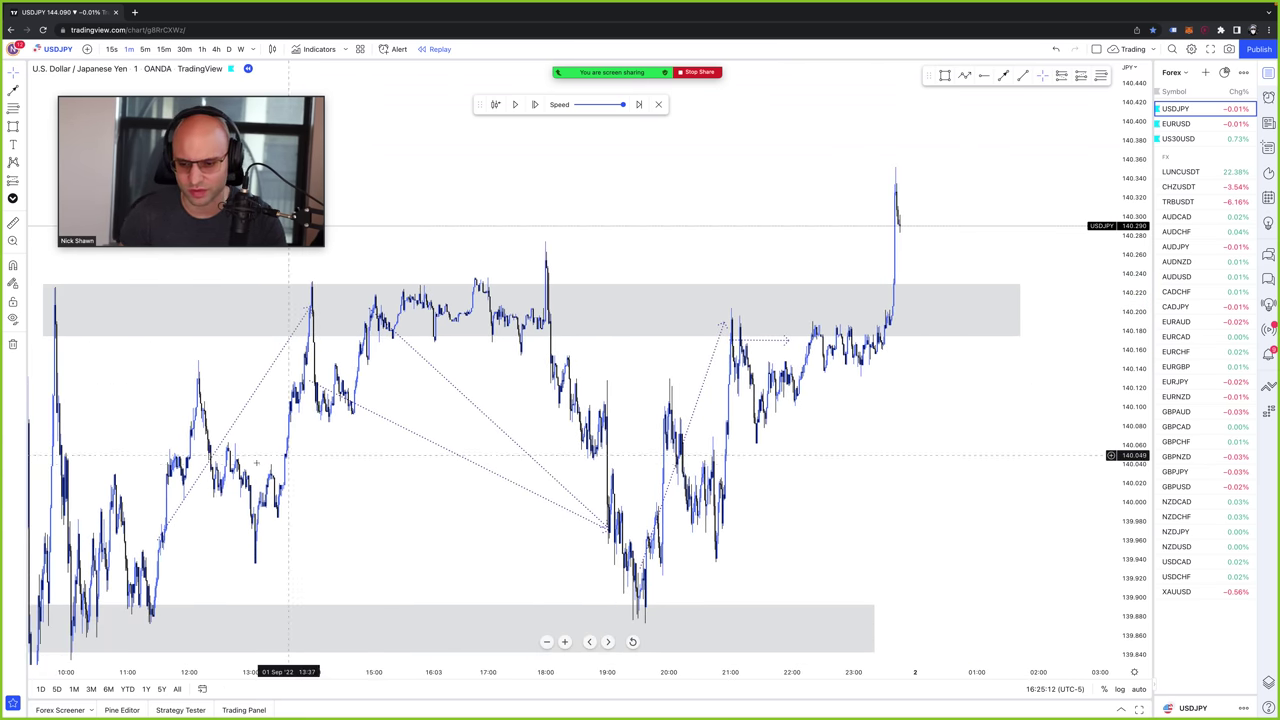
pyautogui.moveTo(937, 426)
pyautogui.mouseDown()
pyautogui.moveTo(952, 410)
pyautogui.moveTo(912, 428)
pyautogui.mouseUp()
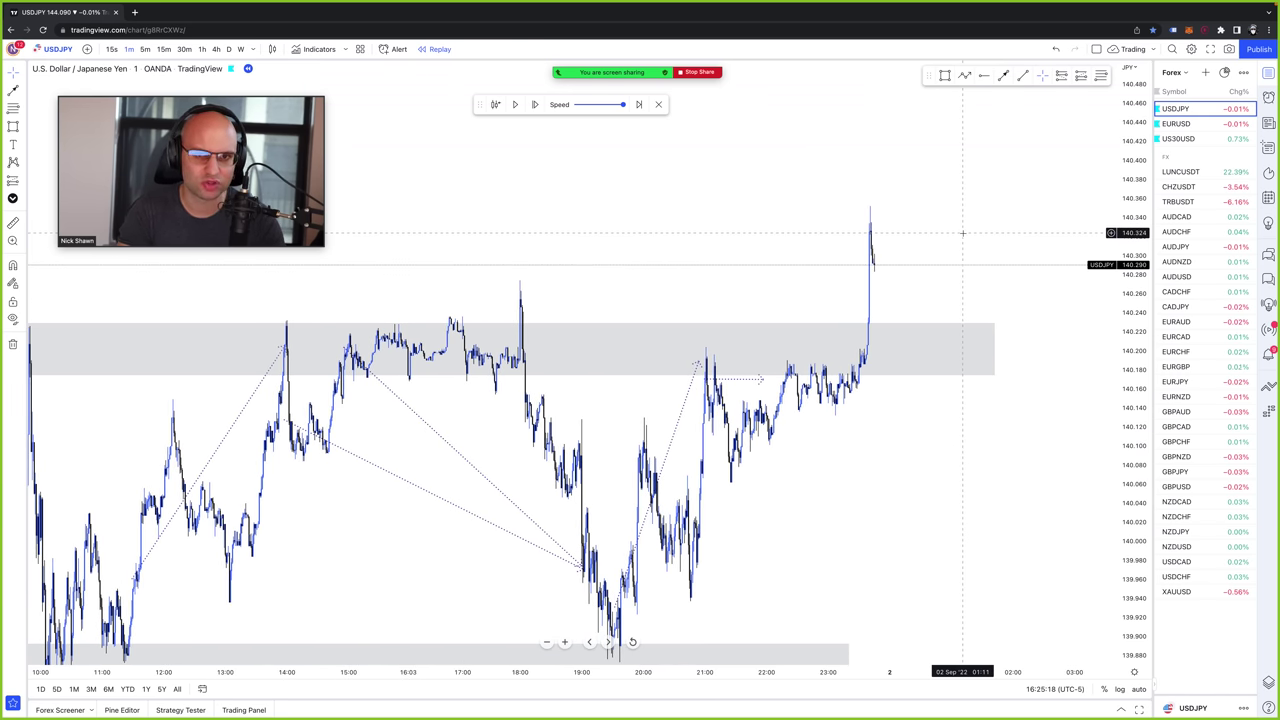
pyautogui.scroll(-3, 962, 233)
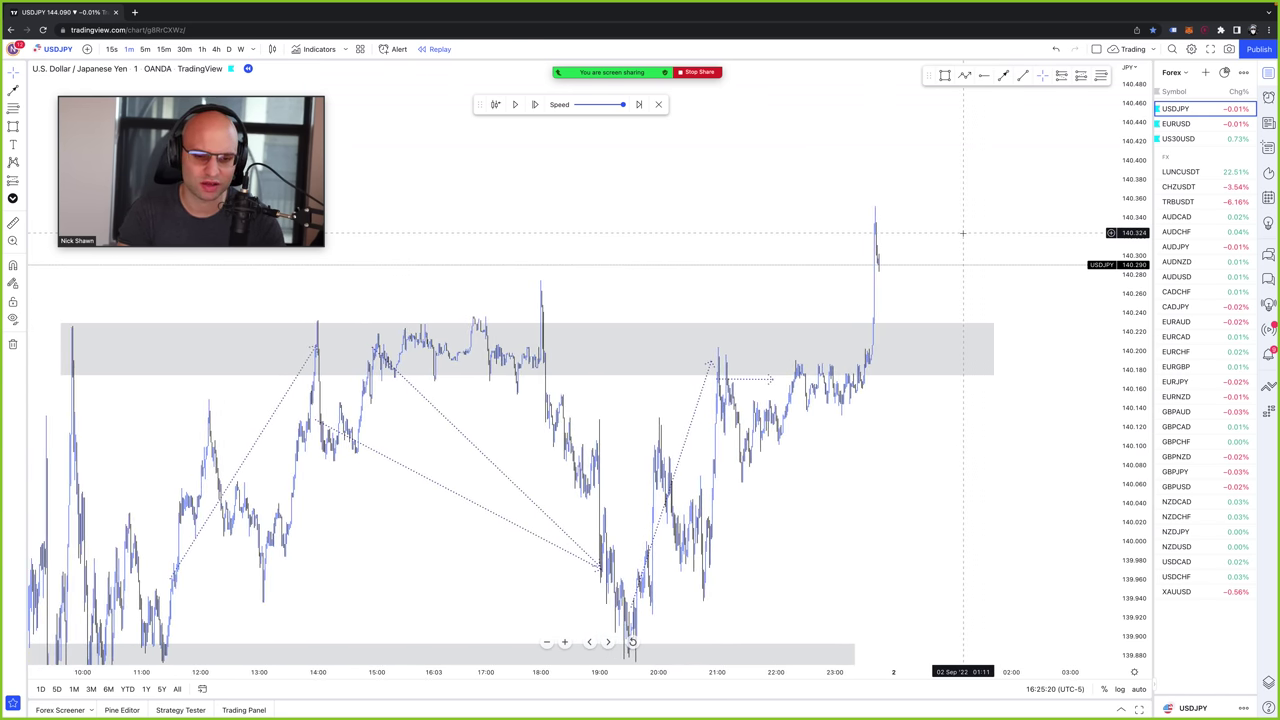
pyautogui.keyDown('shift'); pyautogui.click(884, 230); pyautogui.keyUp('shift')
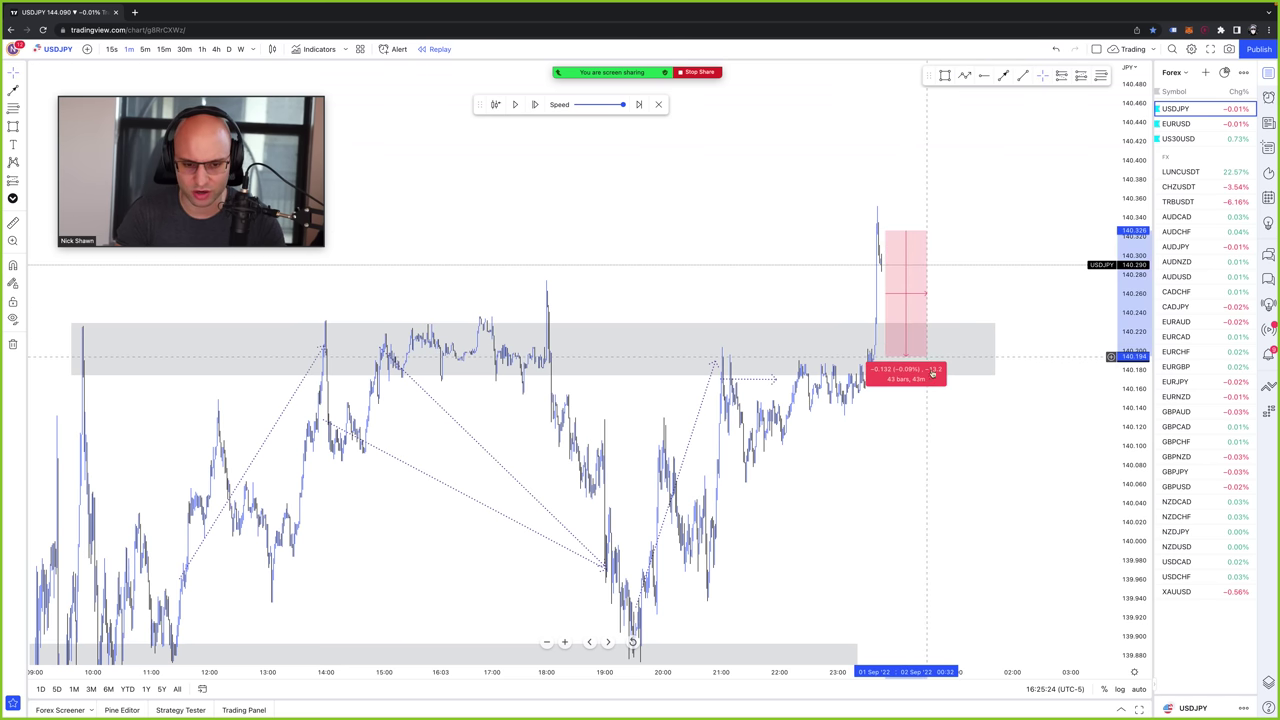
pyautogui.scroll(-5, 988, 456)
pyautogui.scroll(-1, 988, 456)
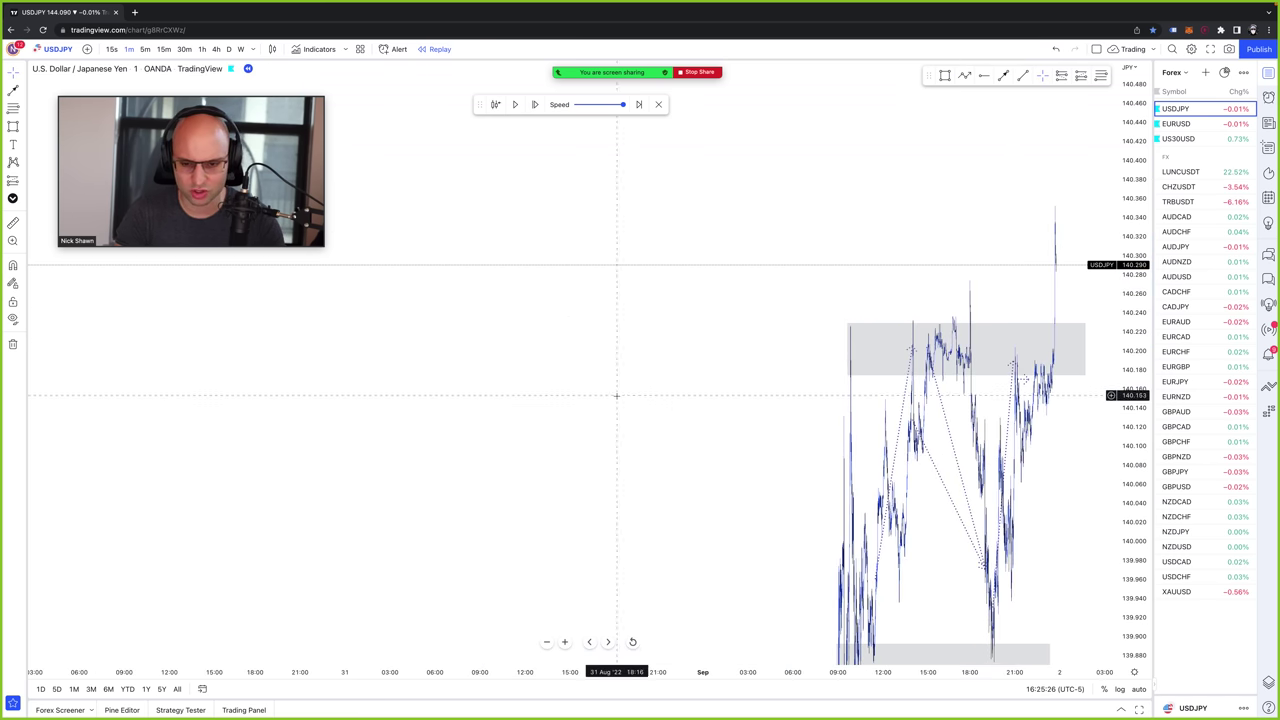
pyautogui.scroll(6, 586, 271)
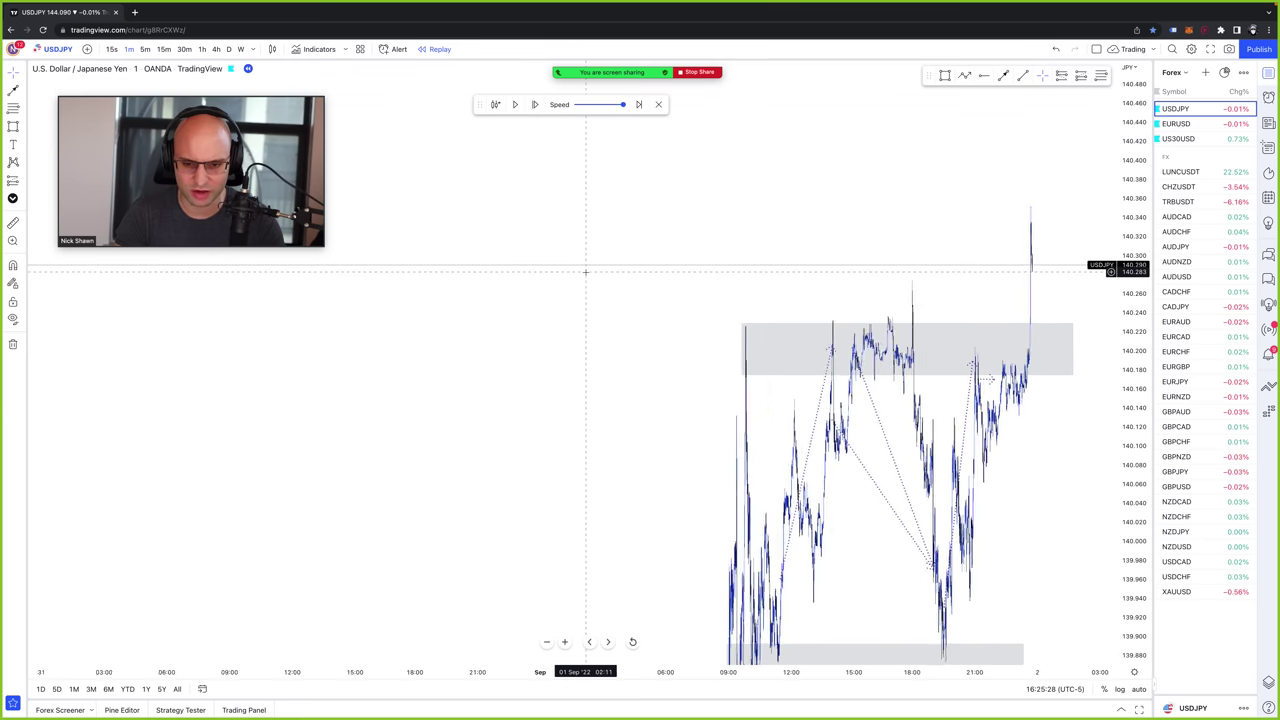
pyautogui.scroll(2, 586, 271)
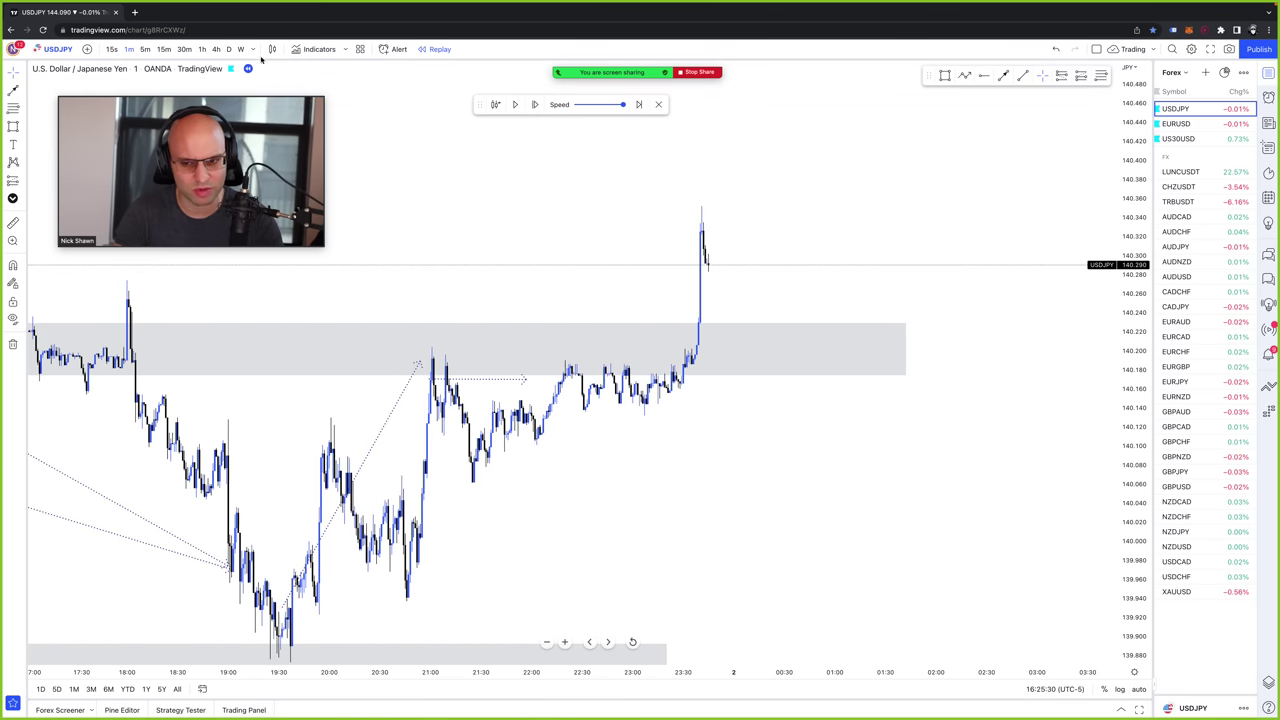
pyautogui.scroll(-2, 560, 225)
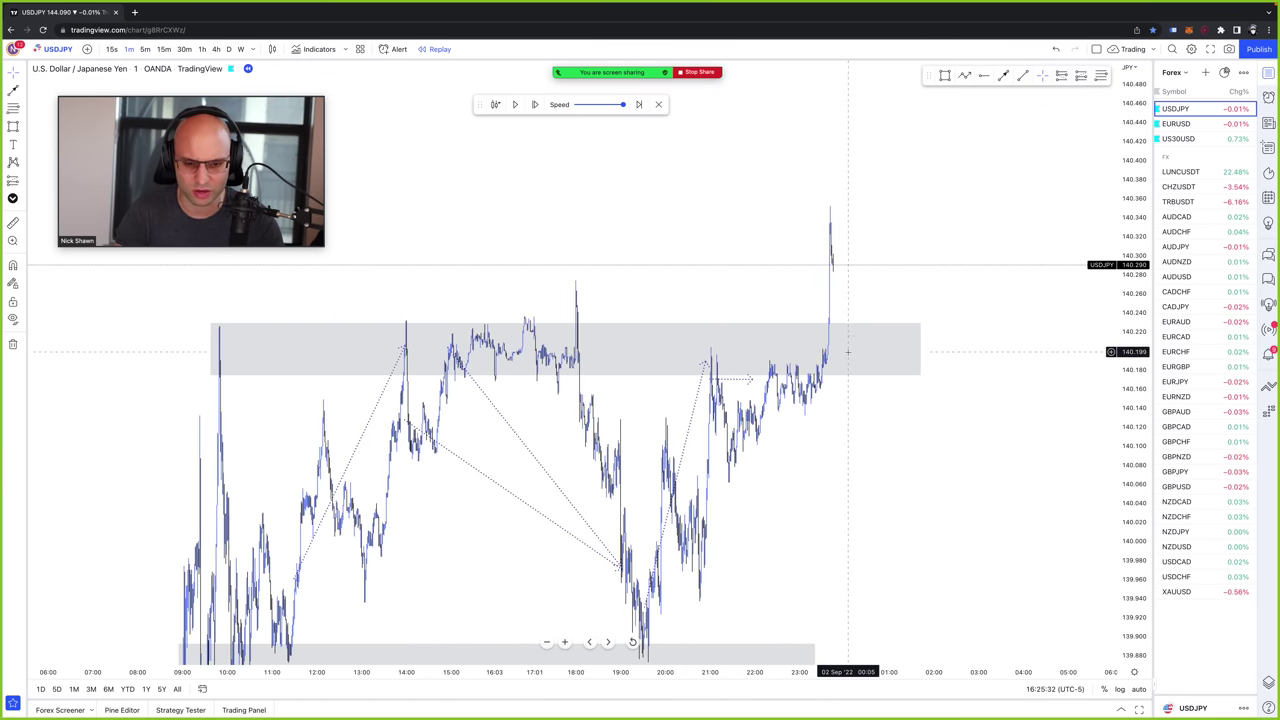
pyautogui.scroll(-1, 924, 420)
pyautogui.scroll(4, 924, 420)
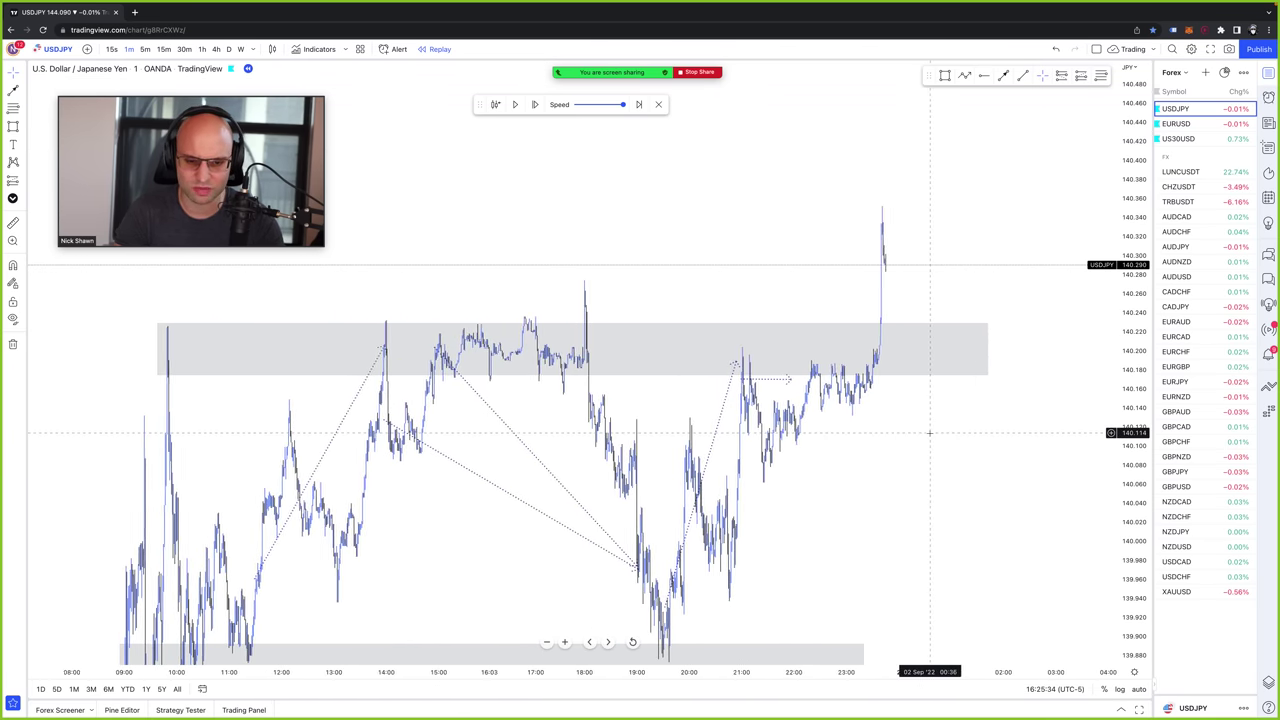
# - Draw a nearly horizontal dotted arrow from the latest spike at about 23:36 to about 01:00, placing it at about 140.322
pyautogui.moveTo(977, 442); pyautogui.dragTo(834, 469)
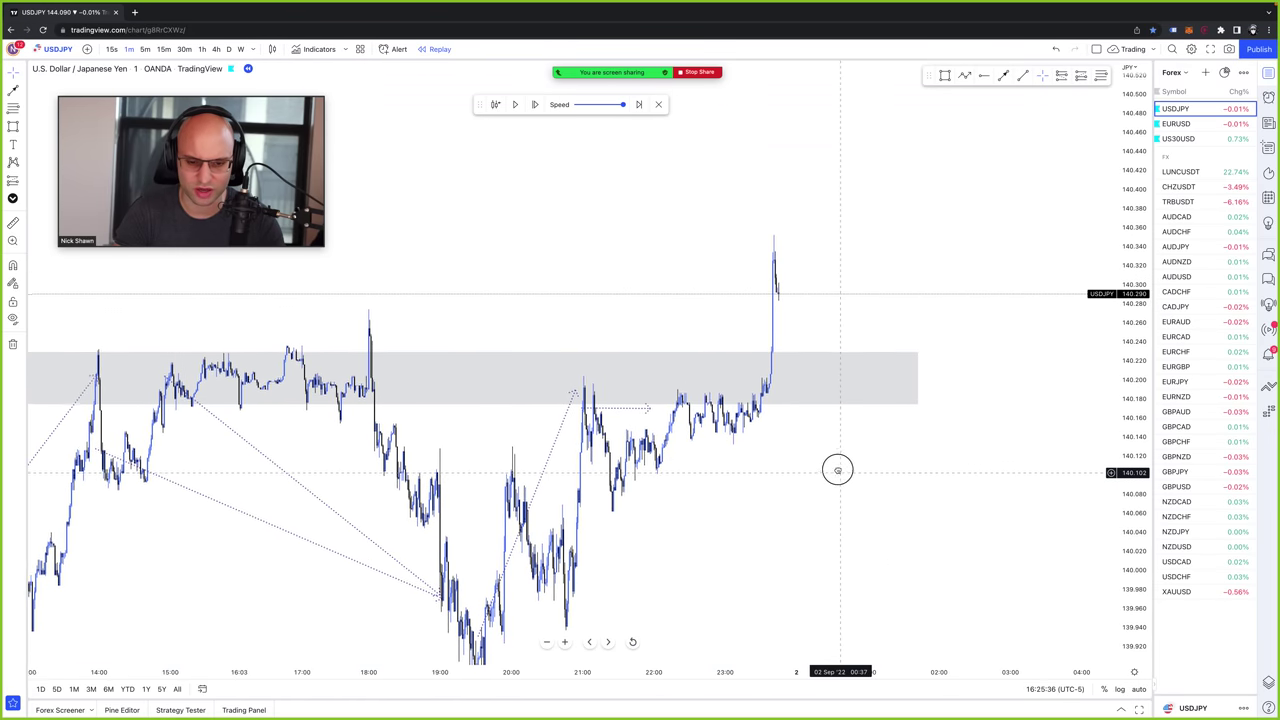
pyautogui.moveTo(1125, 488); pyautogui.dragTo(1125, 450)
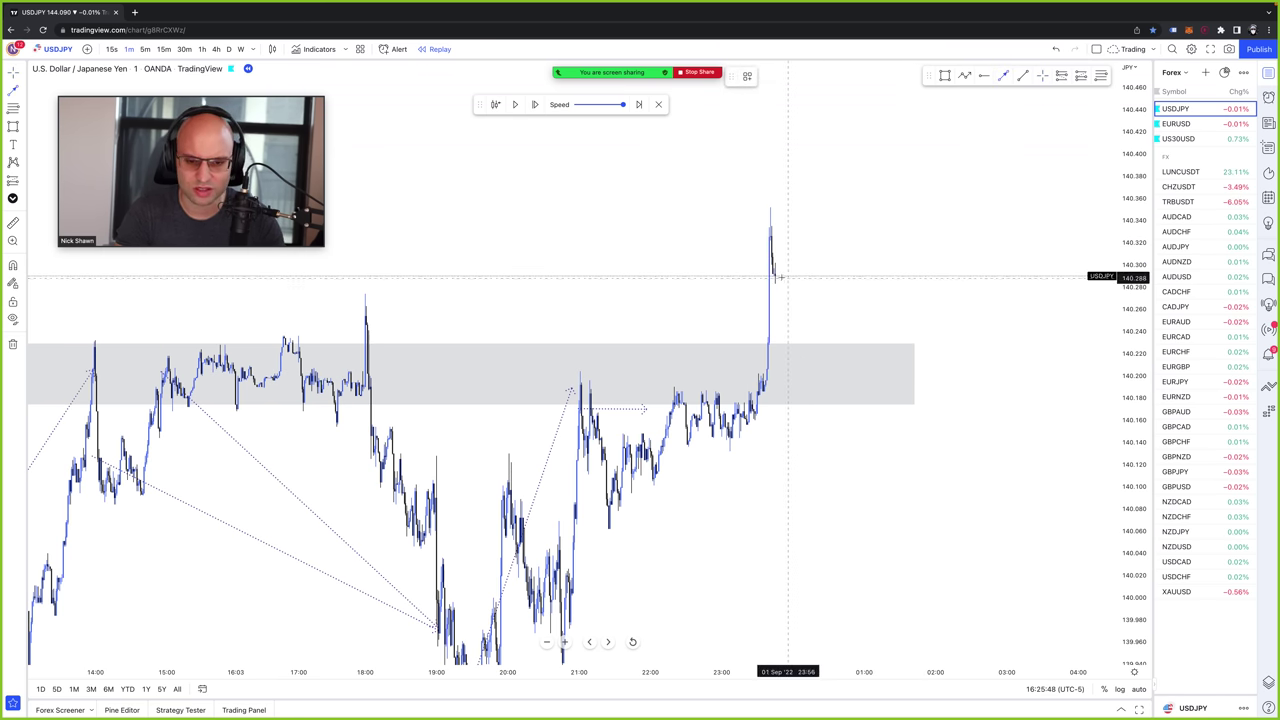
pyautogui.moveTo(766, 271)
pyautogui.mouseDown()
pyautogui.moveTo(859, 266)
pyautogui.moveTo(849, 249)
pyautogui.moveTo(863, 232)
pyautogui.mouseUp()
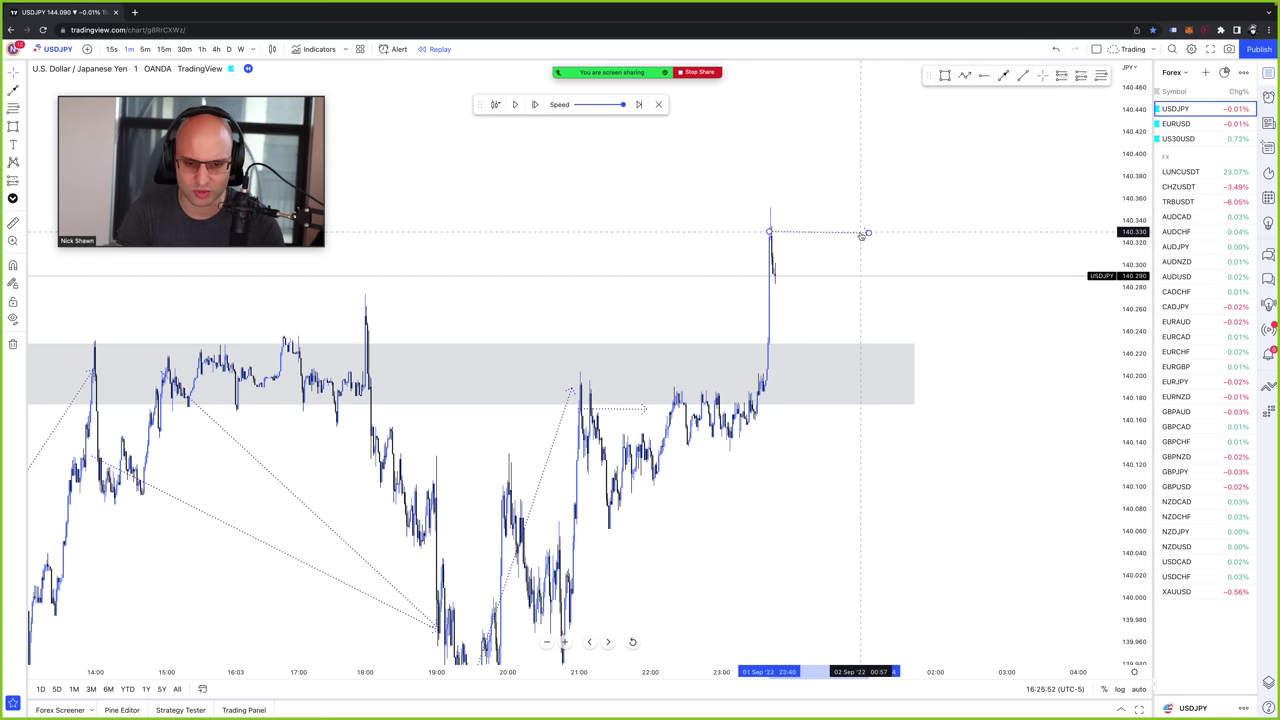
pyautogui.scroll(2, 838, 300)
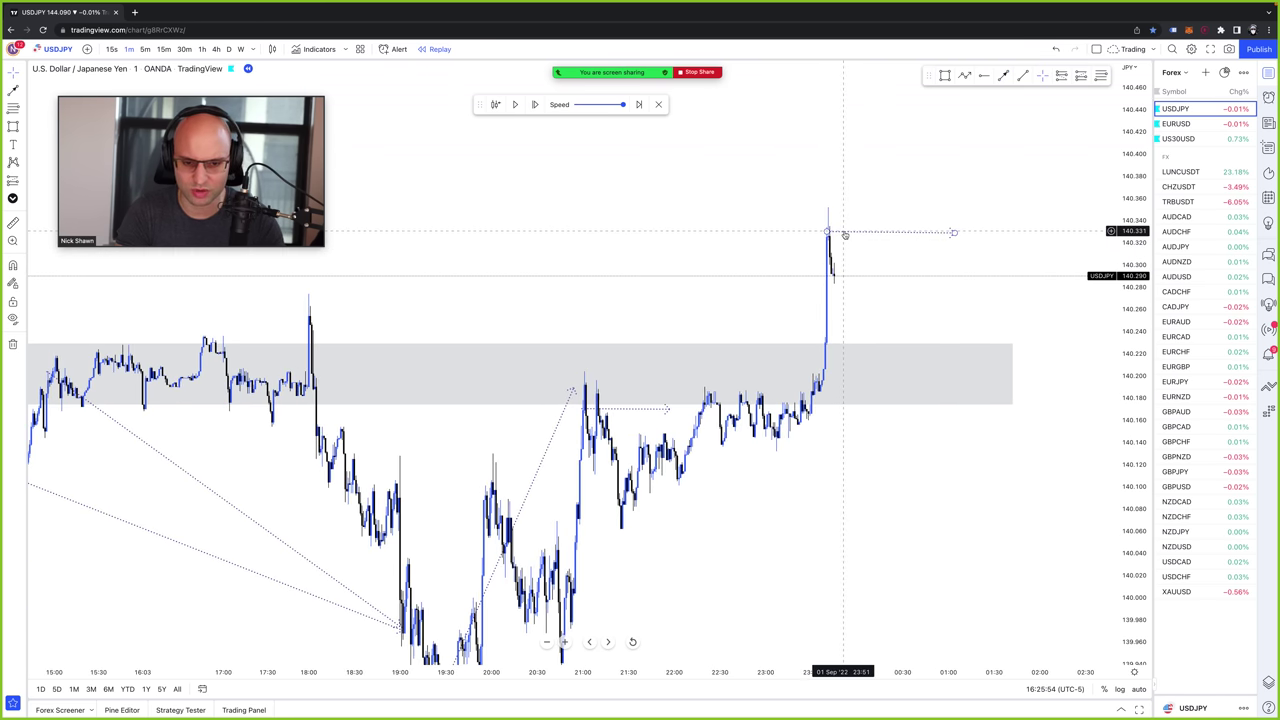
pyautogui.moveTo(843, 231); pyautogui.dragTo(836, 239)
pyautogui.scroll(-2, 1008, 235)
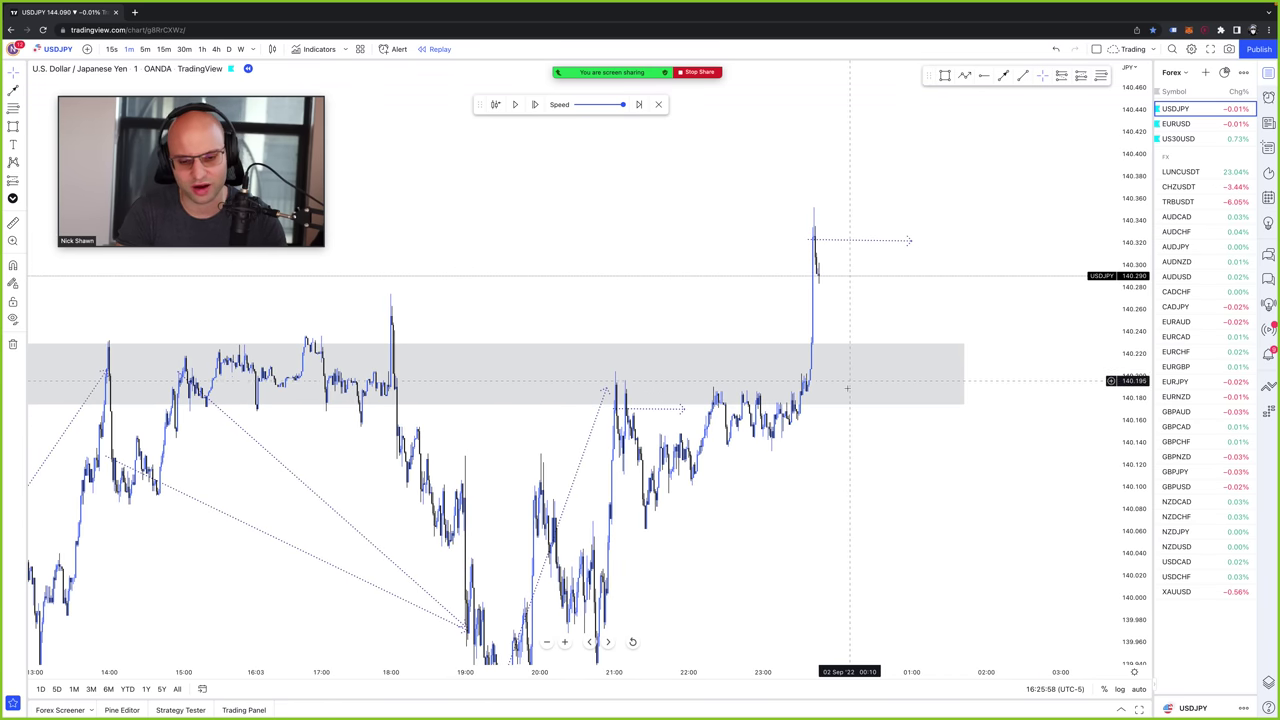
pyautogui.moveTo(834, 410); pyautogui.dragTo(951, 214)
pyautogui.scroll(-1, 951, 214)
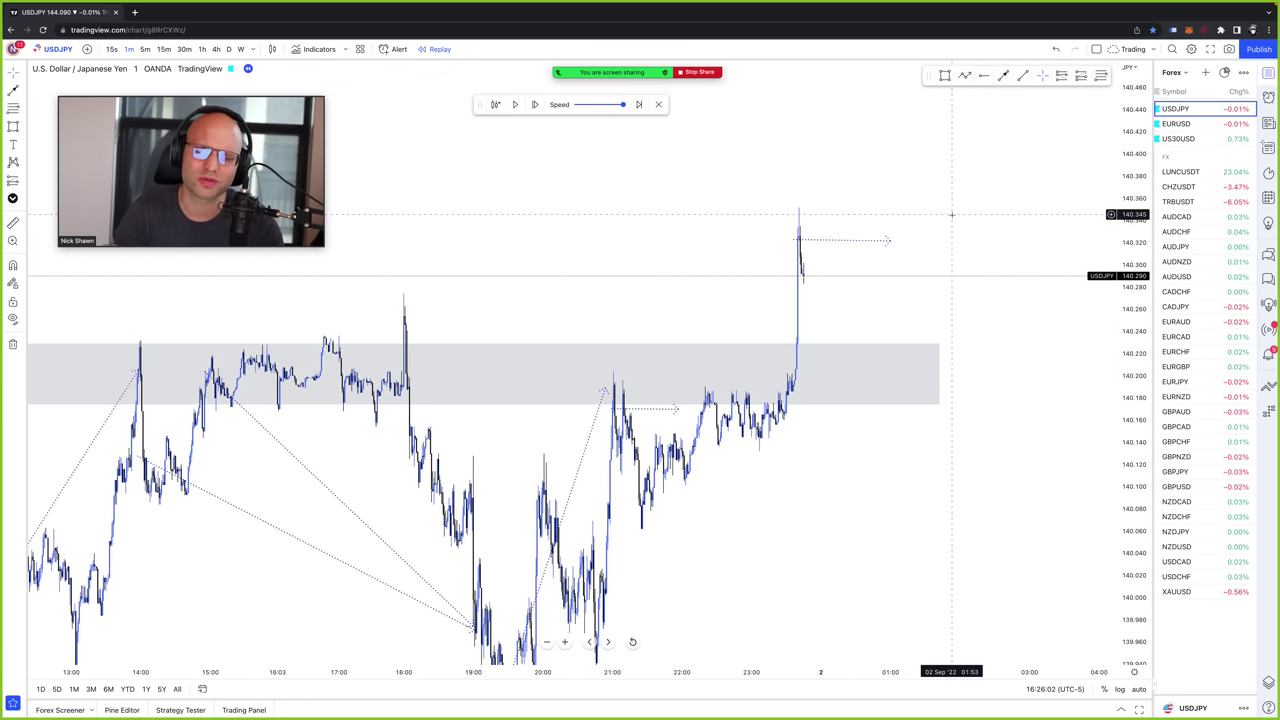
# - Extend the dotted arrow at 140.323 to about 01:22 and the lower one near 140.17 to about 01:50 on 2 Sep
pyautogui.moveTo(889, 240); pyautogui.dragTo(915, 240)
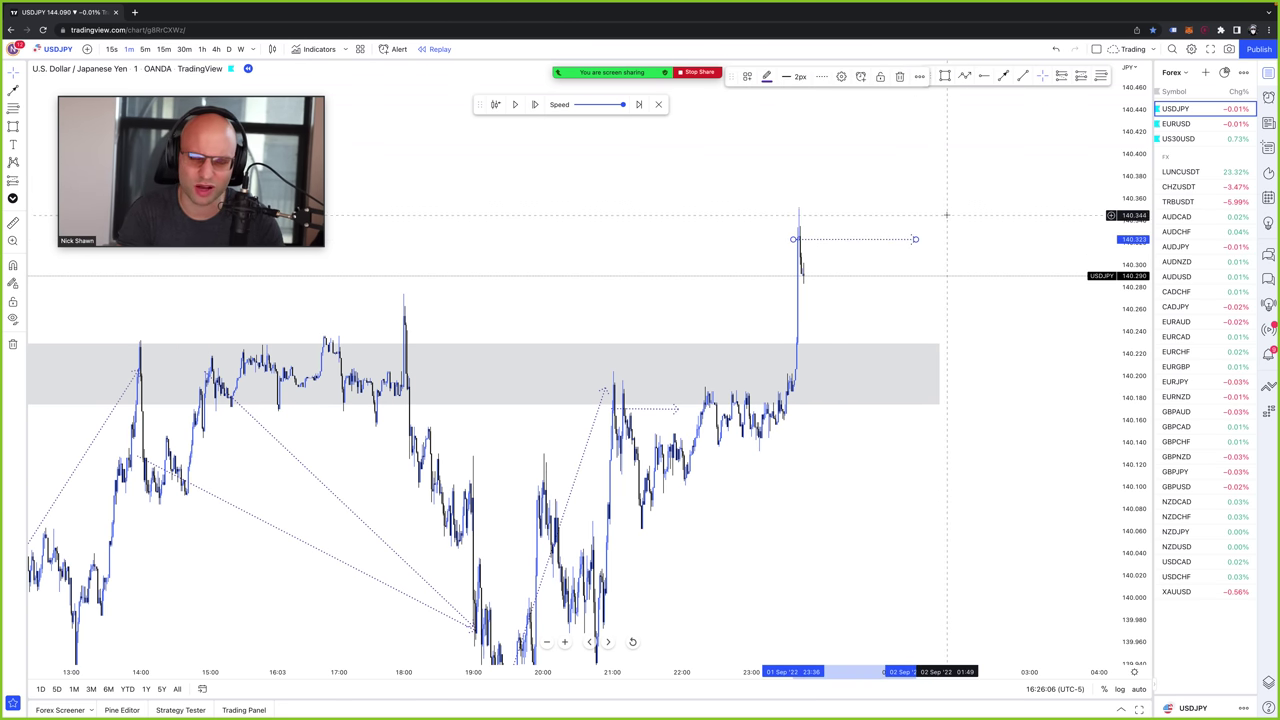
pyautogui.click(948, 220)
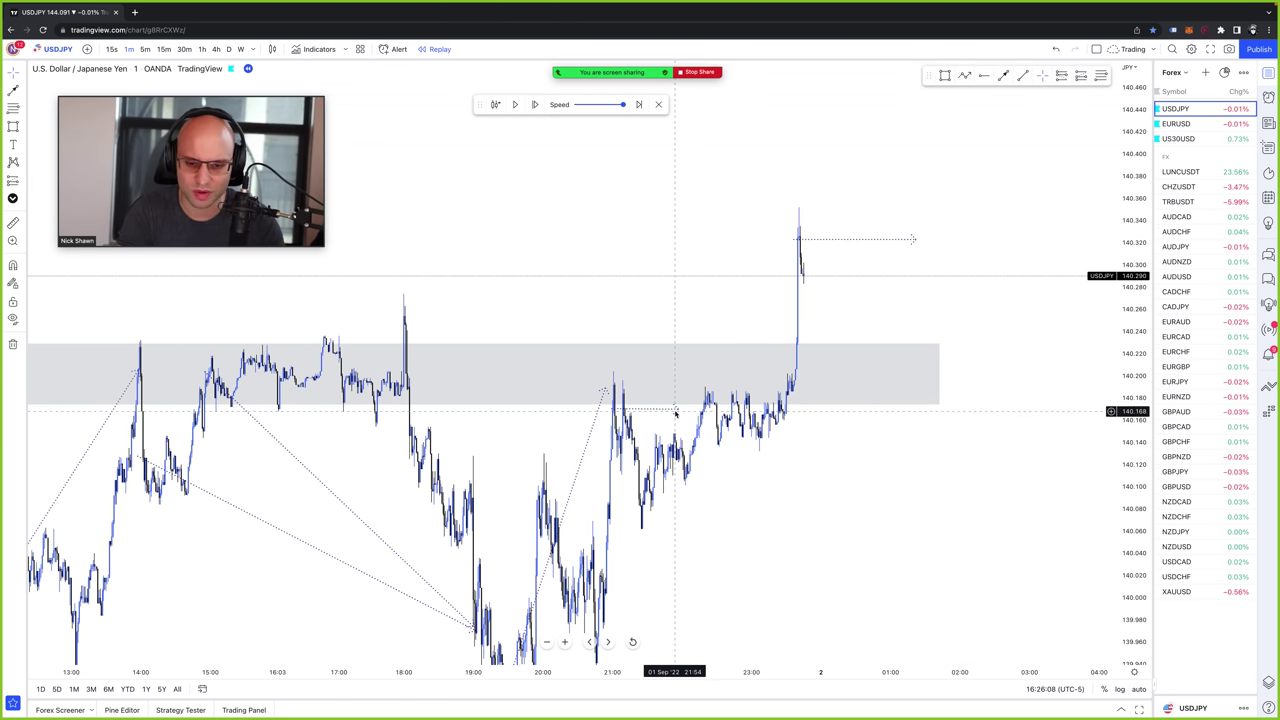
pyautogui.moveTo(677, 409); pyautogui.dragTo(950, 407)
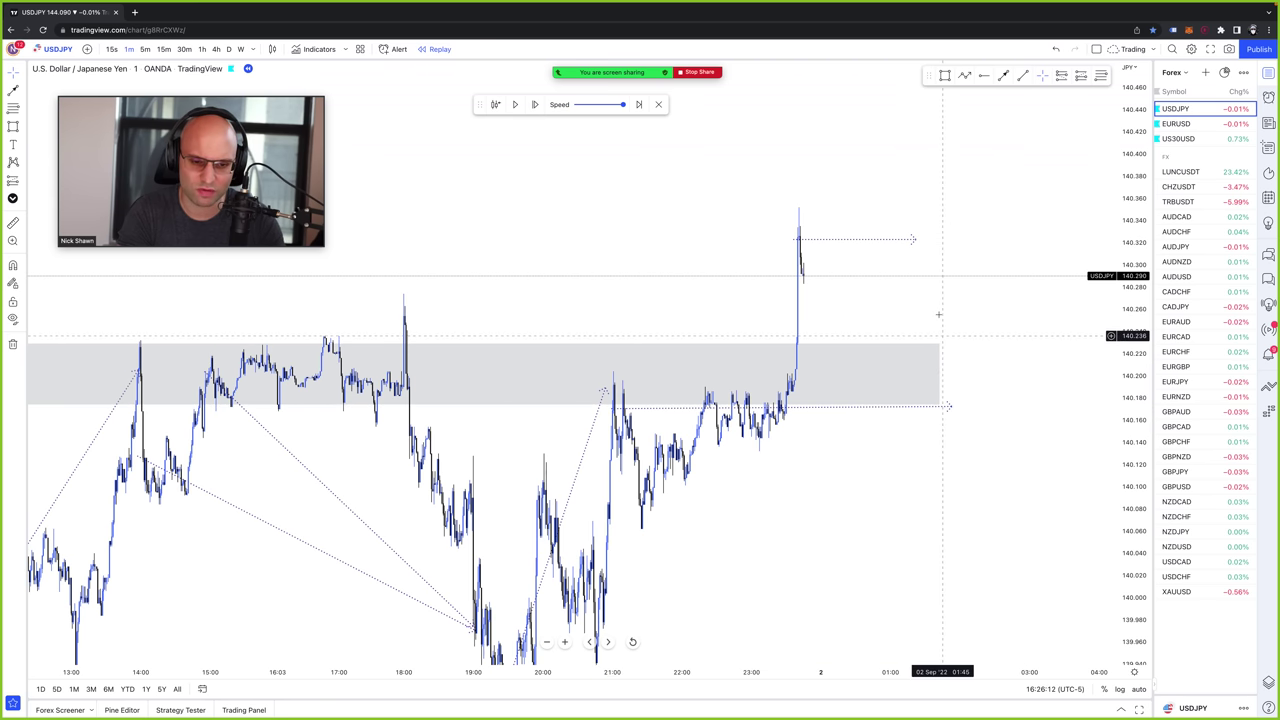
# - Step the replay forward bar by bar to about 00:07 on 2 Sep
pyautogui.scroll(-1, 1001, 200)
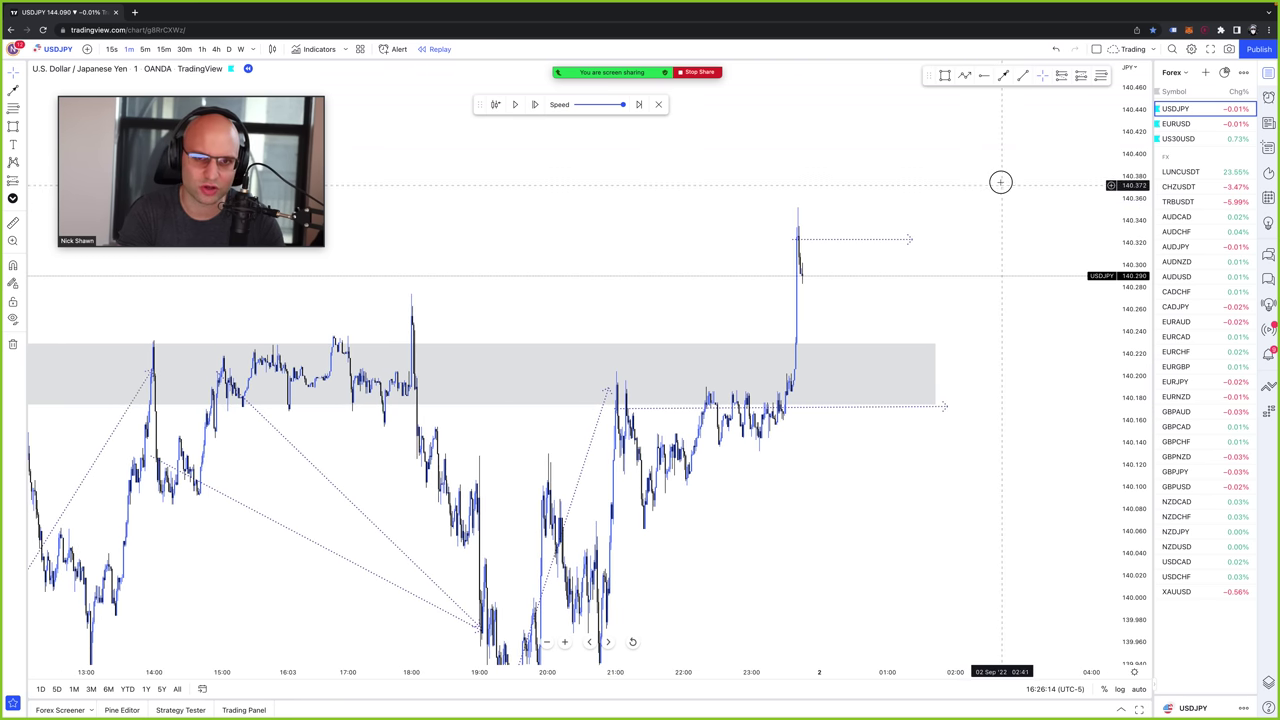
pyautogui.hscroll(2, 985, 185)
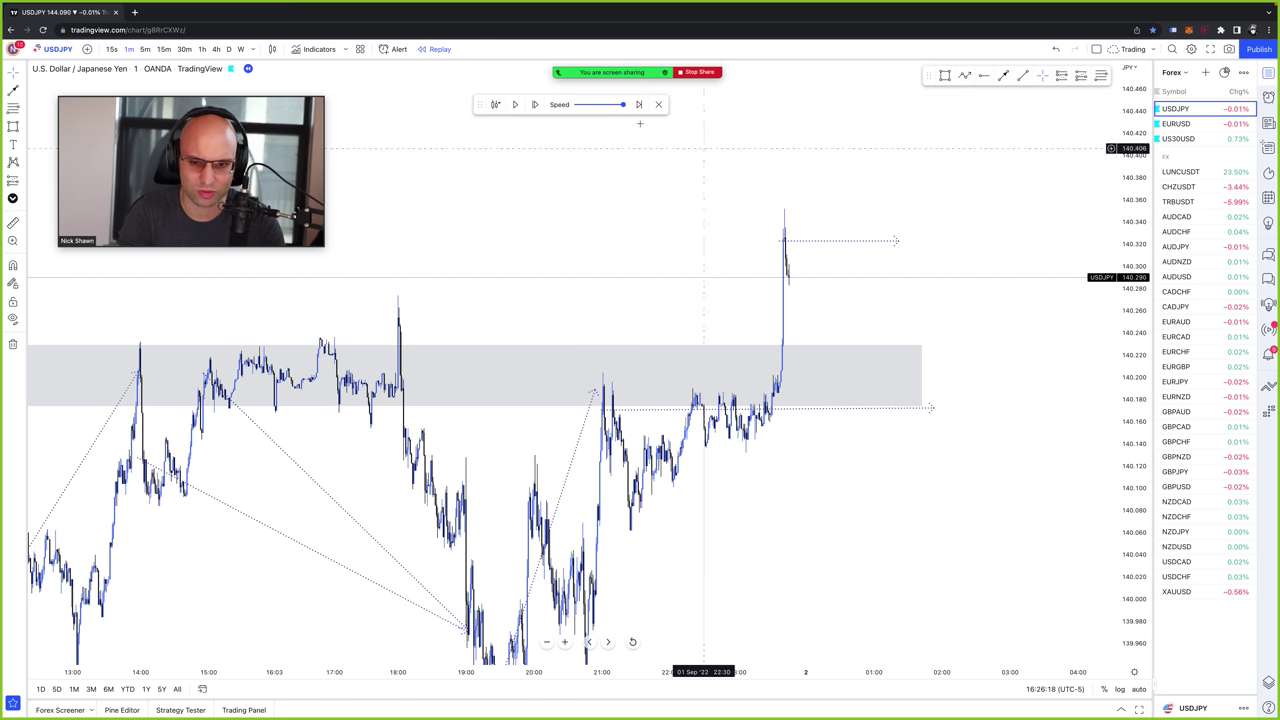
pyautogui.click(533, 105)
pyautogui.click(533, 105)
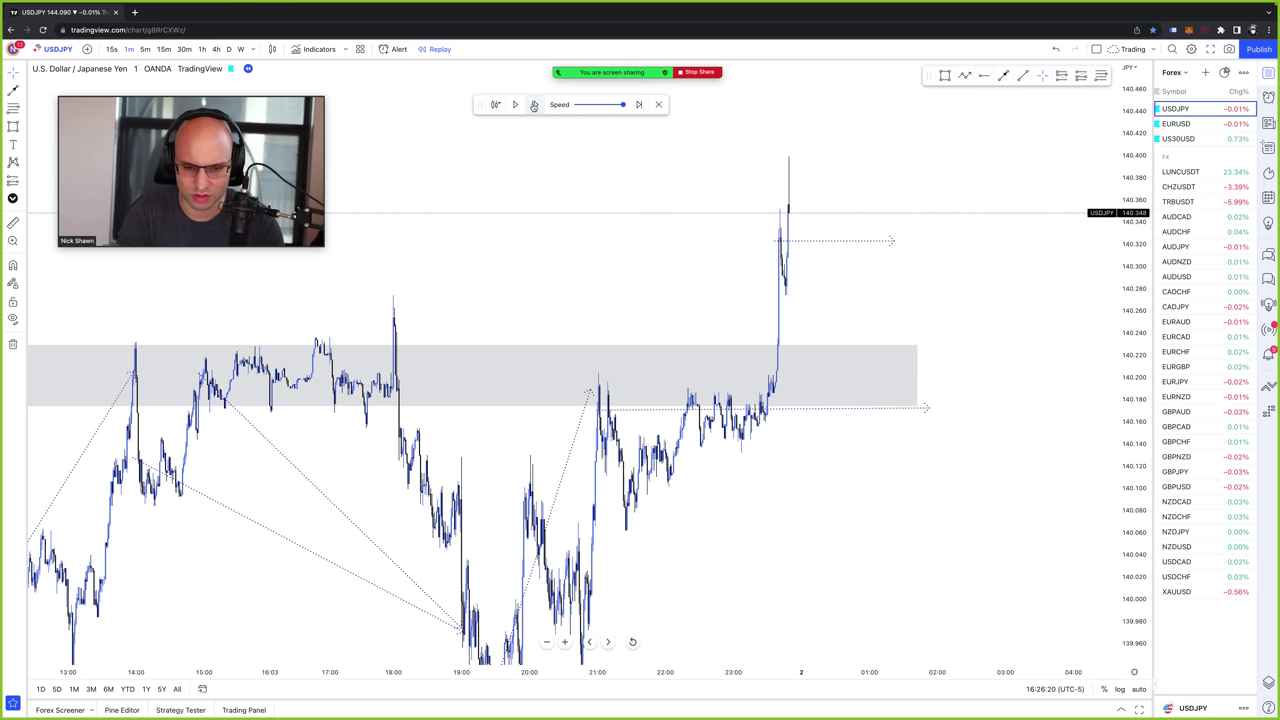
pyautogui.click(533, 105)
pyautogui.click(533, 105)
pyautogui.click(533, 105)
pyautogui.click(533, 105)
pyautogui.click(533, 105)
pyautogui.click(533, 105)
pyautogui.click(533, 105)
pyautogui.click(533, 105)
pyautogui.click(533, 105)
pyautogui.click(533, 105)
pyautogui.click(533, 105)
pyautogui.click(533, 105)
pyautogui.click(533, 105)
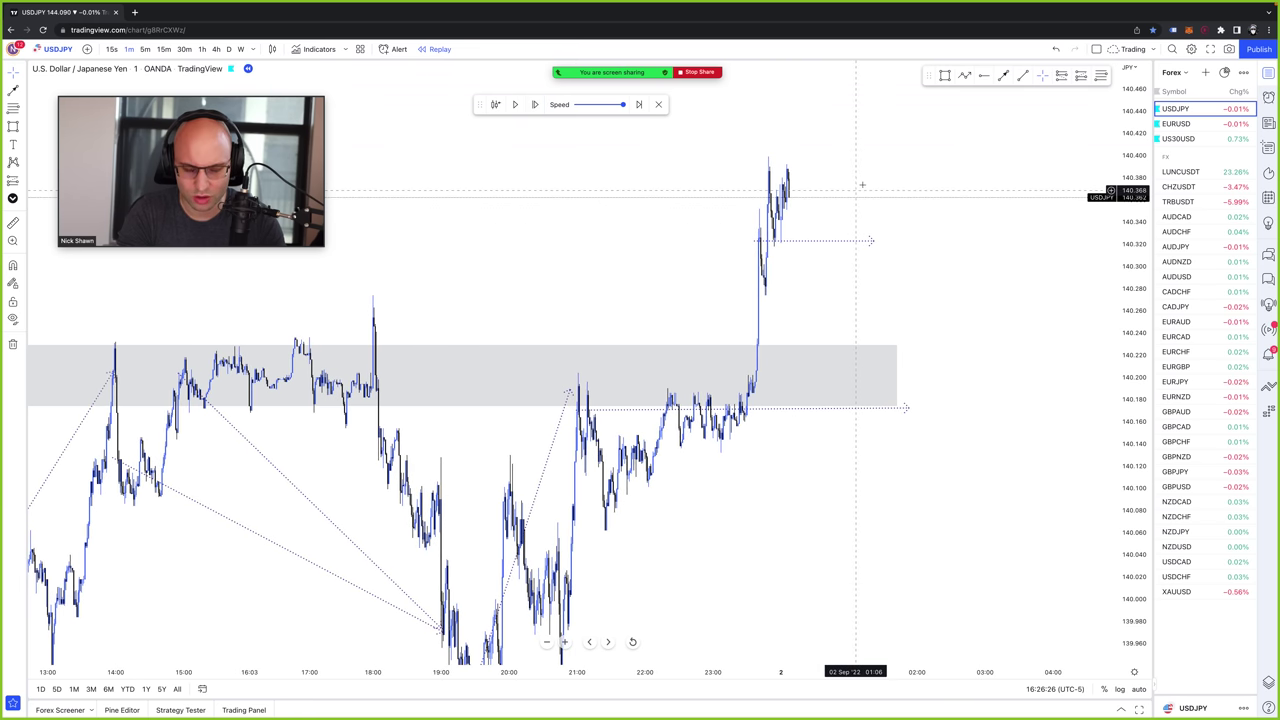
# - Draw a horizontal dotted arrow from the latest candles at about 00:06 to about 01:12, at about 140.382
pyautogui.moveTo(869, 208); pyautogui.dragTo(898, 307)
pyautogui.scroll(5, 898, 307)
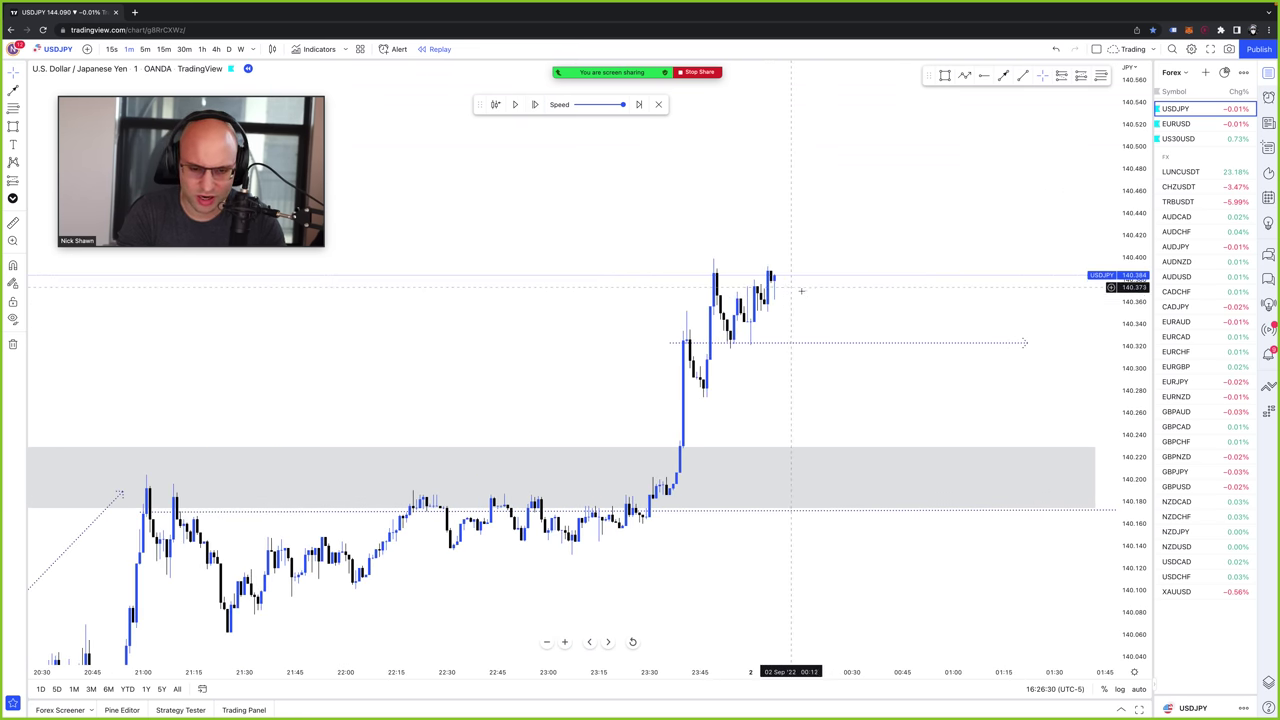
pyautogui.moveTo(848, 306); pyautogui.dragTo(809, 277)
pyautogui.scroll(-1, 809, 277)
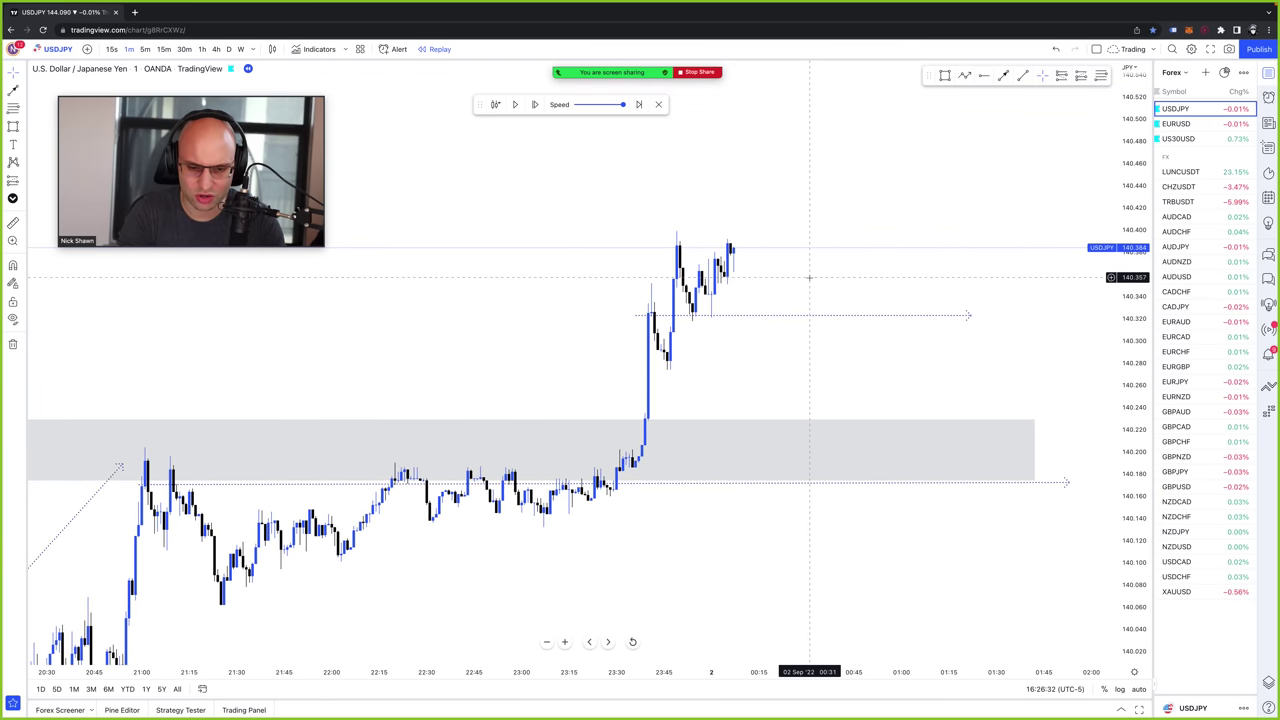
pyautogui.scroll(-2, 809, 277)
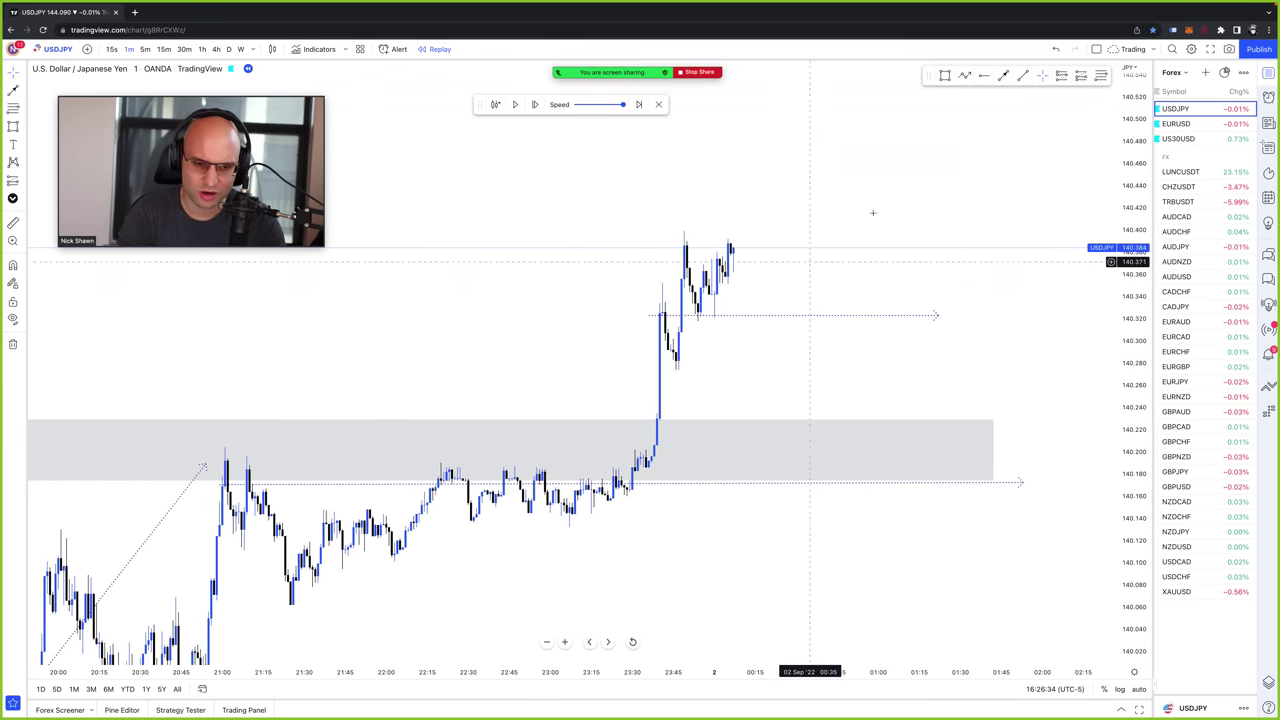
pyautogui.click(730, 249)
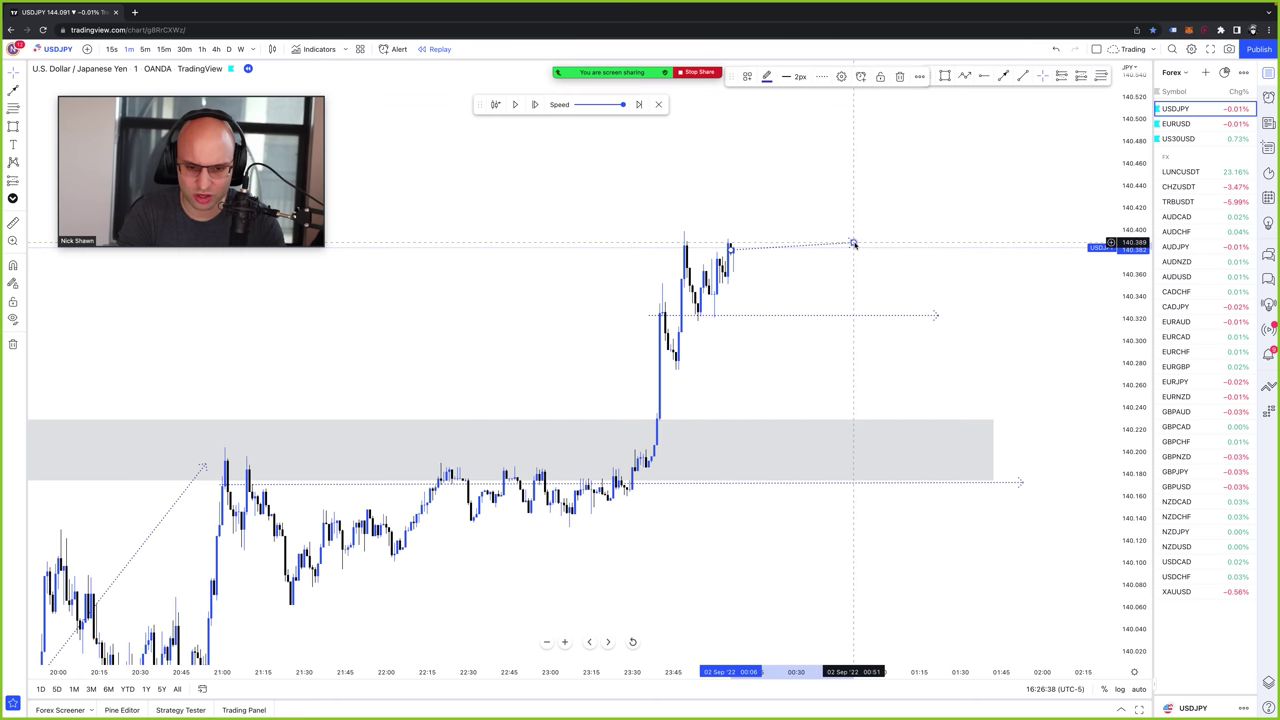
pyautogui.click(909, 249)
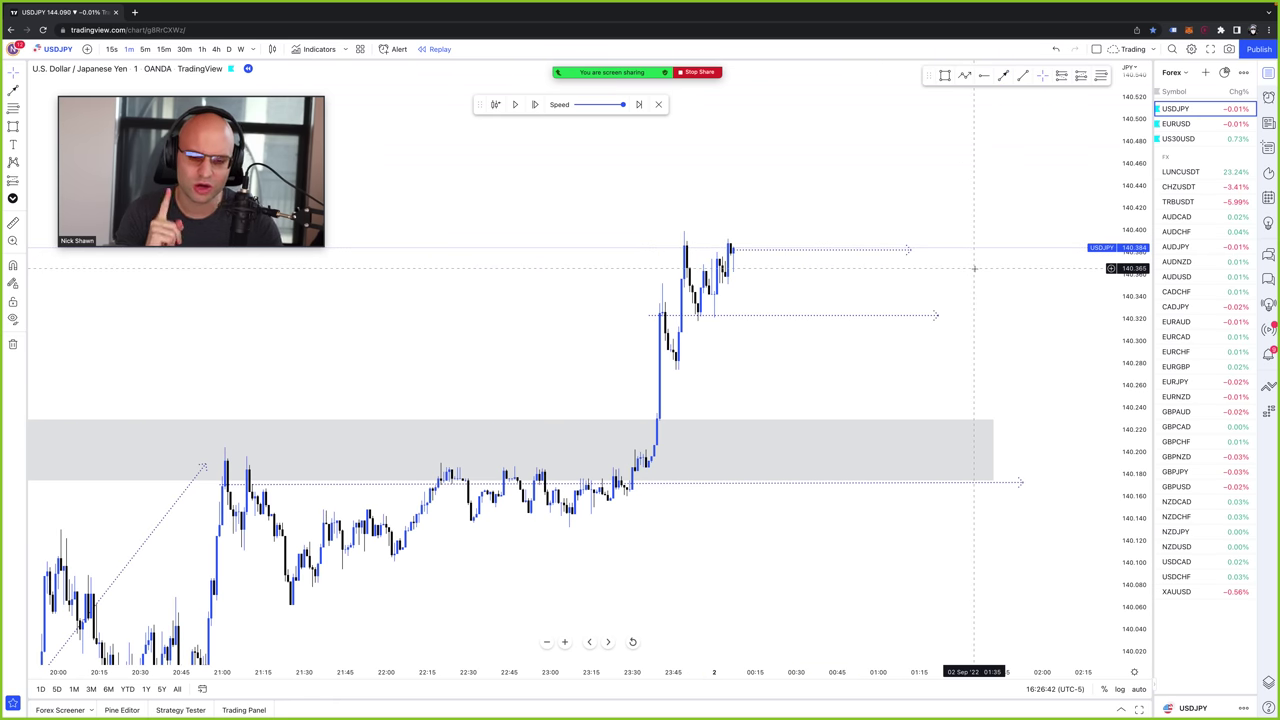
# - Mark the breakout from about 140.153 to 140.352 with a rectangle, and the latest highs with another, deleting each after use
pyautogui.click(596, 283)
pyautogui.click(858, 503)
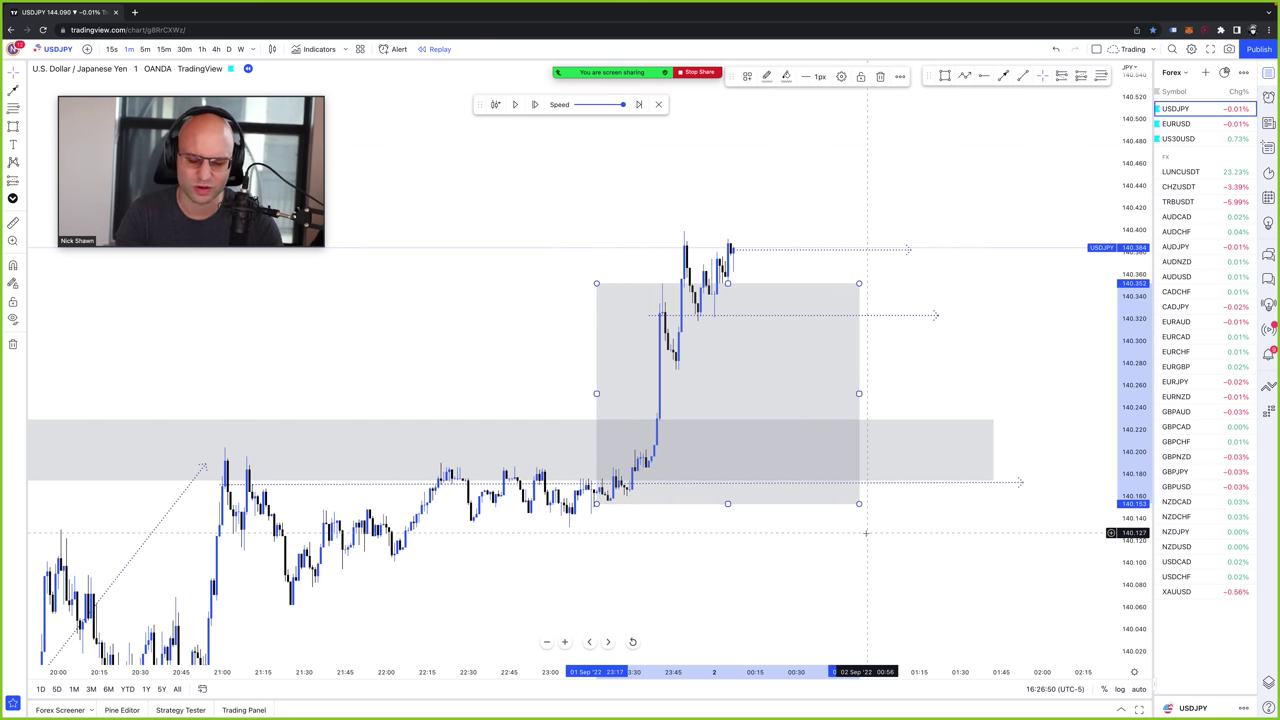
pyautogui.click(741, 315)
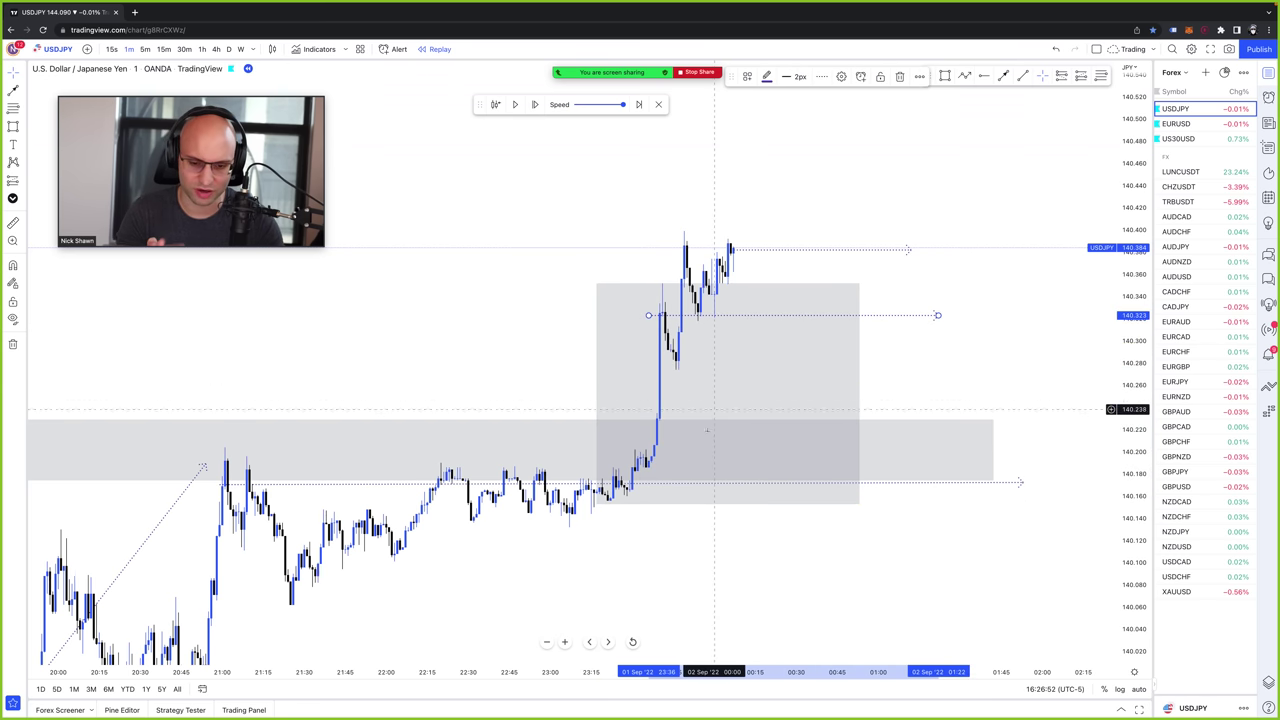
pyautogui.click(872, 383)
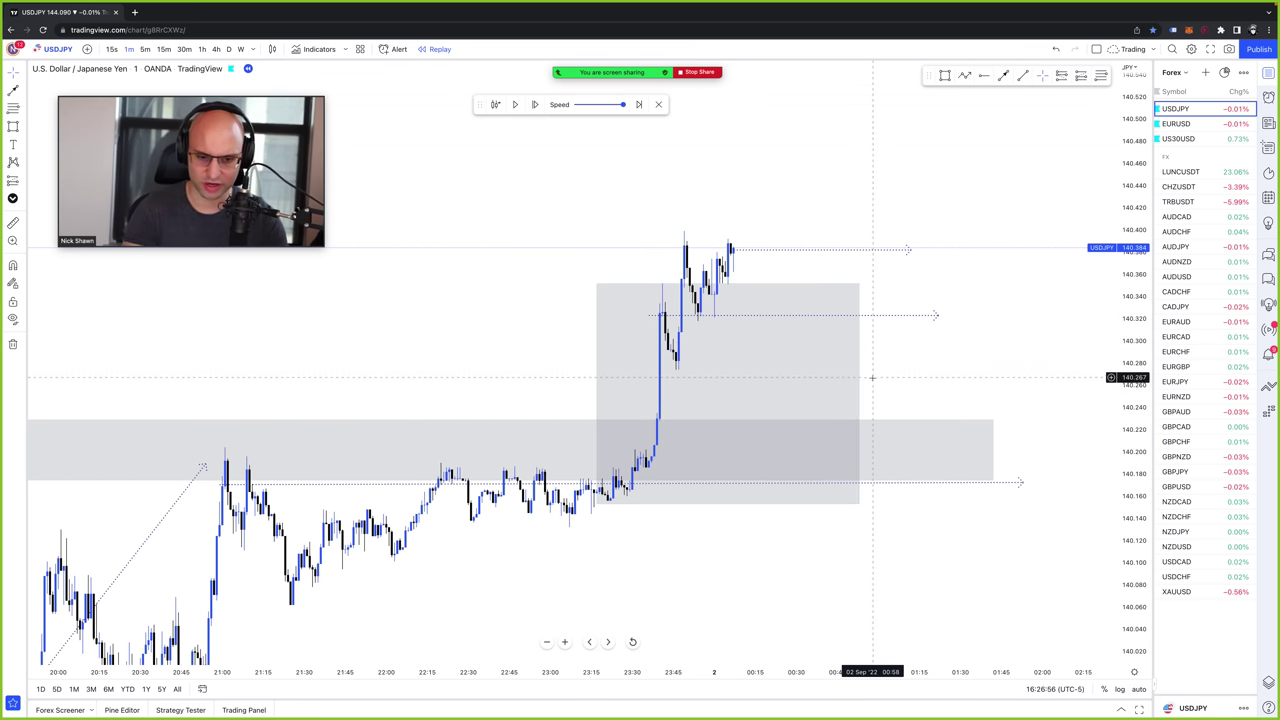
pyautogui.click(858, 391)
pyautogui.press('Delete')
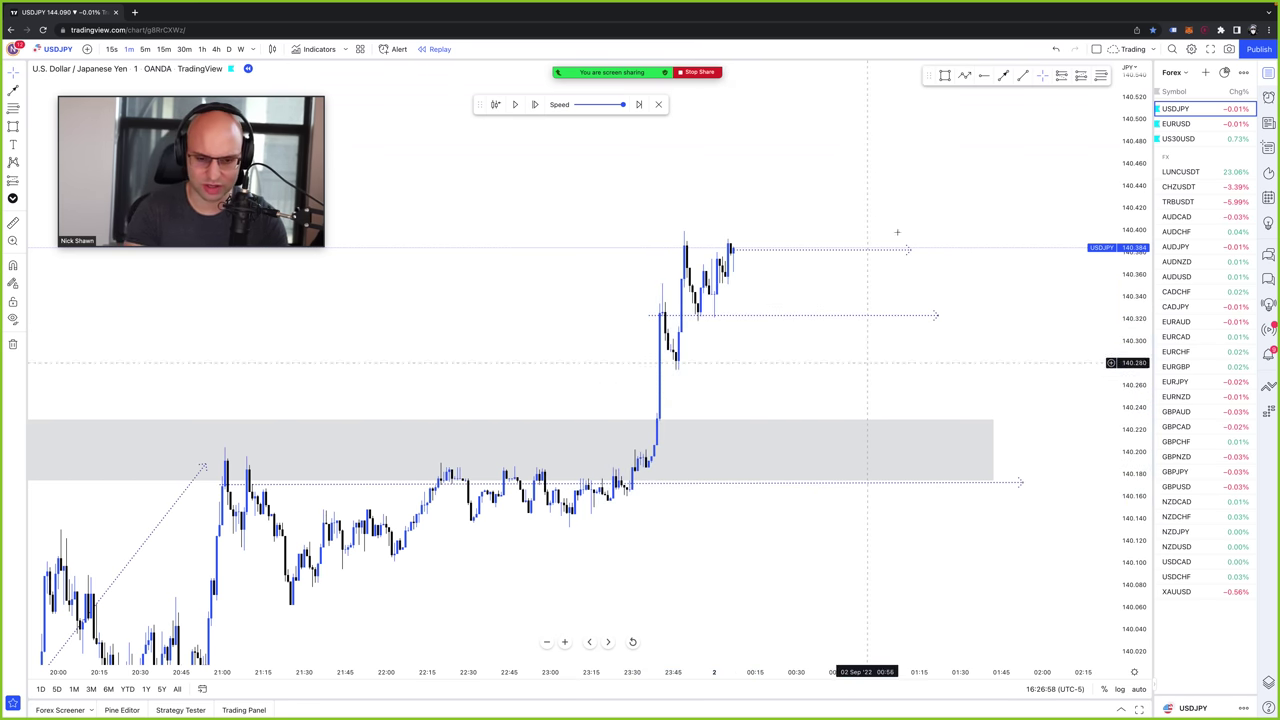
pyautogui.moveTo(691, 217); pyautogui.dragTo(919, 287)
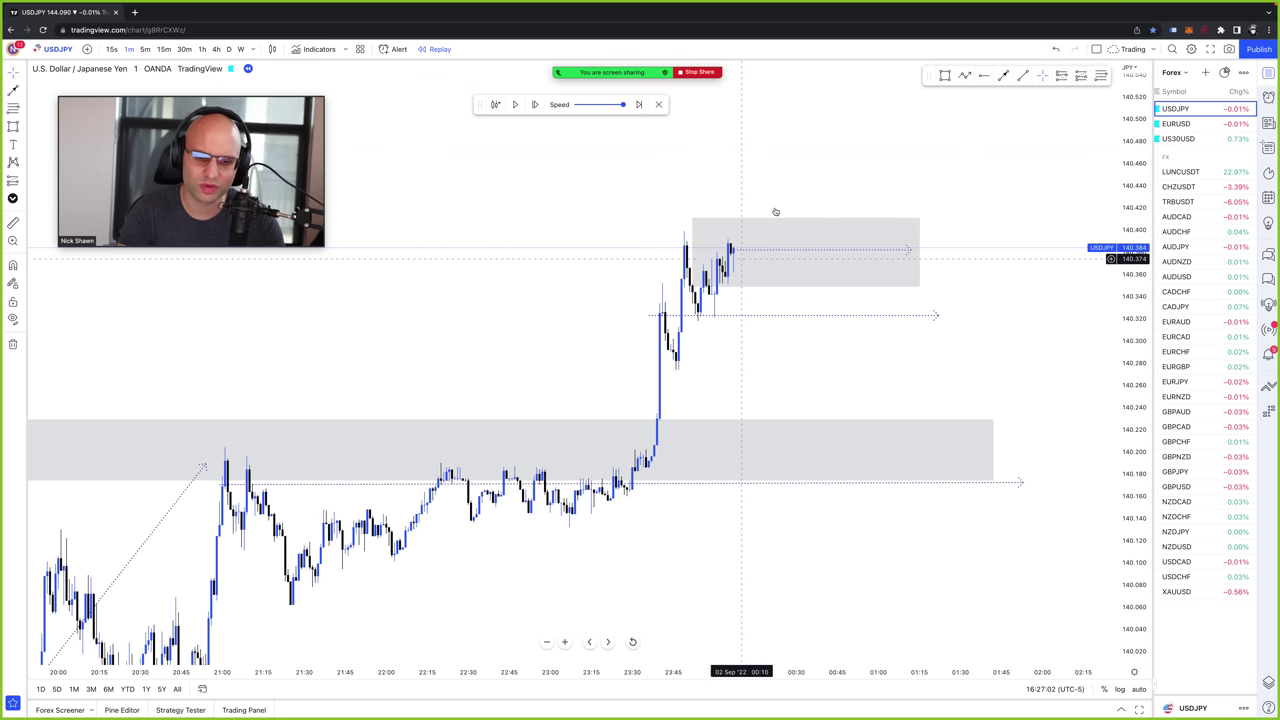
pyautogui.press('Delete')
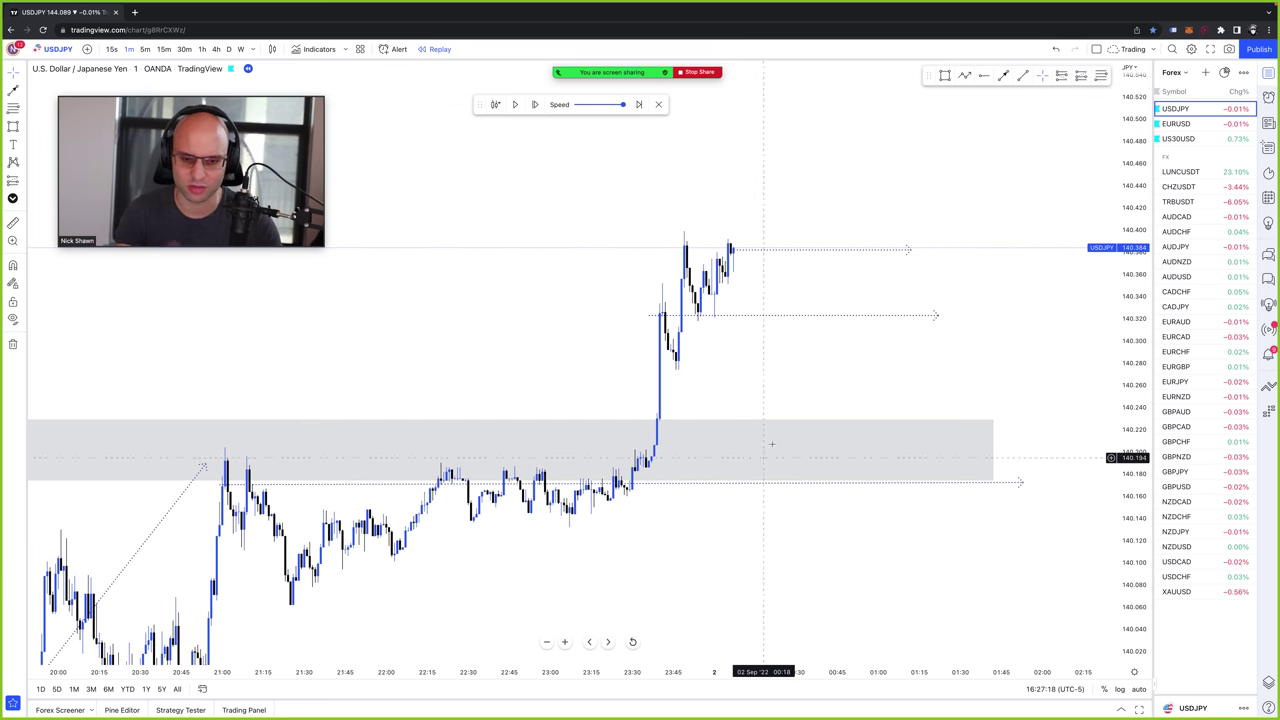
# - Step the replay forward bar by bar to about 00:22 on 2 Sep
pyautogui.moveTo(830, 191); pyautogui.dragTo(832, 249)
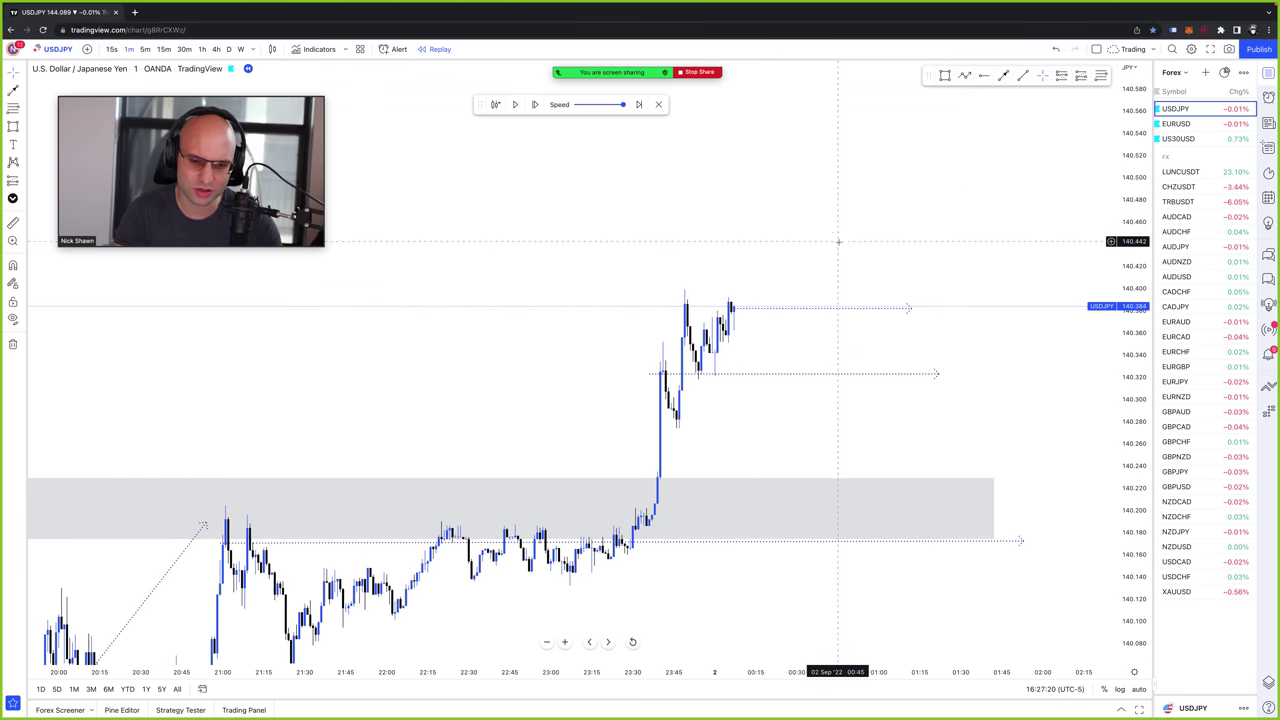
pyautogui.click(536, 105)
pyautogui.click(536, 105)
pyautogui.click(536, 105)
pyautogui.click(536, 105)
pyautogui.click(536, 105)
pyautogui.click(536, 105)
pyautogui.click(536, 105)
pyautogui.click(536, 105)
pyautogui.click(536, 105)
pyautogui.click(536, 105)
pyautogui.click(536, 105)
pyautogui.click(536, 105)
pyautogui.click(536, 105)
# - Measure the drop from the upper arrow at about 140.386 to about 140.319, and delete the middle dotted arrow at about 140.323
pyautogui.moveTo(1050, 300); pyautogui.dragTo(1049, 279)
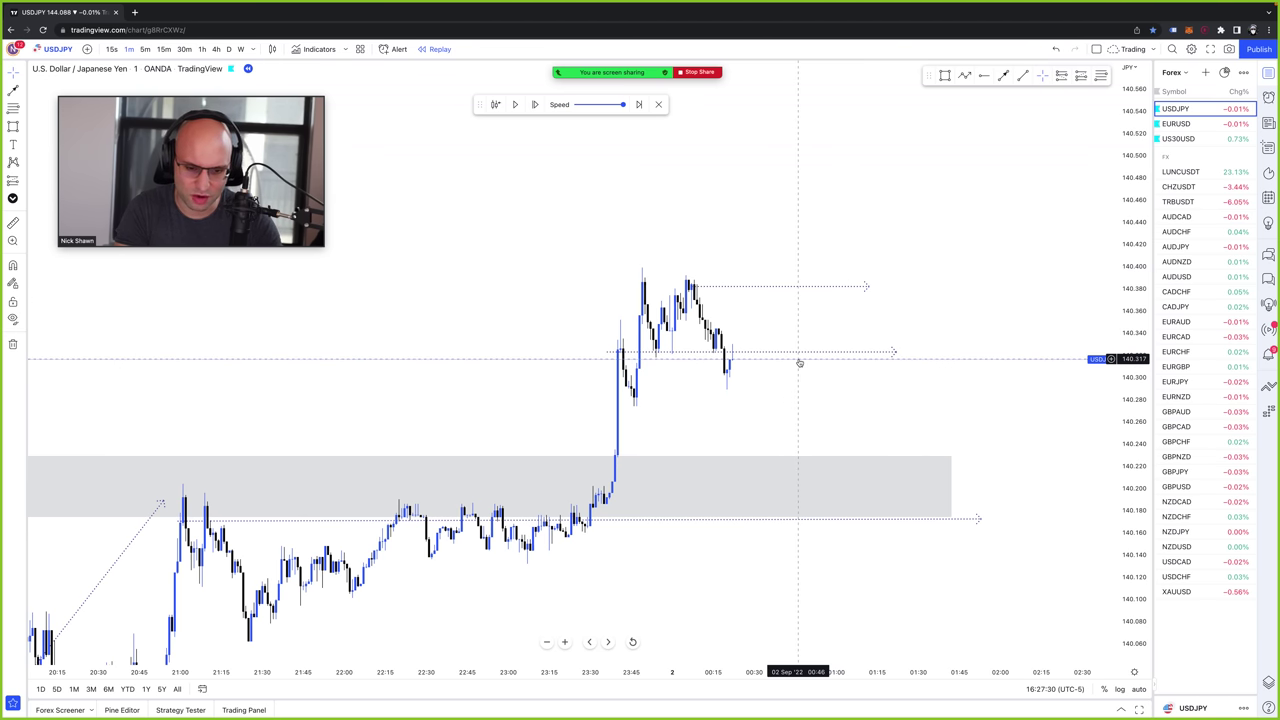
pyautogui.keyDown('shift'); pyautogui.click(792, 288); pyautogui.keyUp('shift')
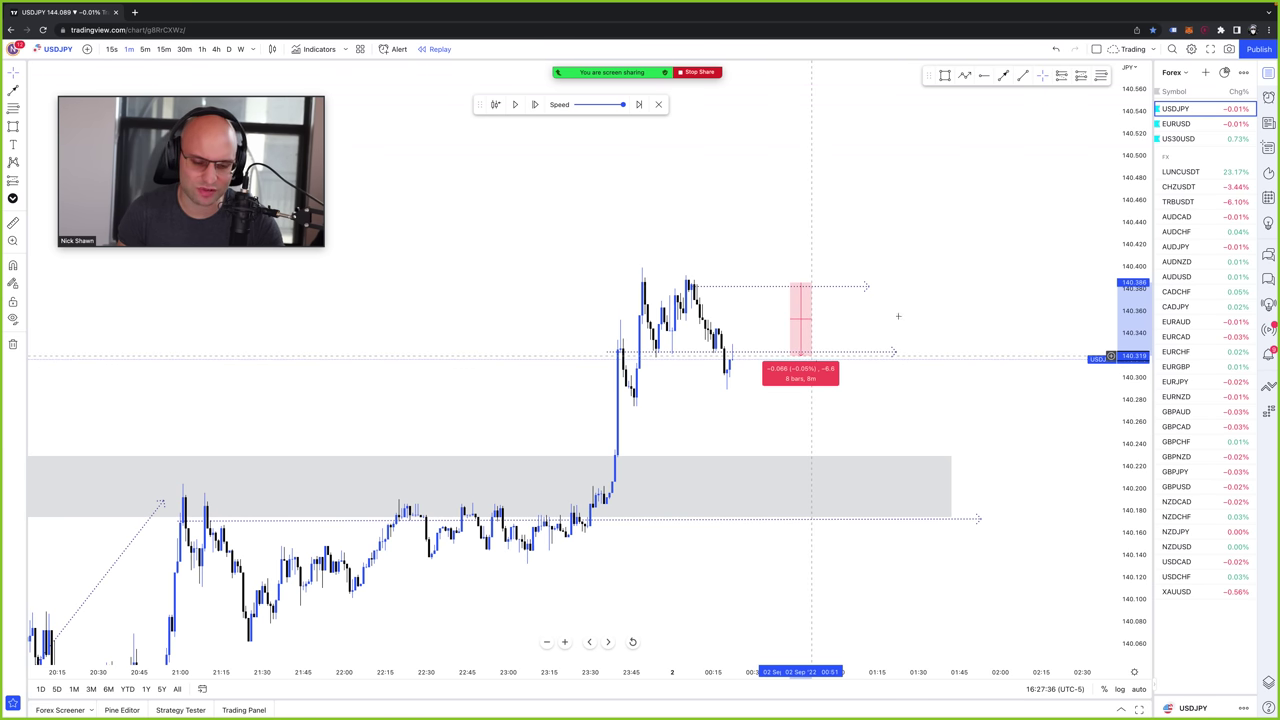
pyautogui.click(853, 337)
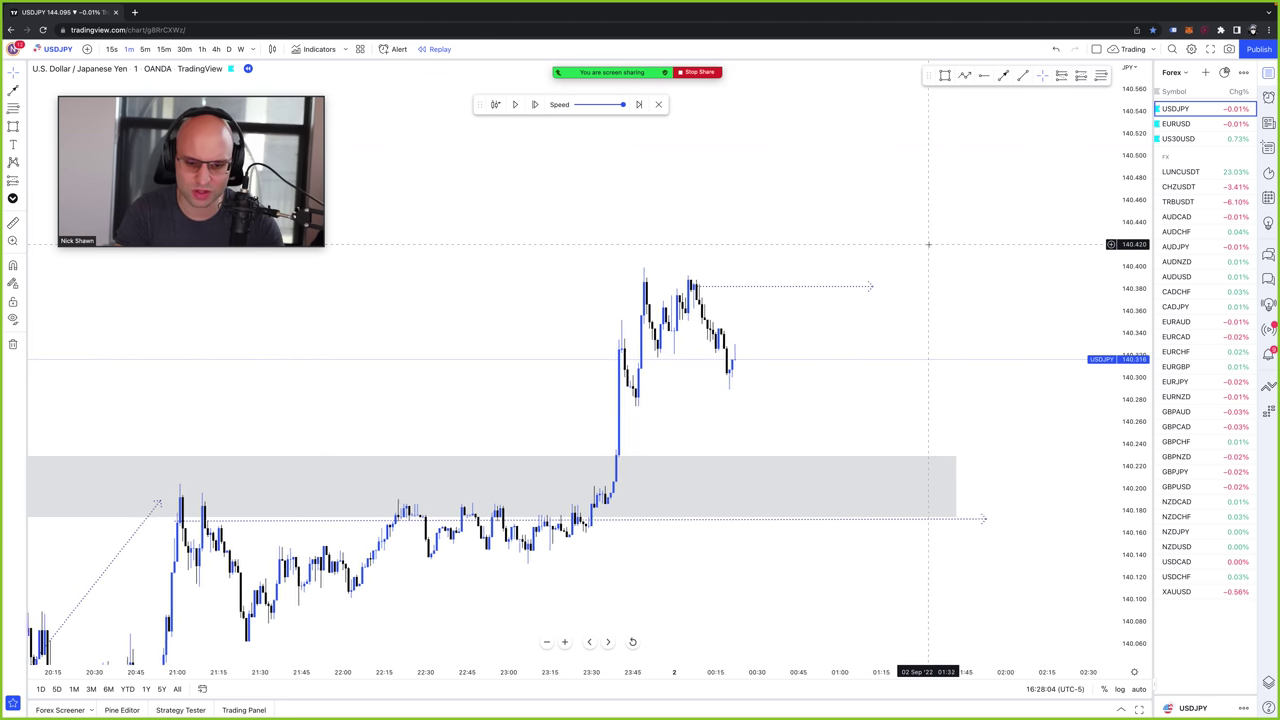
# - Measure the rise from the lower arrow at about 140.175 toward the upper arrow's level, to about 140.372
pyautogui.scroll(2, 926, 243)
pyautogui.scroll(-2, 983, 265)
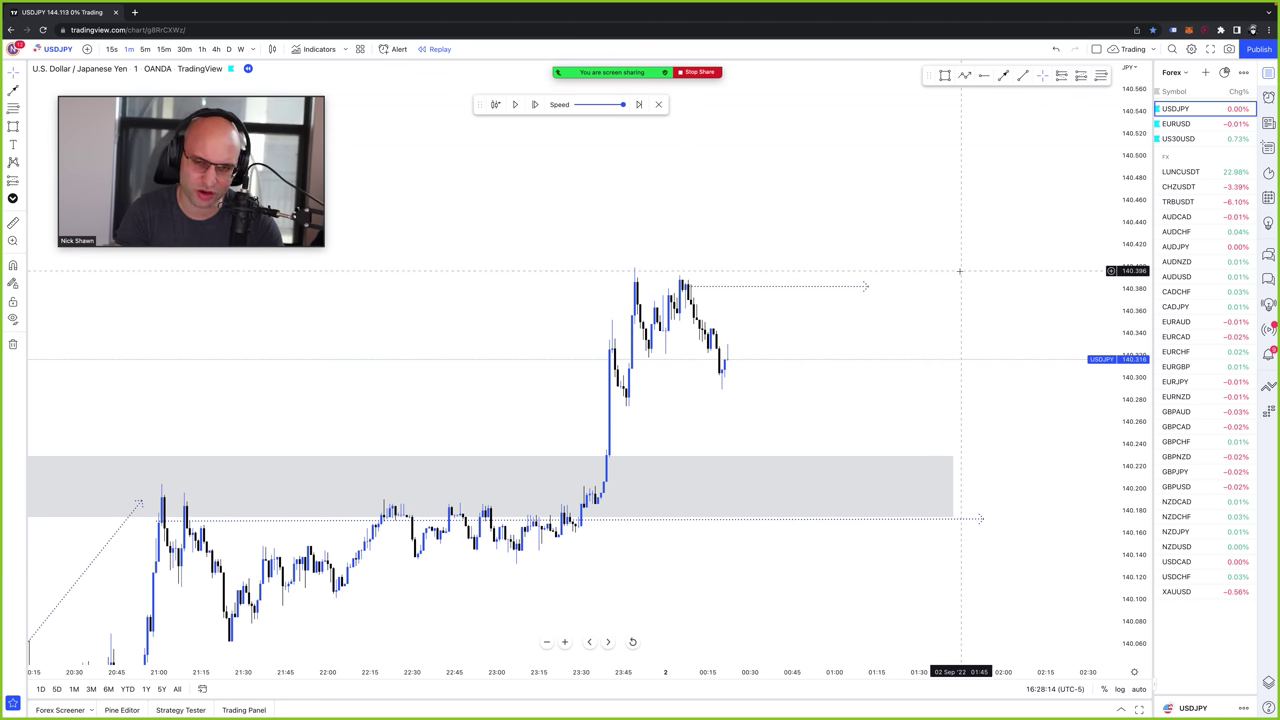
pyautogui.moveTo(995, 518); pyautogui.dragTo(1031, 283)
pyautogui.click(1054, 286)
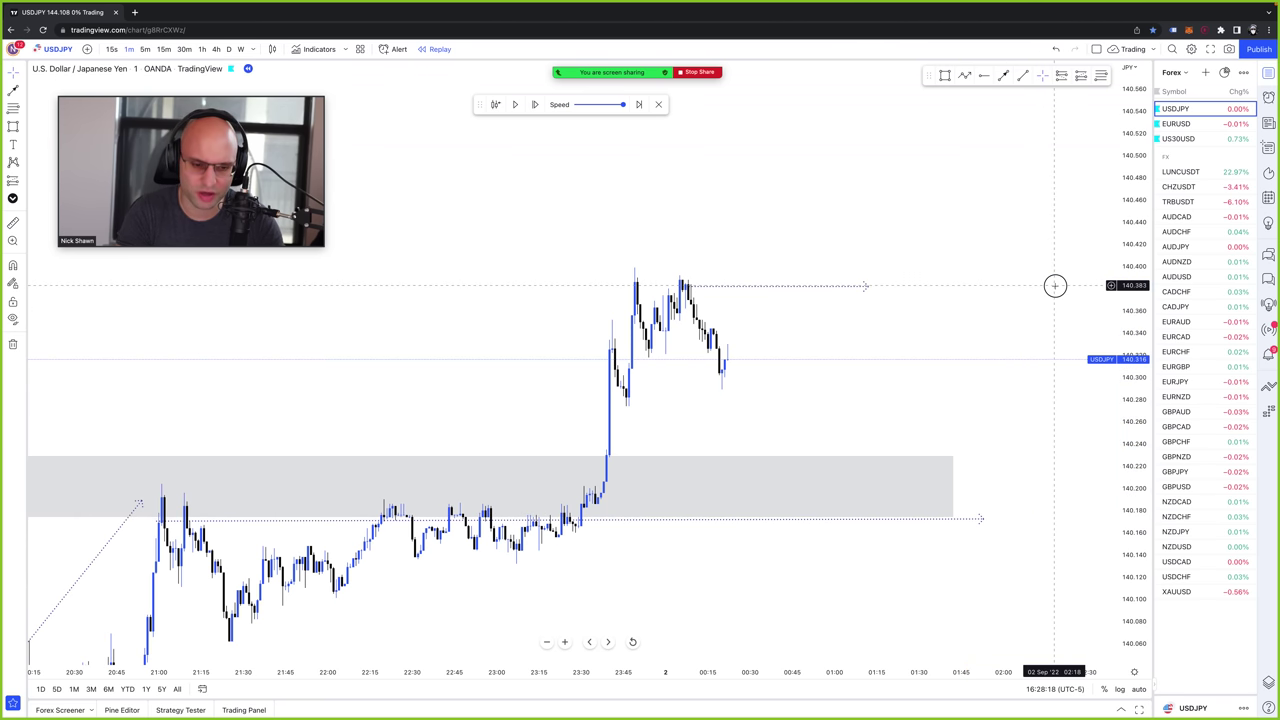
pyautogui.scroll(-2, 996, 292)
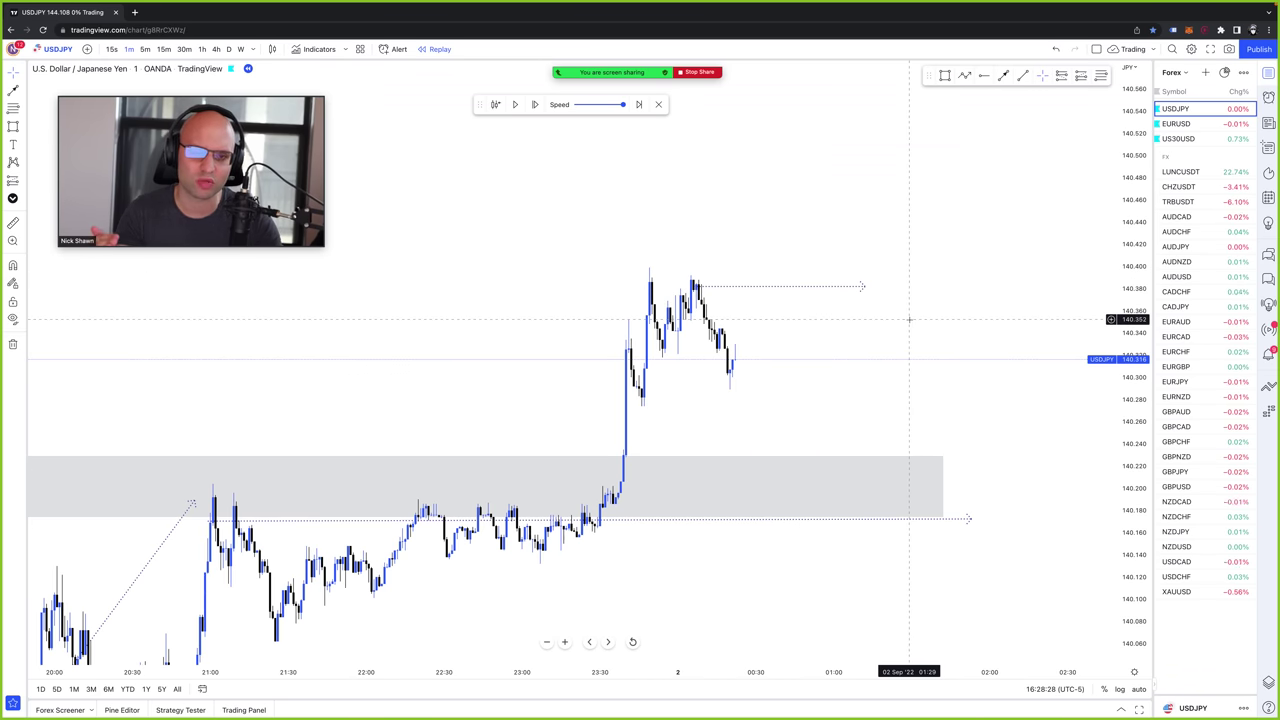
pyautogui.keyDown('shift'); pyautogui.click(996, 517); pyautogui.keyUp('shift')
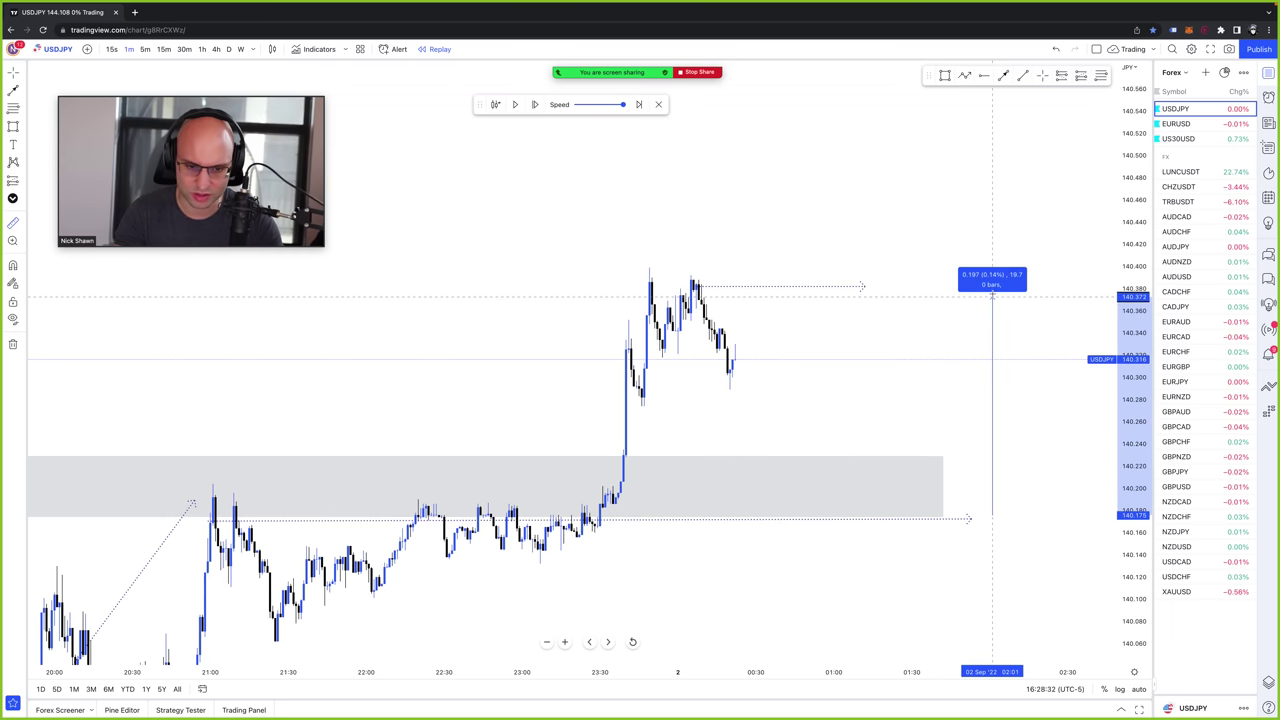
pyautogui.click(1005, 200)
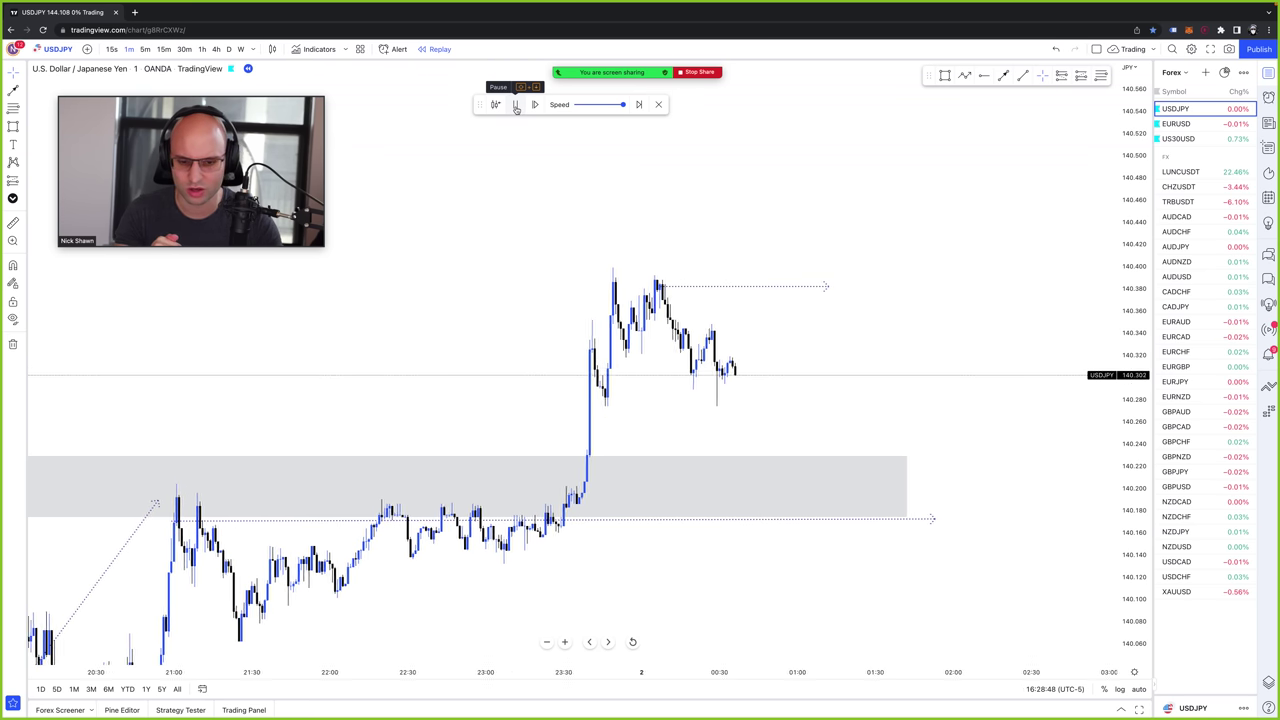
# - Play the replay until about 00:51, pause it, and step forward to about 00:57
pyautogui.click(516, 105)
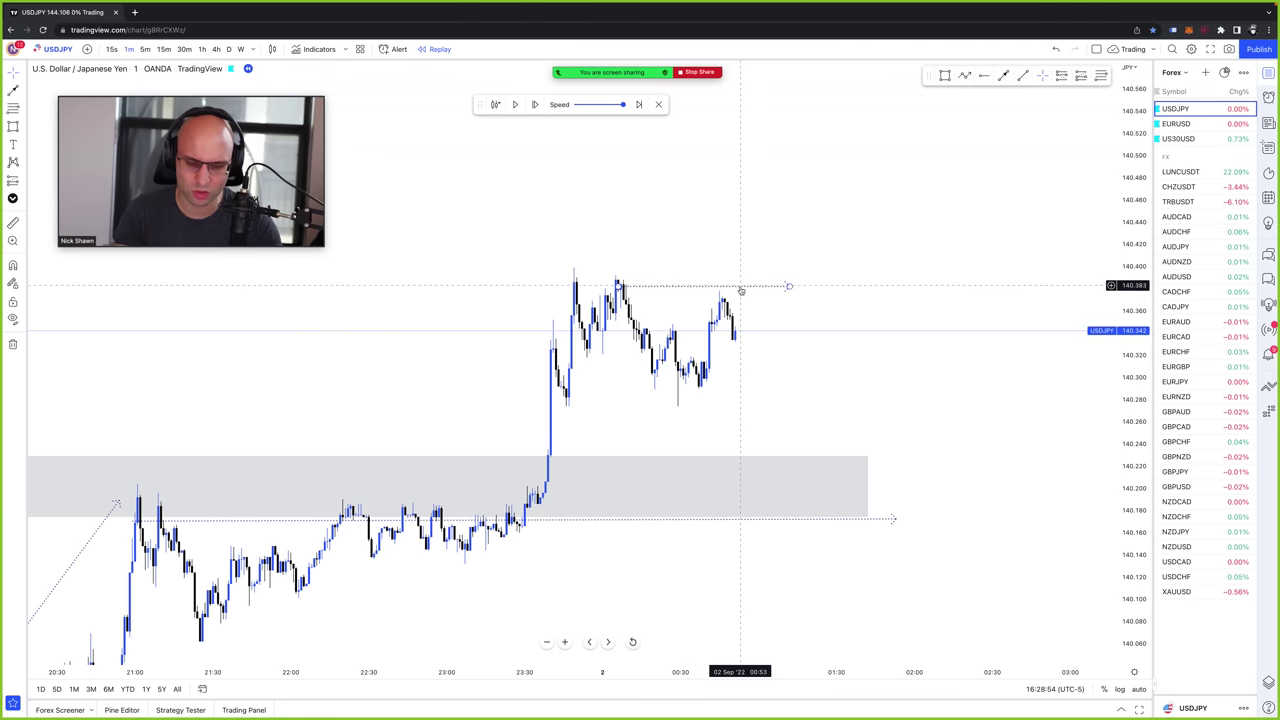
pyautogui.click(537, 105)
pyautogui.click(537, 105)
pyautogui.click(538, 105)
pyautogui.click(538, 105)
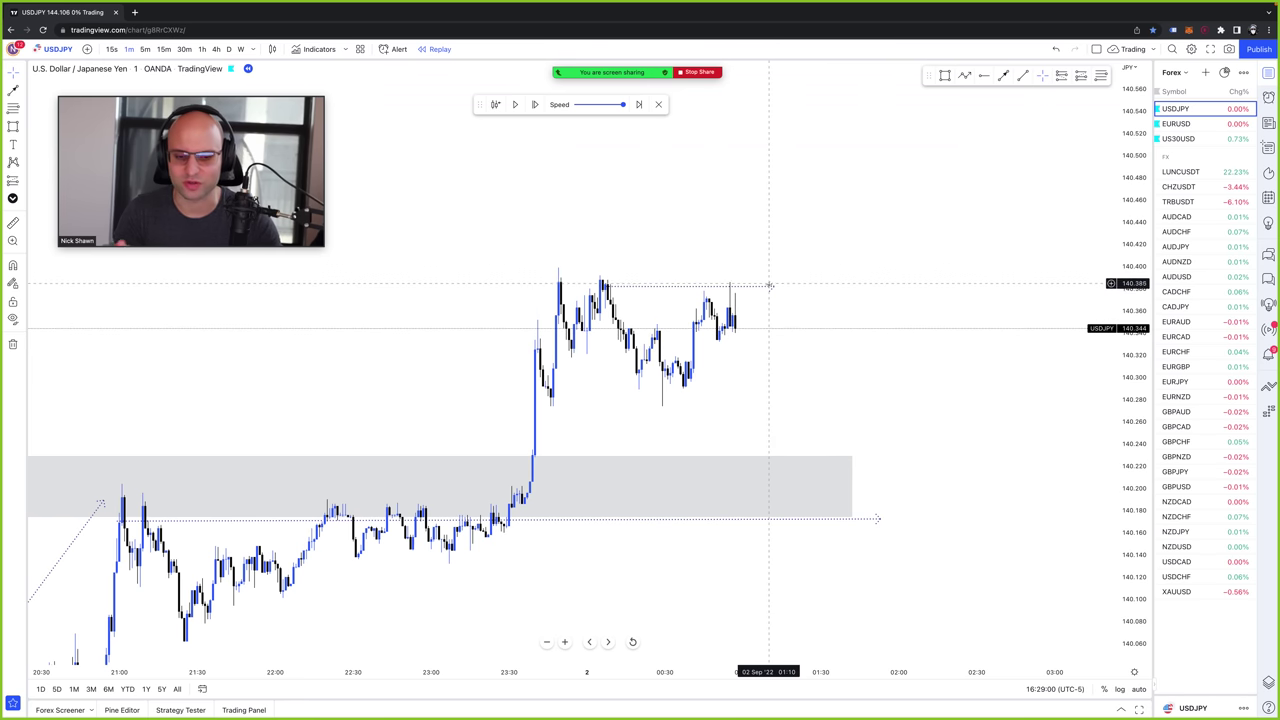
# - Draw a zone rectangle over the recent highs from 23:44 on 1 Sep to about 01:58 on 2 Sep, between about 140.361 and 140.393
pyautogui.click(772, 288)
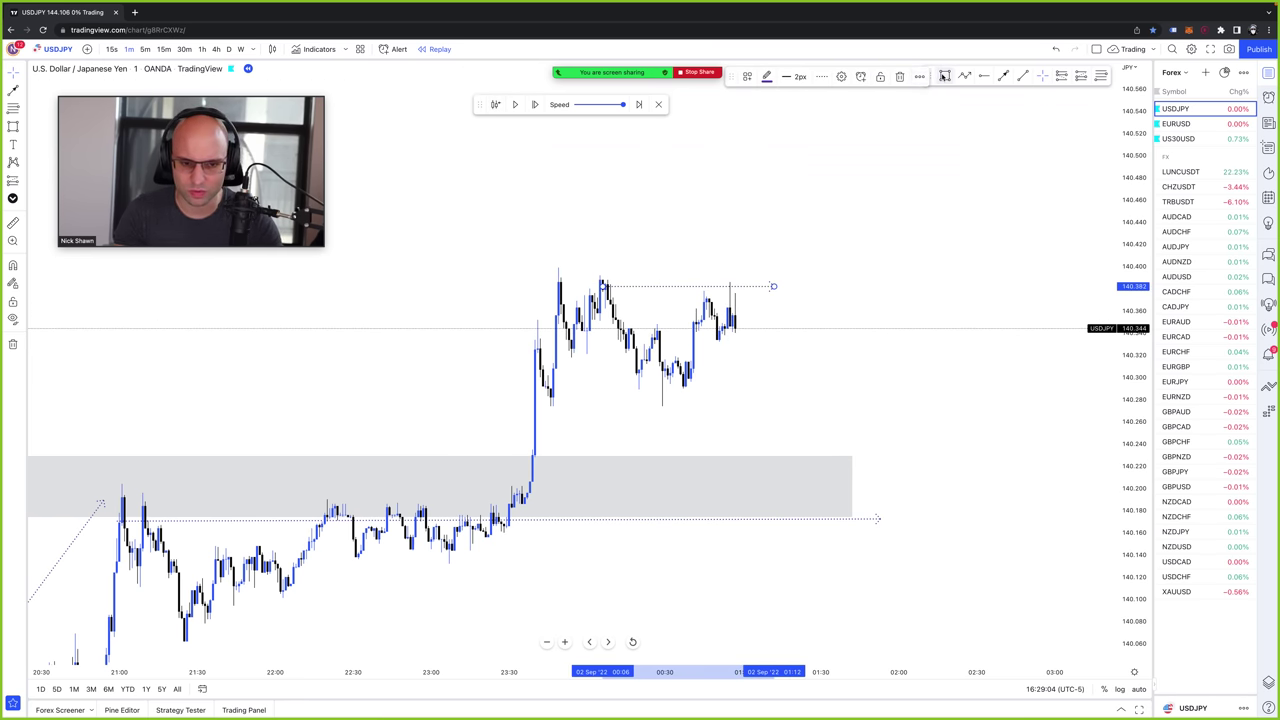
pyautogui.click(944, 76)
pyautogui.moveTo(545, 273); pyautogui.dragTo(895, 309)
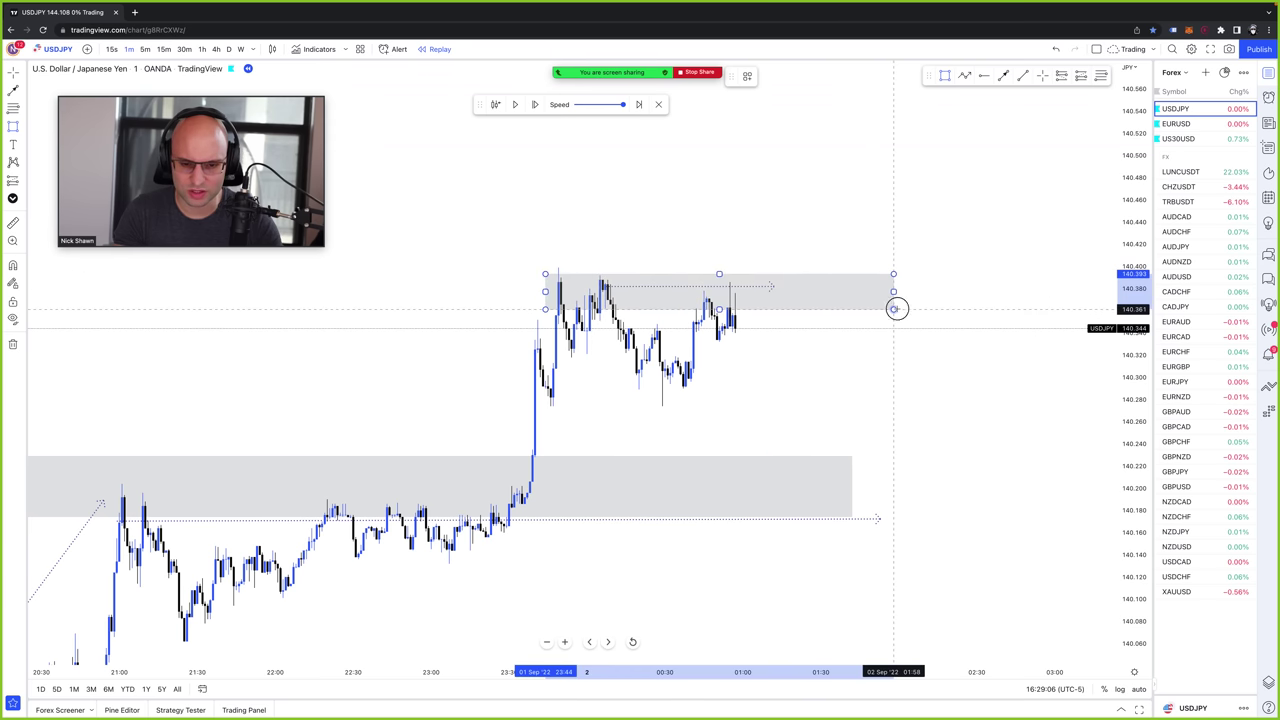
pyautogui.click(946, 277)
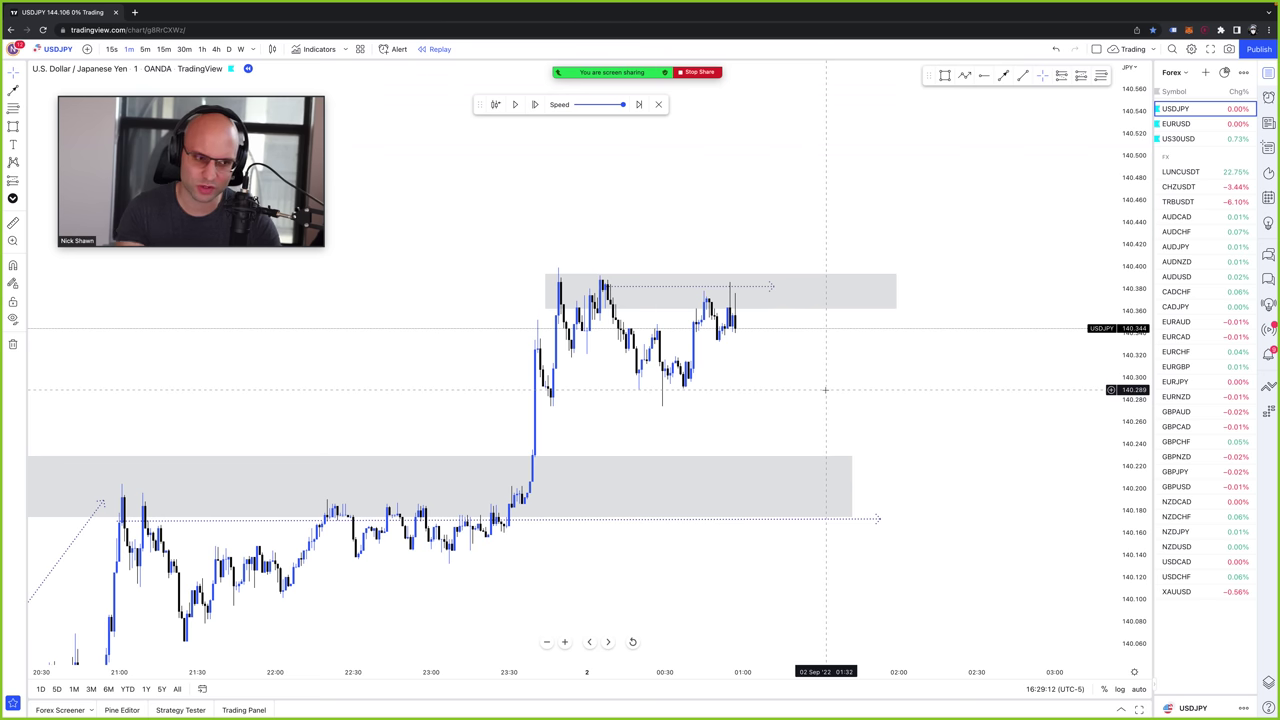
# - Shorten the new zone's dotted arrow to about 00:54, and draw another above the zone at about 140.423 from about 00:54 to 02:00
pyautogui.click(773, 287)
pyautogui.moveTo(773, 287); pyautogui.dragTo(728, 287)
pyautogui.click(896, 146)
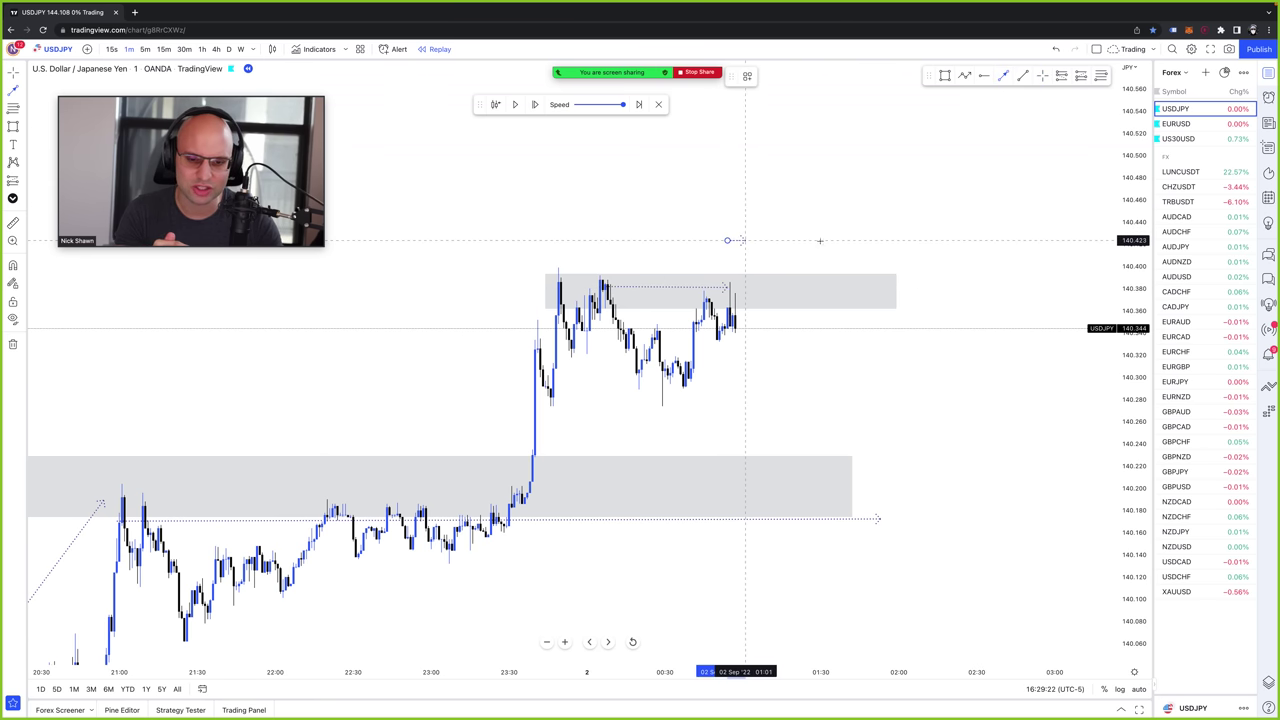
pyautogui.click(897, 240)
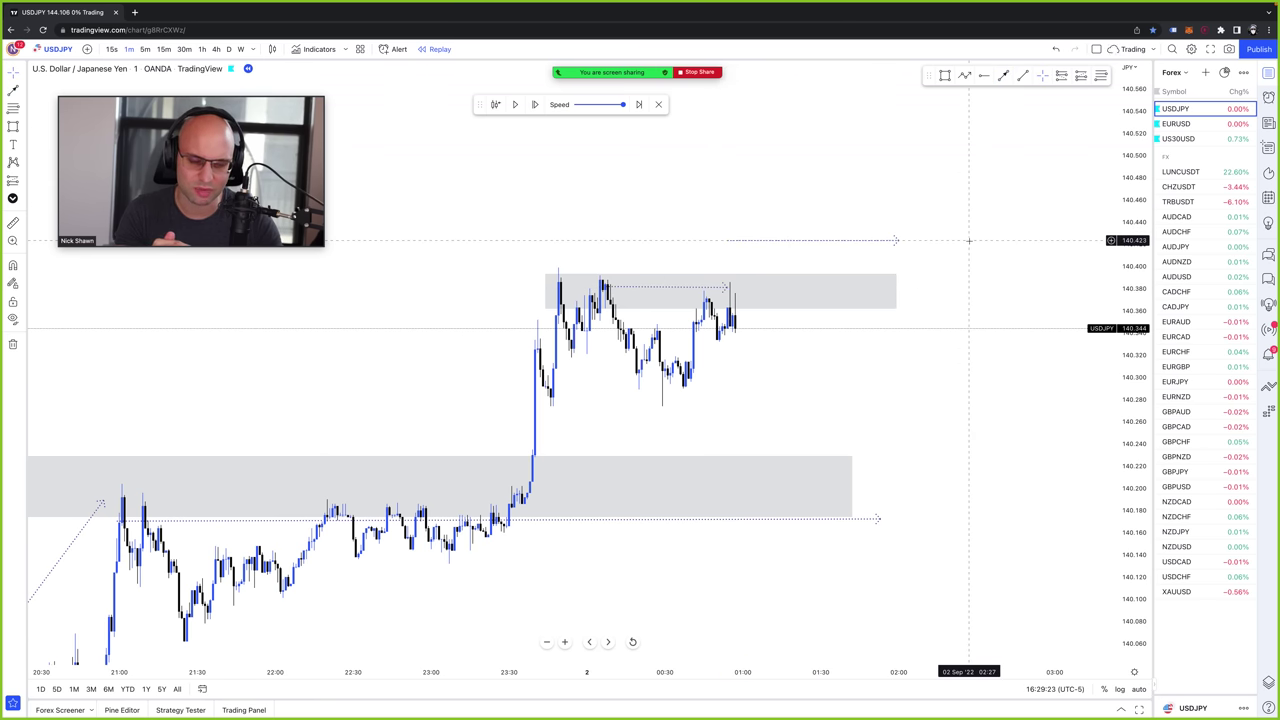
pyautogui.click(765, 241)
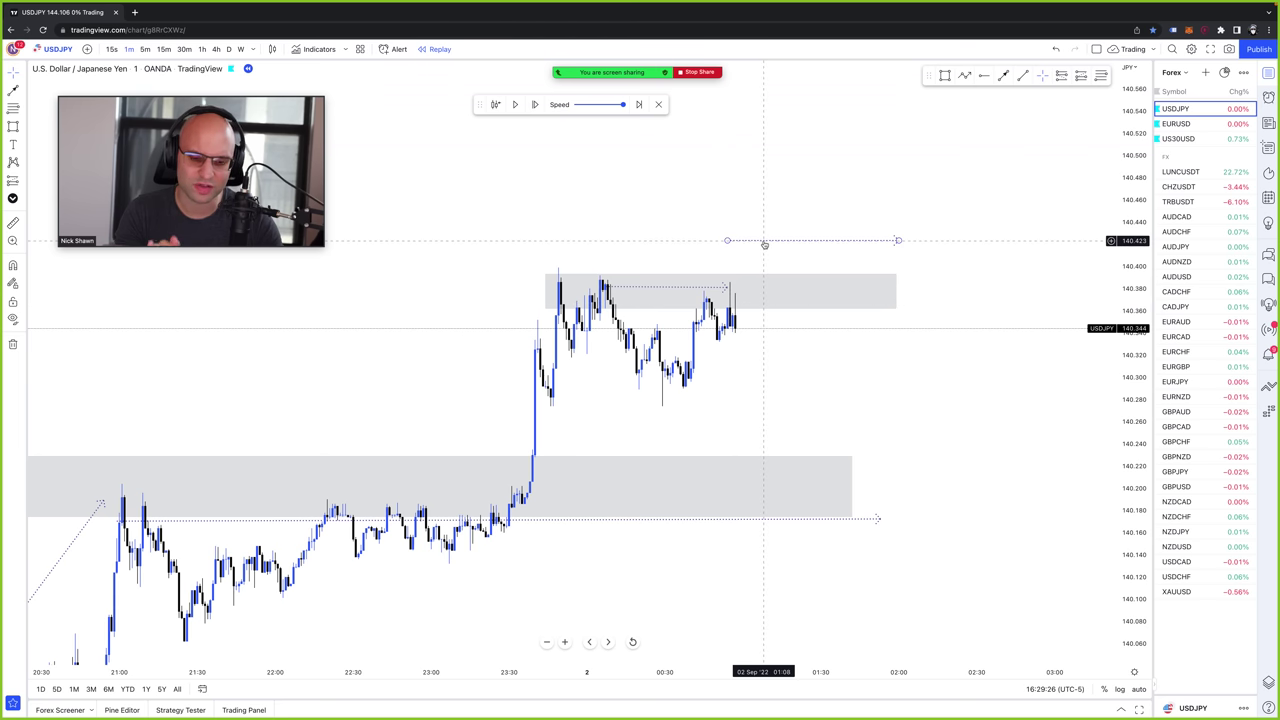
# - Measure the fall from the upper zone's lower edge to about 140.196, and move the lower dotted arrow's tip there at about 01:28
pyautogui.keyDown('shift'); pyautogui.click(741, 309); pyautogui.keyUp('shift')
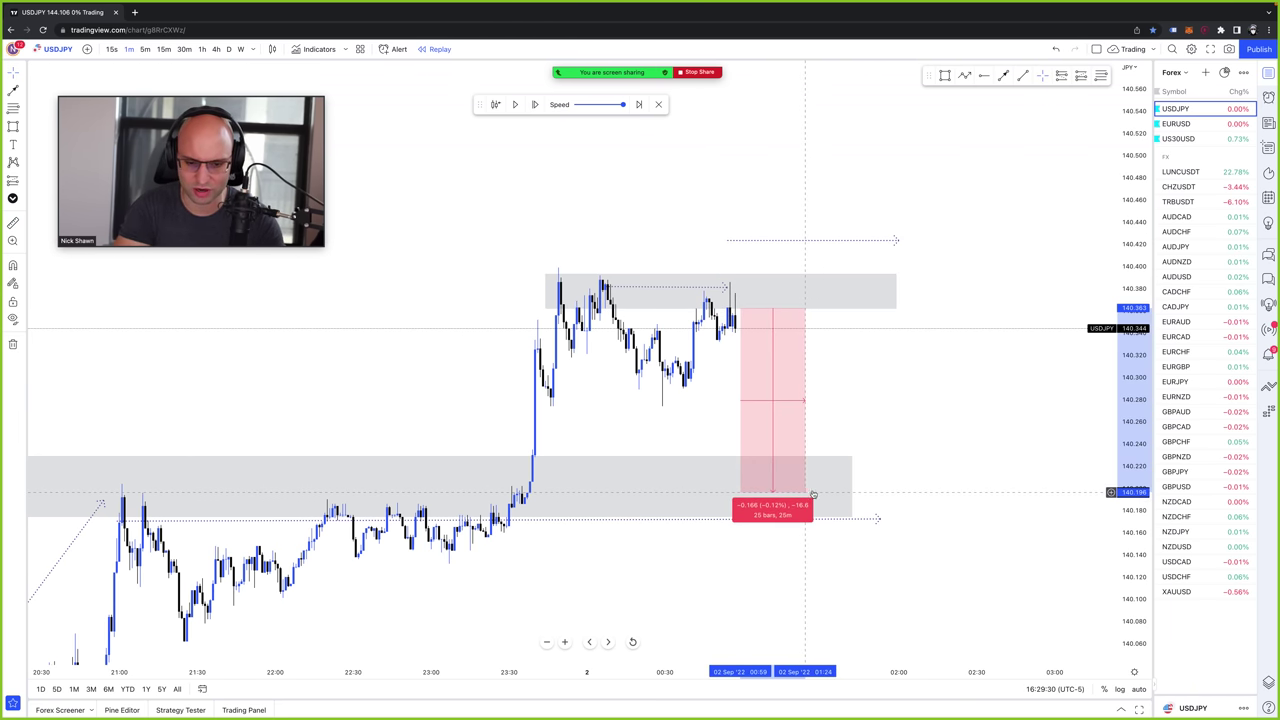
pyautogui.click(893, 466)
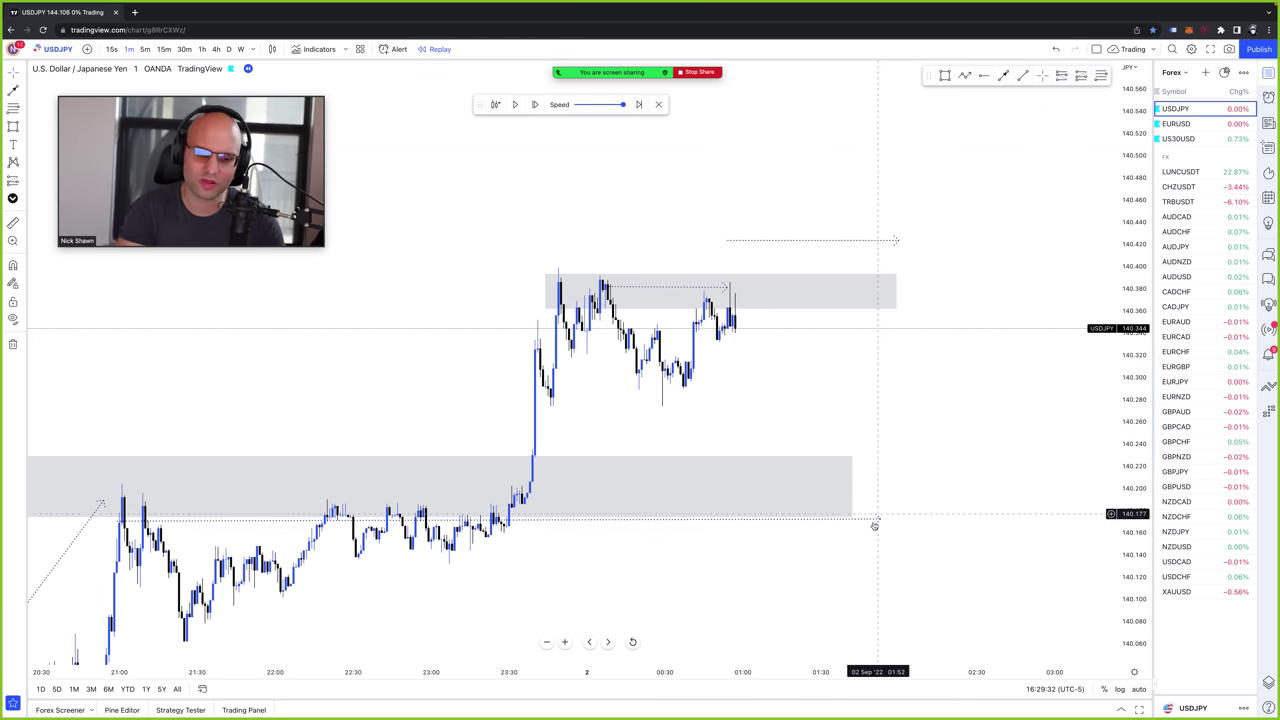
pyautogui.moveTo(878, 519); pyautogui.dragTo(815, 493)
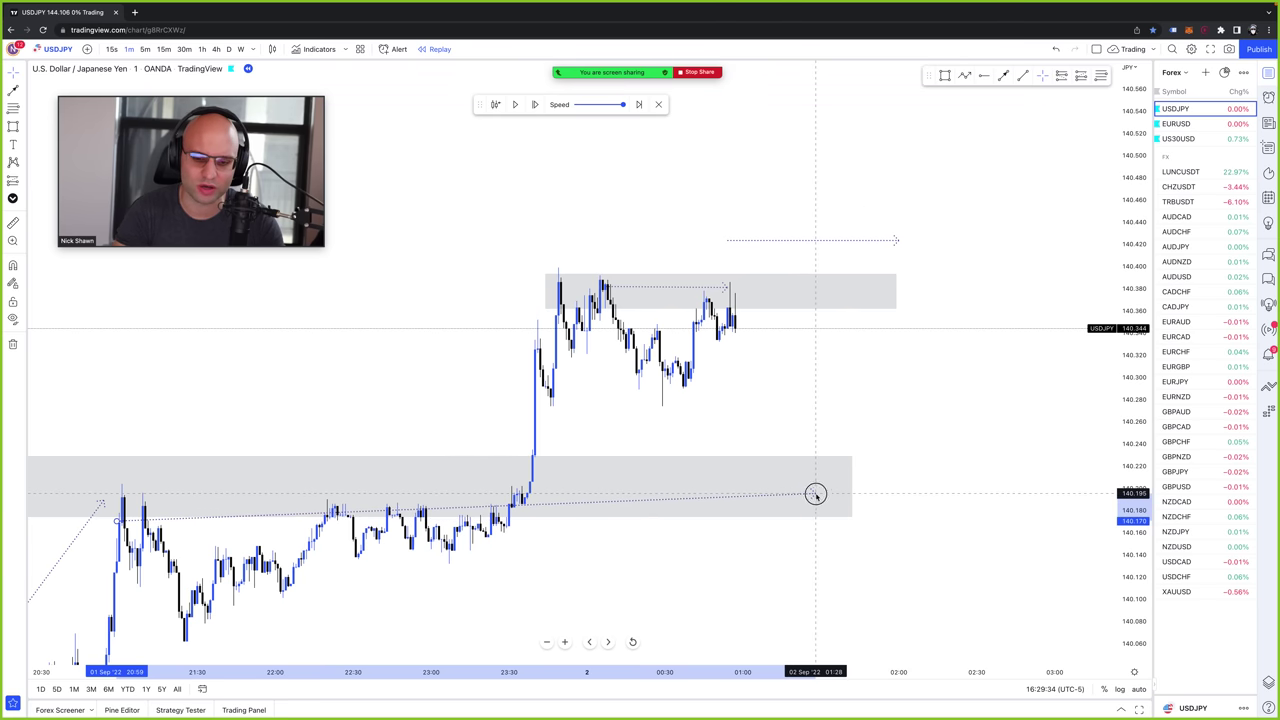
pyautogui.click(927, 370)
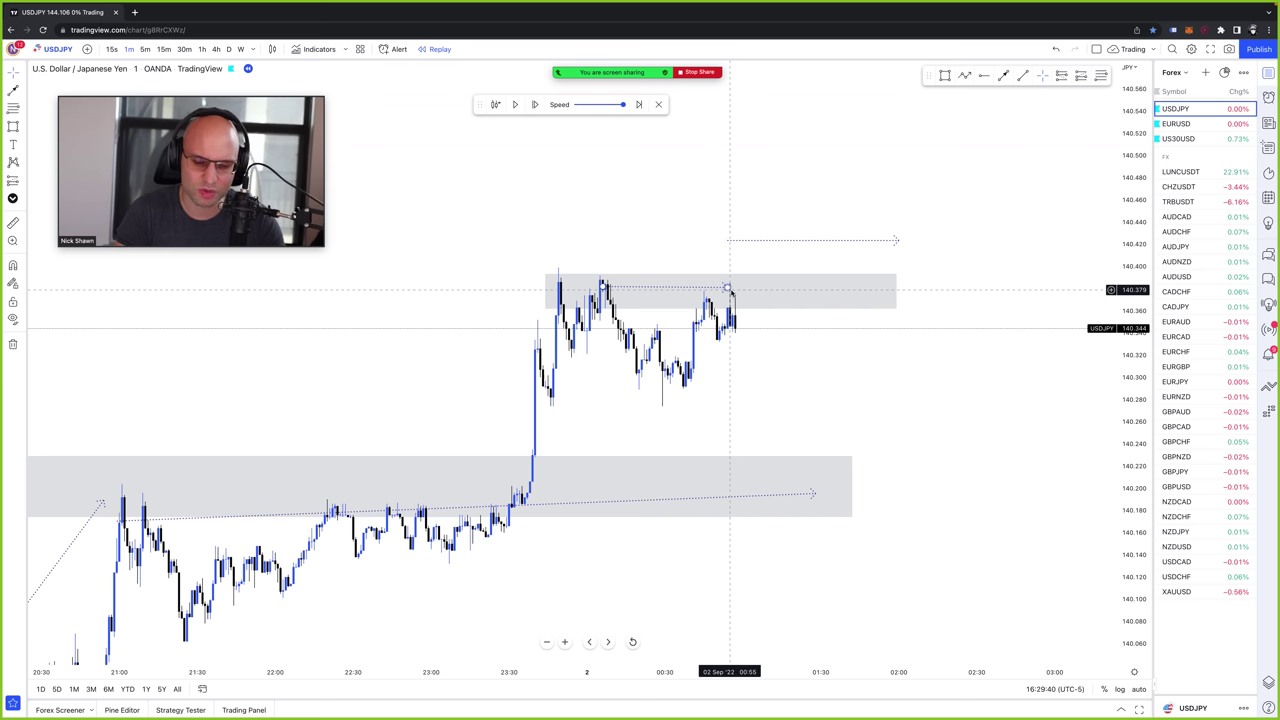
# - Lower the dotted arrow above the upper zone to about 140.418 and advance the replay to about 01:18
pyautogui.moveTo(760, 241); pyautogui.dragTo(761, 247)
pyautogui.click(743, 271)
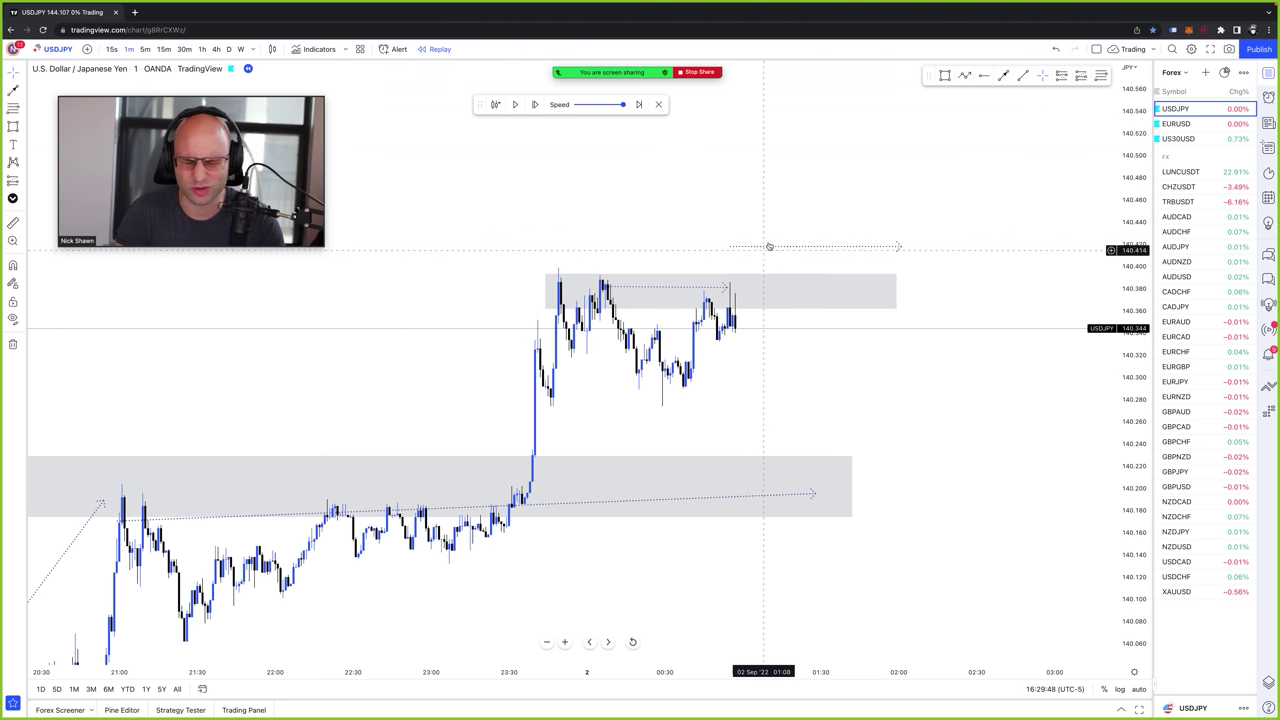
pyautogui.click(534, 104)
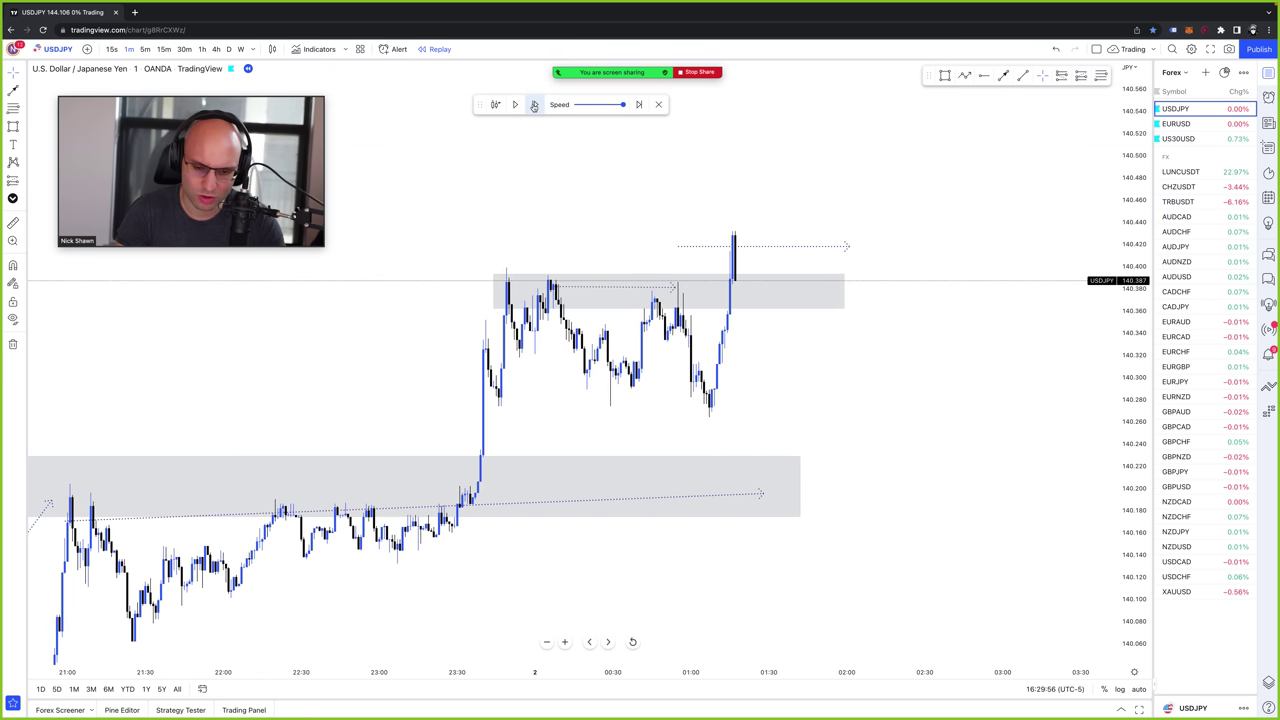
pyautogui.click(533, 105)
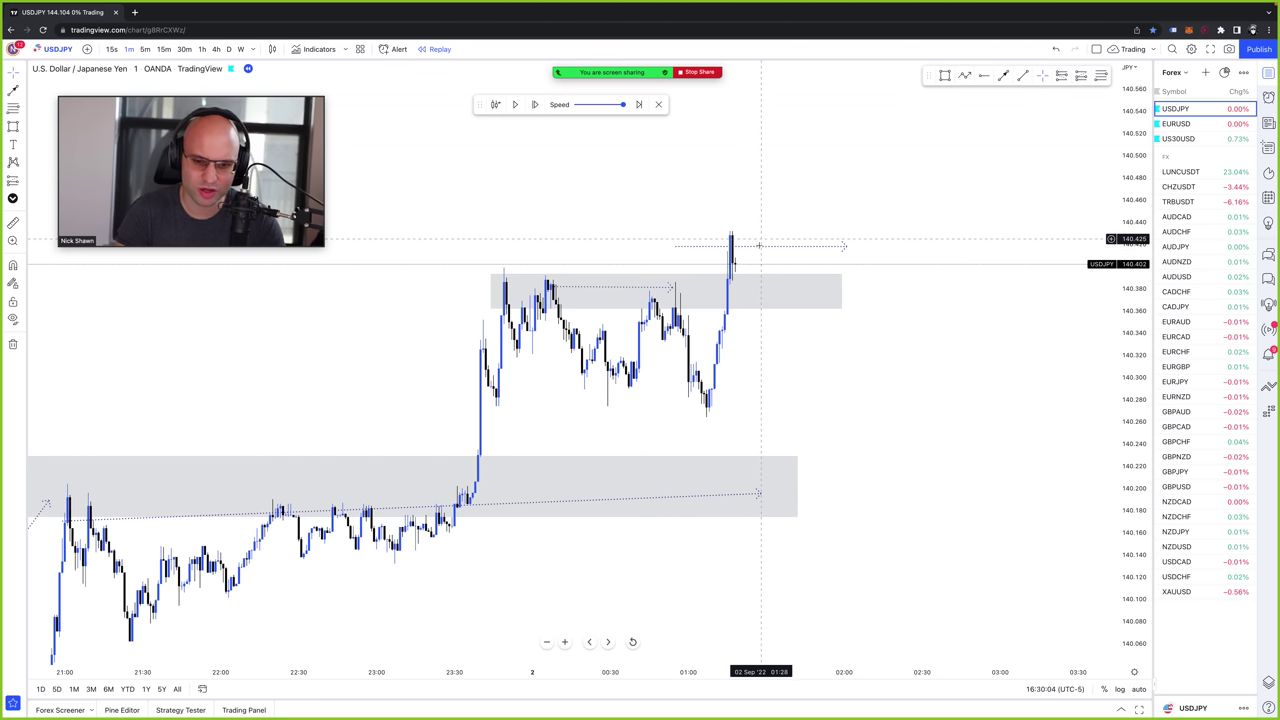
# - Measure the rise from about 140.194 in the lower zone to just above the top dotted arrow's level
pyautogui.hscroll(-2, 918, 426)
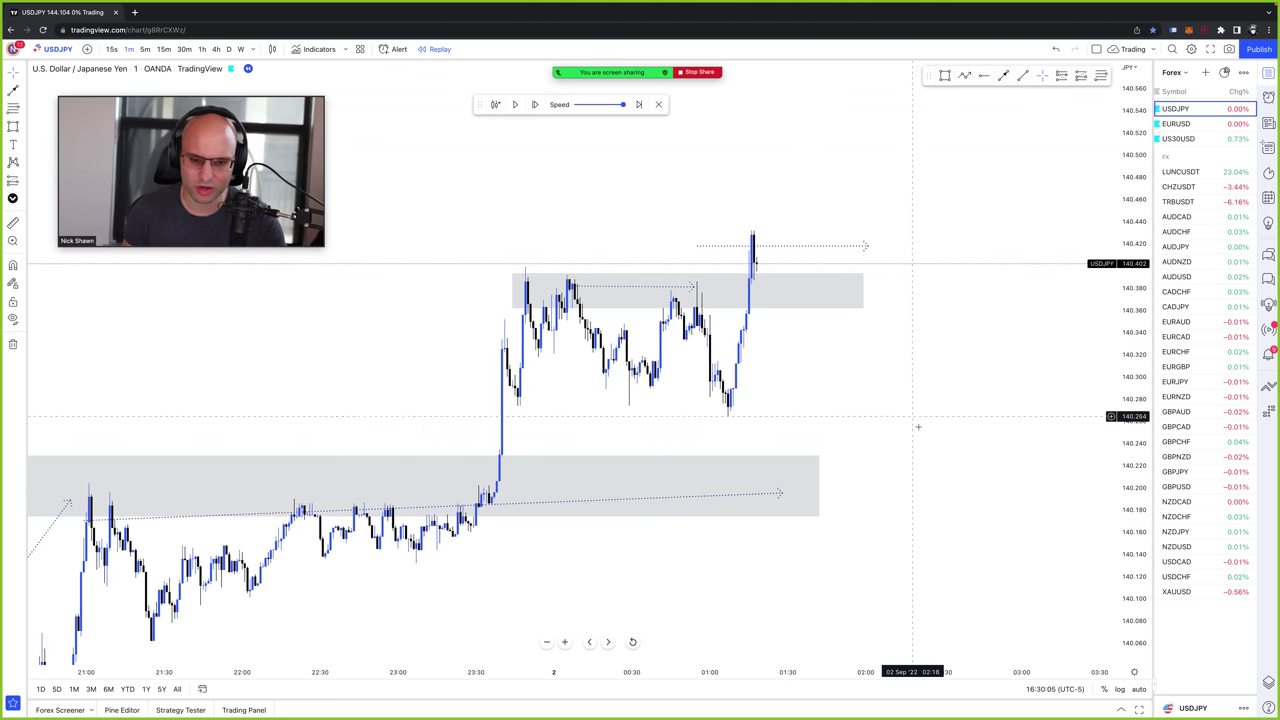
pyautogui.keyDown('shift'); pyautogui.click(852, 494); pyautogui.keyUp('shift')
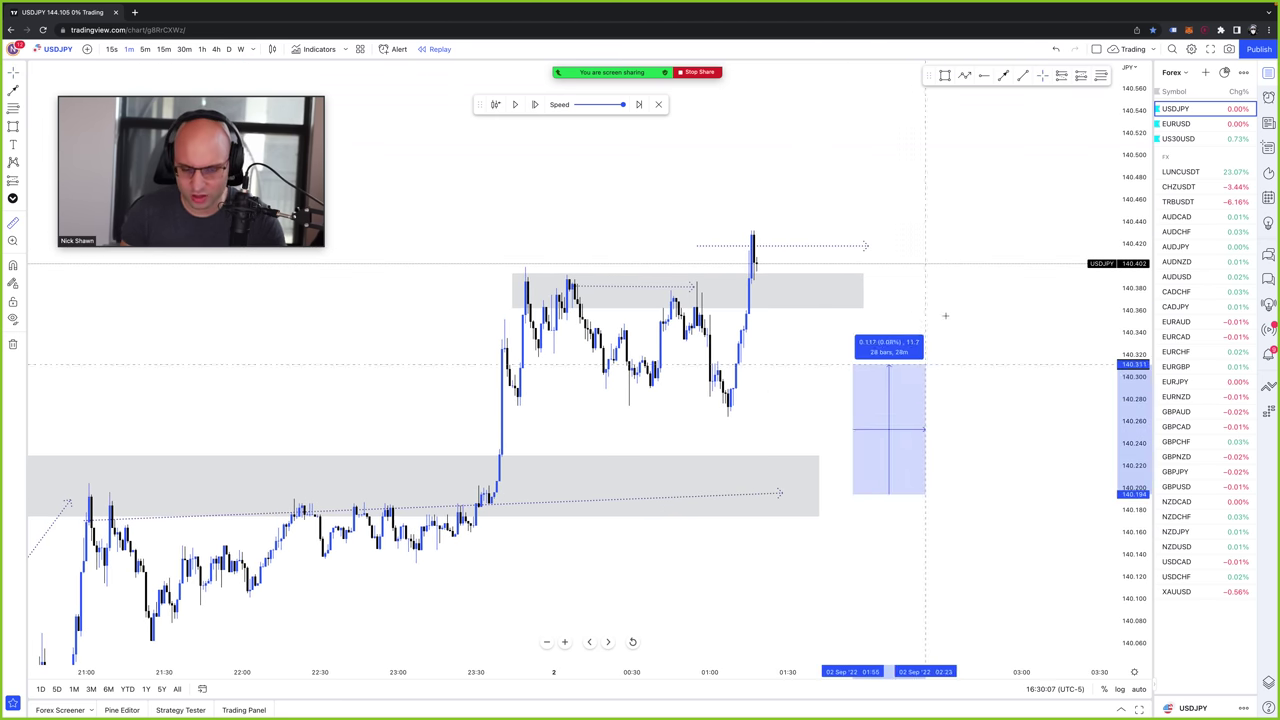
pyautogui.click(988, 239)
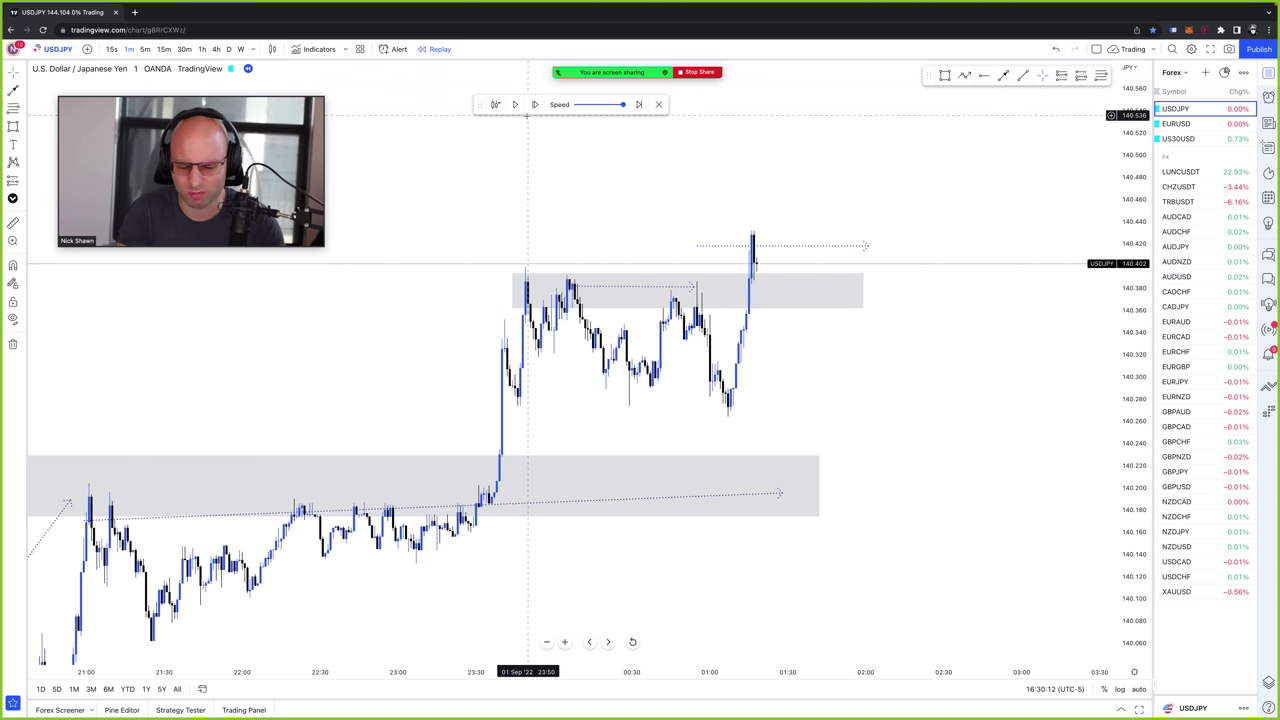
# - Step the replay forward bar by bar to about 01:35
pyautogui.click(533, 106)
pyautogui.click(534, 106)
pyautogui.click(534, 106)
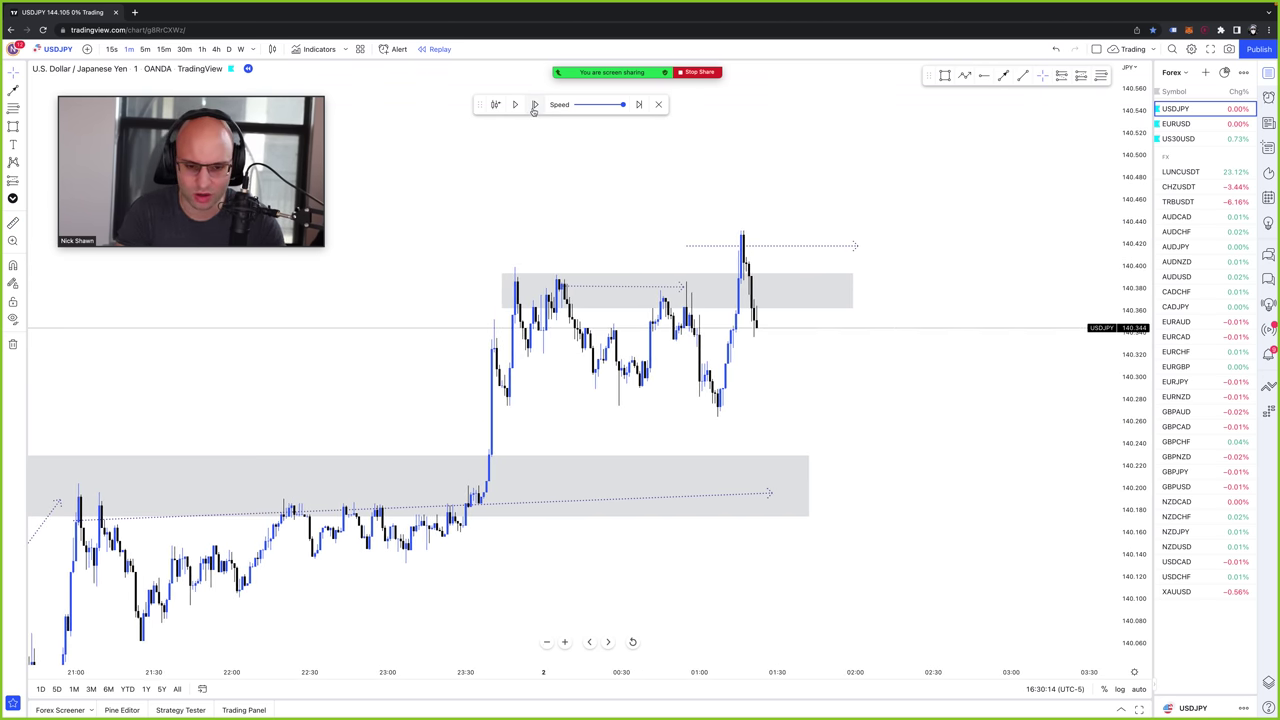
pyautogui.click(534, 106)
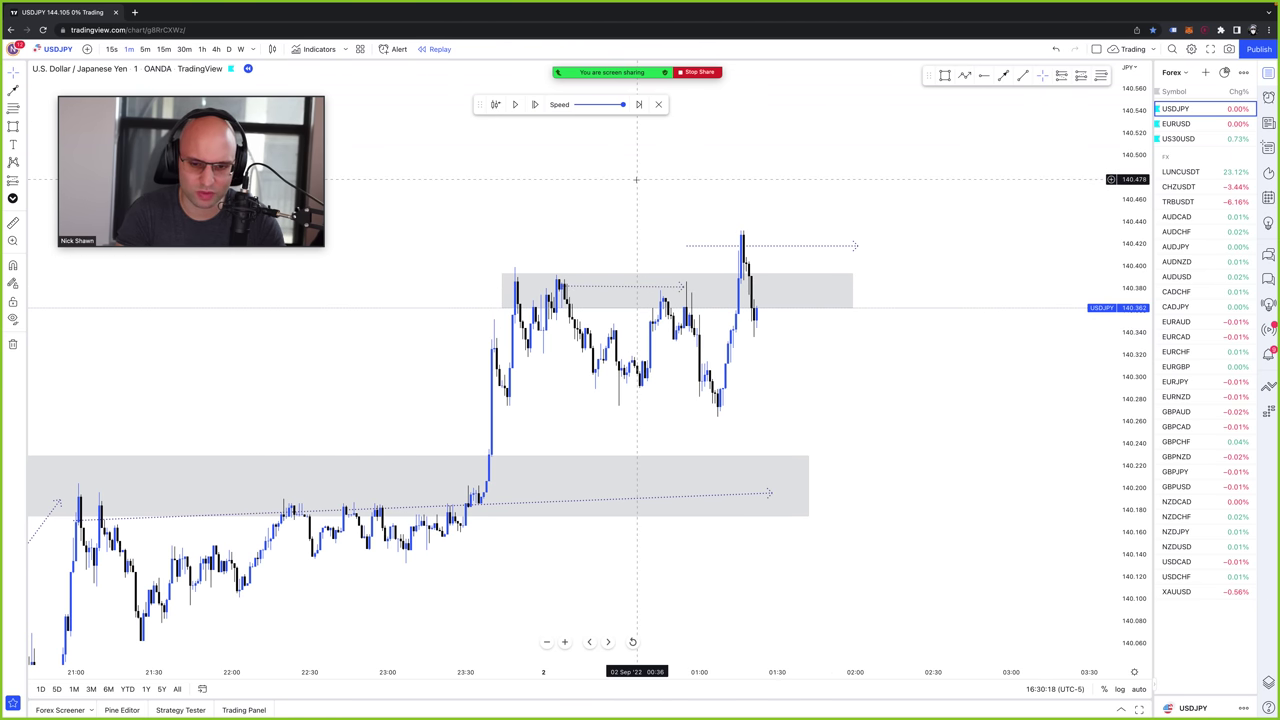
pyautogui.click(534, 106)
pyautogui.click(534, 106)
pyautogui.click(534, 106)
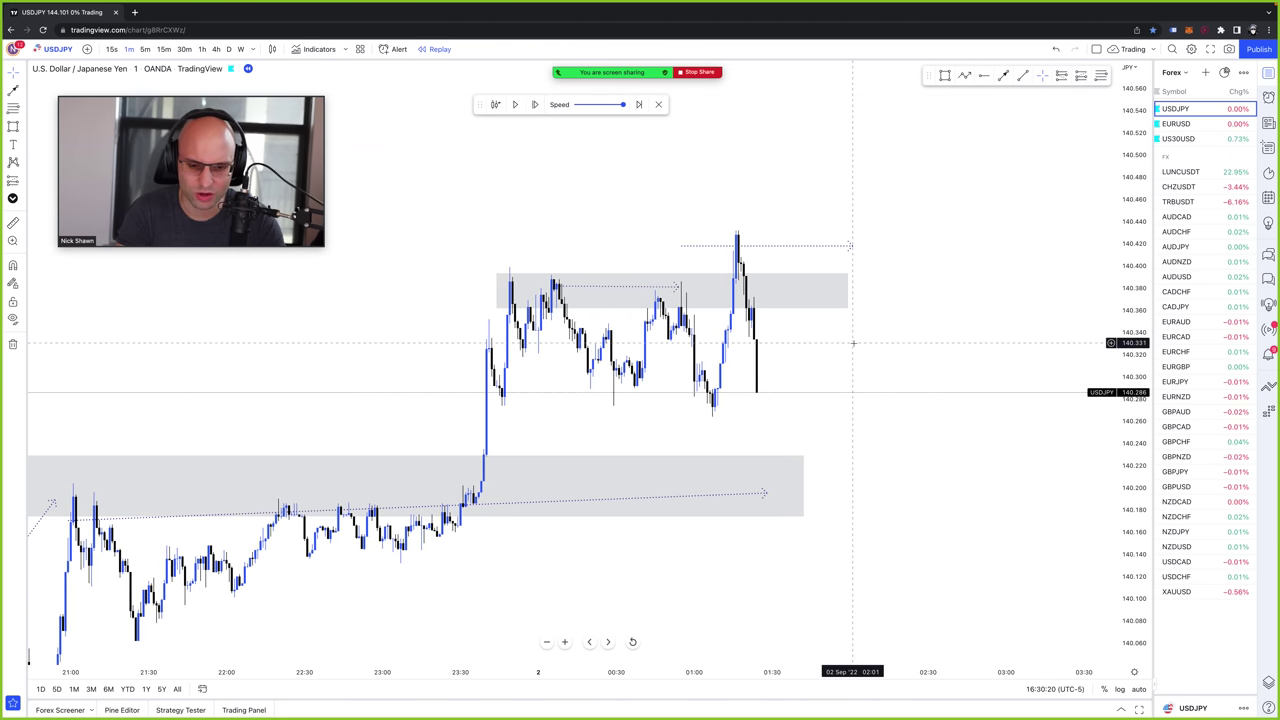
pyautogui.click(535, 105)
pyautogui.click(535, 105)
pyautogui.click(535, 105)
pyautogui.click(535, 105)
pyautogui.click(535, 105)
pyautogui.click(535, 105)
pyautogui.click(535, 105)
pyautogui.click(535, 105)
pyautogui.click(535, 105)
pyautogui.click(535, 105)
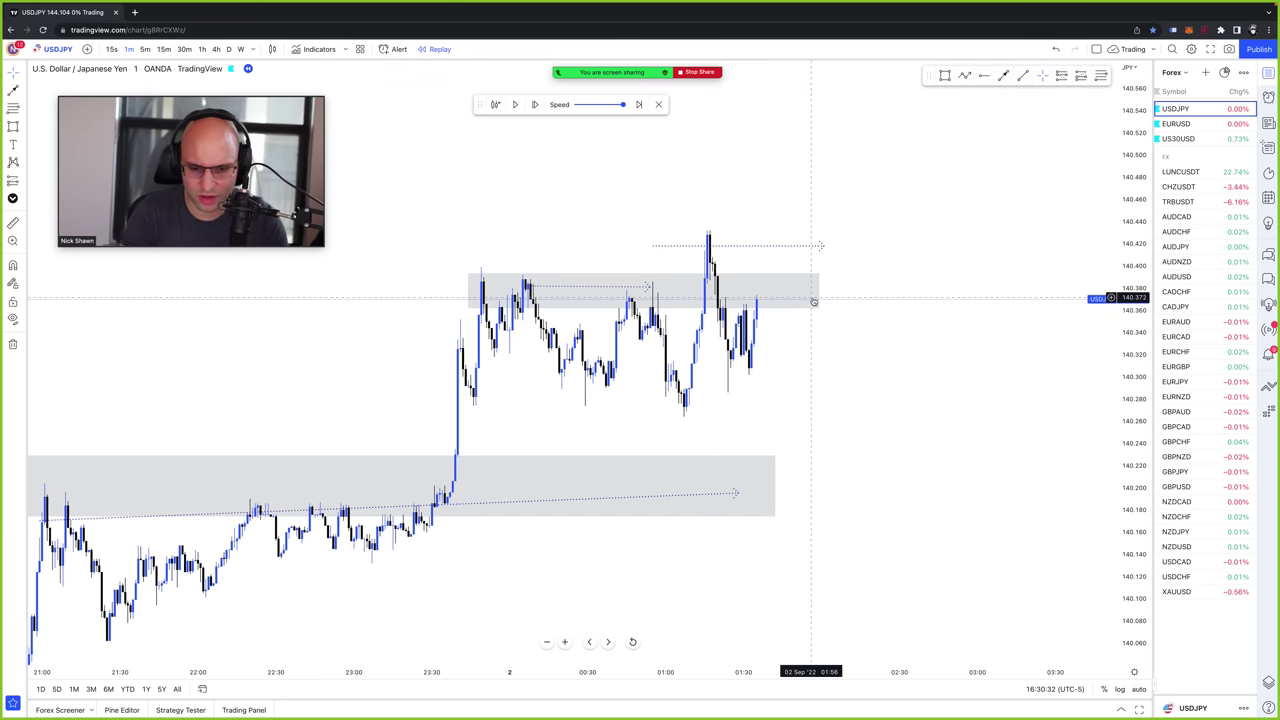
# - Overlay a rectangle on the upper zone from about 23:47 to 03:16 between 140.371 and 140.394, and extend the original zone to about 02:24
pyautogui.scroll(2, 810, 245)
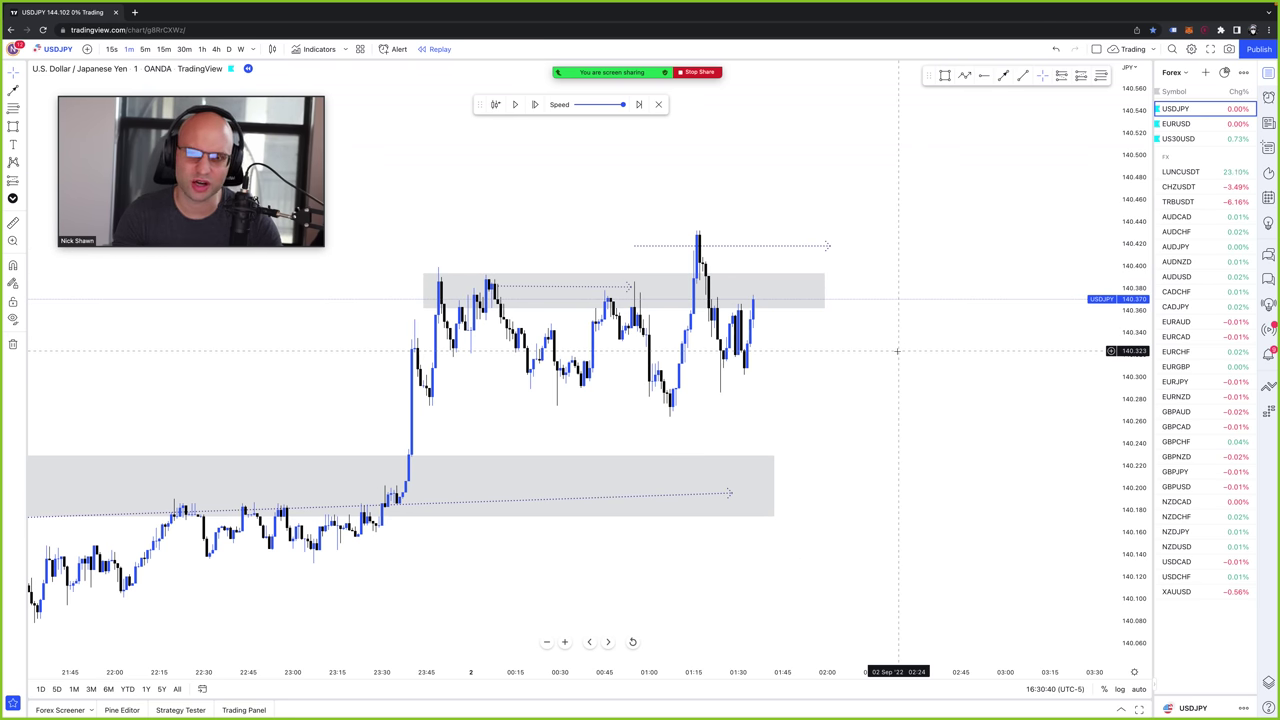
pyautogui.click(432, 272)
pyautogui.click(1052, 298)
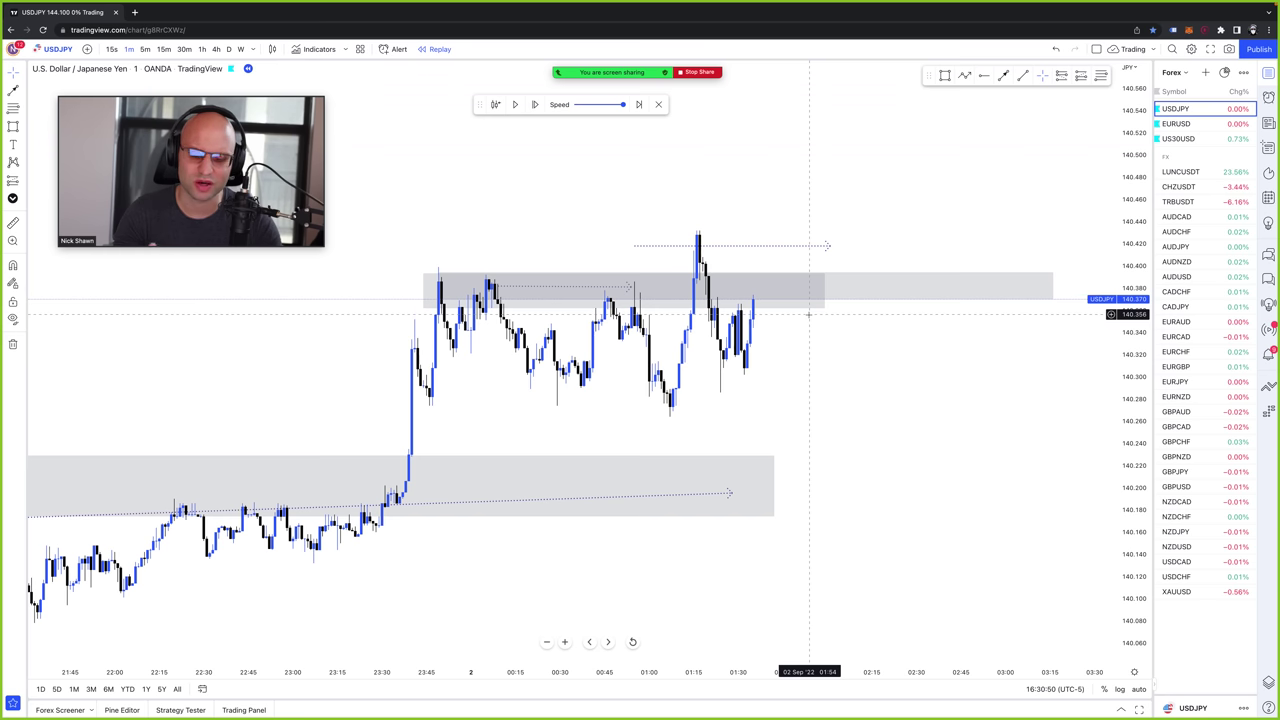
pyautogui.moveTo(823, 306); pyautogui.dragTo(897, 306)
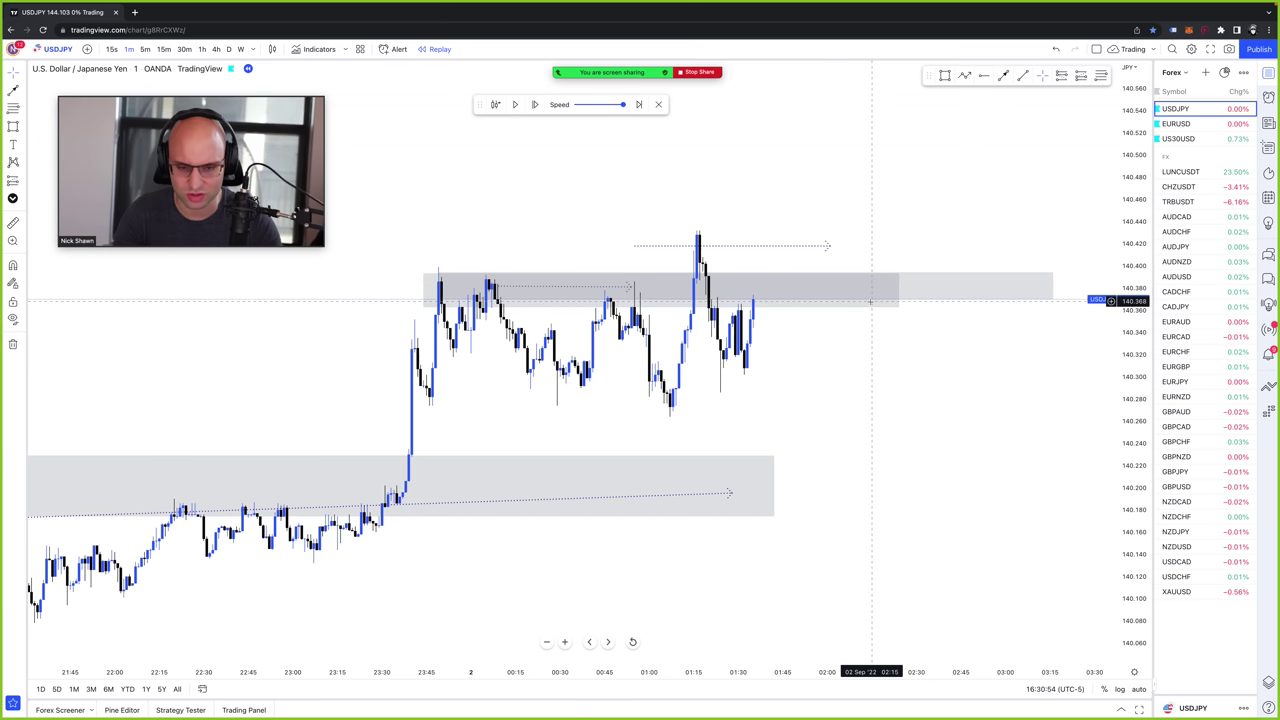
# - Draw a dotted arrow from the latest candle at about 140.370, 01:35, across the upper zone to about 02:10
pyautogui.click(830, 246)
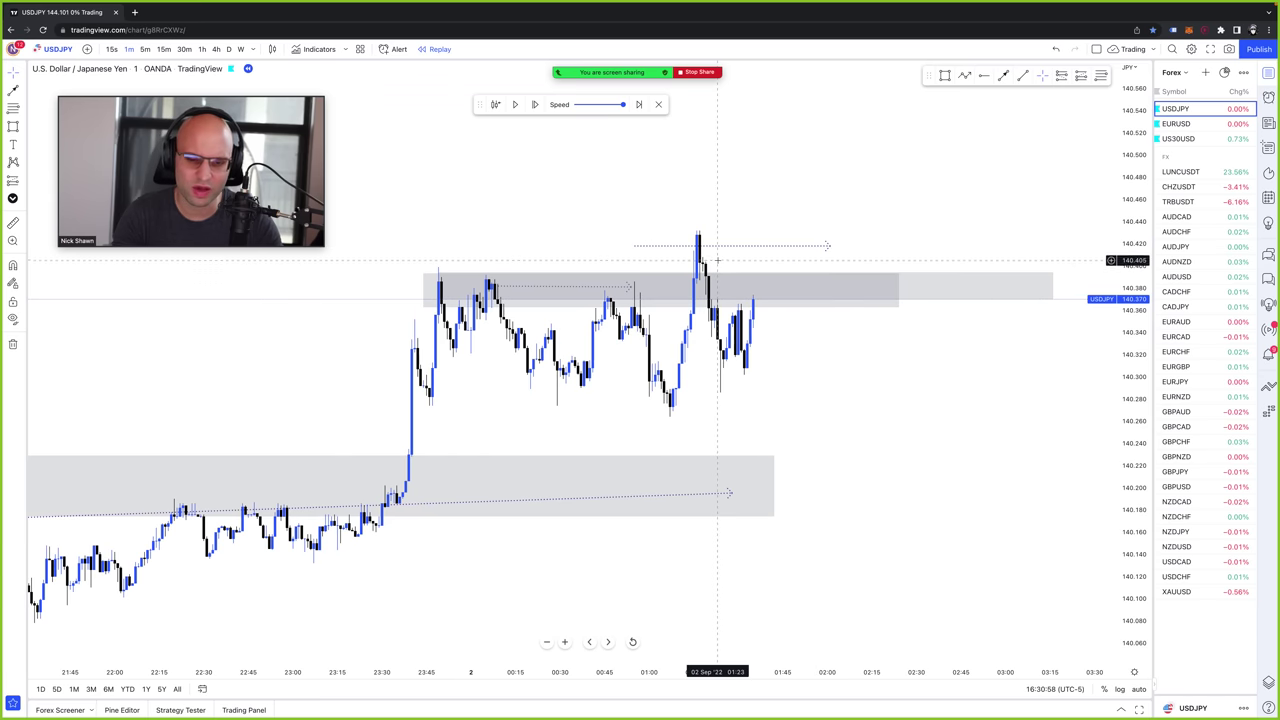
pyautogui.click(1004, 77)
pyautogui.click(736, 312)
pyautogui.click(856, 299)
pyautogui.moveTo(737, 313); pyautogui.dragTo(755, 299)
pyautogui.click(895, 205)
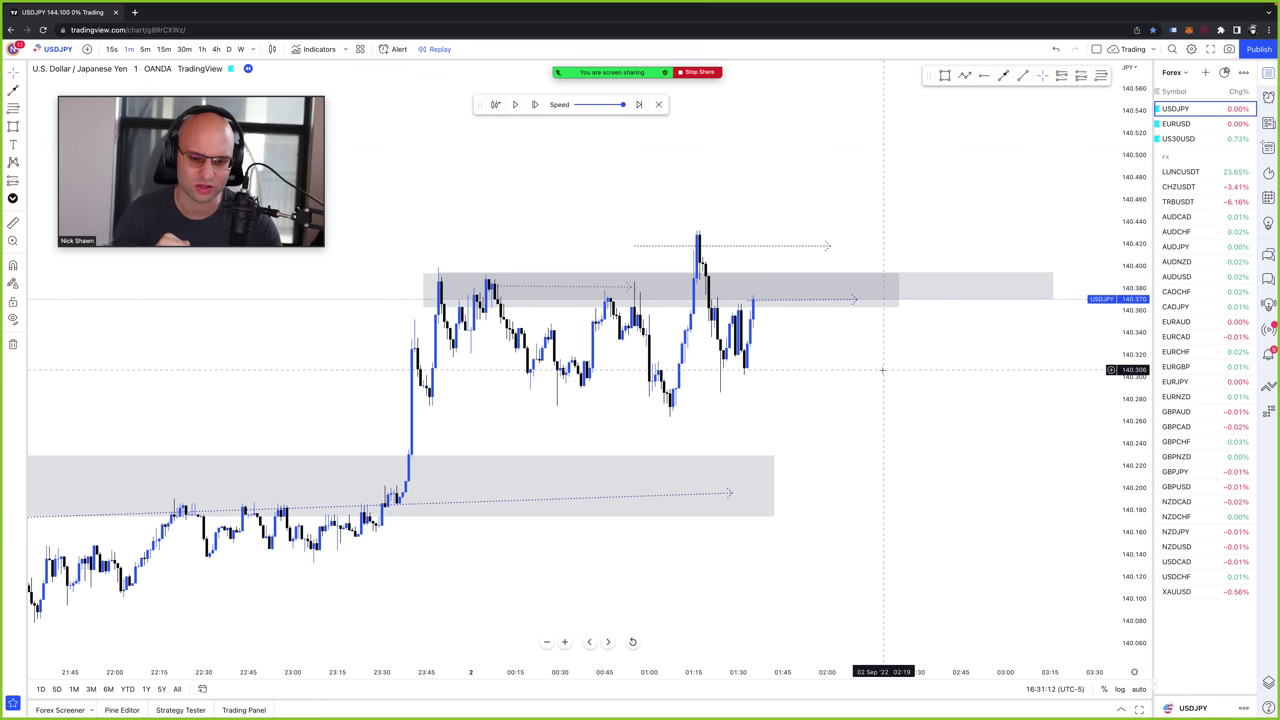
# - Draw a path arrow from the upper zone at about 01:40, 140.376, down to the lower zone's level at about 01:57, 140.197
pyautogui.scroll(1, 882, 370)
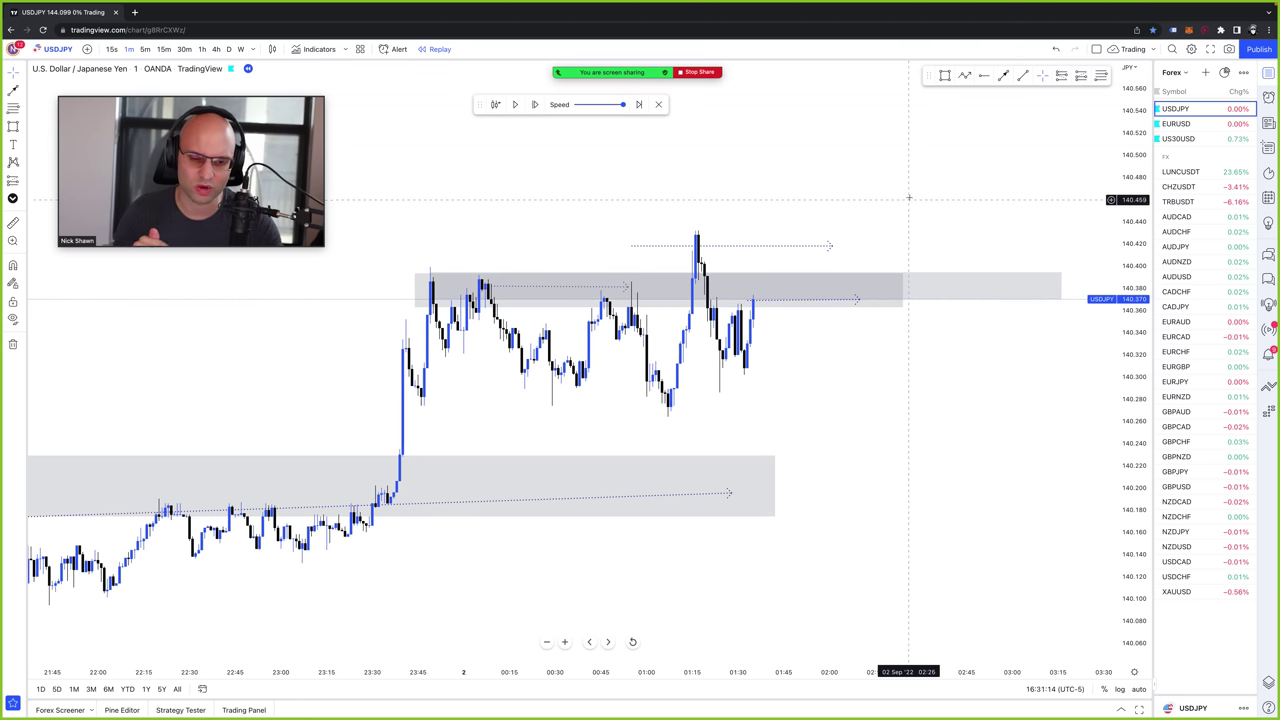
pyautogui.click(962, 76)
pyautogui.click(770, 292)
pyautogui.click(819, 491)
pyautogui.click(893, 479)
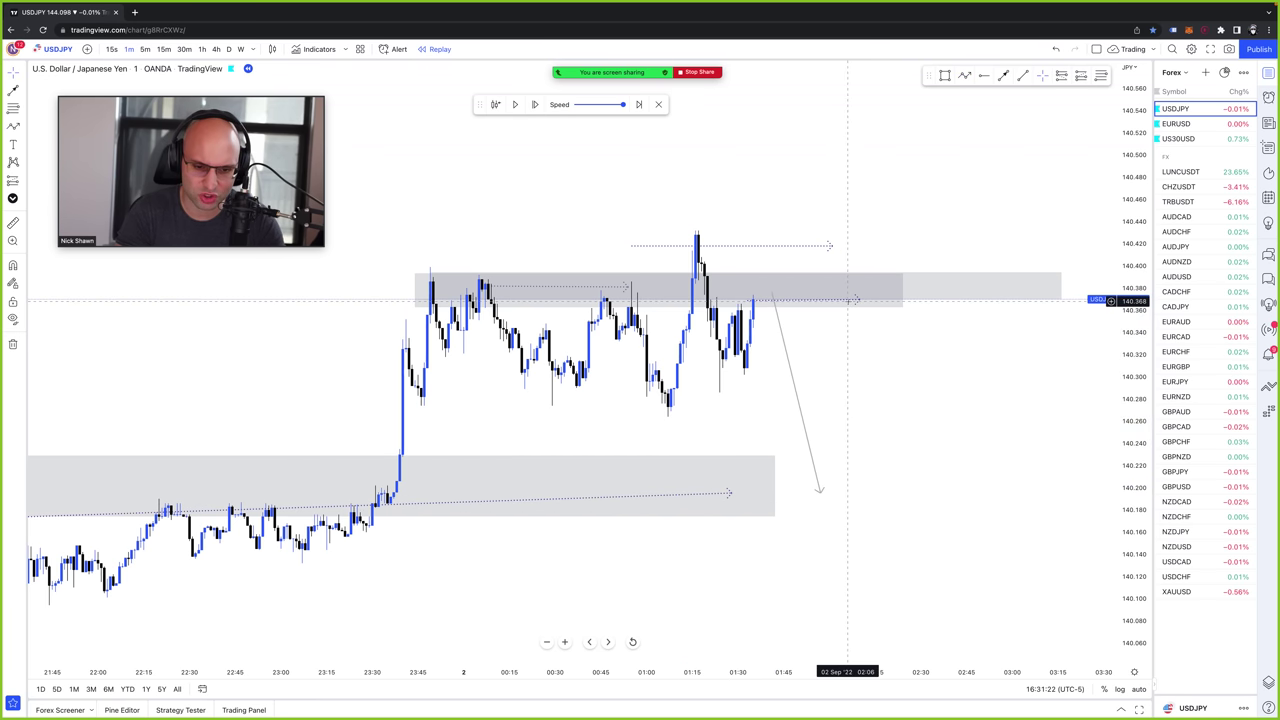
# - Extend the top dotted arrow to about 02:23 and step the replay forward to about 01:47
pyautogui.moveTo(829, 245); pyautogui.dragTo(898, 245)
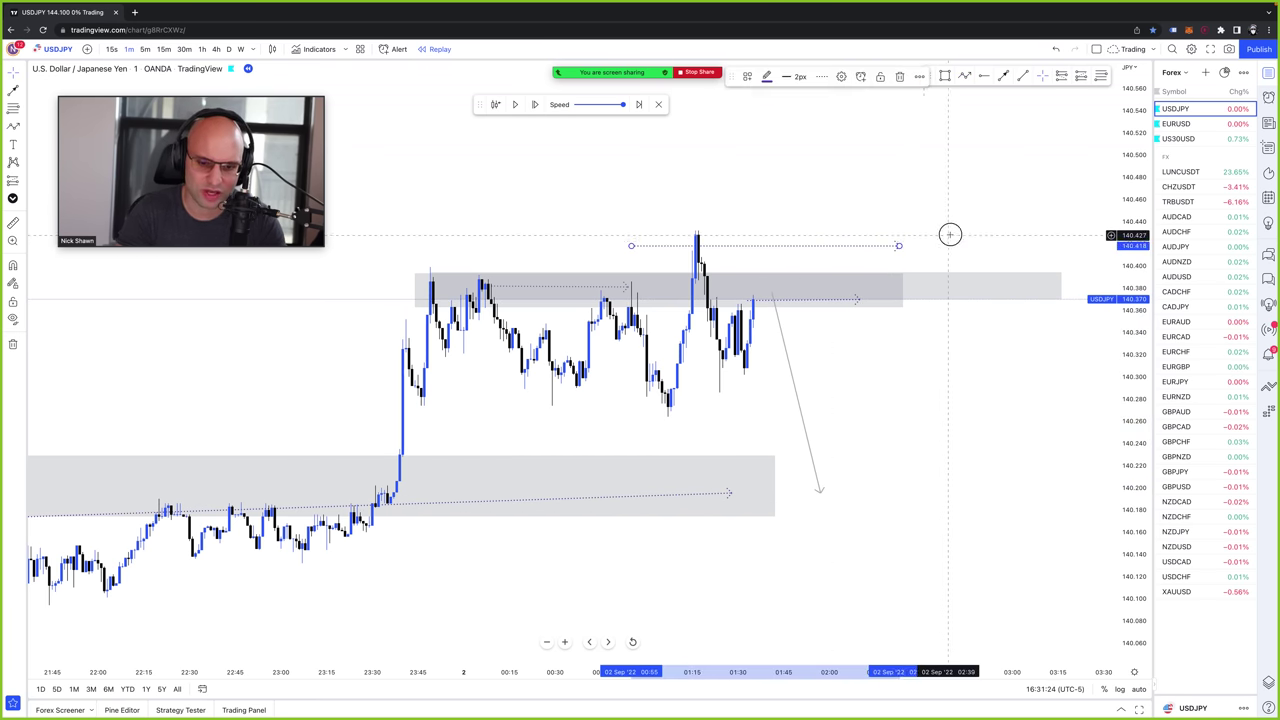
pyautogui.click(945, 237)
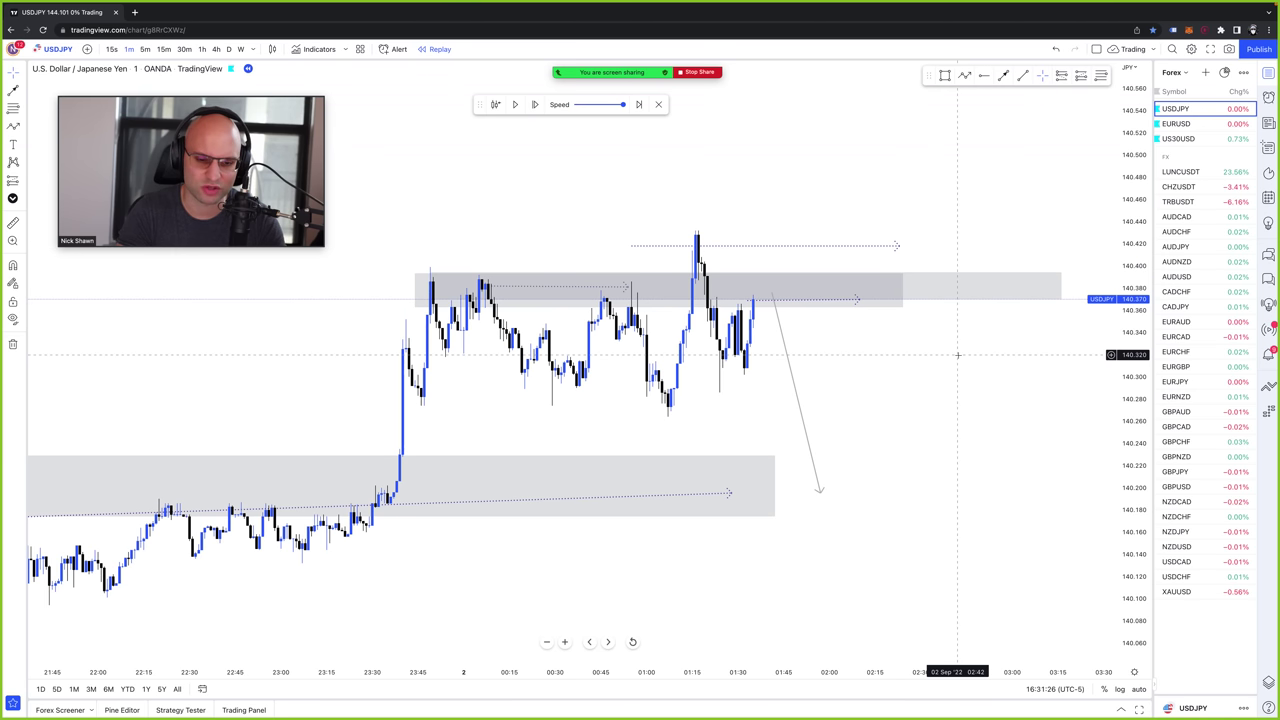
pyautogui.click(534, 105)
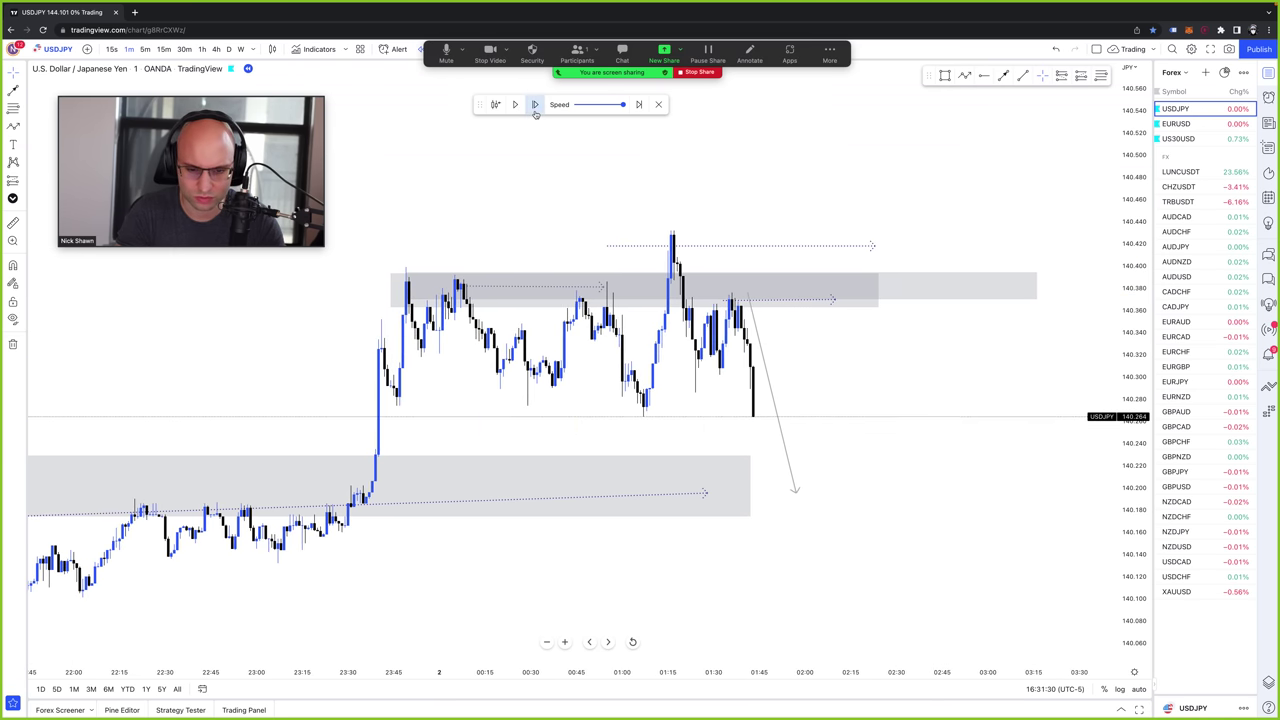
pyautogui.click(534, 105)
pyautogui.click(534, 105)
pyautogui.click(534, 105)
pyautogui.click(534, 105)
# - Extend the lower zone to about 02:26 and move the path arrow's tip to about 140.202 at 02:12
pyautogui.moveTo(740, 489); pyautogui.dragTo(871, 488)
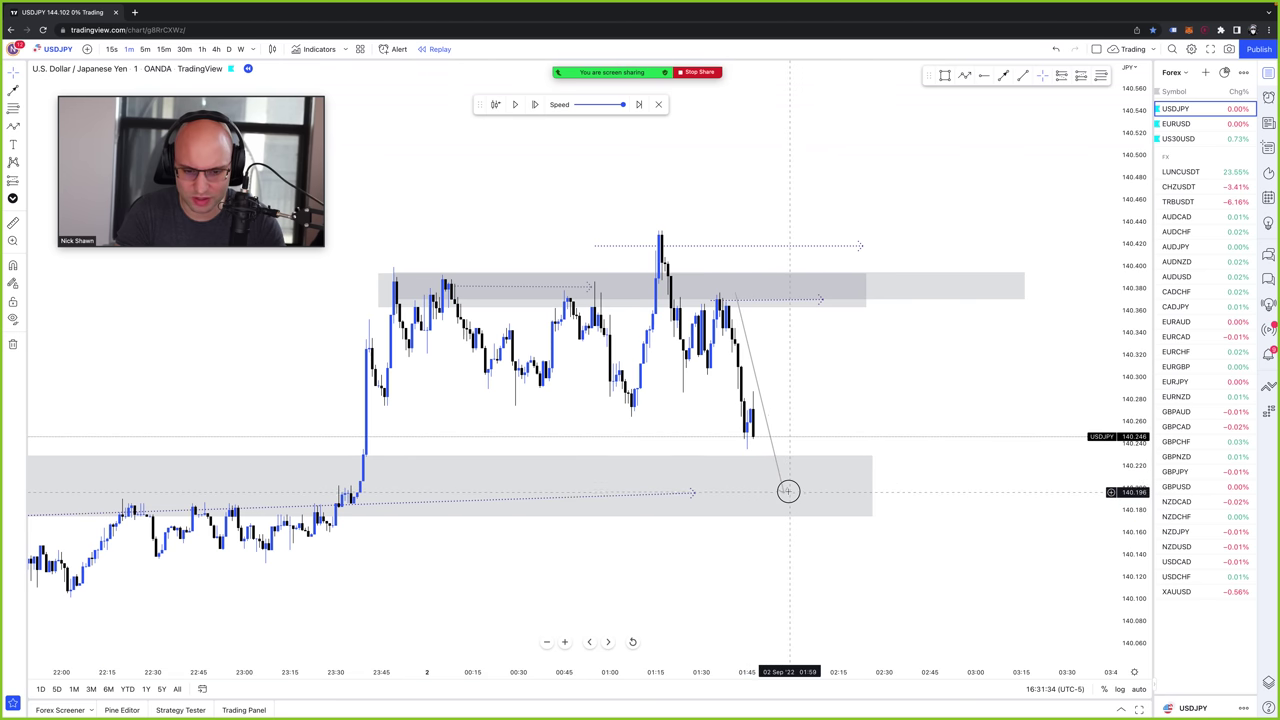
pyautogui.click(830, 485)
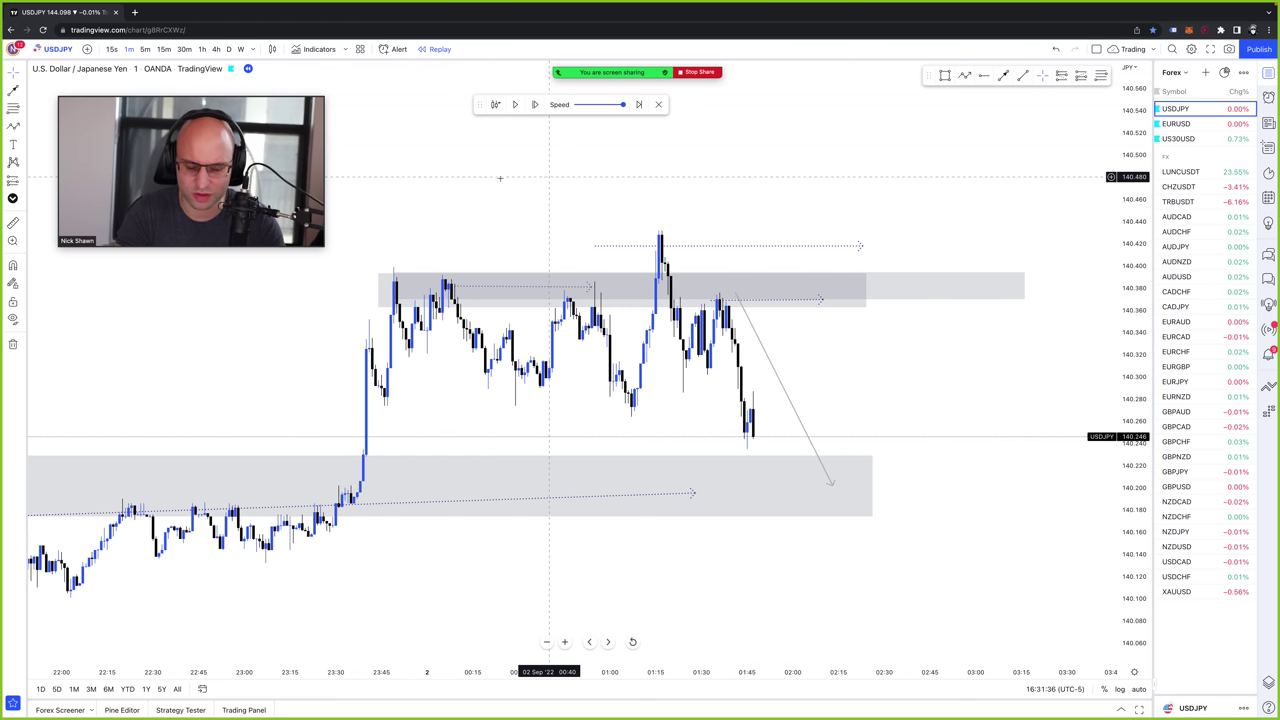
# - Step the replay forward to about 01:51 and move the lower dotted arrow's tip to the latest low at about 140.213, 01:50
pyautogui.click(534, 105)
pyautogui.click(534, 105)
pyautogui.click(534, 105)
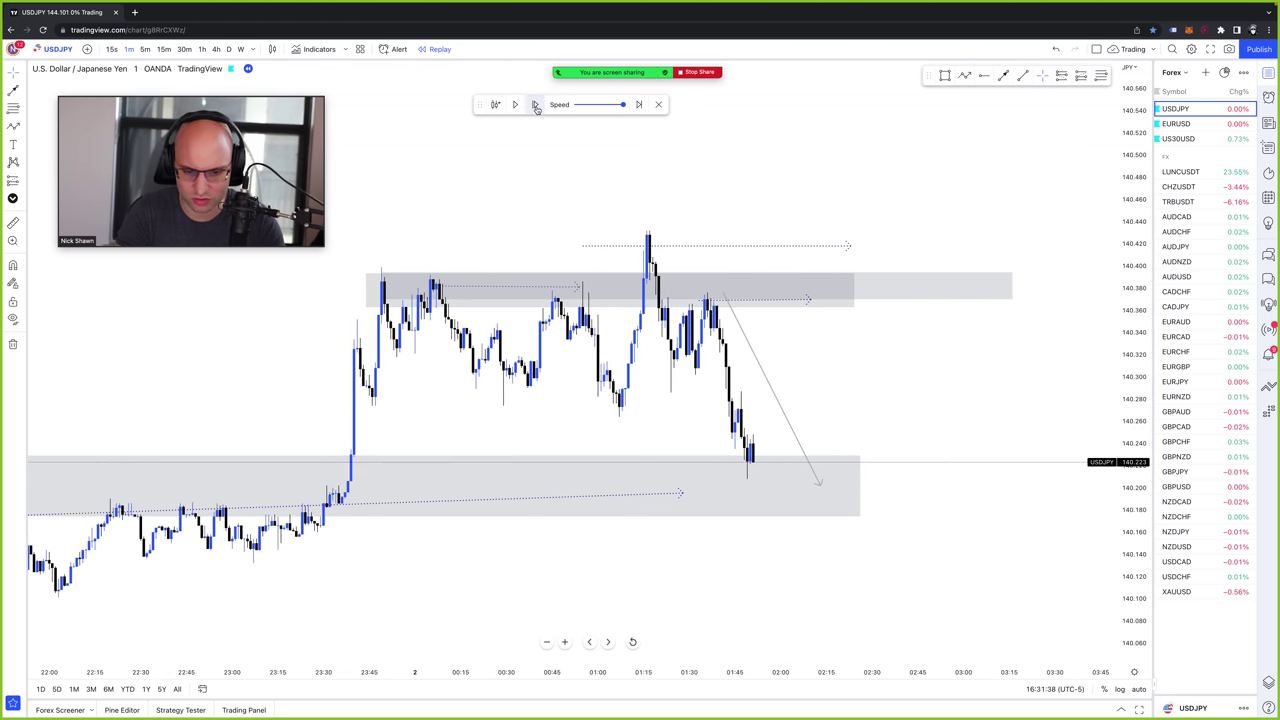
pyautogui.moveTo(679, 494); pyautogui.dragTo(775, 465)
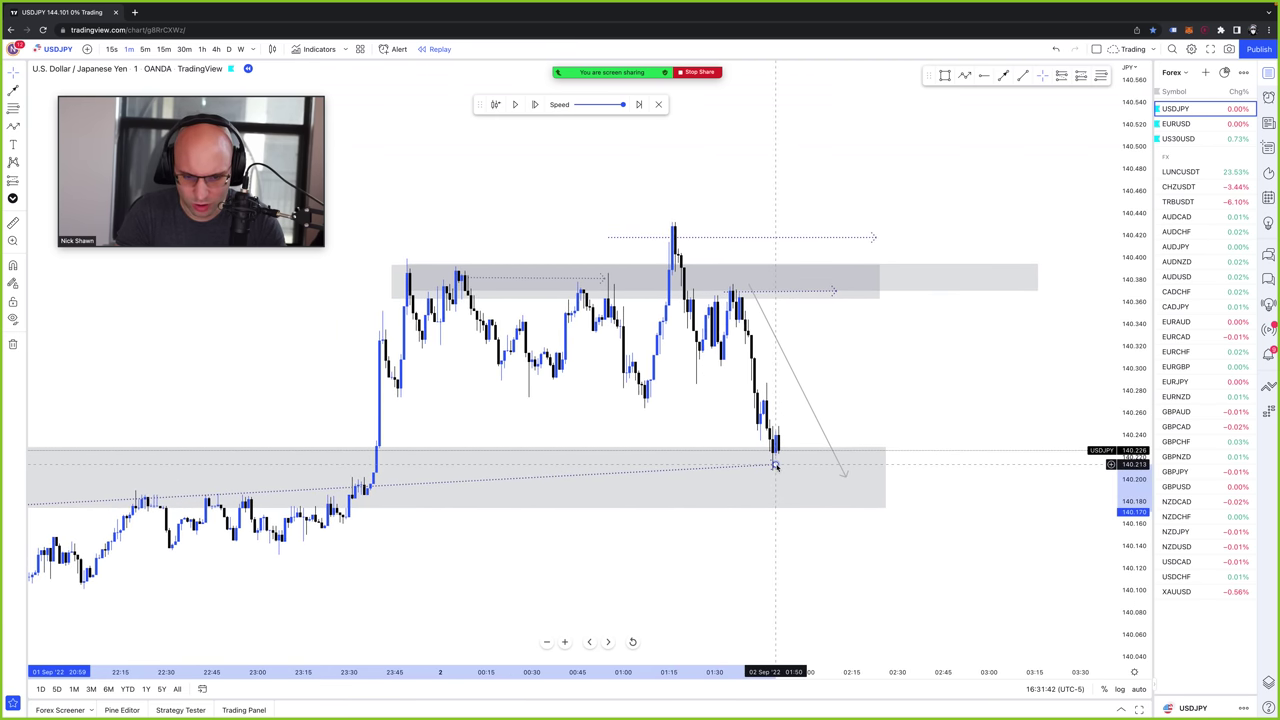
pyautogui.scroll(-2, 820, 490)
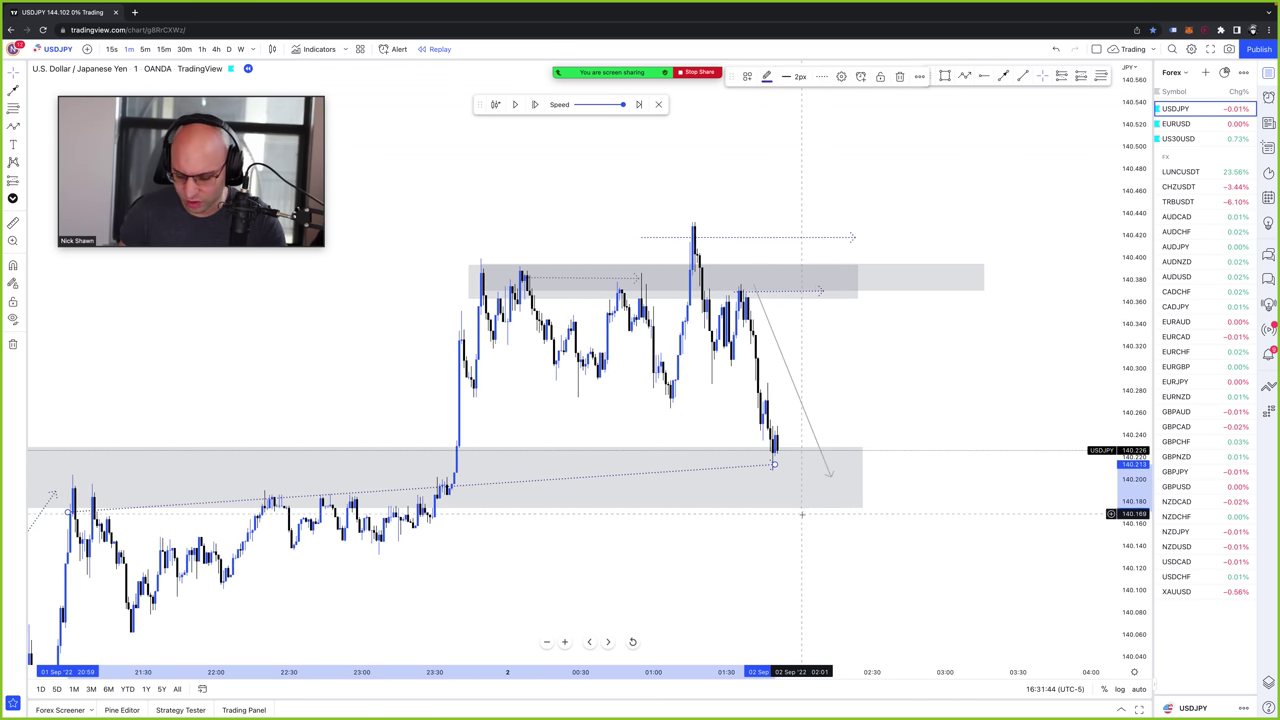
pyautogui.click(815, 490)
# - Measure the rise from the lower zone's bottom edge to about 140.216, and the fall from about 140.367 to 140.223
pyautogui.keyDown('shift'); pyautogui.click(797, 507); pyautogui.keyUp('shift')
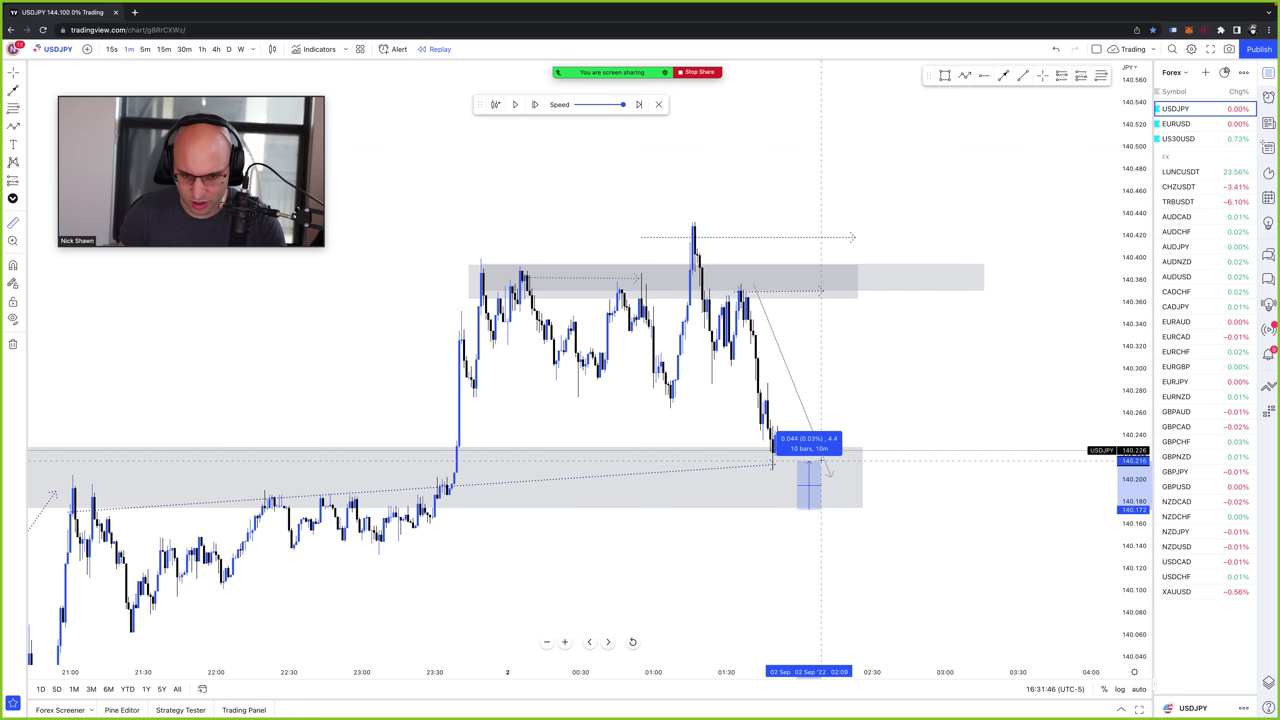
pyautogui.click(822, 460)
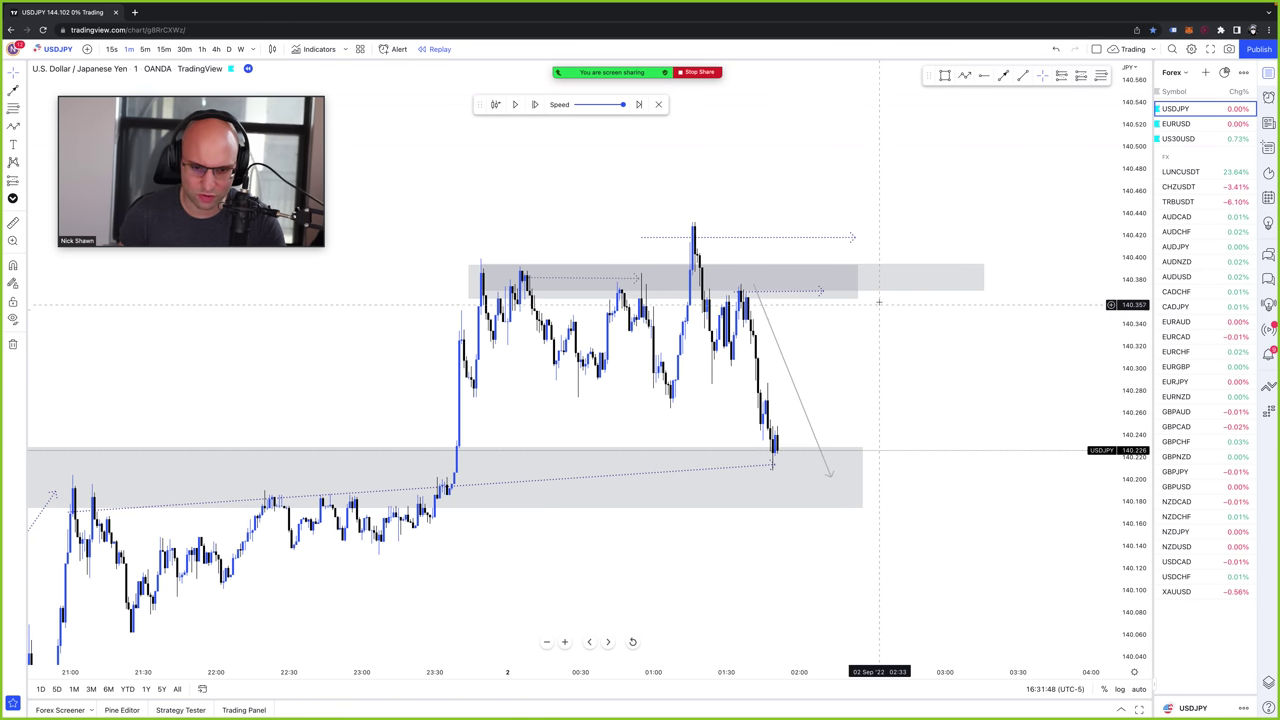
pyautogui.keyDown('shift'); pyautogui.click(877, 293); pyautogui.keyUp('shift')
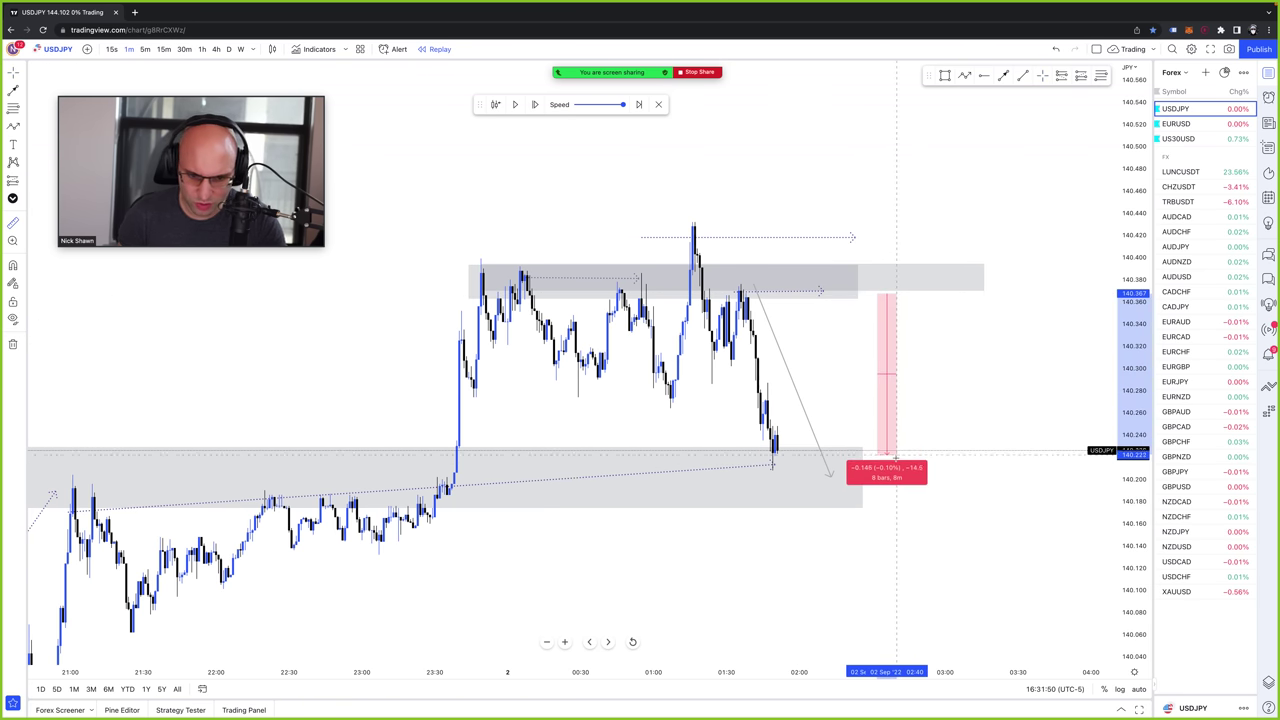
pyautogui.click(930, 395)
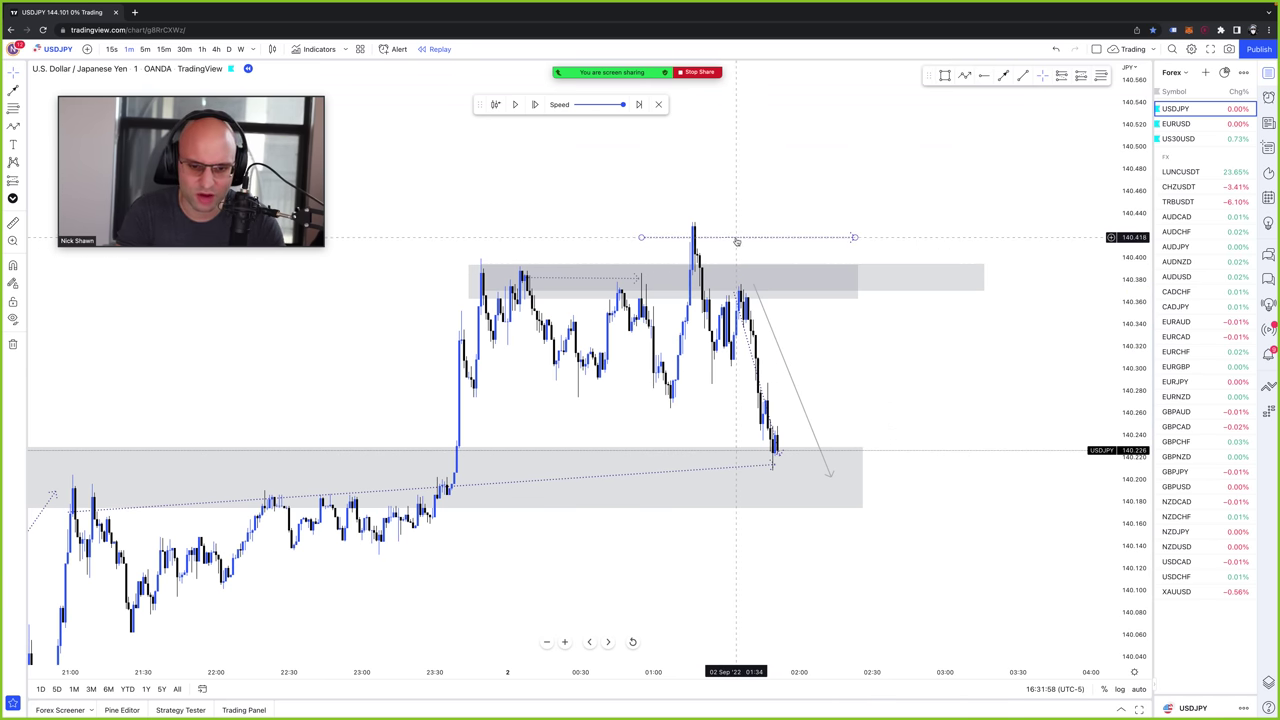
# - Delete the solid path arrow running down between the two zones
pyautogui.moveTo(878, 237); pyautogui.dragTo(914, 480)
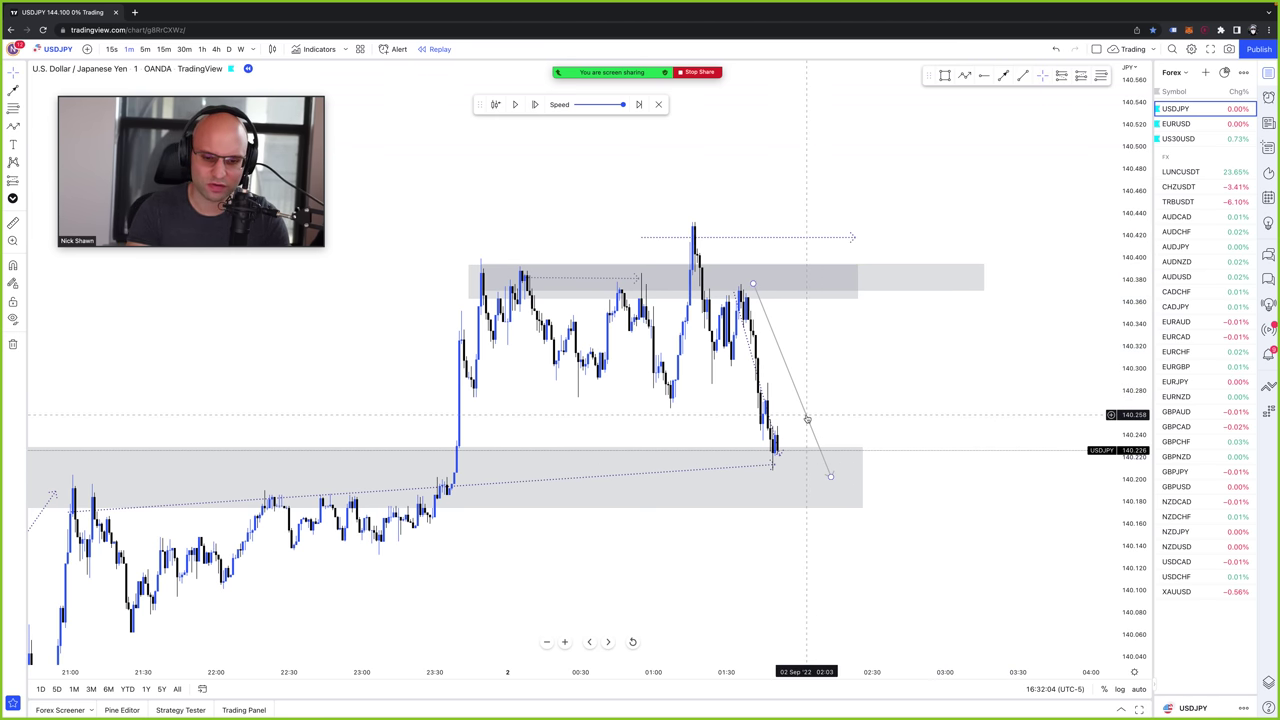
pyautogui.scroll(-4, 1031, 408)
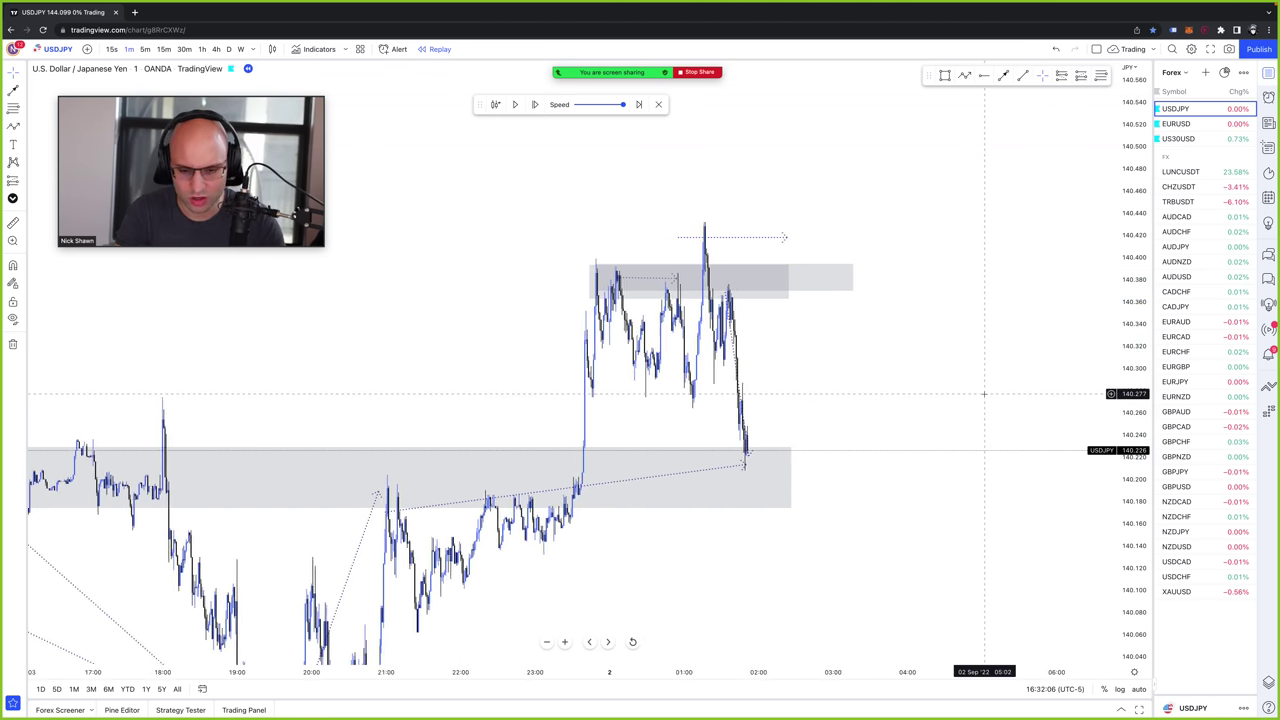
# - Extend the lower zone forward in time to about 03:52
pyautogui.hscroll(-10, 984, 394)
pyautogui.moveTo(981, 399); pyautogui.dragTo(955, 318)
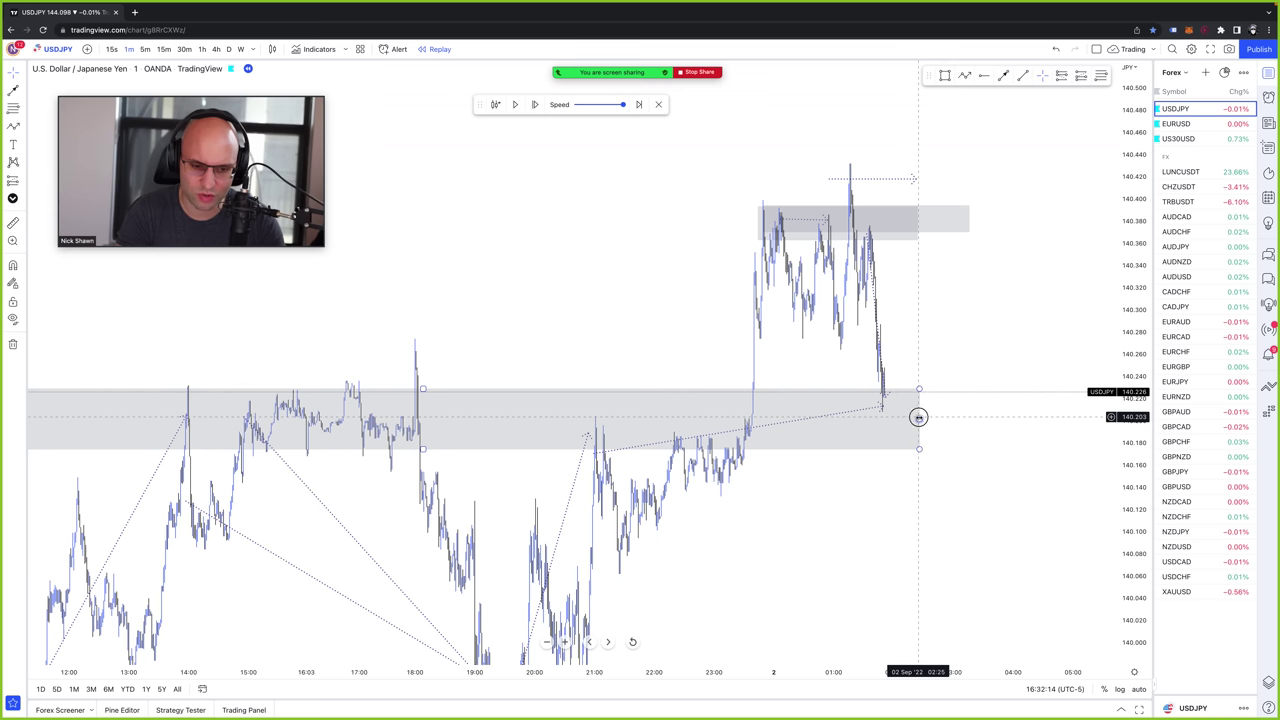
pyautogui.moveTo(918, 417); pyautogui.dragTo(1005, 419)
pyautogui.click(1003, 343)
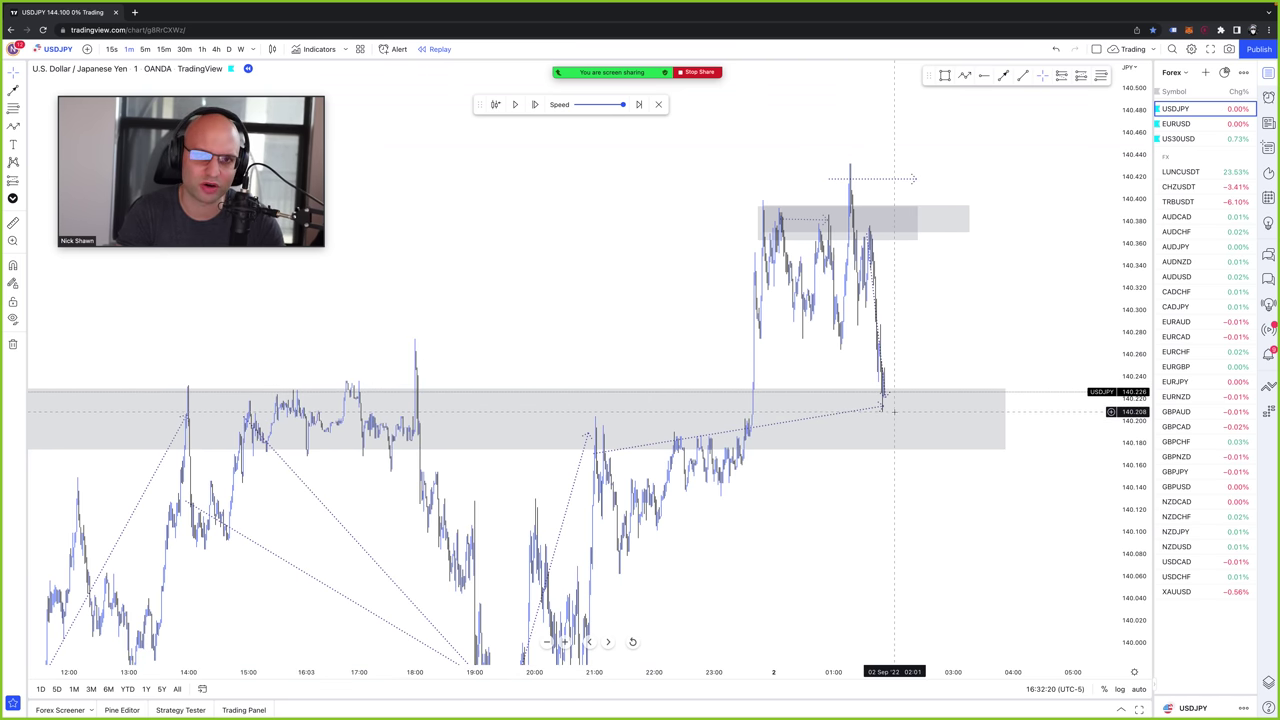
# - Extend the taller upper zone rectangle to about 02:59 and delete the narrower rectangle overlapping it
pyautogui.scroll(5, 894, 410)
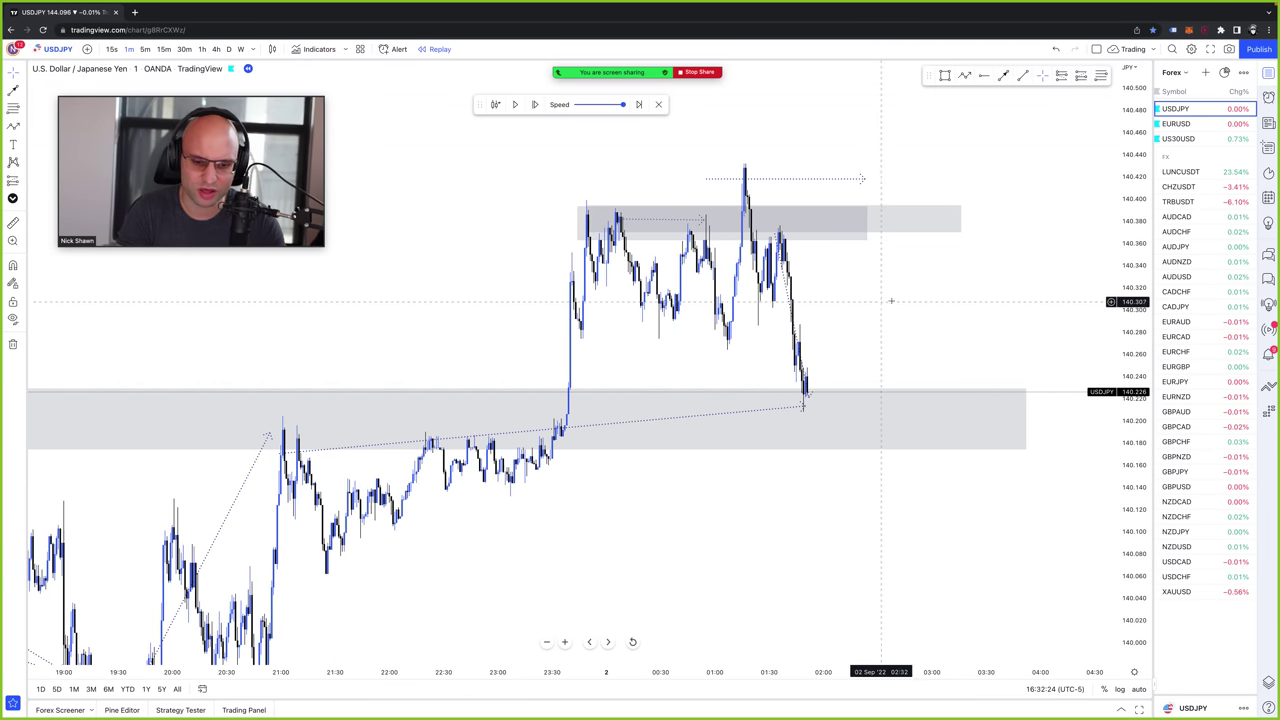
pyautogui.moveTo(963, 303); pyautogui.dragTo(937, 359)
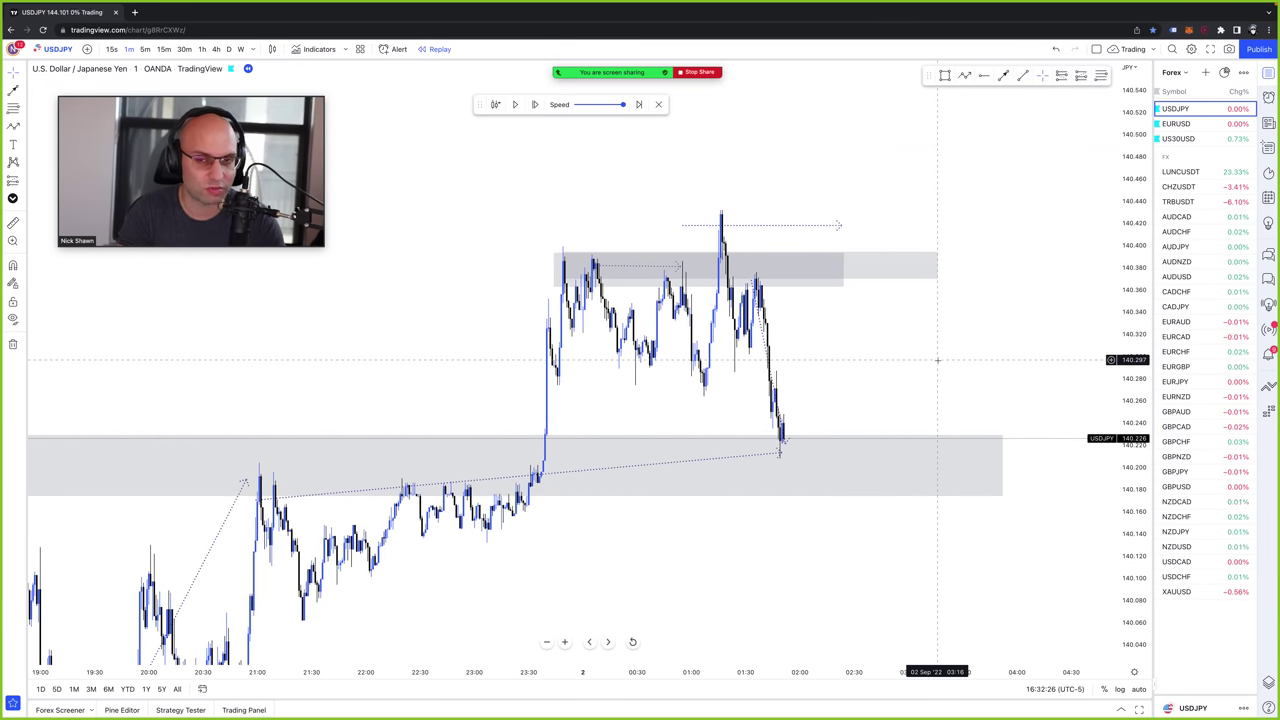
pyautogui.moveTo(845, 286); pyautogui.dragTo(907, 287)
pyautogui.click(937, 266)
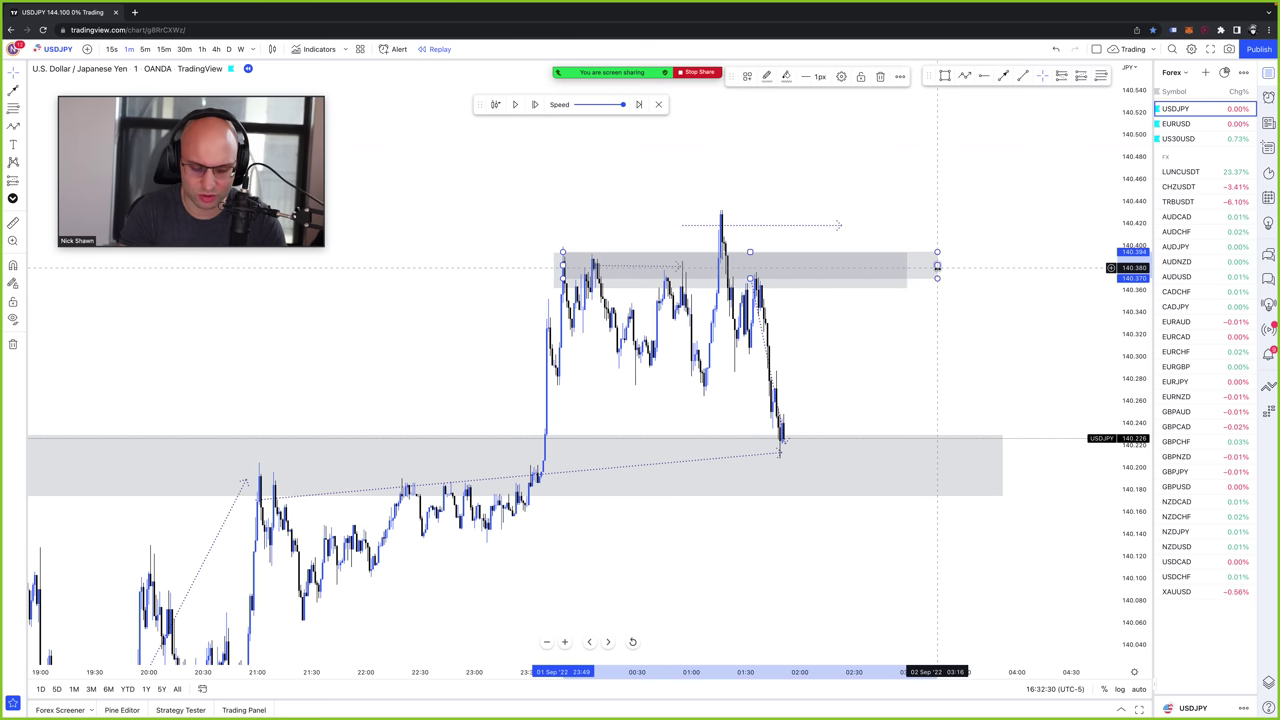
pyautogui.click(937, 266)
# - Draw a horizontal dotted arrow at about 140.227, from the latest candles near 01:49 to about 02:54
pyautogui.scroll(3, 883, 316)
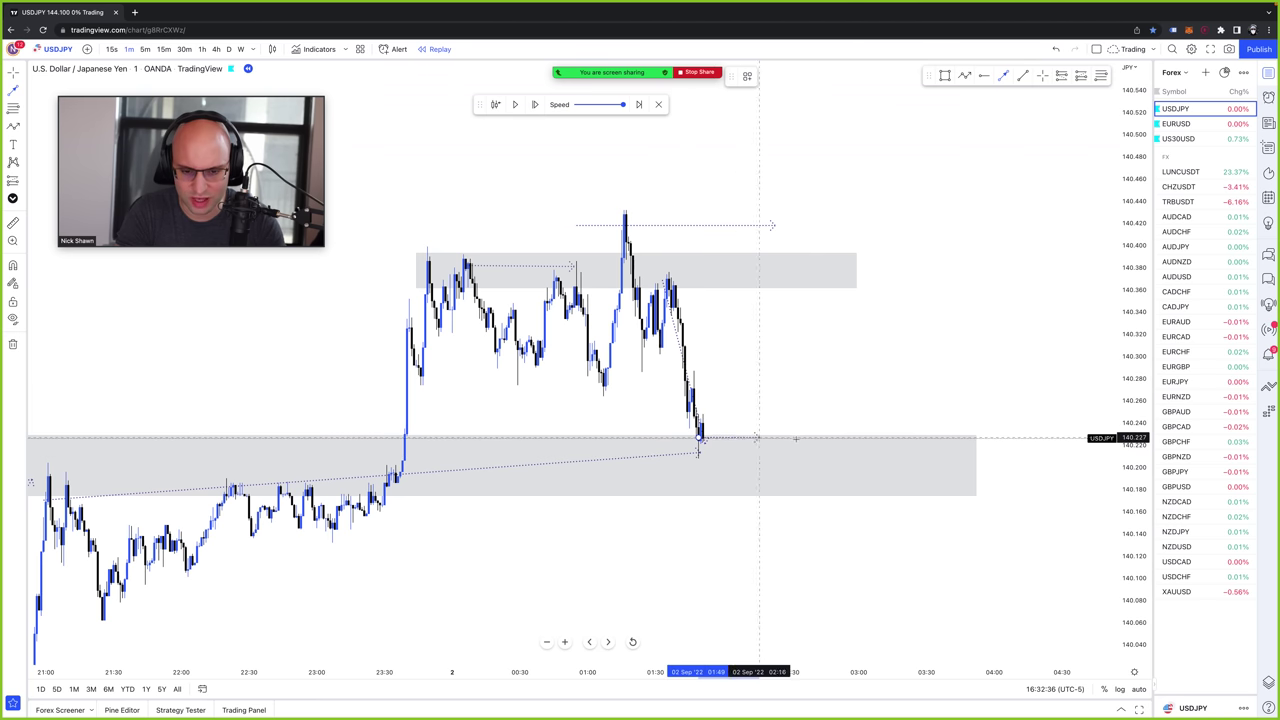
pyautogui.scroll(-1, 951, 369)
pyautogui.hscroll(-10, 951, 369)
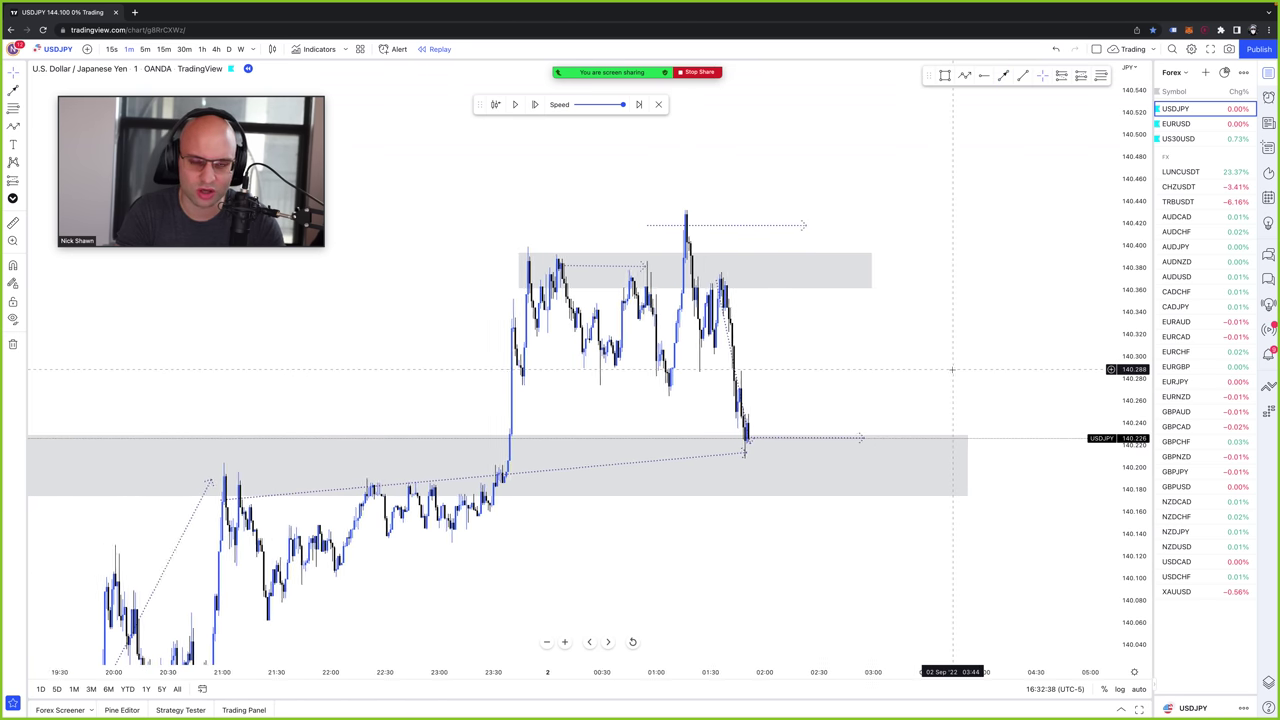
# - Step the replay forward bar by bar to about 02:07
pyautogui.hscroll(-3, 1003, 286)
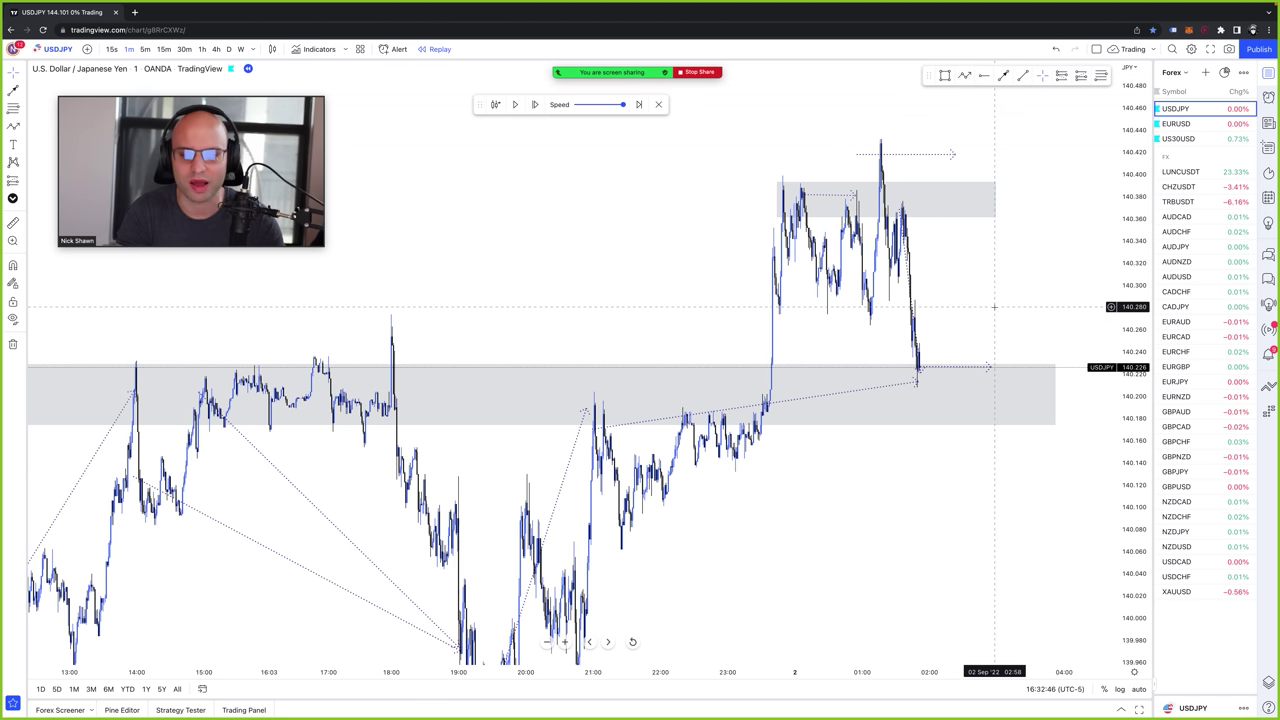
pyautogui.hscroll(5, 993, 307)
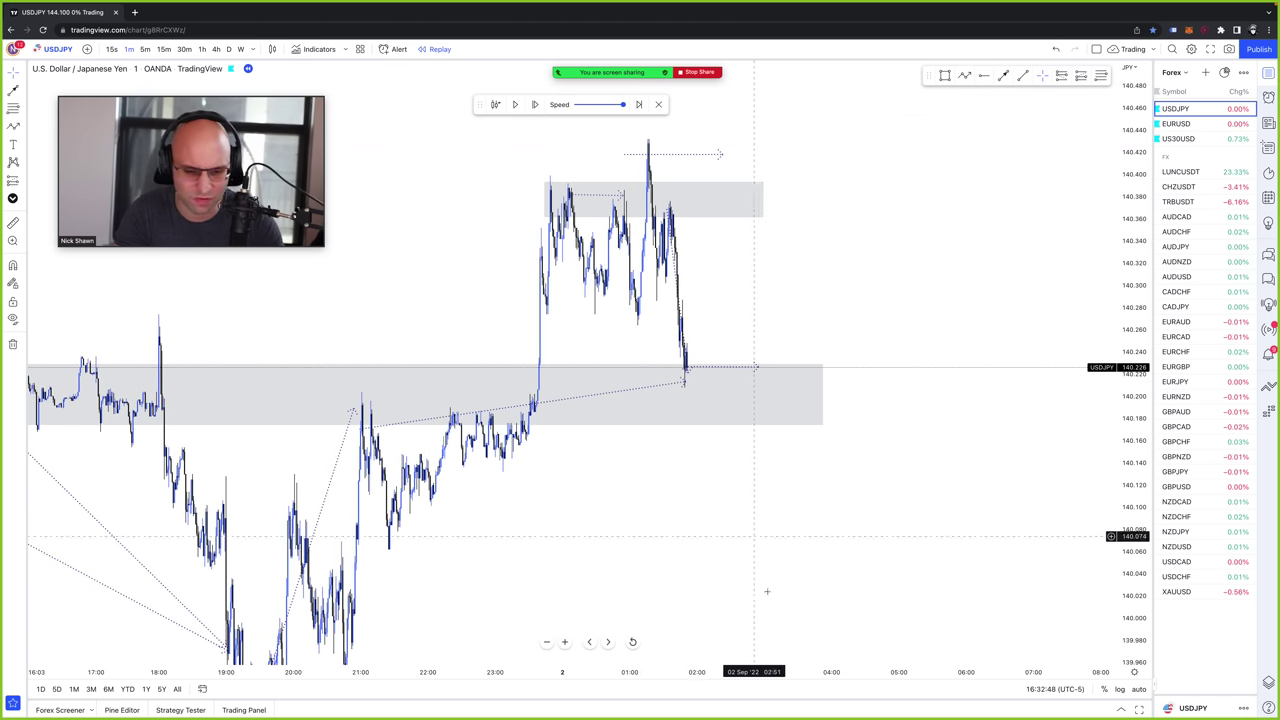
pyautogui.moveTo(876, 334); pyautogui.dragTo(933, 394)
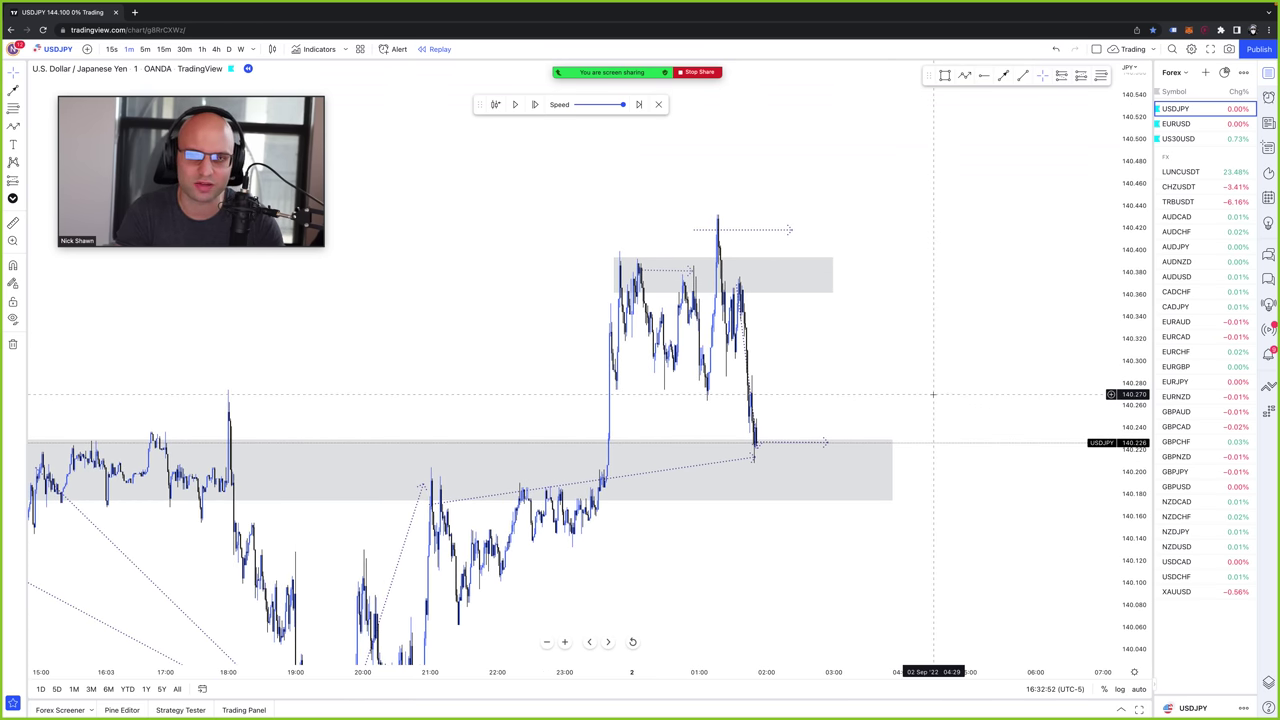
pyautogui.scroll(4, 943, 362)
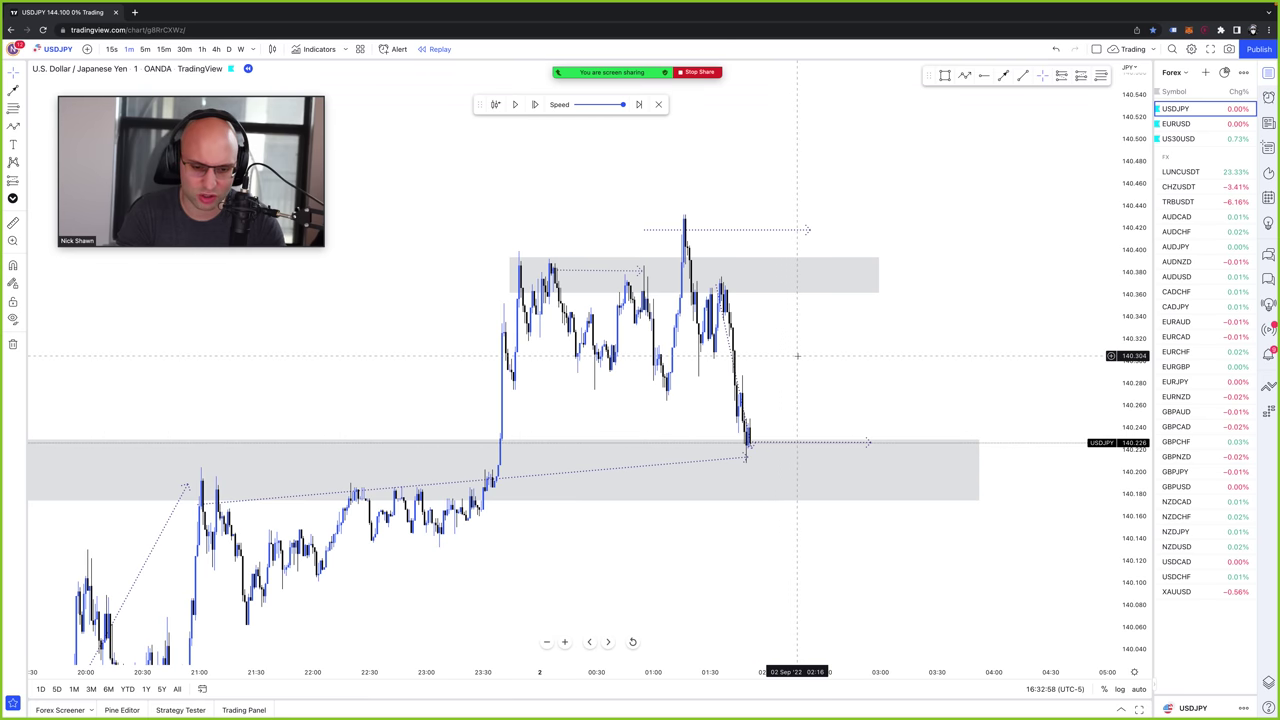
pyautogui.click(534, 104)
pyautogui.click(534, 104)
pyautogui.click(534, 104)
pyautogui.click(534, 105)
pyautogui.click(534, 105)
pyautogui.click(534, 106)
pyautogui.click(534, 106)
pyautogui.click(534, 105)
pyautogui.click(534, 105)
pyautogui.click(534, 105)
pyautogui.click(534, 105)
pyautogui.click(534, 105)
pyautogui.click(534, 105)
pyautogui.click(534, 105)
pyautogui.click(534, 105)
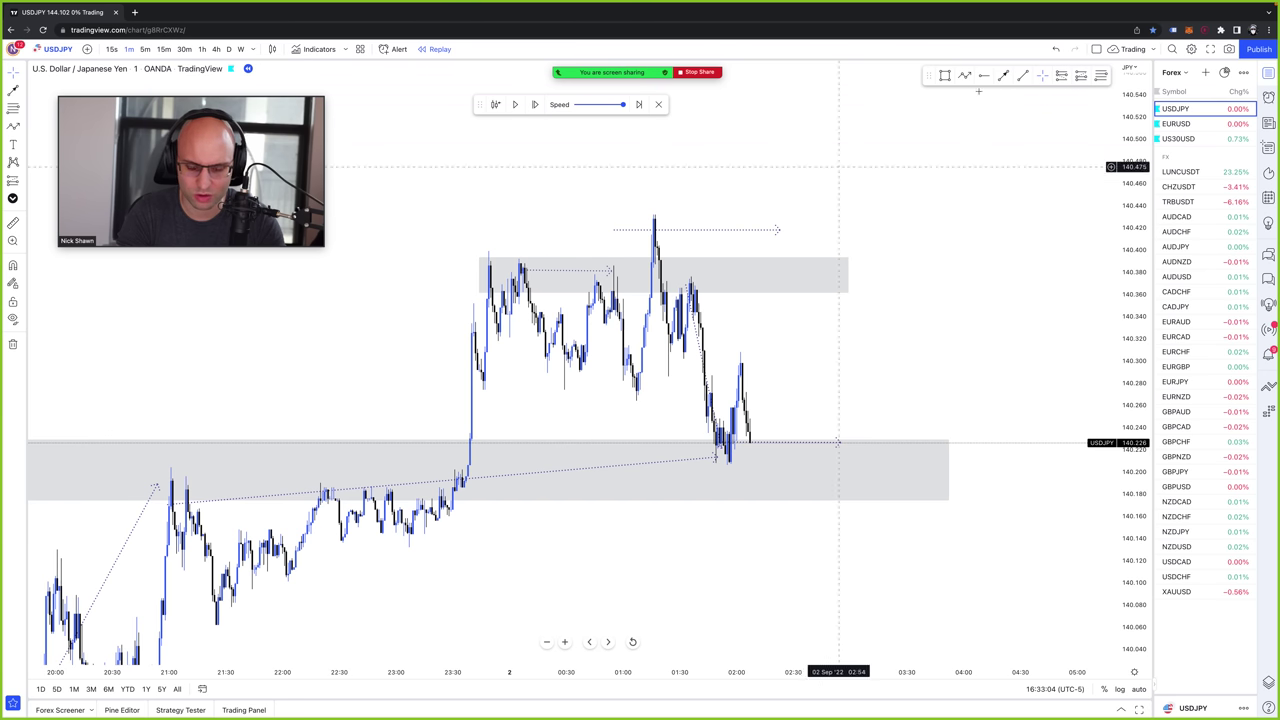
# - Draw a middle zone rectangle from about 140.302 at 23:39 to about 140.272 at 04:07
pyautogui.click(945, 77)
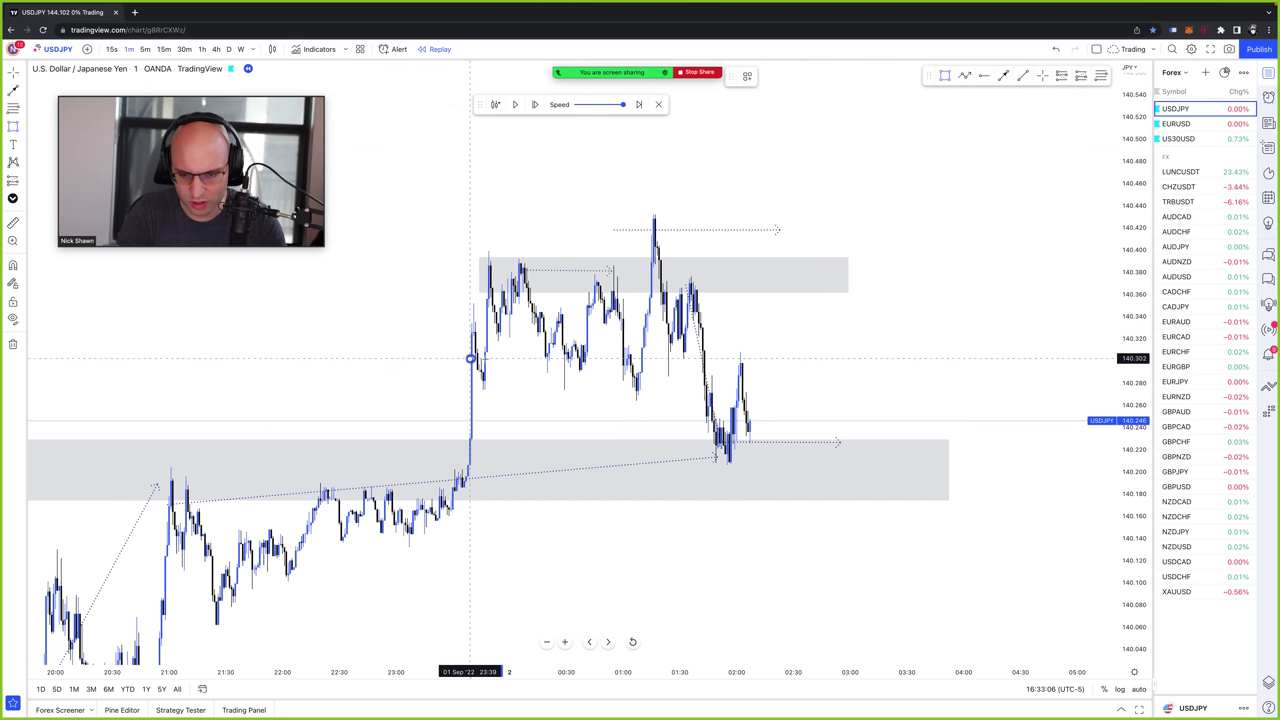
pyautogui.moveTo(471, 358); pyautogui.dragTo(971, 395)
pyautogui.click(960, 303)
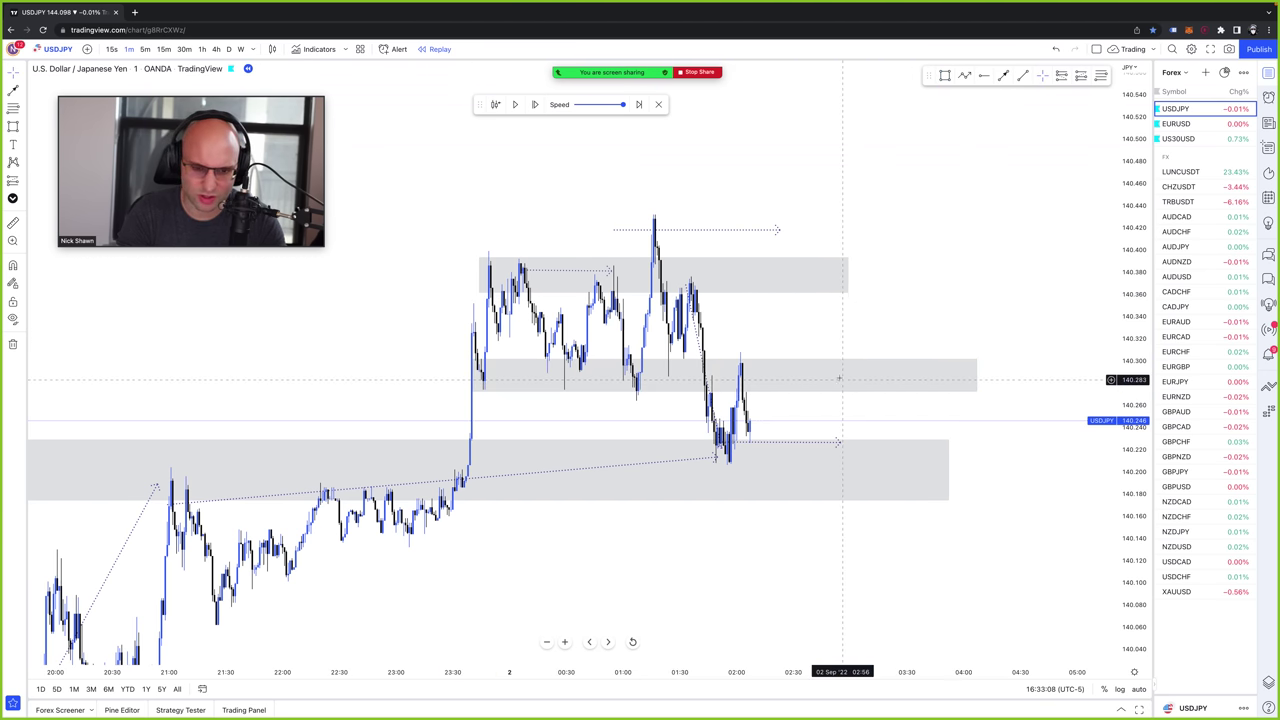
# - Measure the rise from the lower zone's top edge to about 140.310 and draw a thin rectangle above the middle zone, about 02:17 to 03:46
pyautogui.keyDown('shift'); pyautogui.click(858, 443); pyautogui.keyUp('shift')
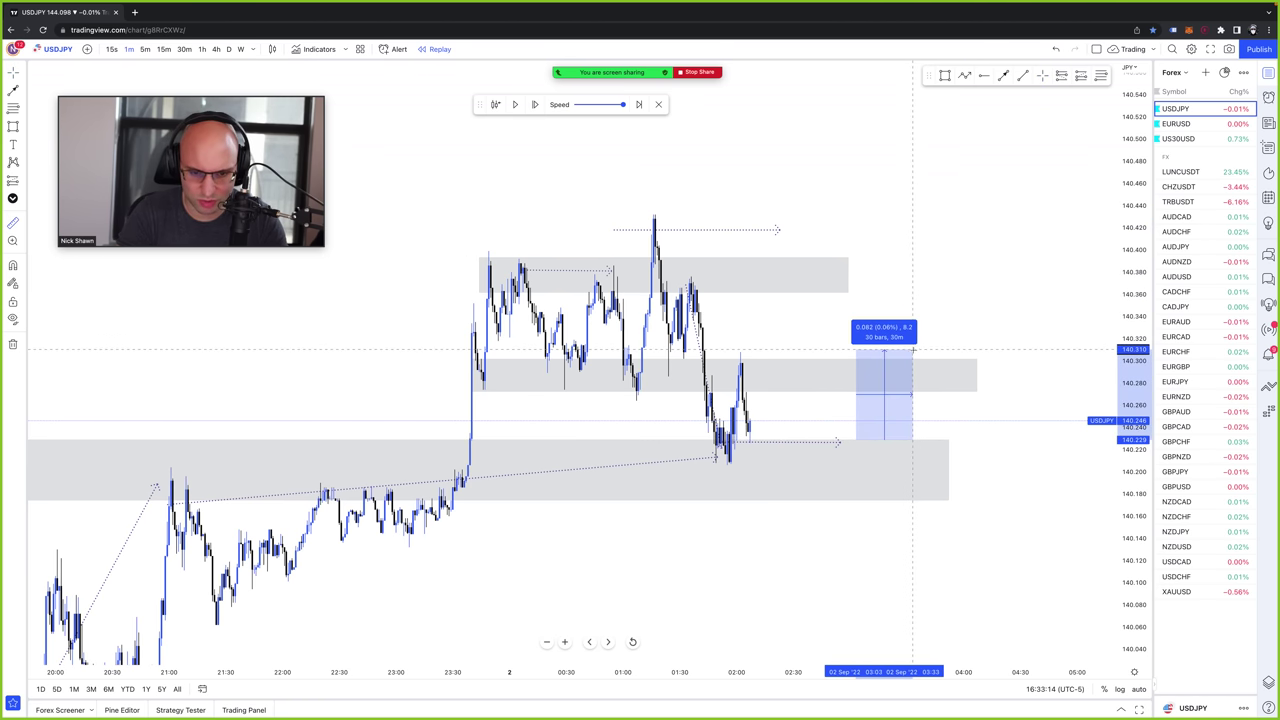
pyautogui.click(973, 332)
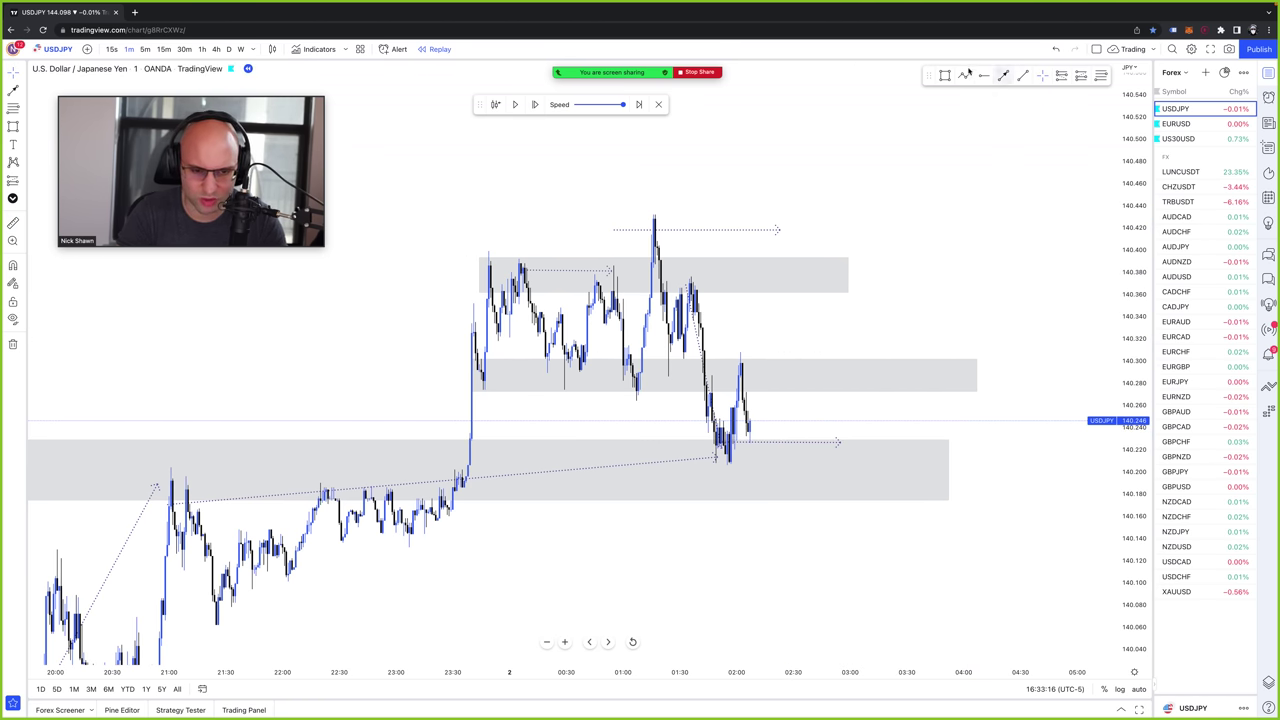
pyautogui.click(770, 343)
pyautogui.click(935, 346)
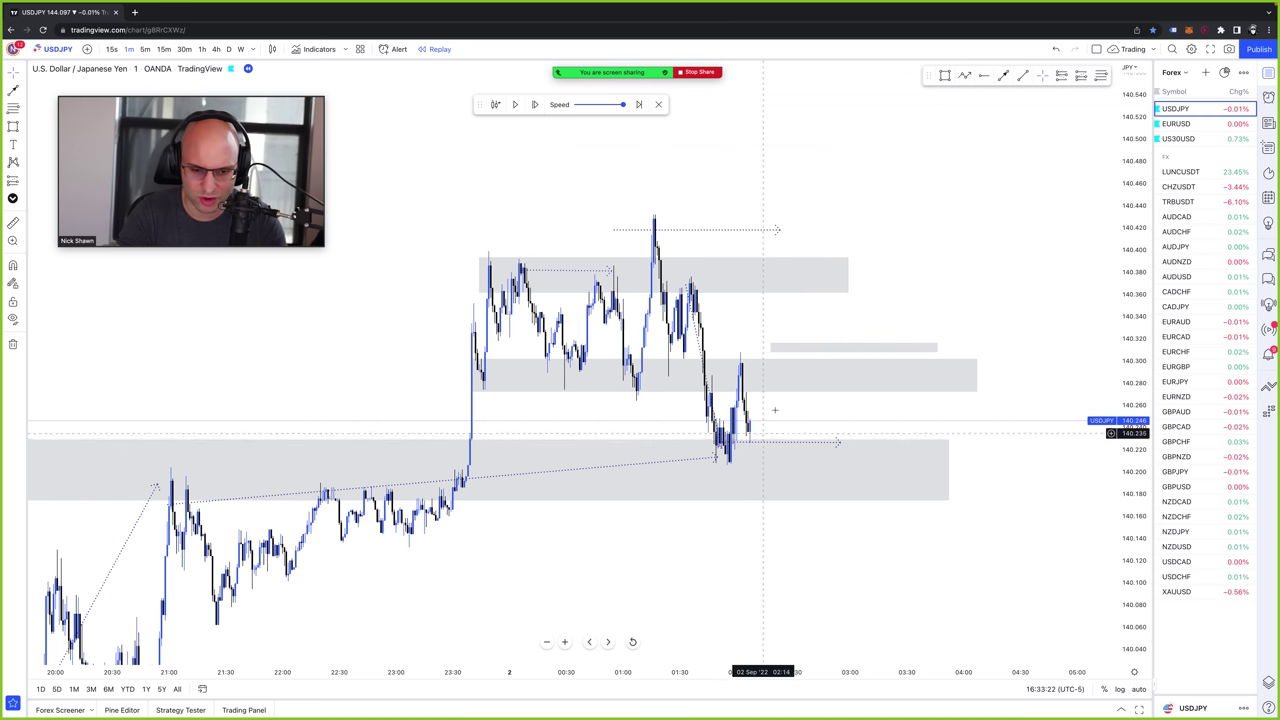
# - Select the lower and the uppermost horizontal dotted arrows in turn to point out their levels, and clear the selection
pyautogui.click(839, 443)
pyautogui.click(777, 229)
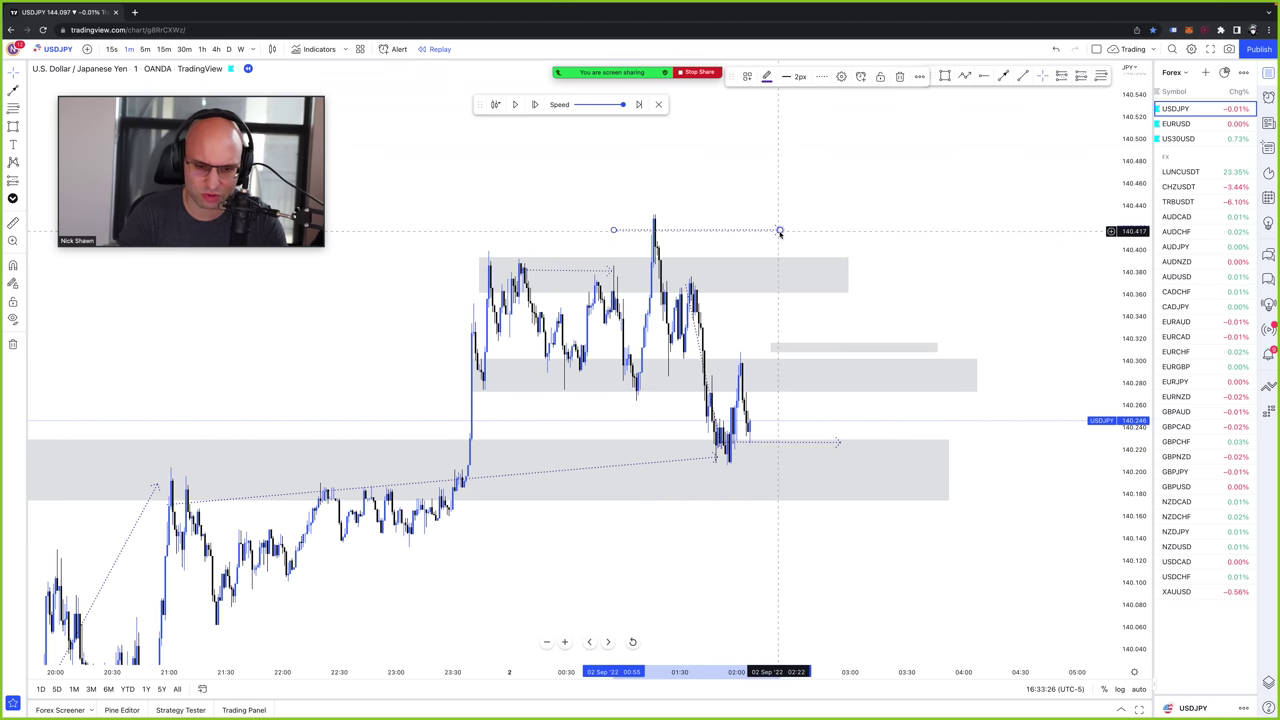
pyautogui.click(1023, 321)
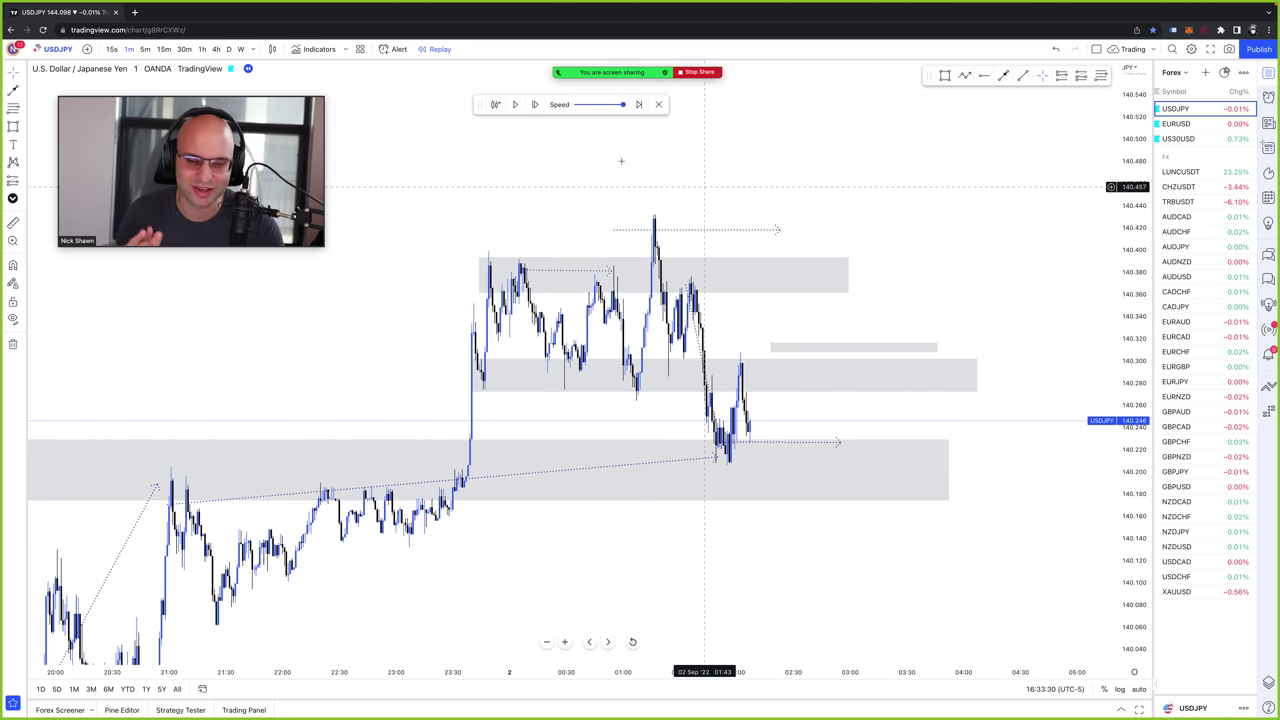
# - Step the replay forward seven bars to about 02:14
pyautogui.click(537, 105)
pyautogui.click(537, 105)
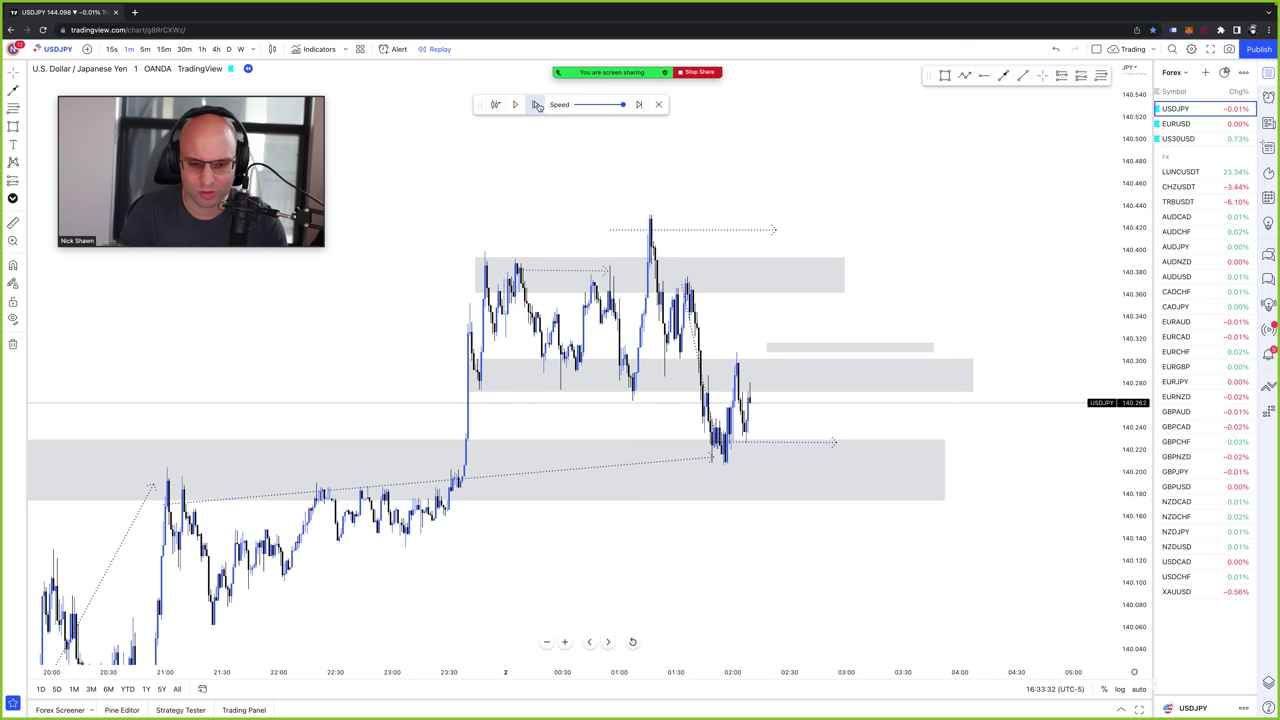
pyautogui.click(537, 105)
pyautogui.click(537, 105)
pyautogui.click(537, 105)
pyautogui.click(537, 105)
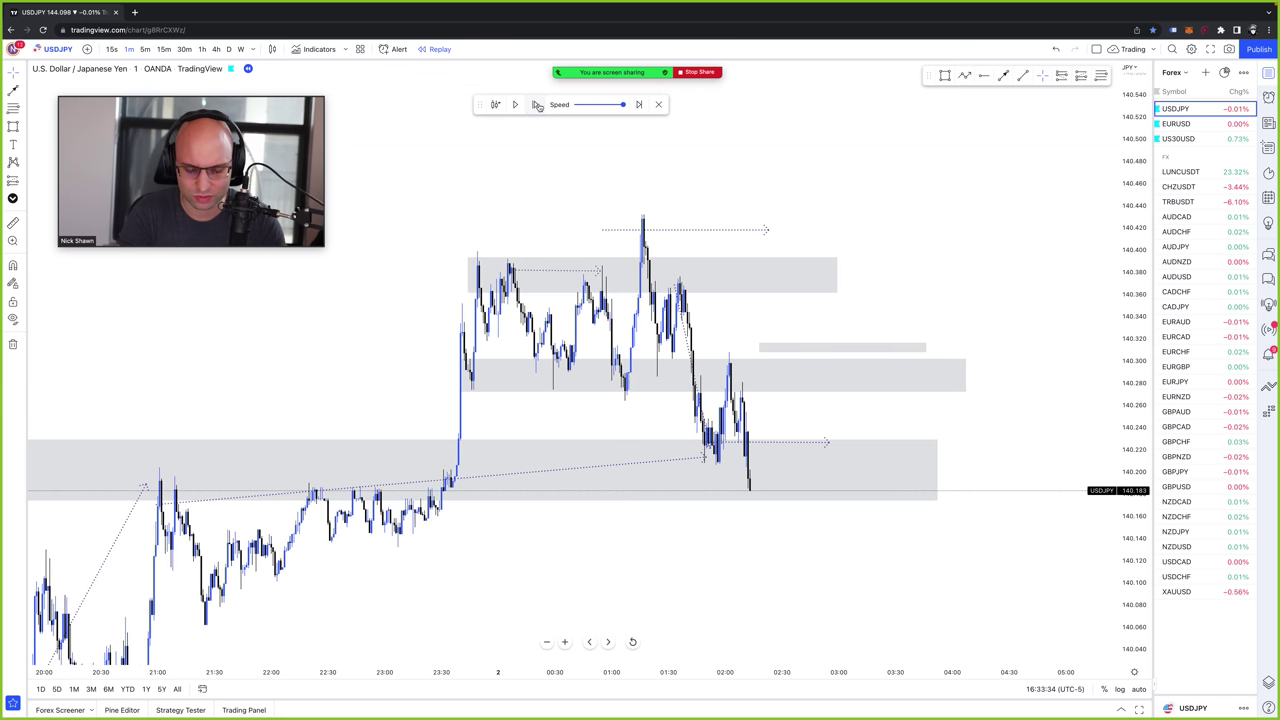
pyautogui.click(537, 105)
# - Examine the latest drop into the lower zone against the middle and upper zones and the earlier price action
pyautogui.scroll(-5, 816, 388)
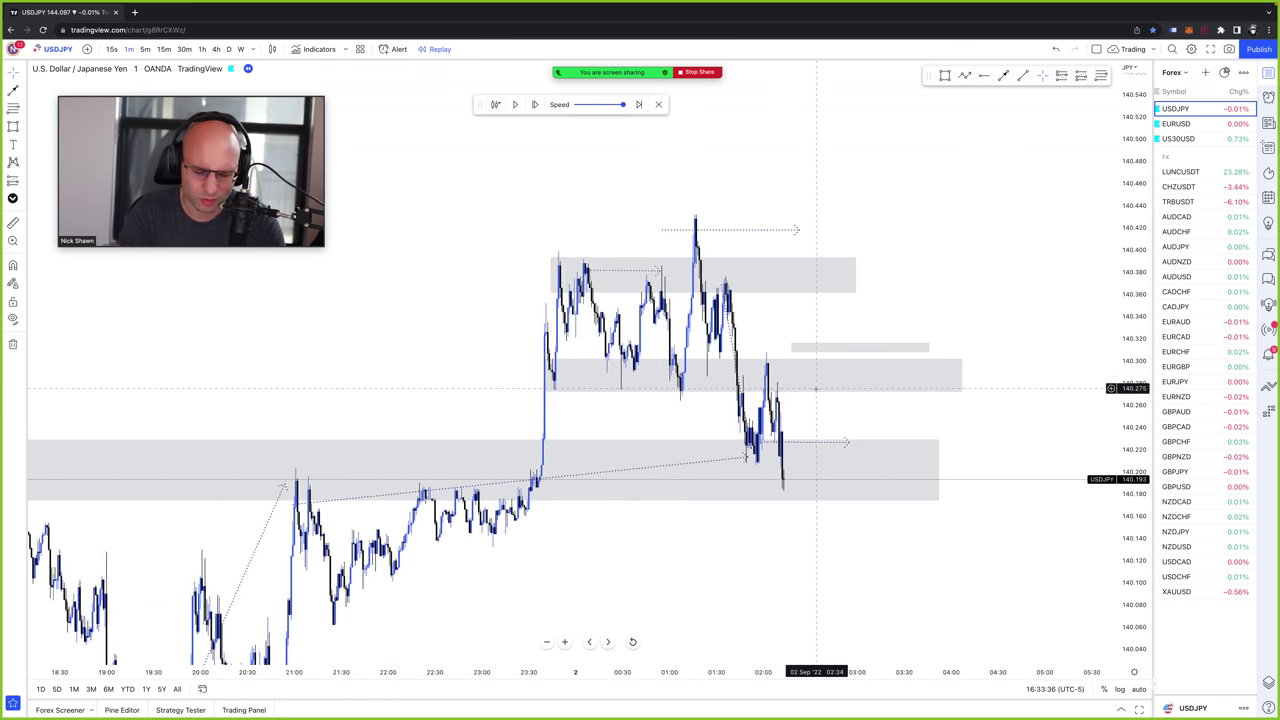
pyautogui.scroll(3, 822, 403)
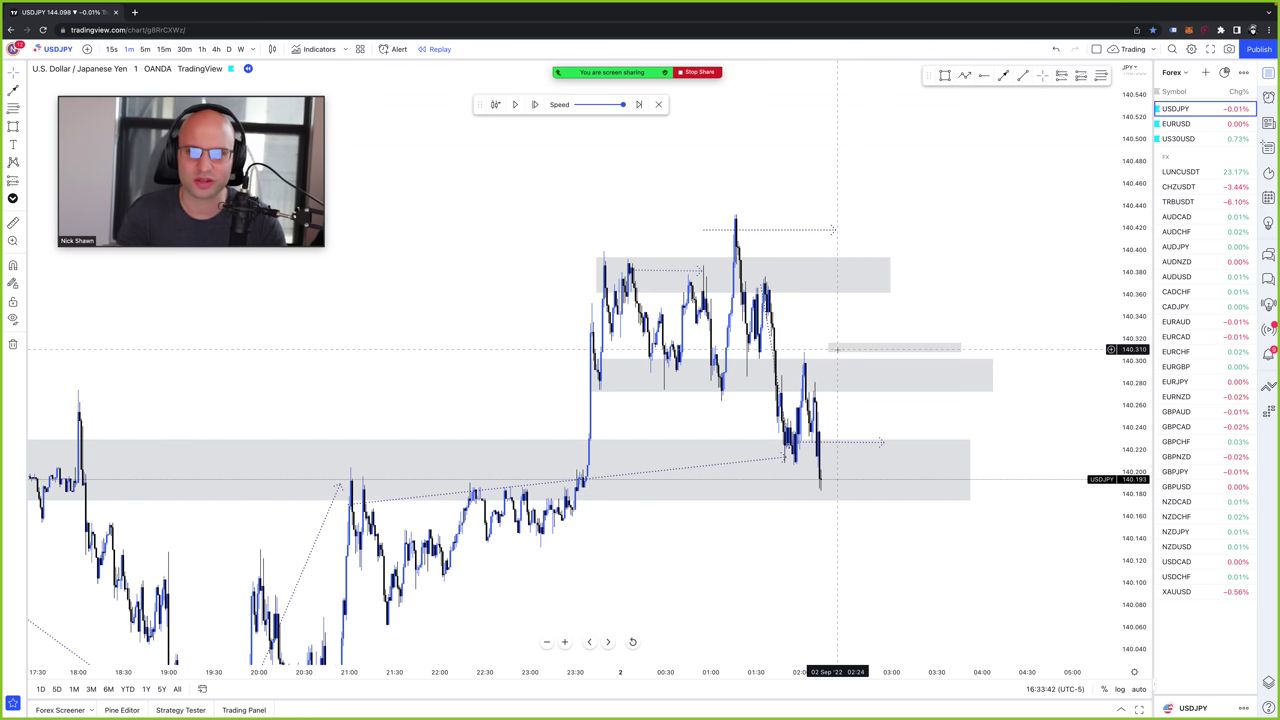
pyautogui.scroll(2, 833, 358)
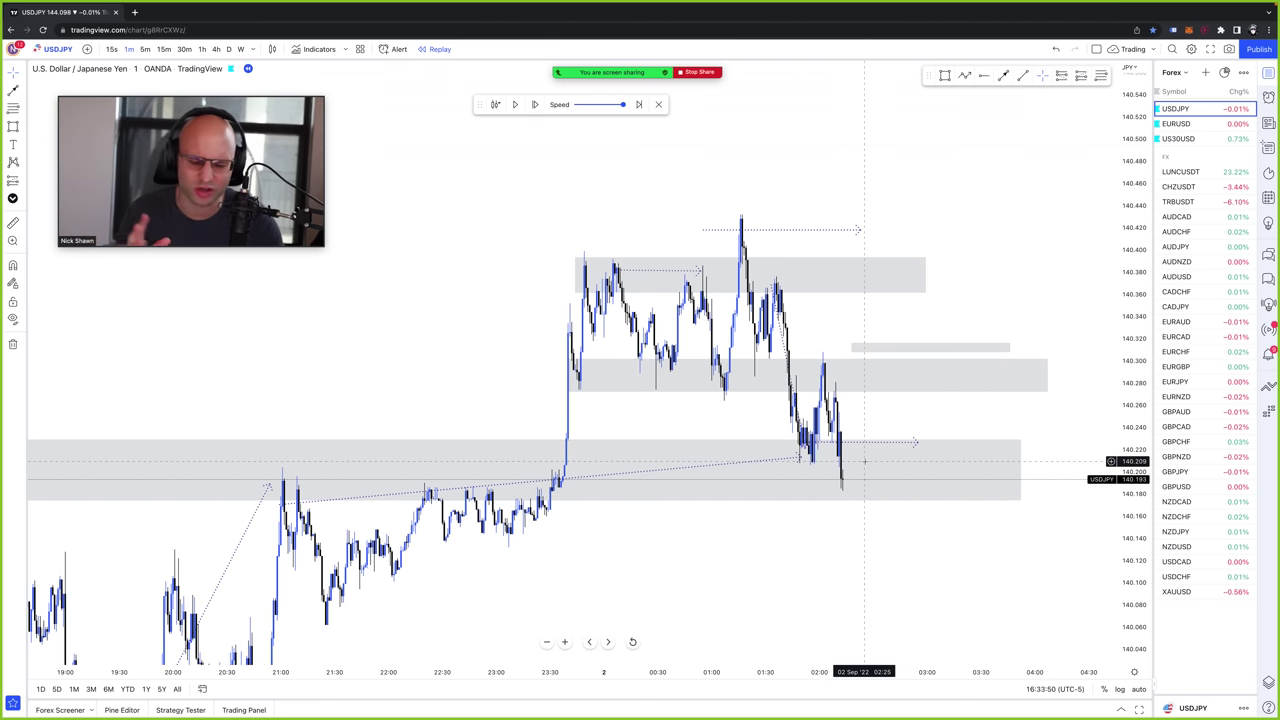
pyautogui.scroll(-3, 886, 518)
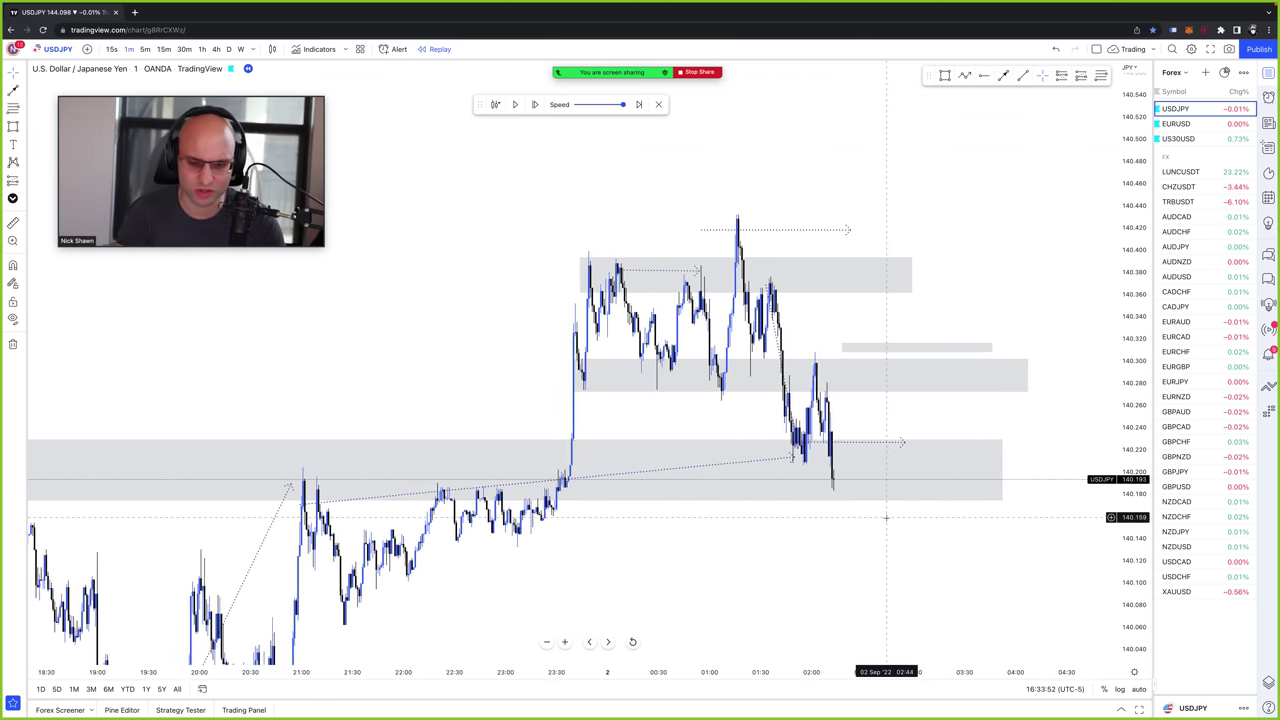
pyautogui.scroll(-5, 886, 518)
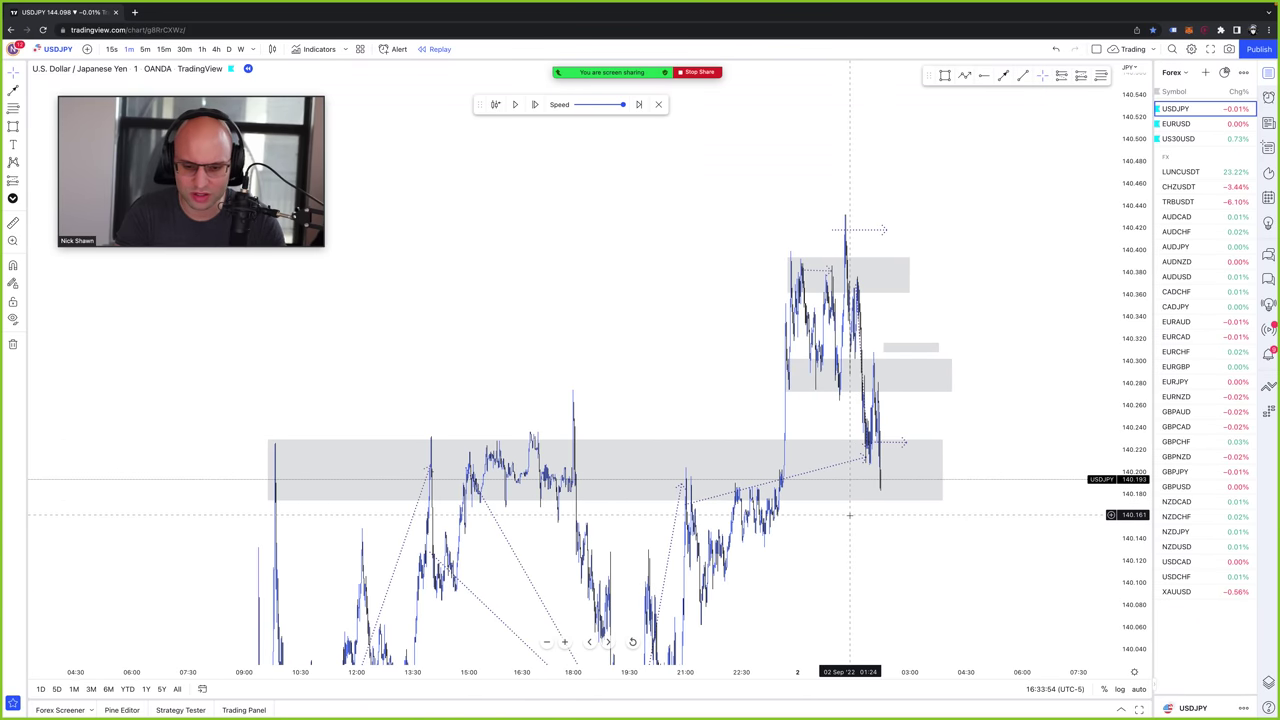
pyautogui.scroll(5, 916, 526)
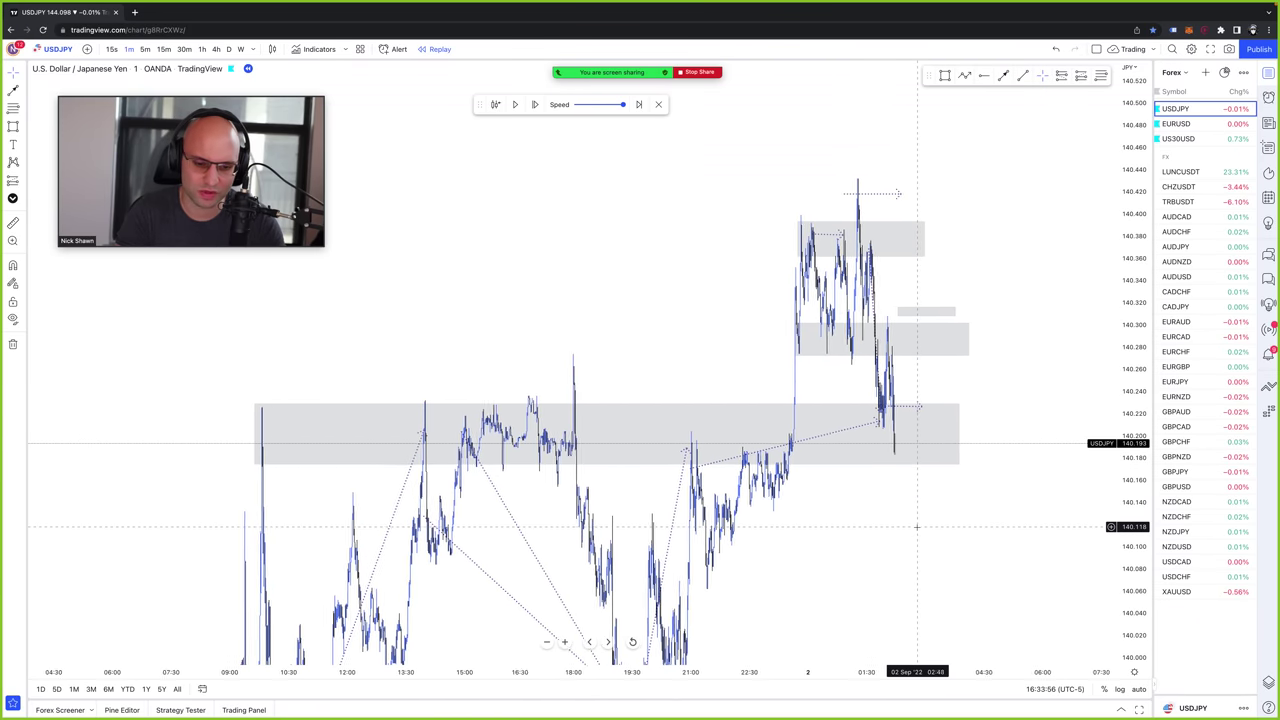
pyautogui.scroll(4, 916, 526)
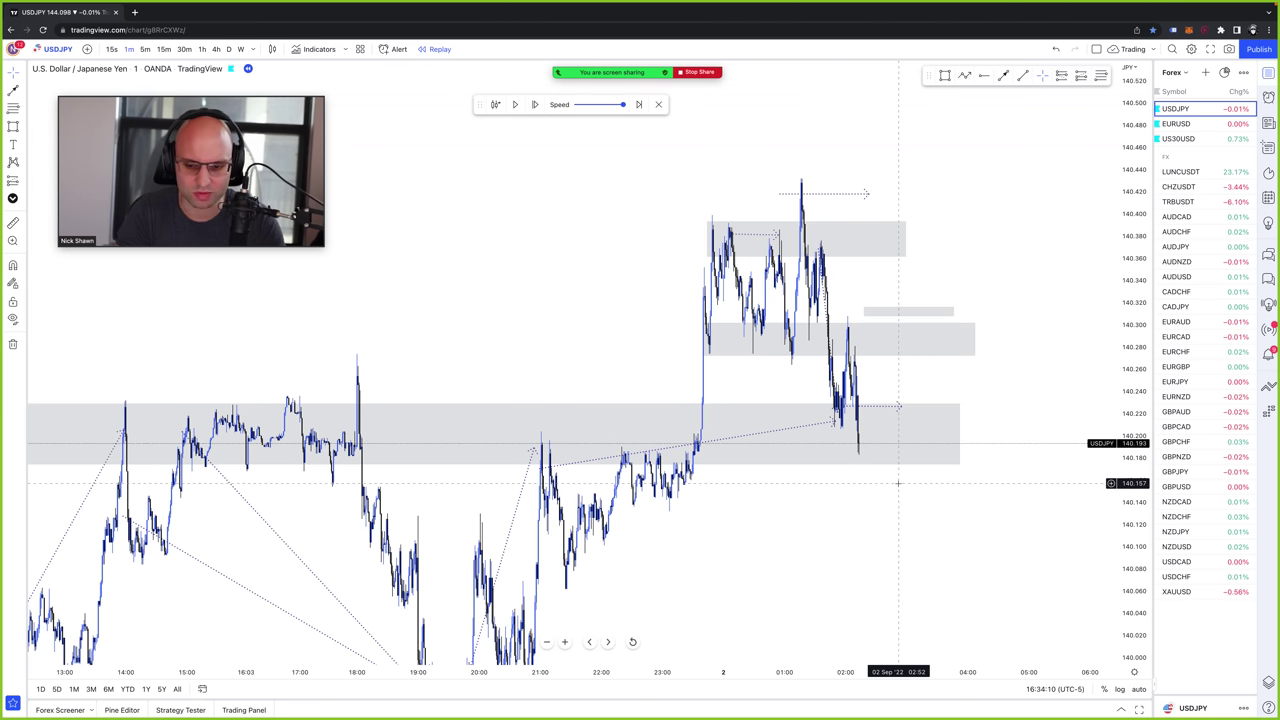
pyautogui.scroll(3, 895, 480)
pyautogui.scroll(3, 905, 492)
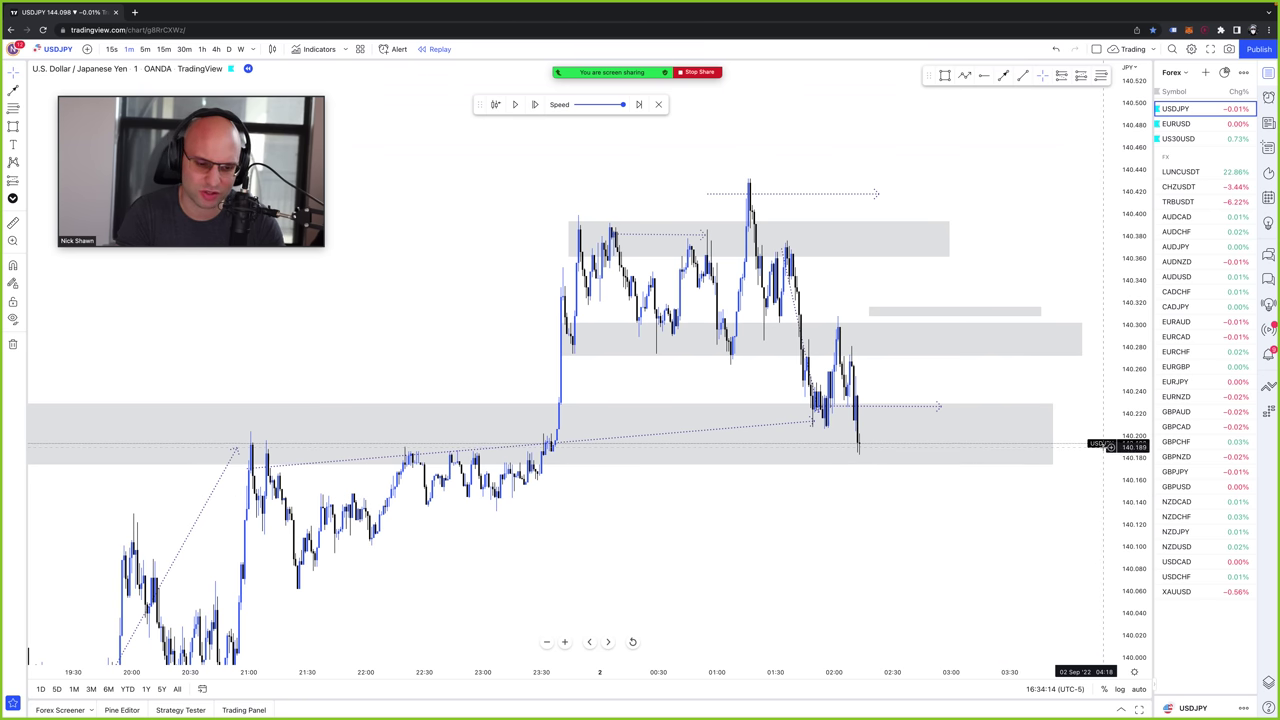
# - Draw a horizontal dotted arrow inside the lower zone at about 140.192, from 02:07 to 03:21
pyautogui.scroll(5, 1029, 457)
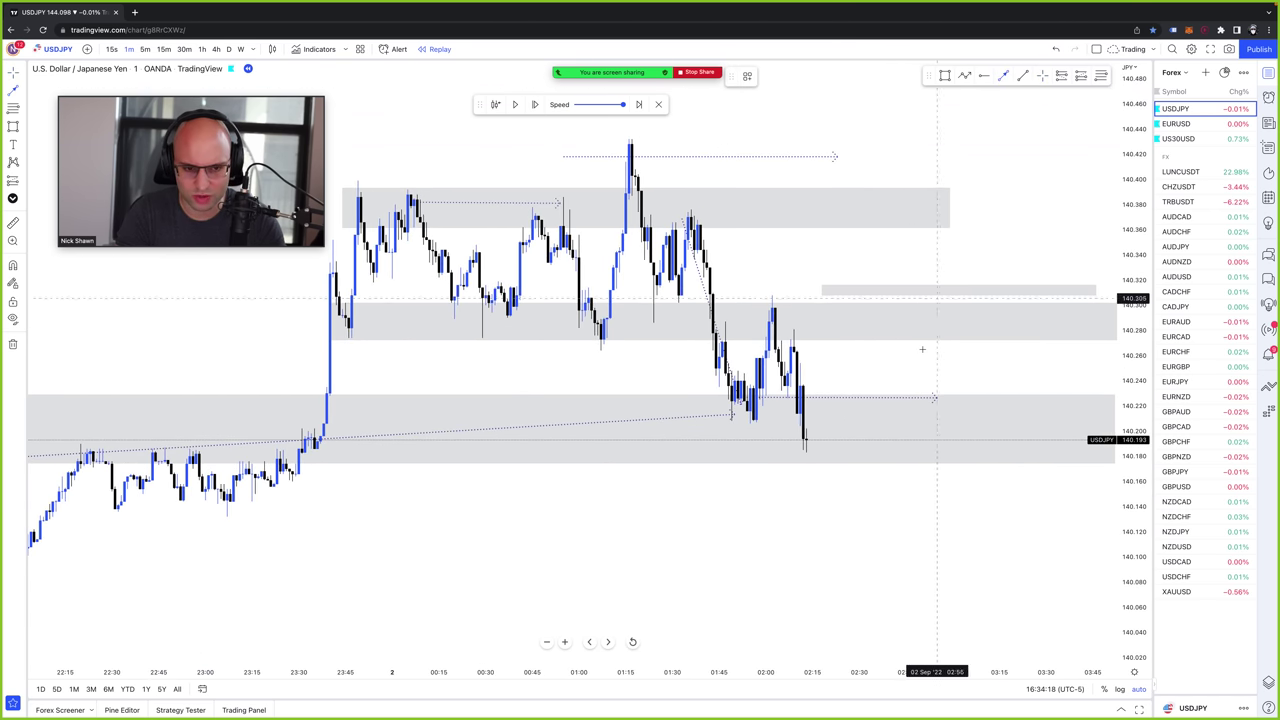
pyautogui.moveTo(788, 440); pyautogui.dragTo(1017, 441)
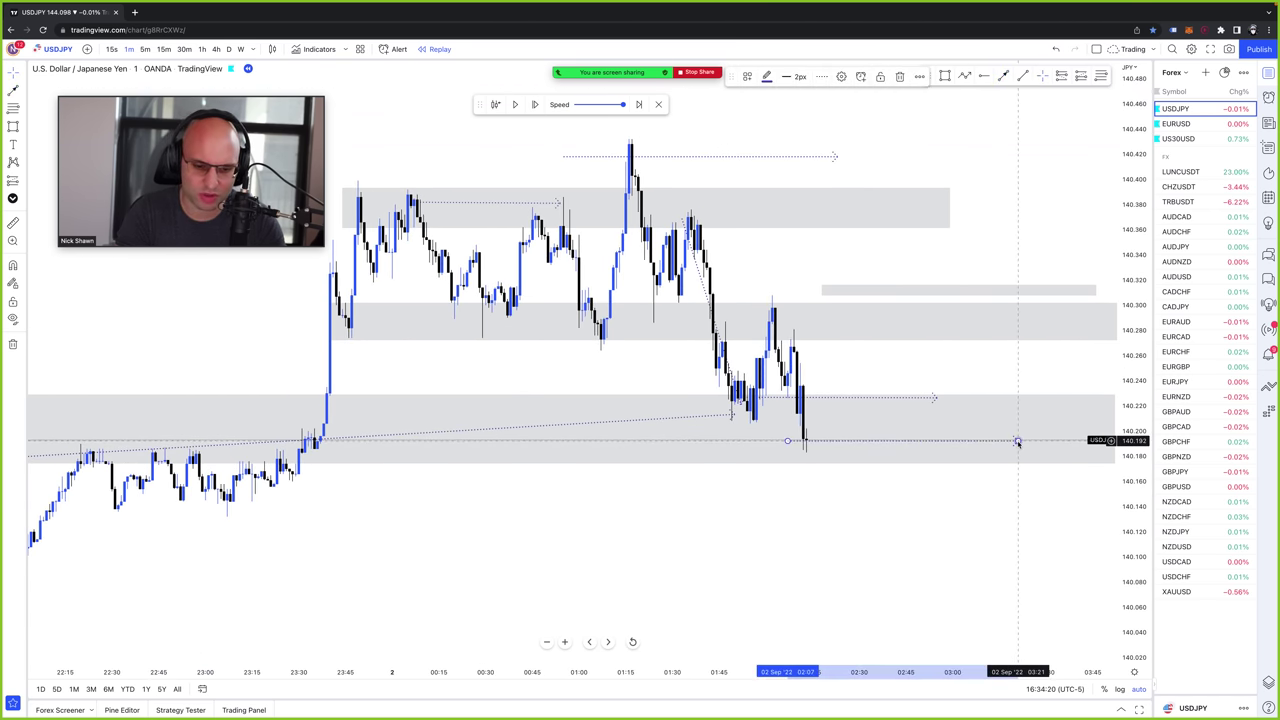
pyautogui.doubleClick(1017, 441)
pyautogui.press('Escape')
# - Move the thin rectangle down into the middle zone so that it spans about 140.283 to 140.275
pyautogui.scroll(-1, 928, 313)
pyautogui.moveTo(922, 286); pyautogui.dragTo(911, 323)
pyautogui.click(966, 381)
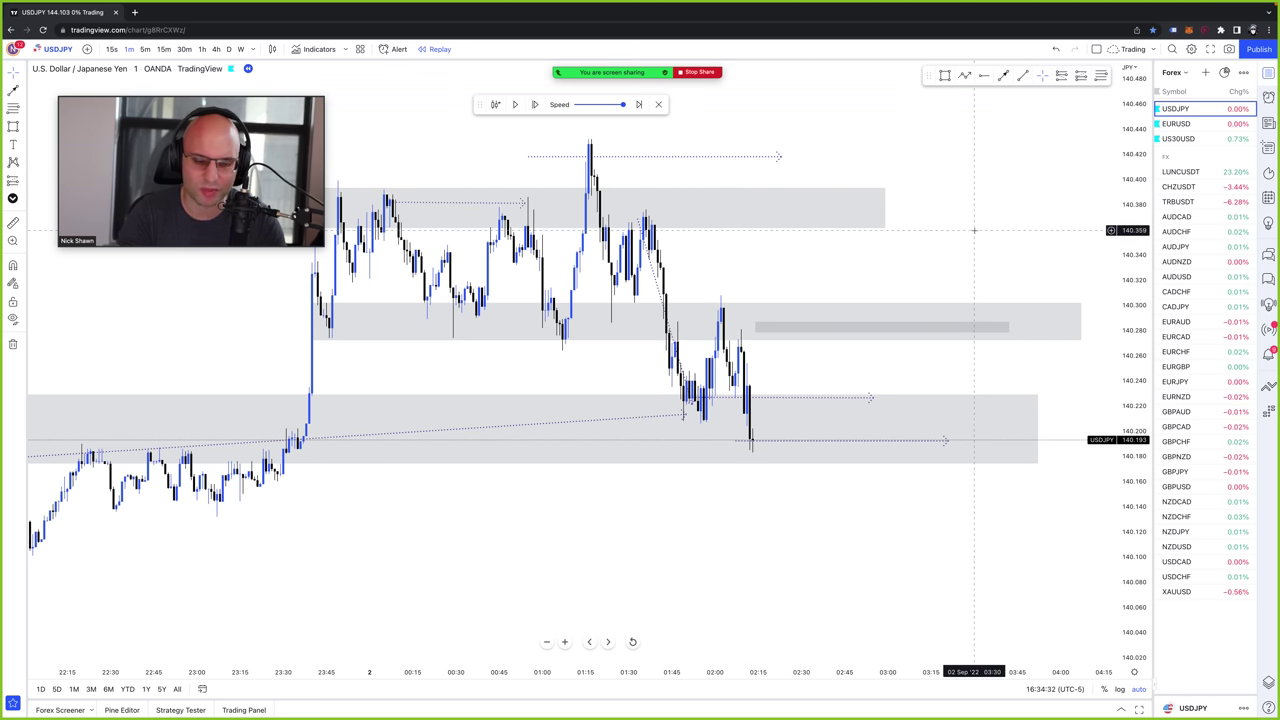
pyautogui.scroll(-1, 972, 243)
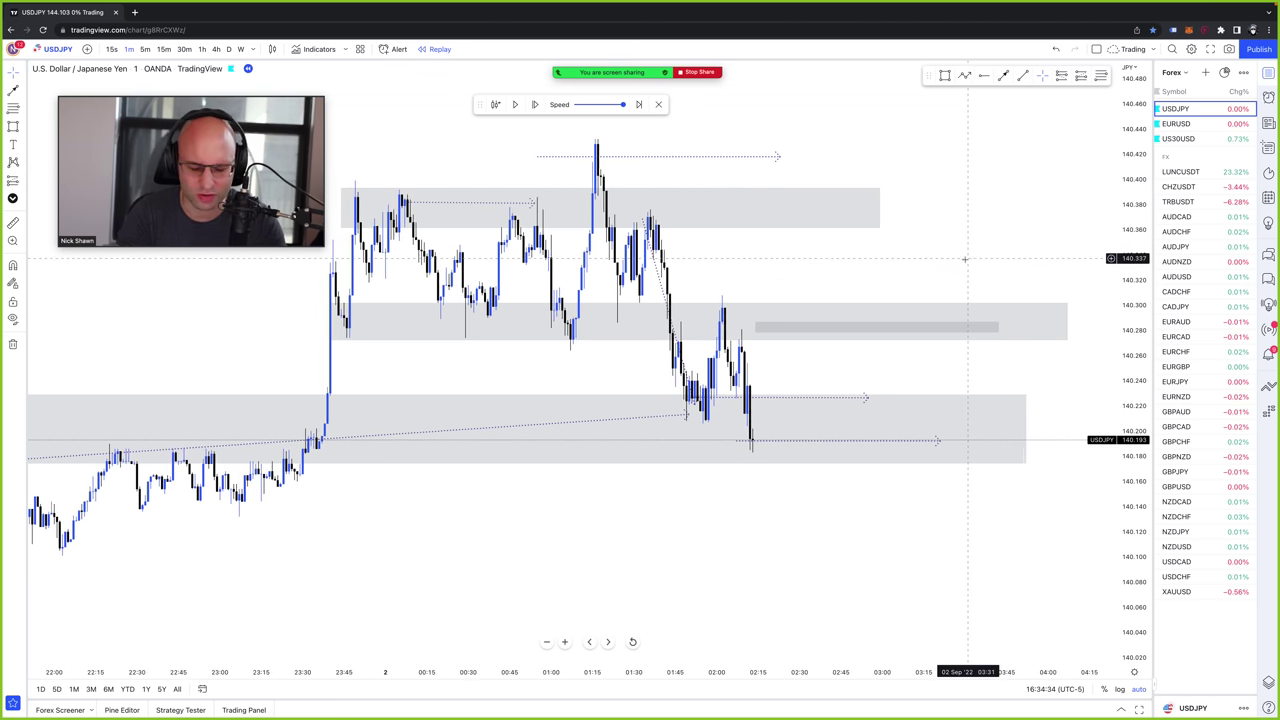
pyautogui.moveTo(907, 326); pyautogui.dragTo(907, 331)
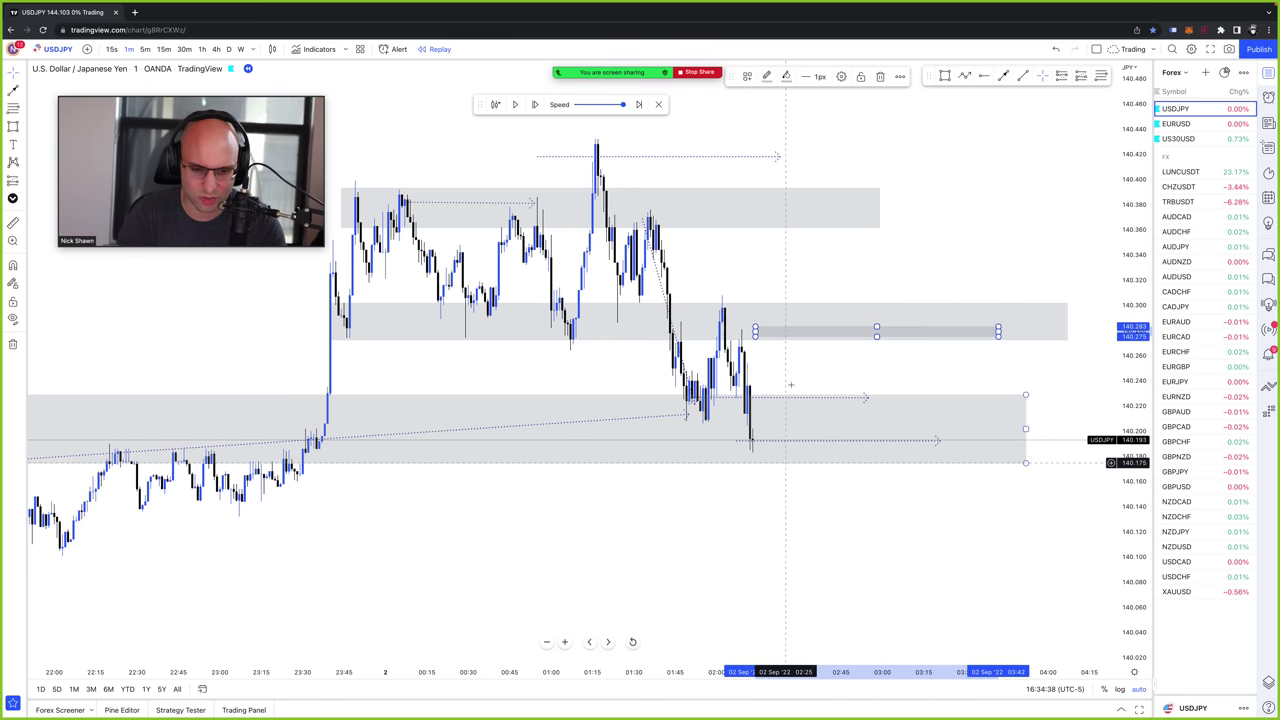
pyautogui.click(954, 263)
pyautogui.scroll(-2, 955, 262)
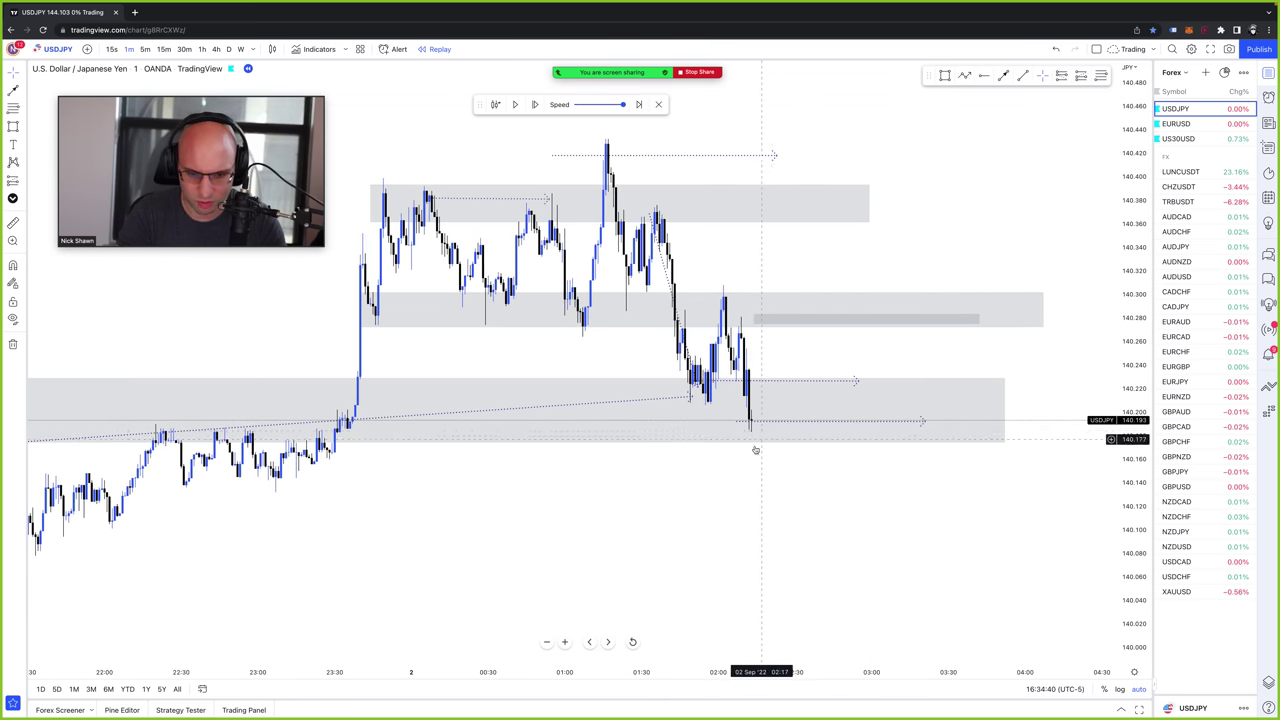
# - Step the replay forward seven bars to about 02:20
pyautogui.scroll(-1, 830, 378)
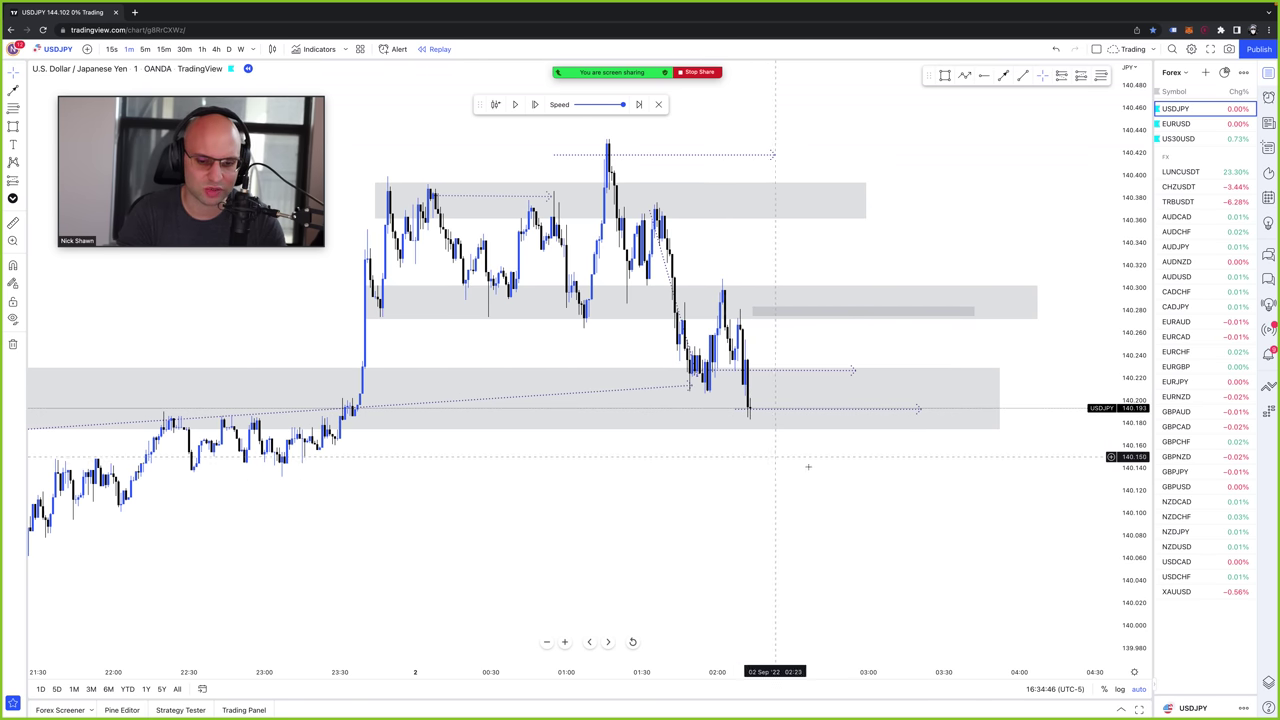
pyautogui.scroll(-1, 880, 480)
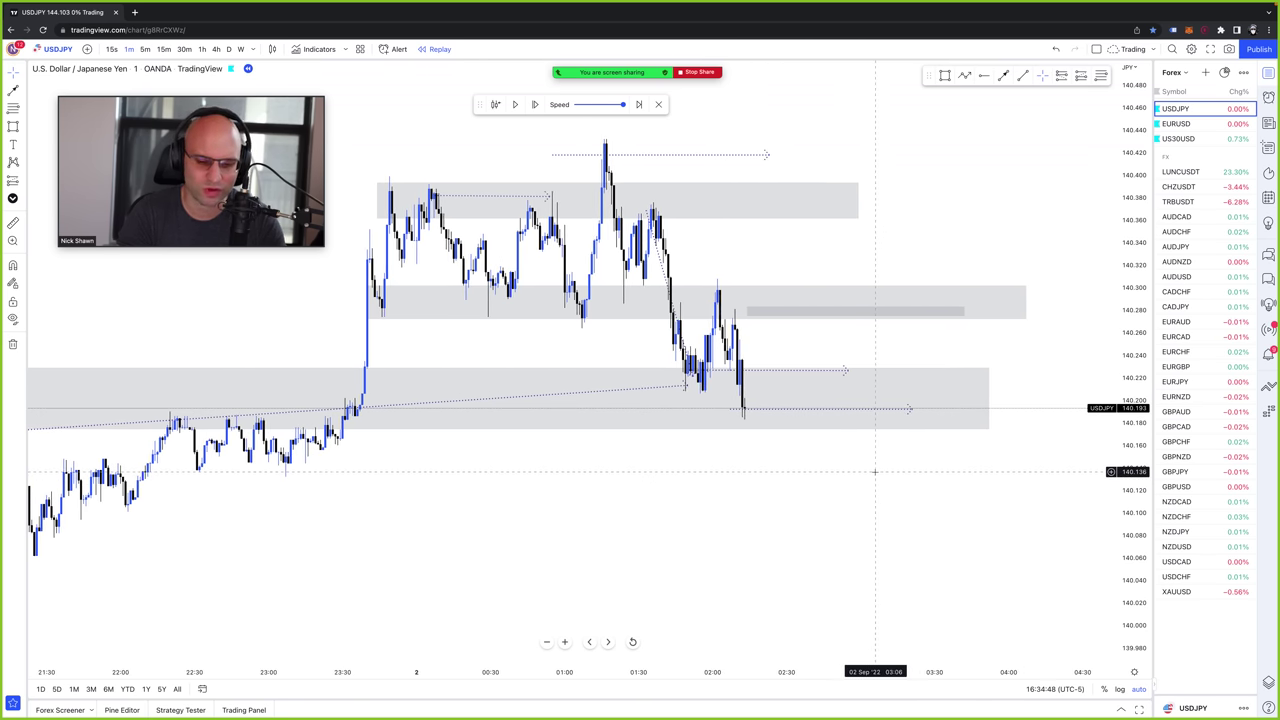
pyautogui.scroll(-2, 760, 455)
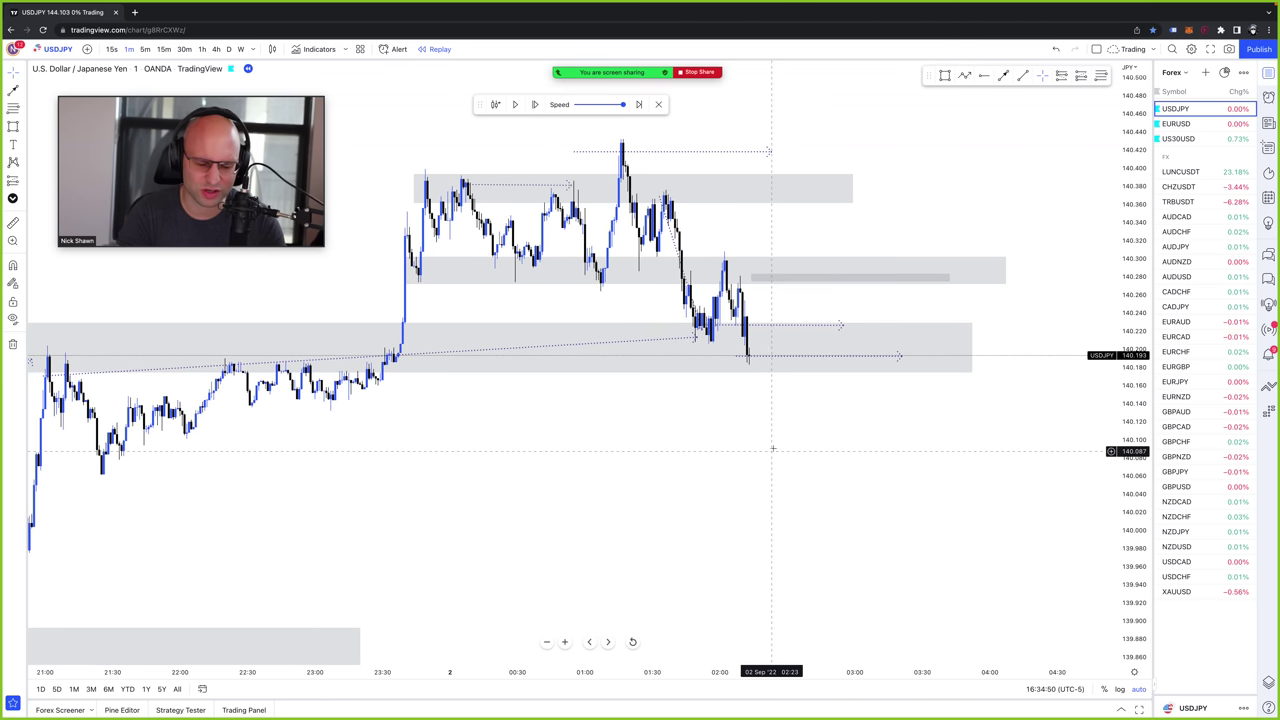
pyautogui.click(901, 356)
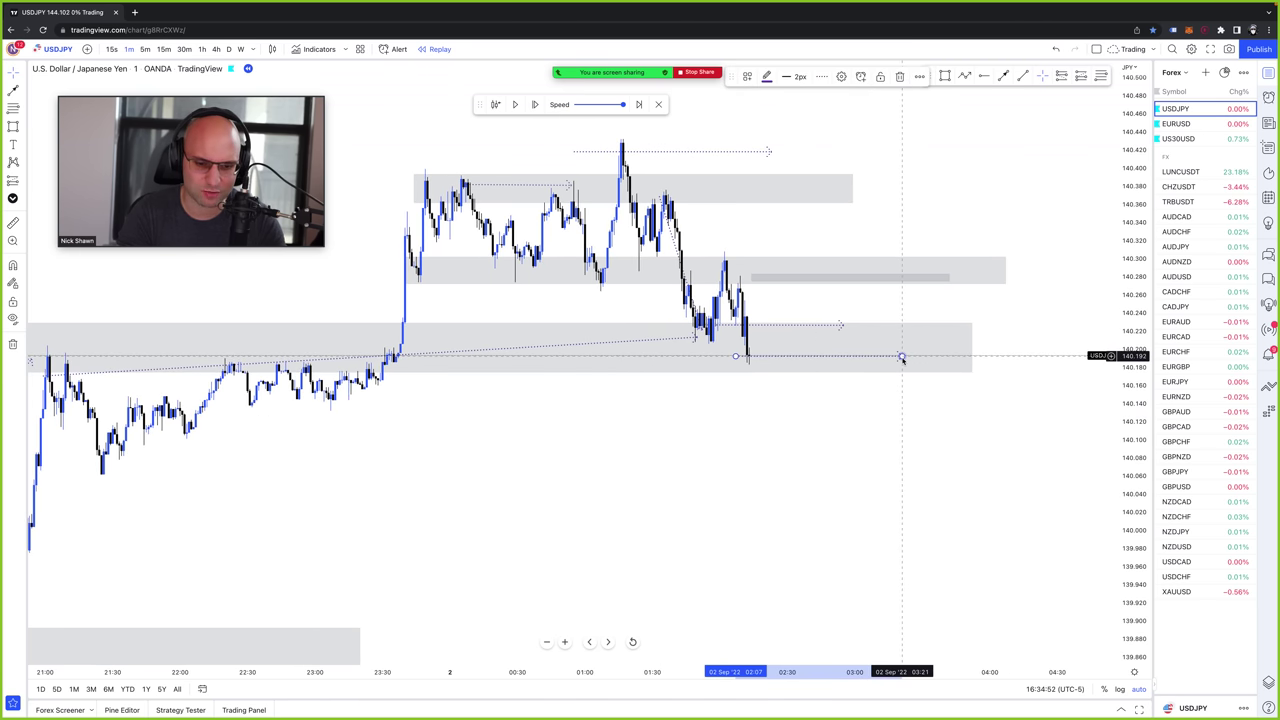
pyautogui.click(762, 395)
pyautogui.scroll(1, 980, 206)
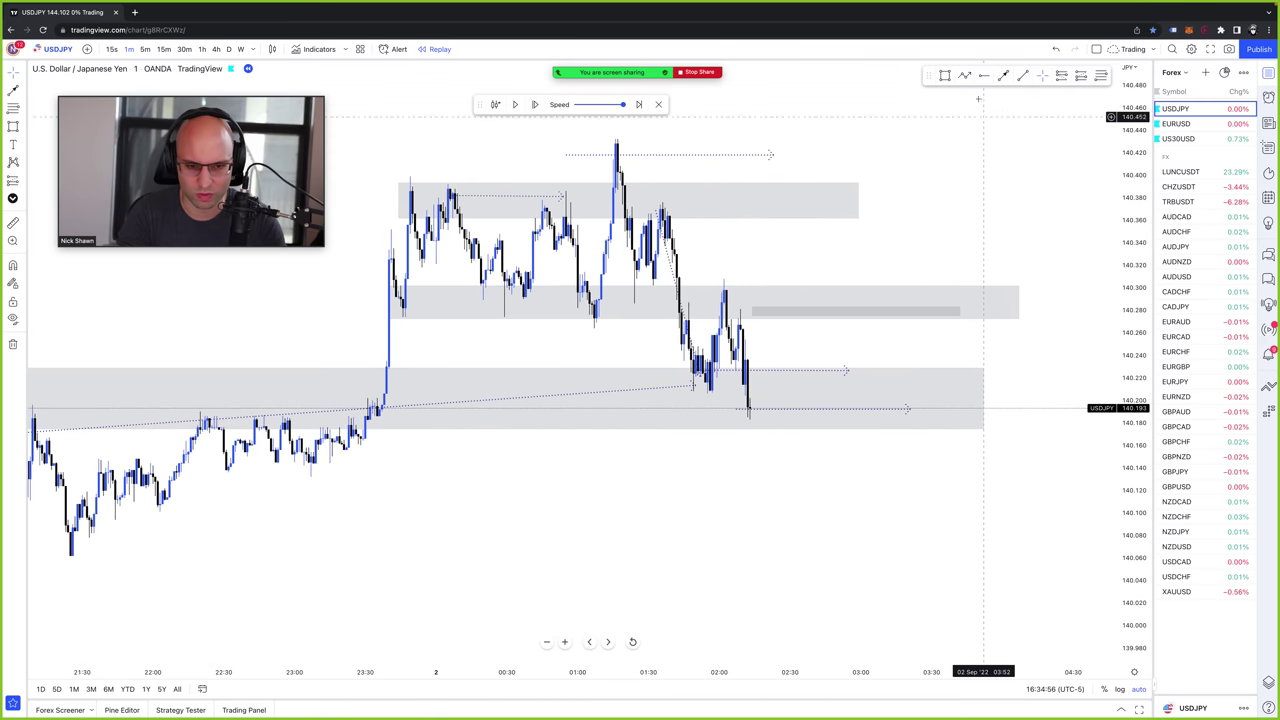
pyautogui.click(536, 105)
pyautogui.click(536, 105)
pyautogui.click(536, 105)
pyautogui.click(536, 105)
pyautogui.click(536, 105)
pyautogui.click(536, 105)
pyautogui.click(536, 105)
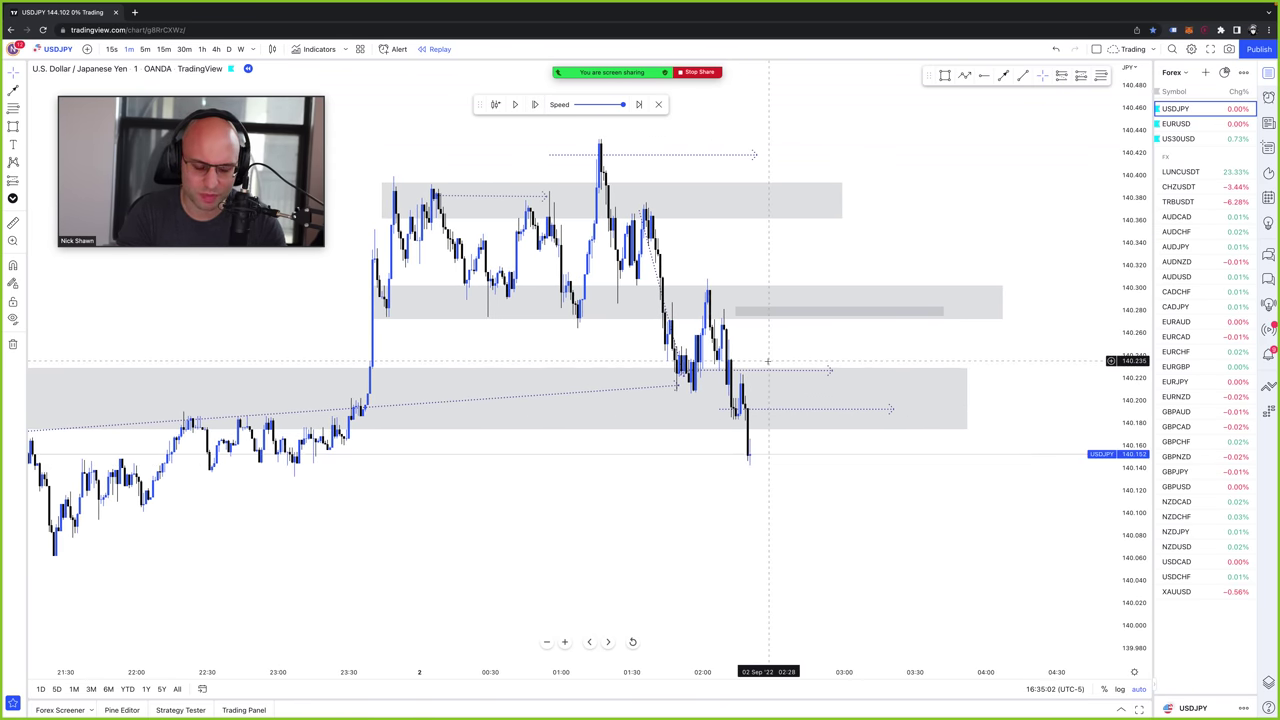
# - Pull the tip of the lower zone's 140.192 arrow down to the latest candle at about 140.152 and measure the drop beside it
pyautogui.moveTo(891, 409); pyautogui.dragTo(748, 455)
pyautogui.keyDown('shift'); pyautogui.click(803, 413); pyautogui.keyUp('shift')
pyautogui.click(806, 455)
pyautogui.click(803, 340)
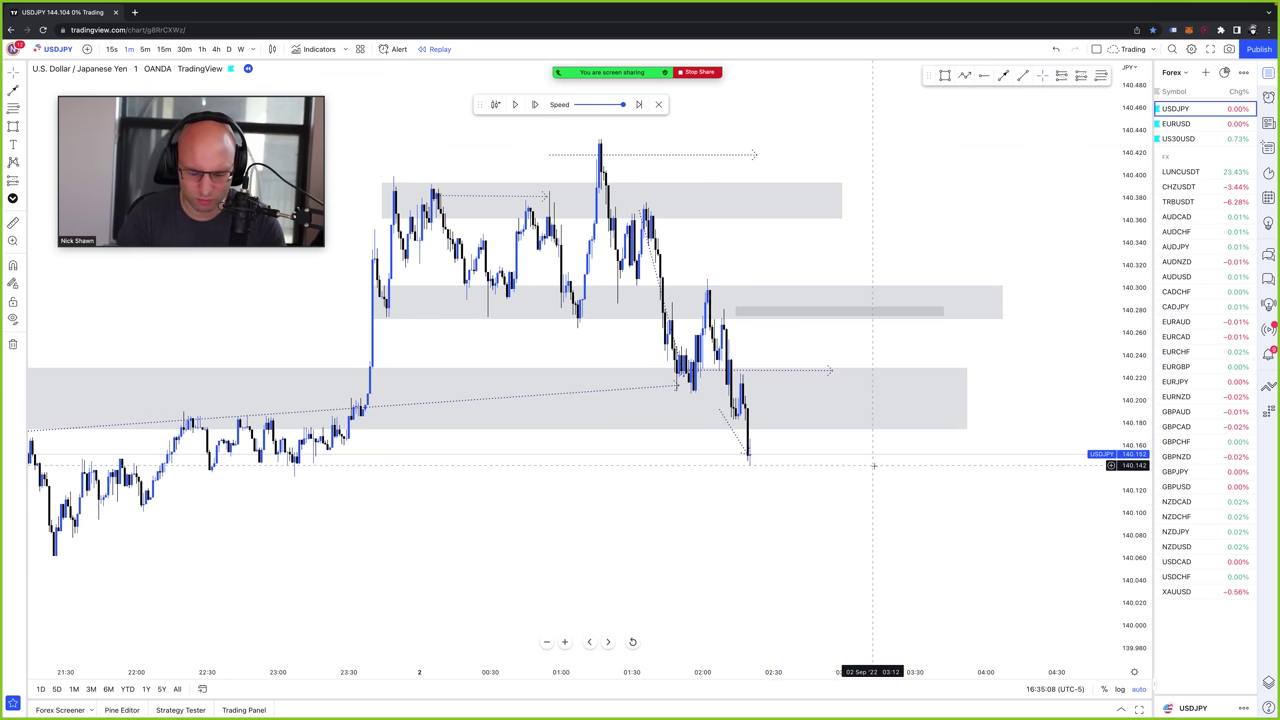
# - Draw two dotted arrows from the new low at about 02:19 to 02:55, one ending at 140.164 and one level at about 140.152
pyautogui.click(1003, 76)
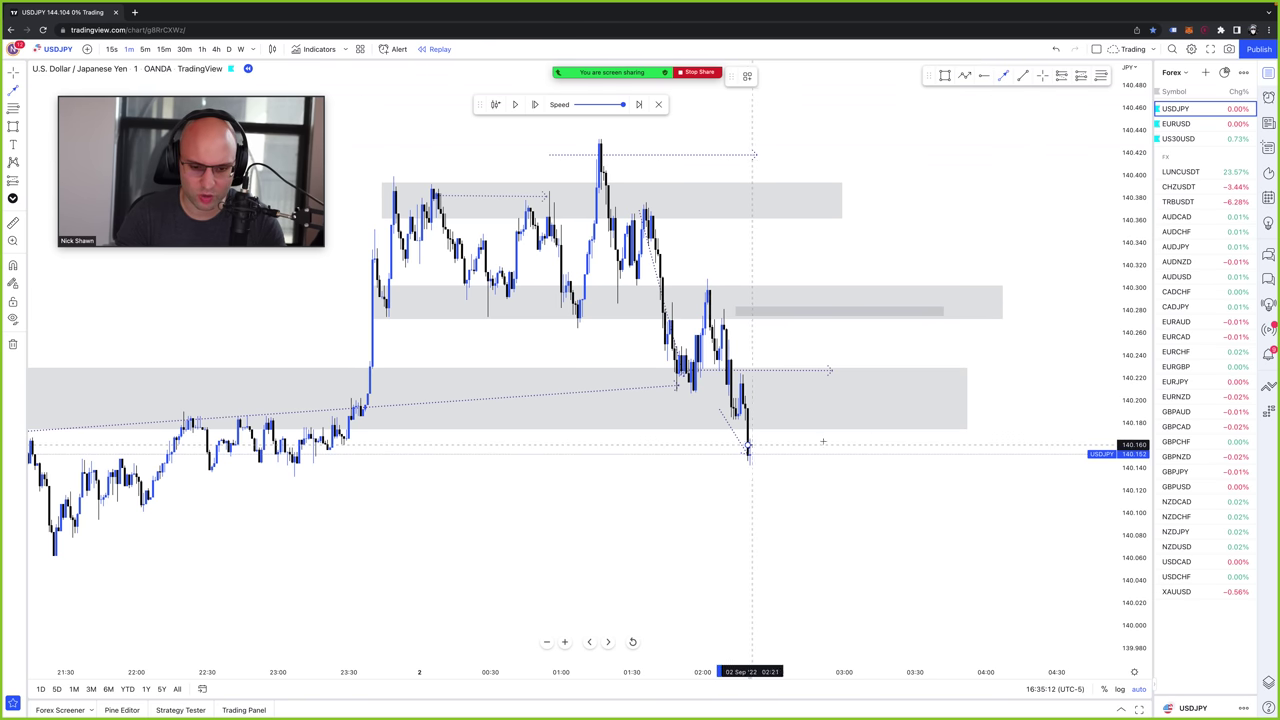
pyautogui.click(748, 441)
pyautogui.click(832, 441)
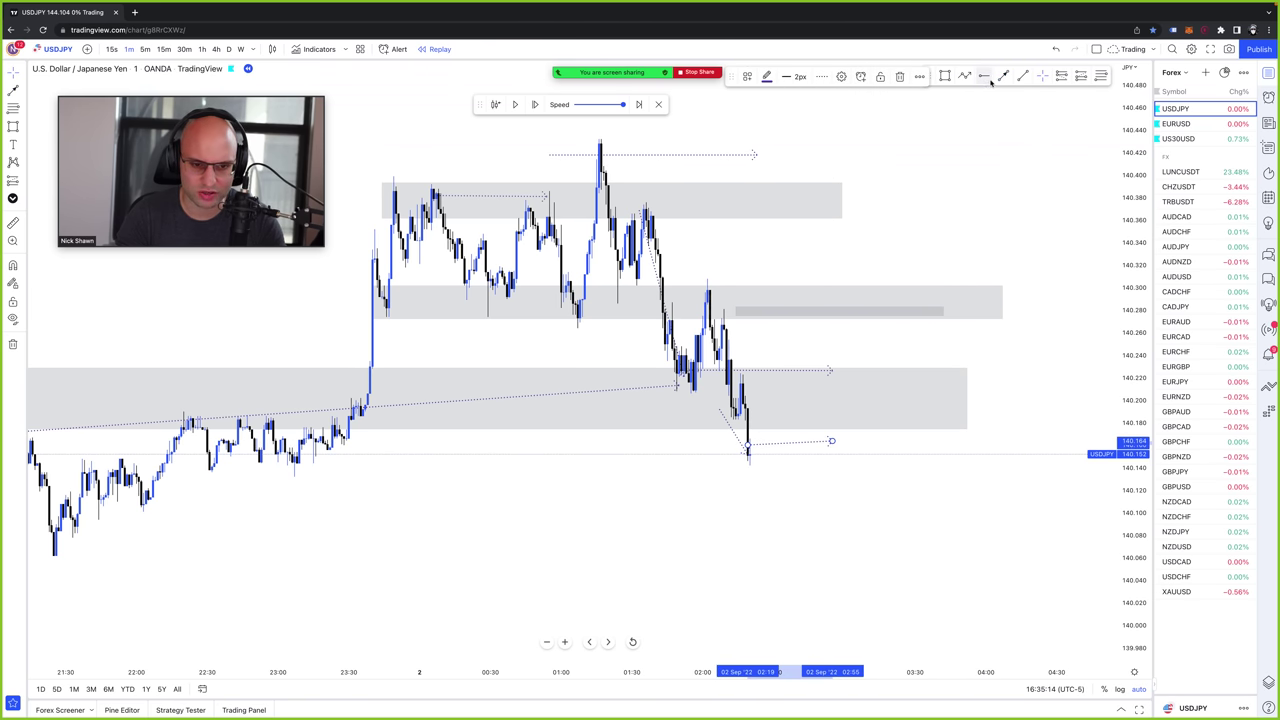
pyautogui.click(988, 79)
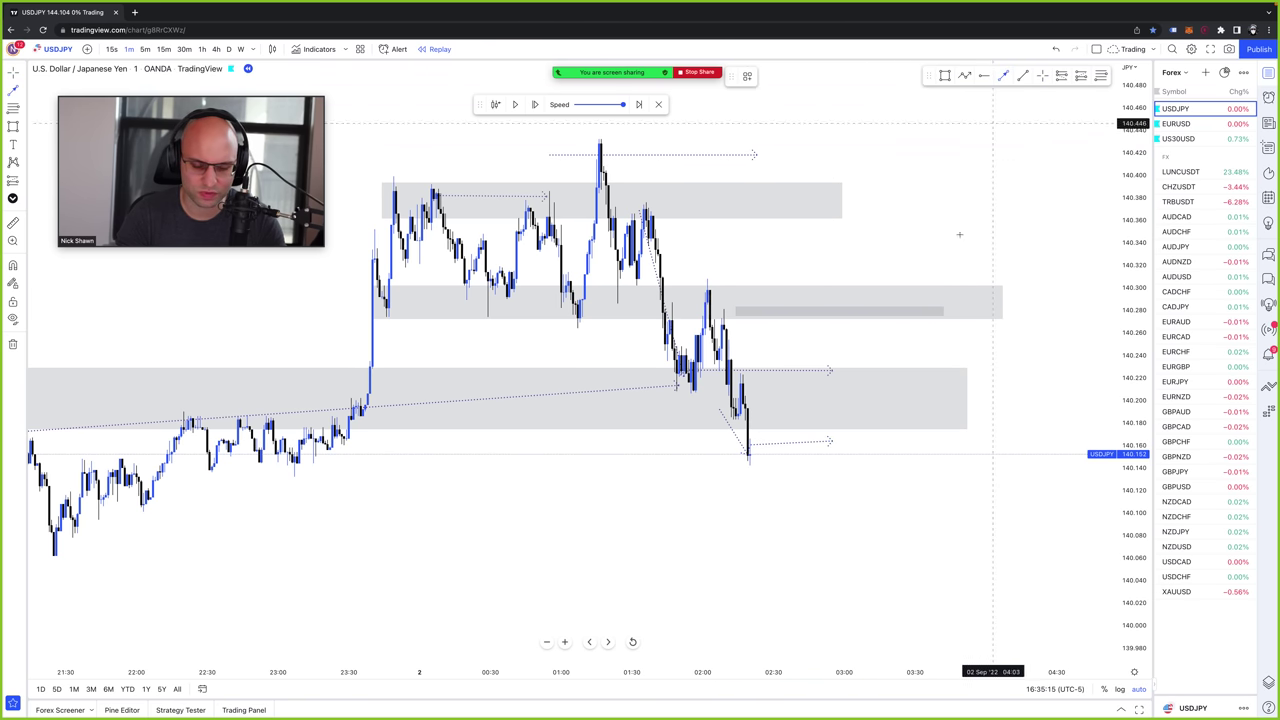
pyautogui.doubleClick(832, 454)
pyautogui.press('Escape')
# - Extend the dotted arrow along the lower zone's upper edge to 03:46 at 140.230
pyautogui.scroll(-3, 883, 471)
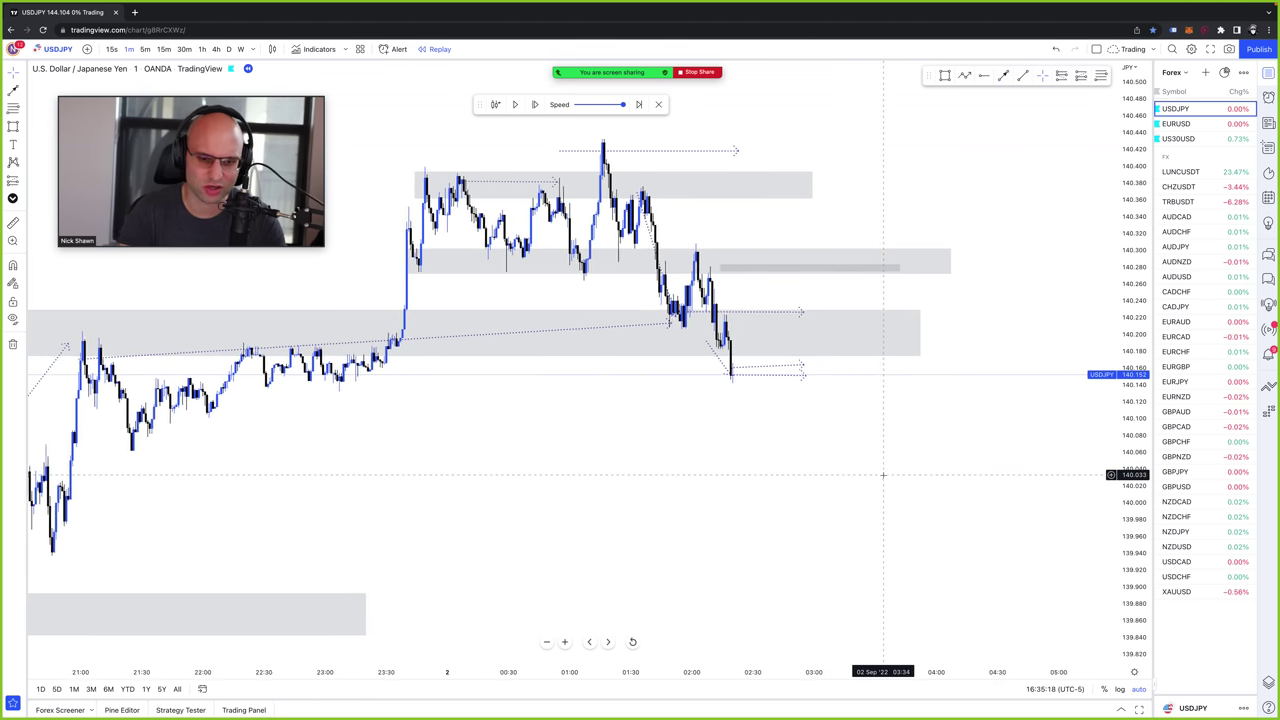
pyautogui.hscroll(-5, 984, 277)
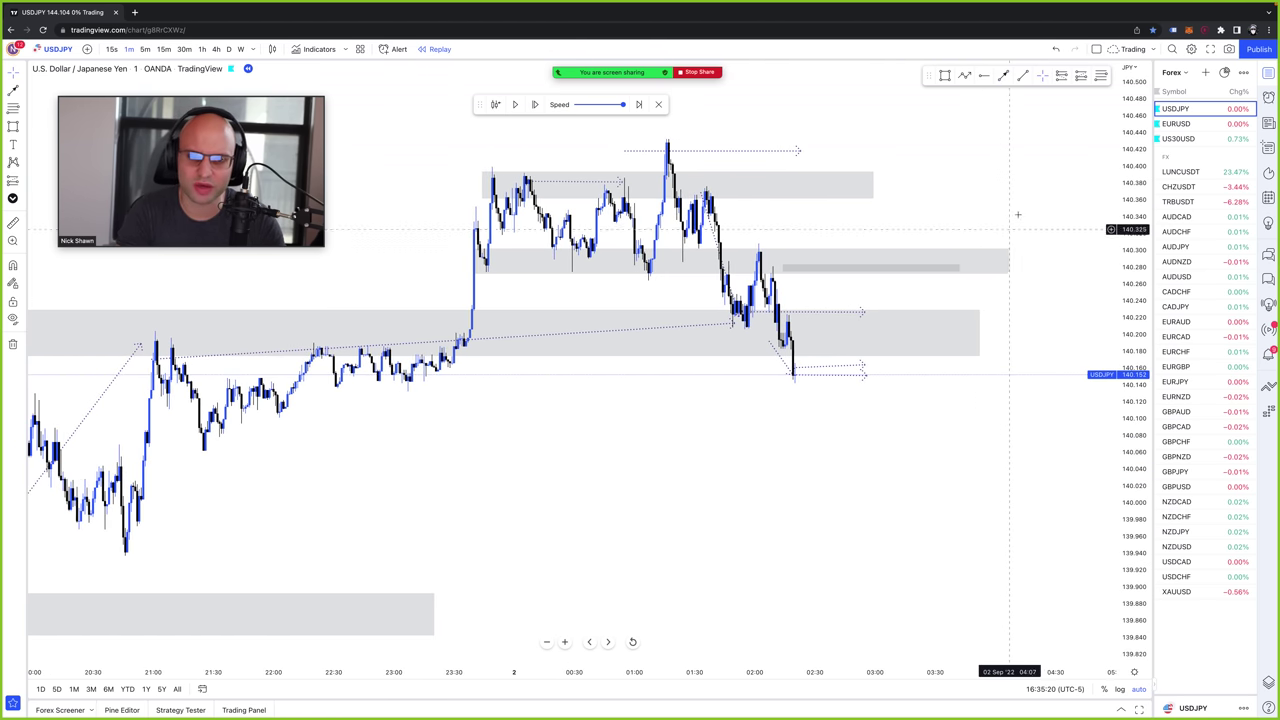
pyautogui.scroll(2, 1022, 207)
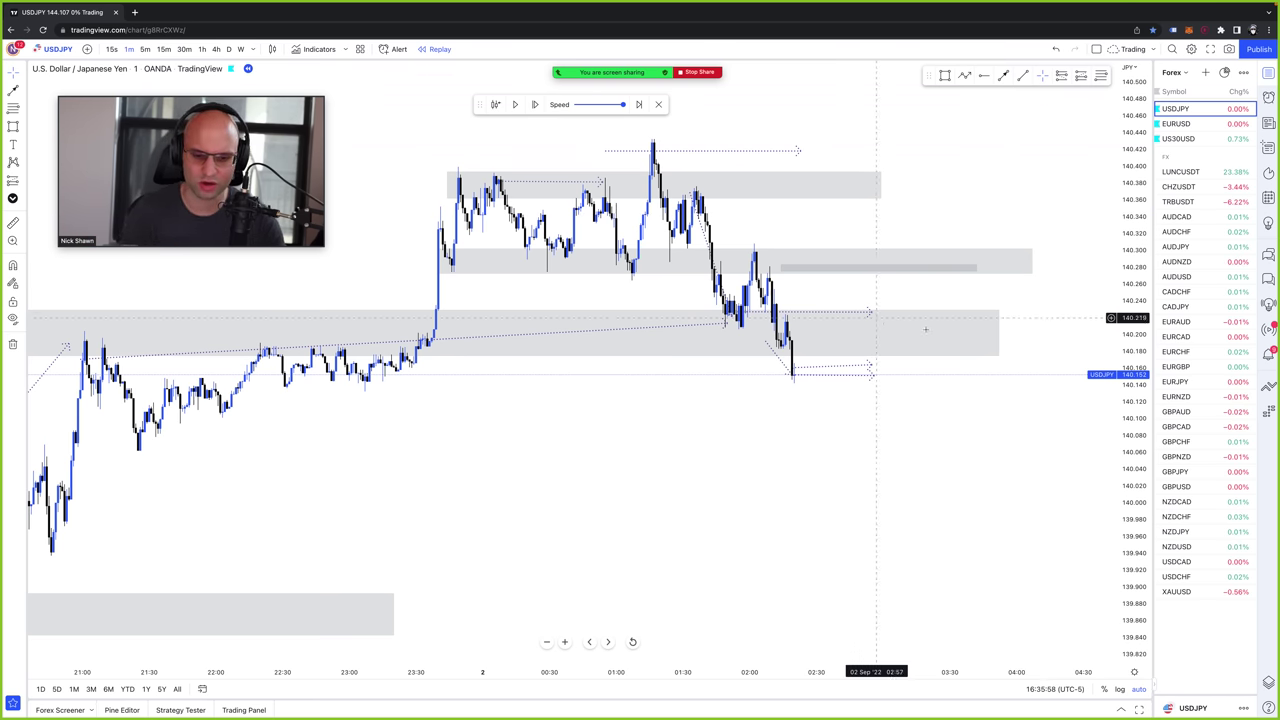
pyautogui.scroll(-1, 825, 446)
pyautogui.scroll(-1, 827, 449)
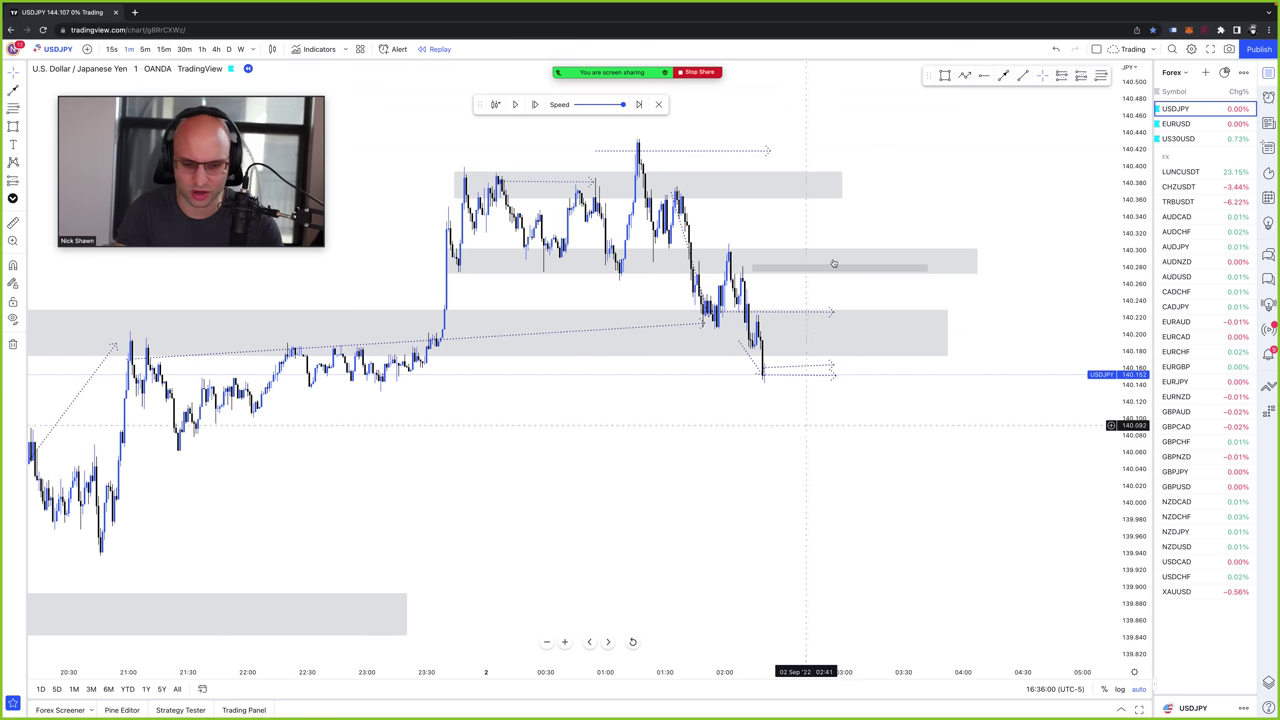
pyautogui.scroll(-1, 850, 460)
pyautogui.scroll(-2, 856, 458)
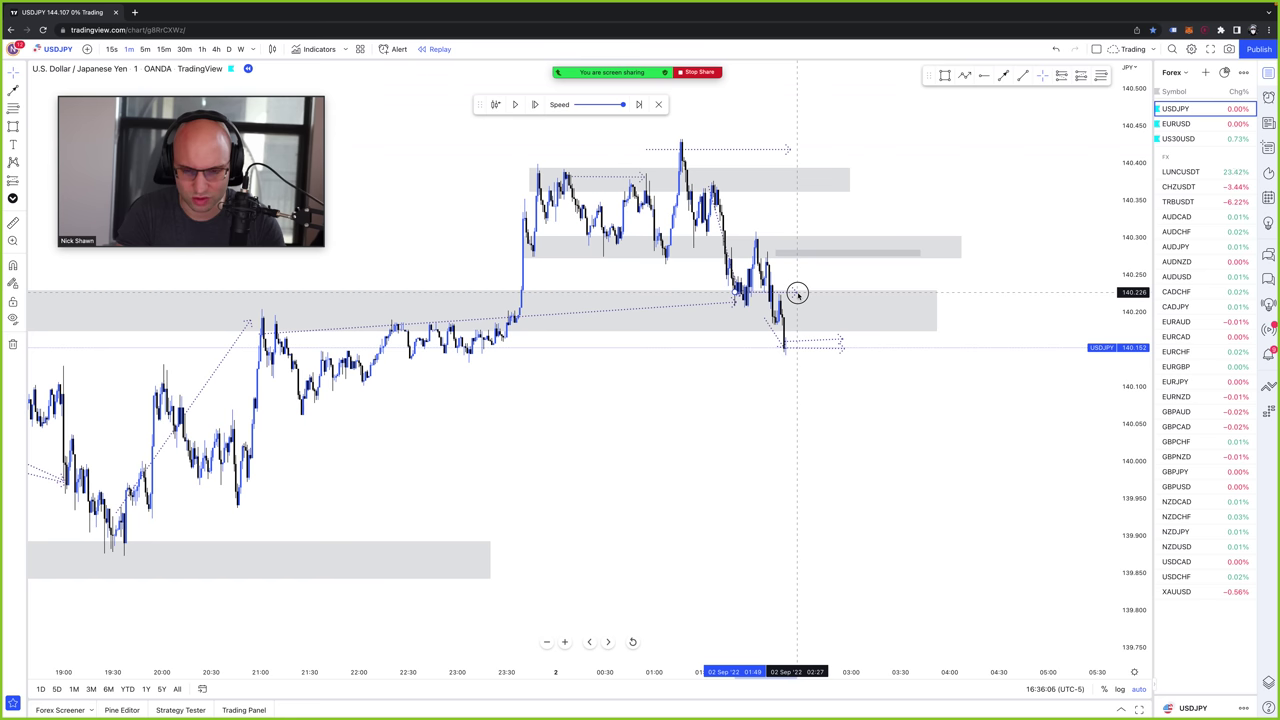
pyautogui.click(926, 290)
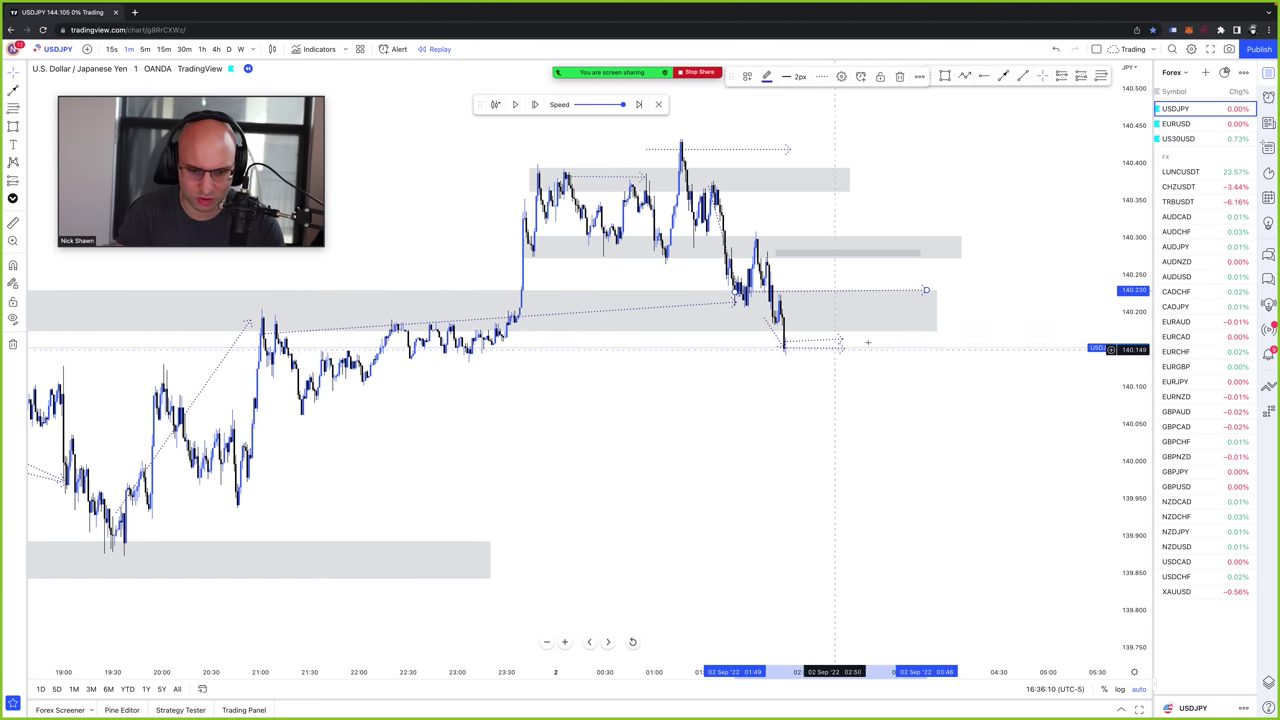
pyautogui.click(1009, 150)
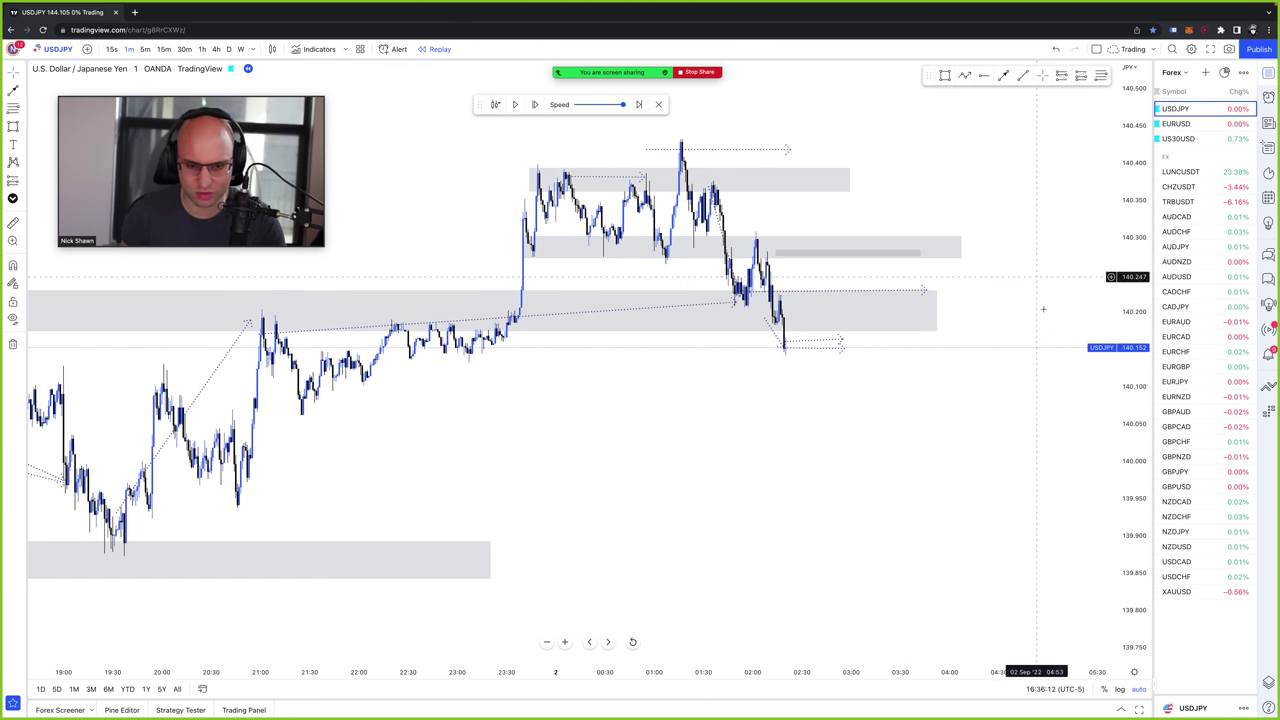
# - Measure the price distances from the uppermost arrow to the lower zone's bottom and from the 140.230 arrow to the latest low
pyautogui.keyDown('shift'); pyautogui.click(946, 150); pyautogui.keyUp('shift')
pyautogui.click(1014, 337)
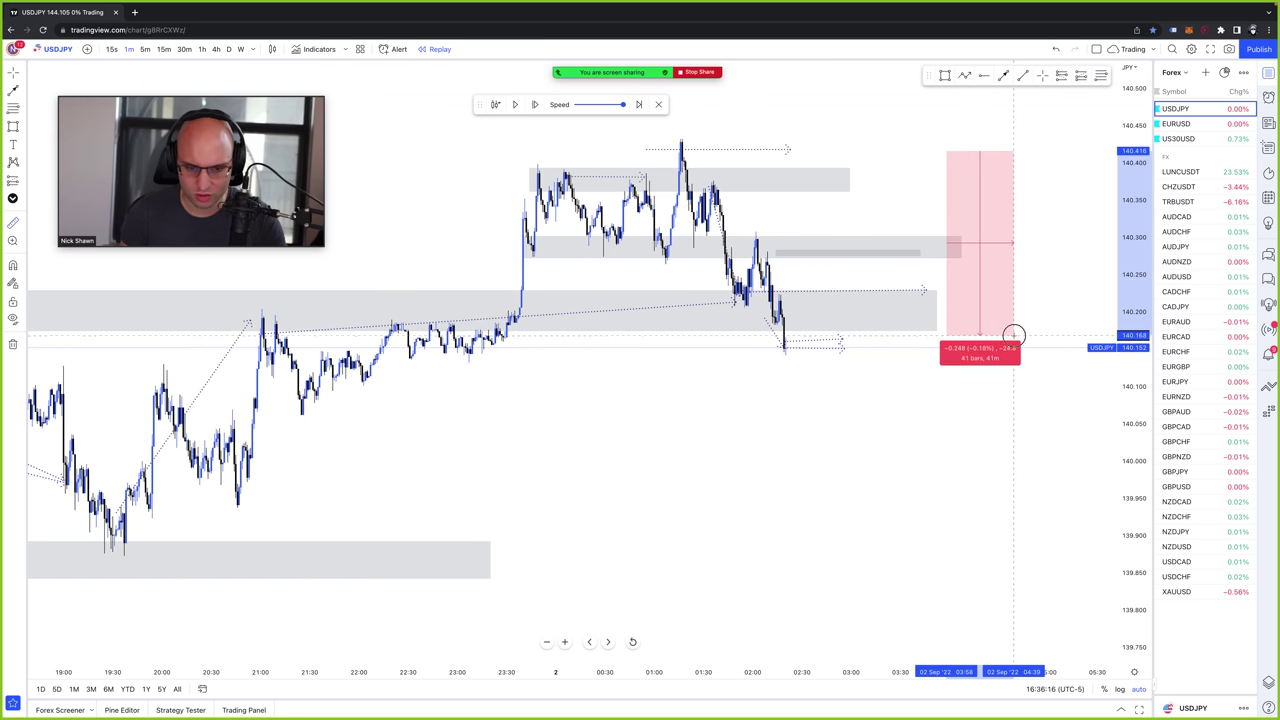
pyautogui.click(1060, 292)
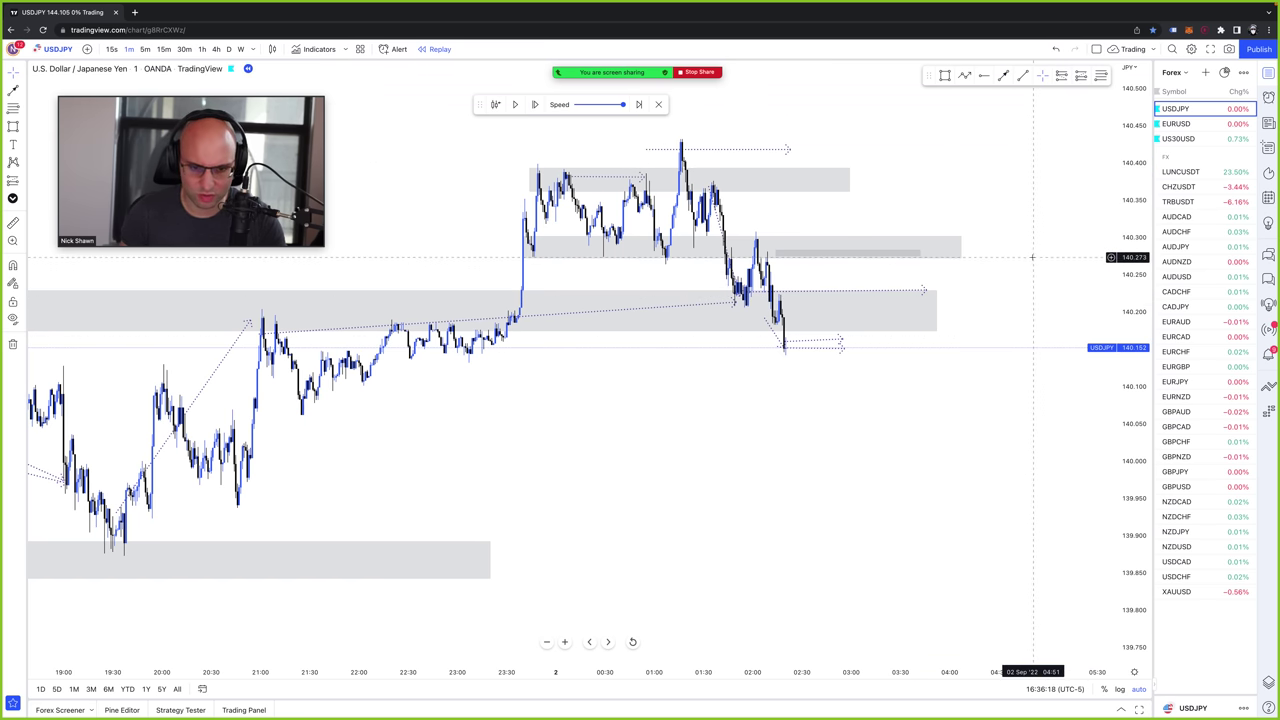
pyautogui.keyDown('shift'); pyautogui.click(1030, 296); pyautogui.keyUp('shift')
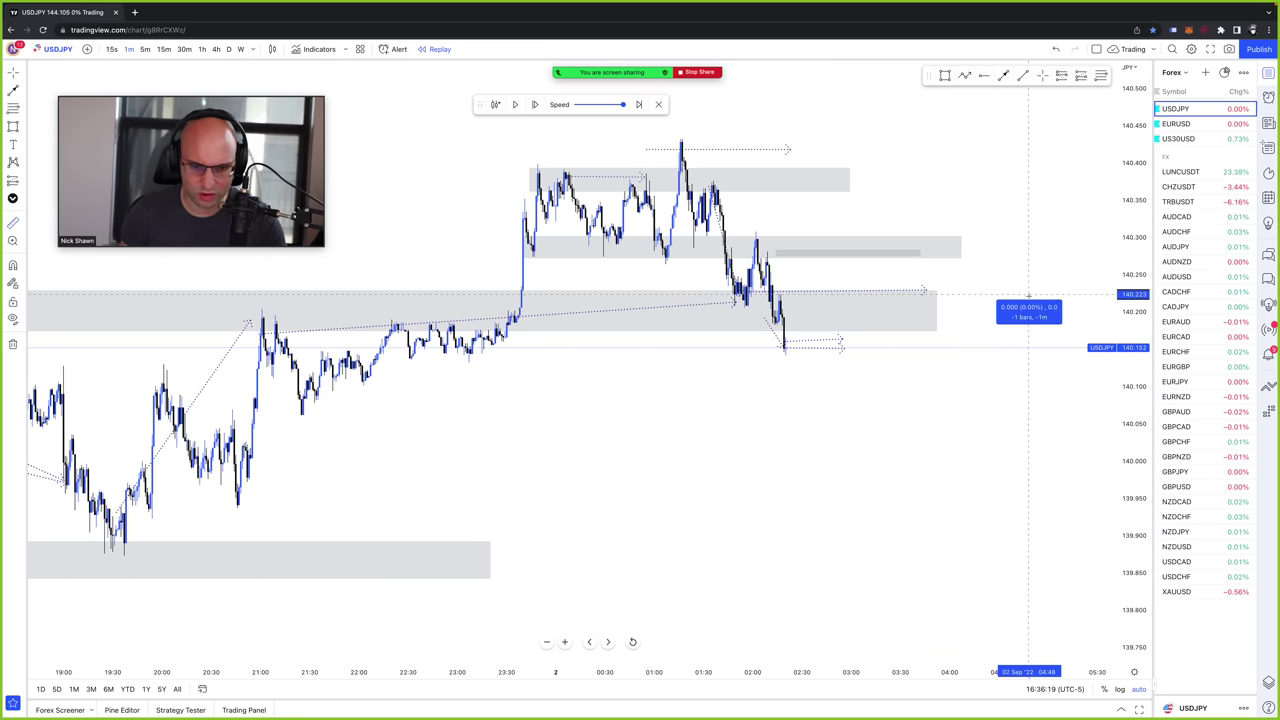
pyautogui.click(1035, 345)
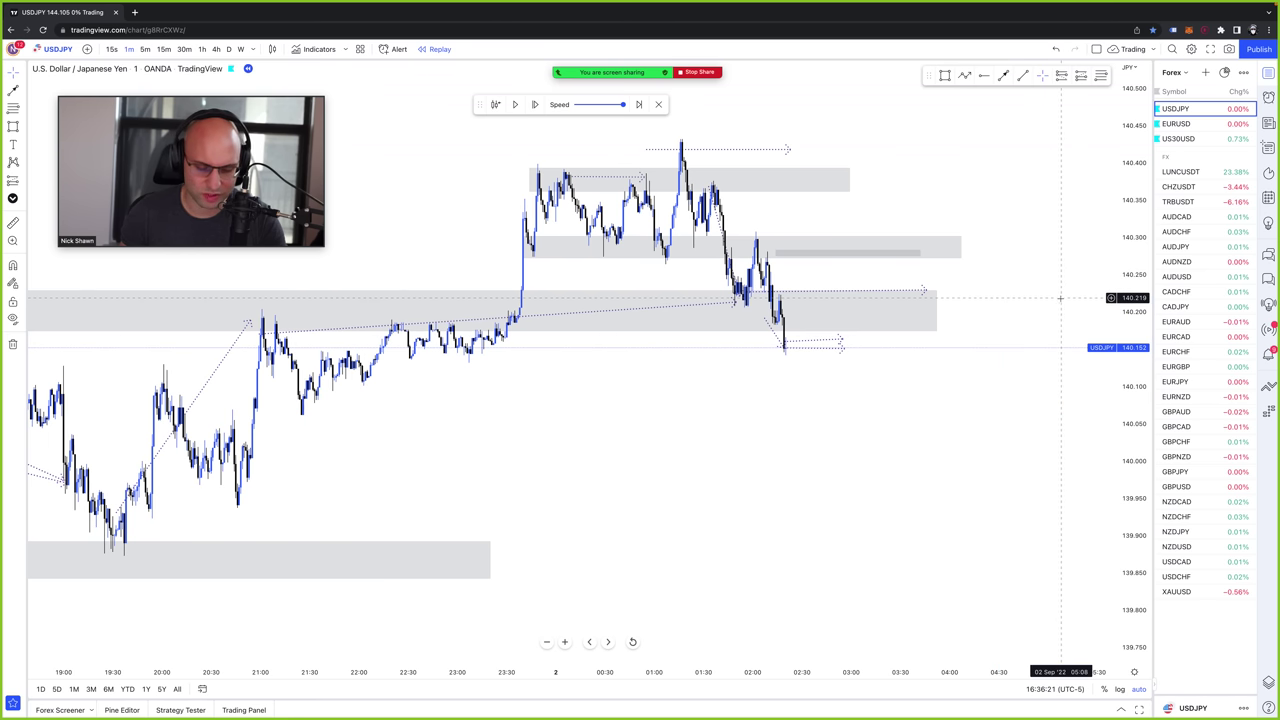
# - Advance the replay to about 02:26
pyautogui.click(536, 104)
pyautogui.click(536, 104)
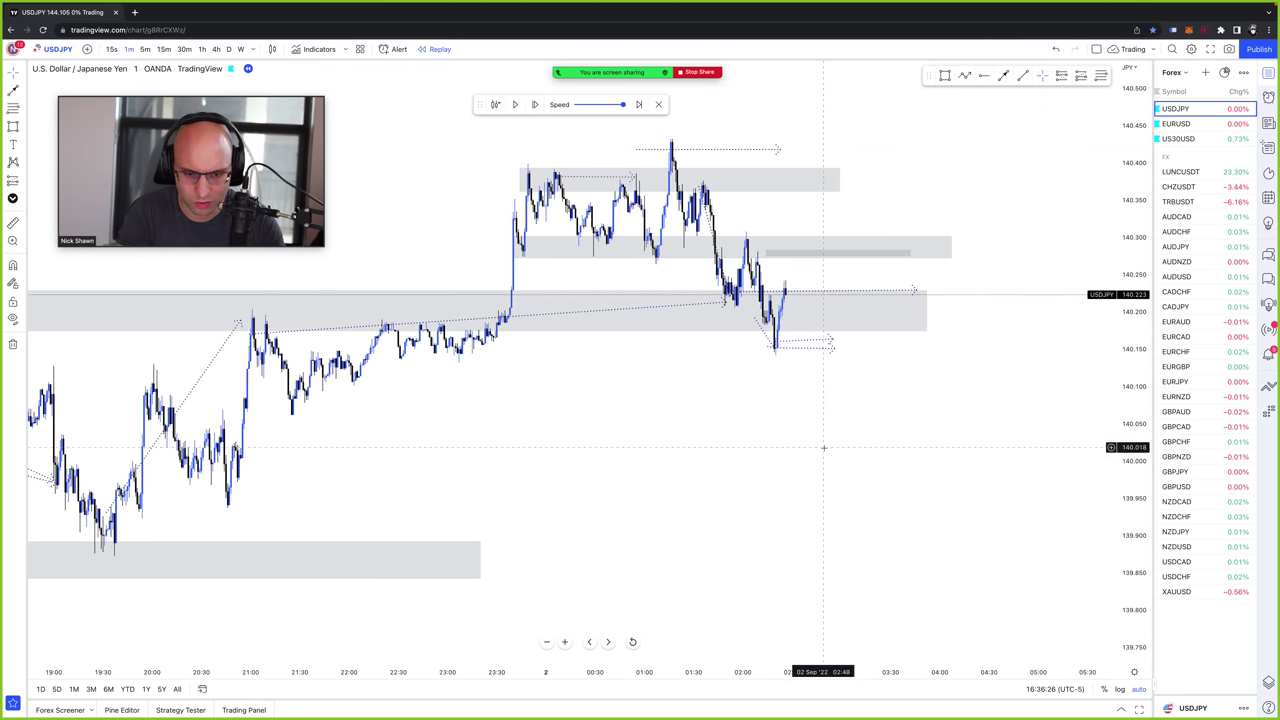
pyautogui.scroll(-5, 812, 275)
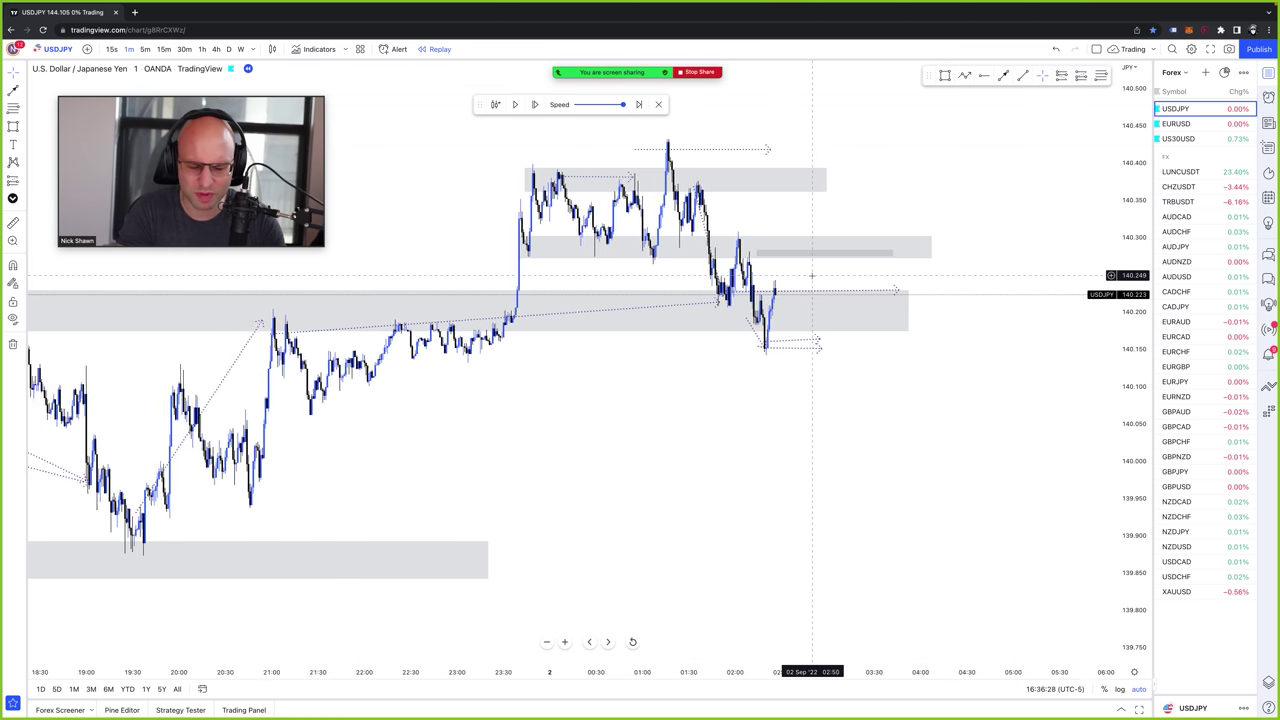
# - Shift the lower zone down and extend its corner to 05:20 so that it spans 140.217 to 140.148
pyautogui.scroll(1, 812, 275)
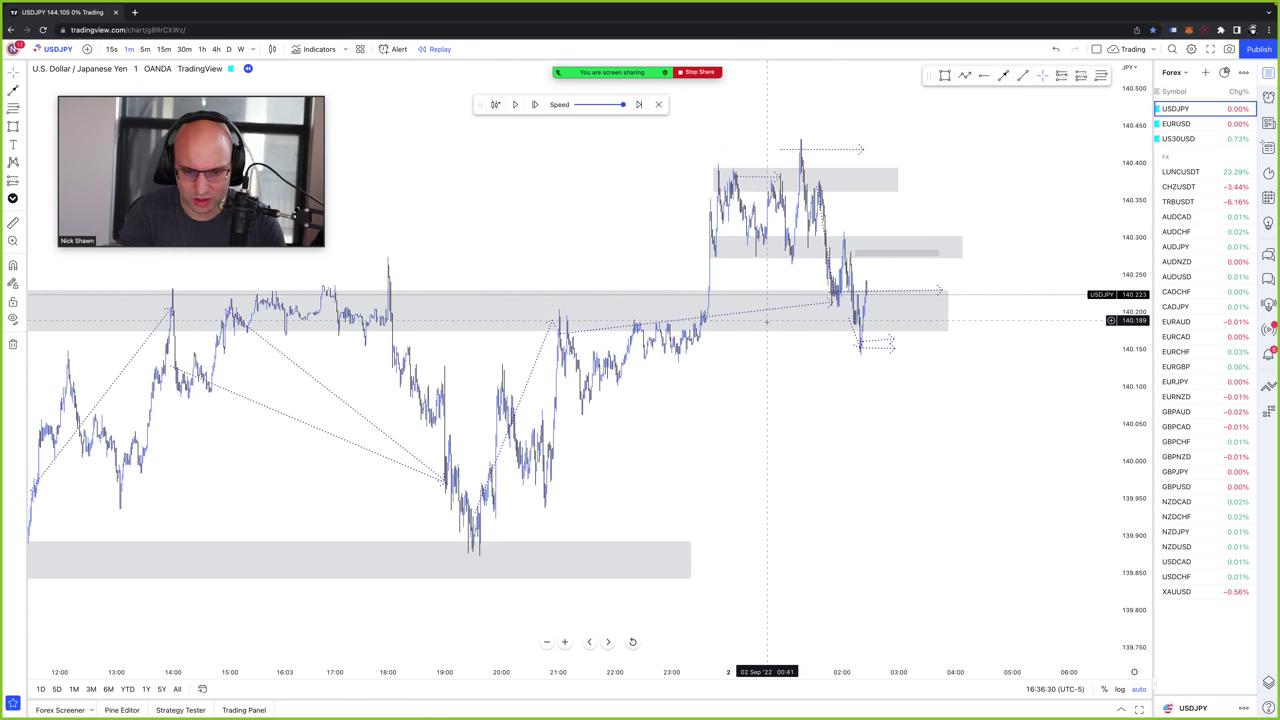
pyautogui.moveTo(766, 335); pyautogui.dragTo(765, 344)
pyautogui.moveTo(969, 345); pyautogui.dragTo(1036, 356)
# - Step the replay forward five bars to about 02:31
pyautogui.scroll(2, 960, 388)
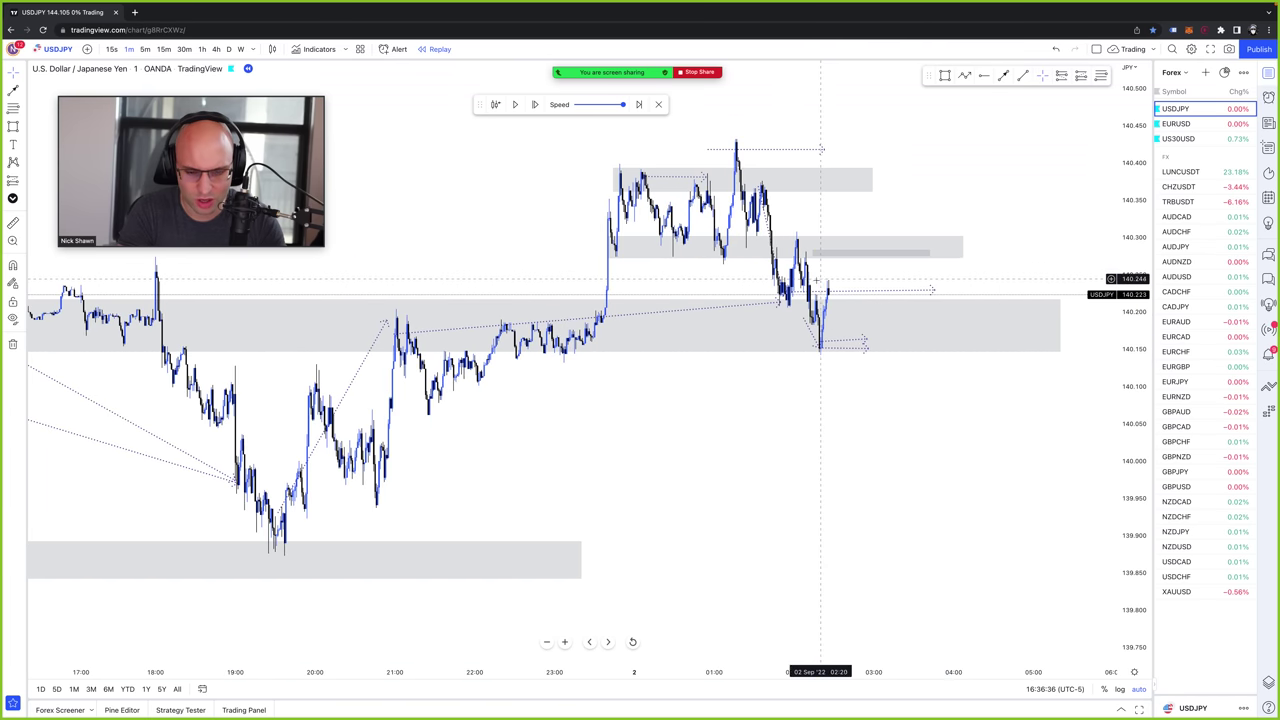
pyautogui.scroll(1, 820, 170)
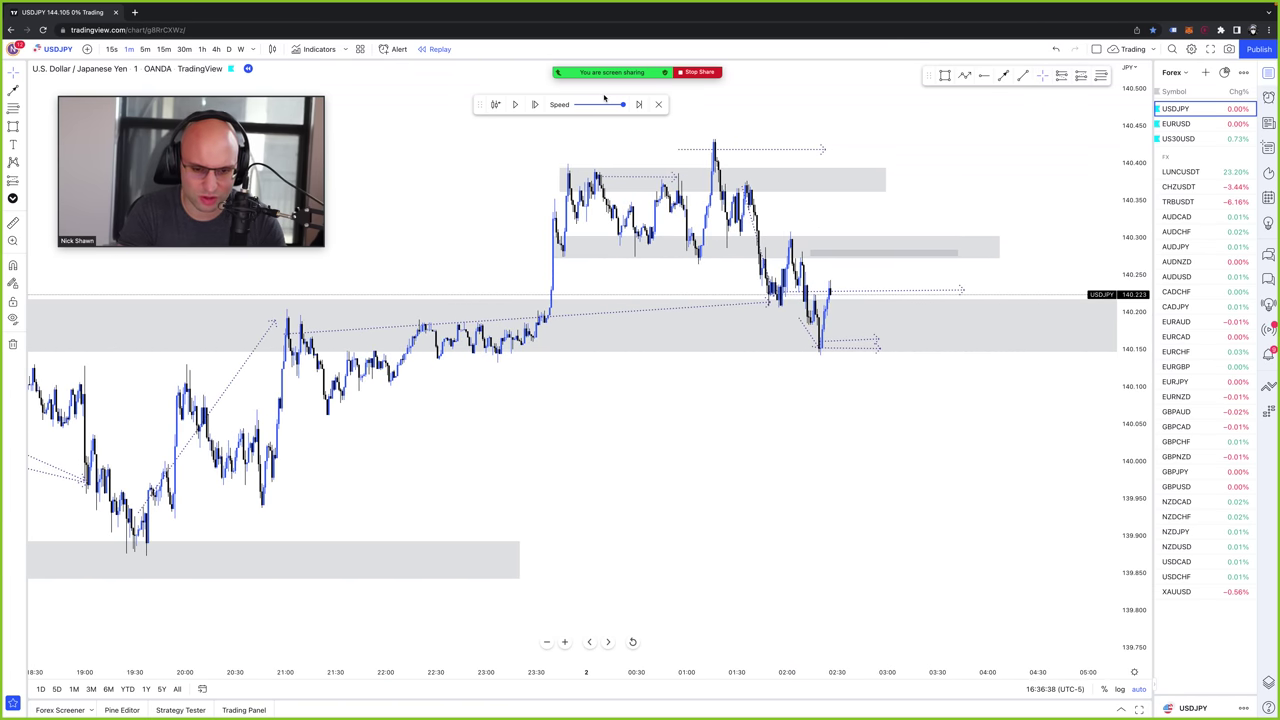
pyautogui.click(537, 104)
pyautogui.click(537, 104)
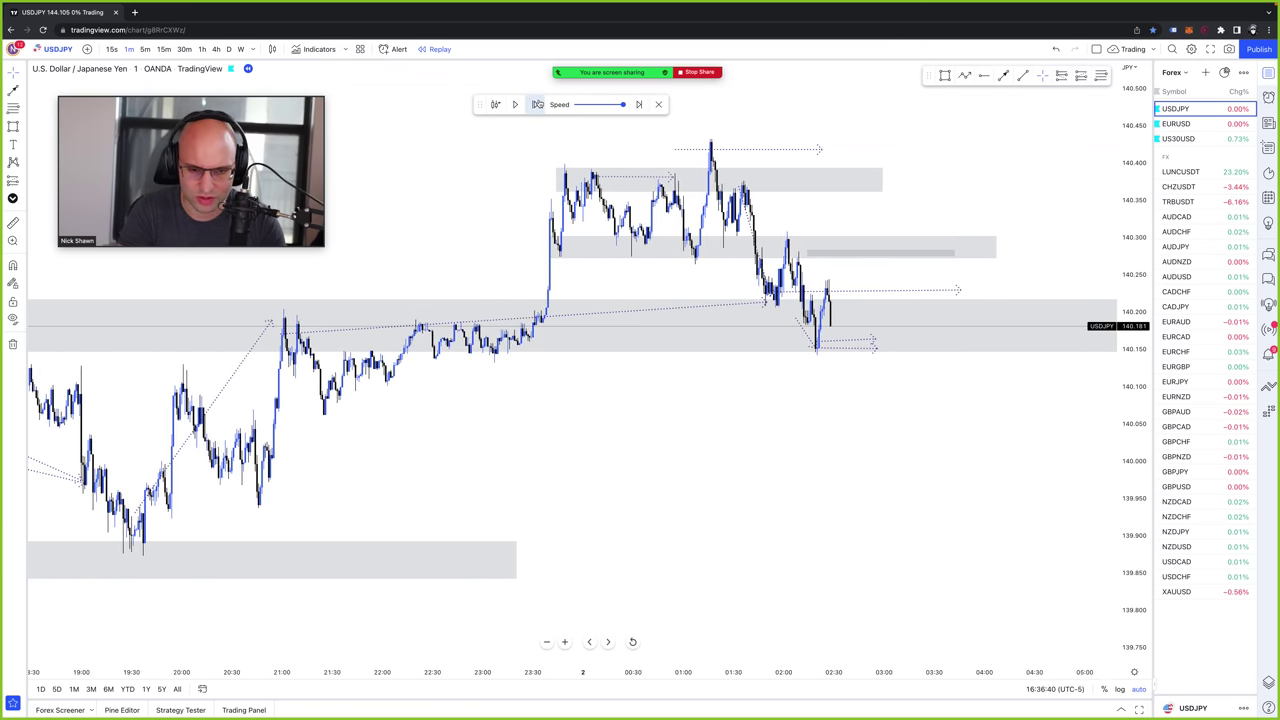
pyautogui.click(537, 104)
pyautogui.click(537, 104)
pyautogui.click(537, 104)
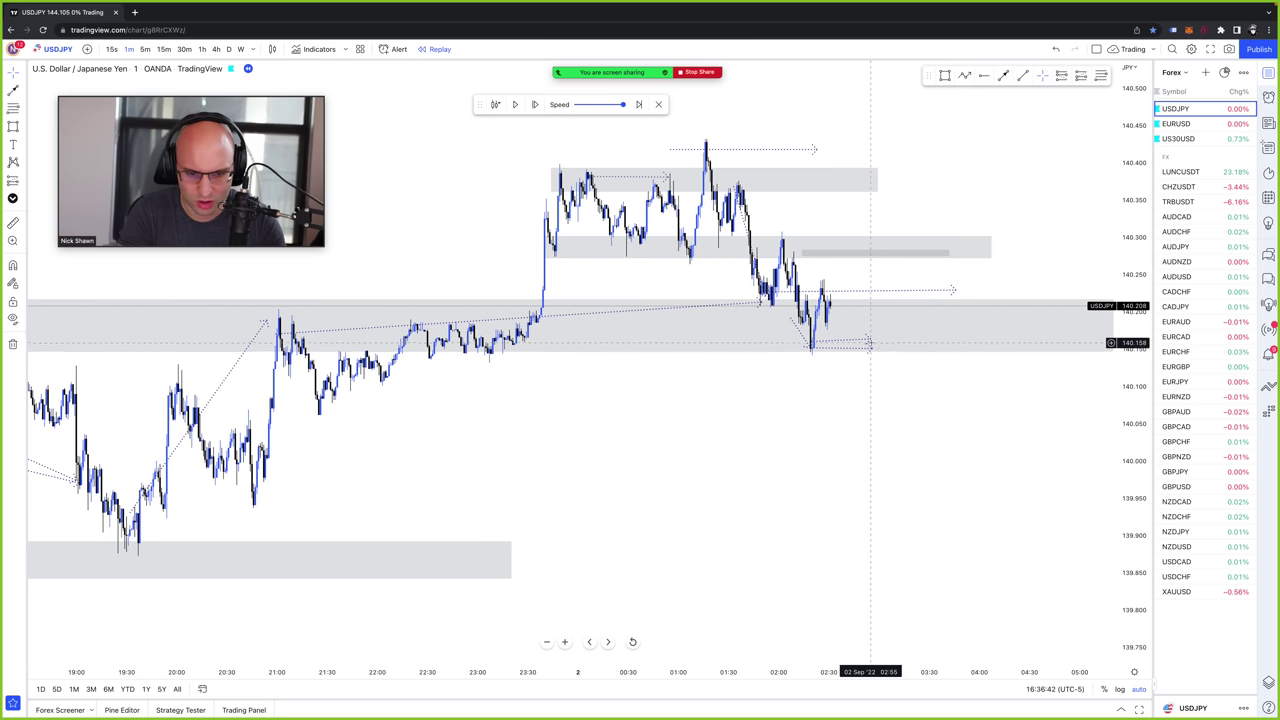
# - Pull the tips of the two arrows at the latest low back to the rebound at about 02:29, near 140.170
pyautogui.moveTo(866, 340)
pyautogui.mouseDown()
pyautogui.moveTo(833, 330)
pyautogui.moveTo(875, 352)
pyautogui.moveTo(826, 334)
pyautogui.mouseUp()
pyautogui.click(866, 352)
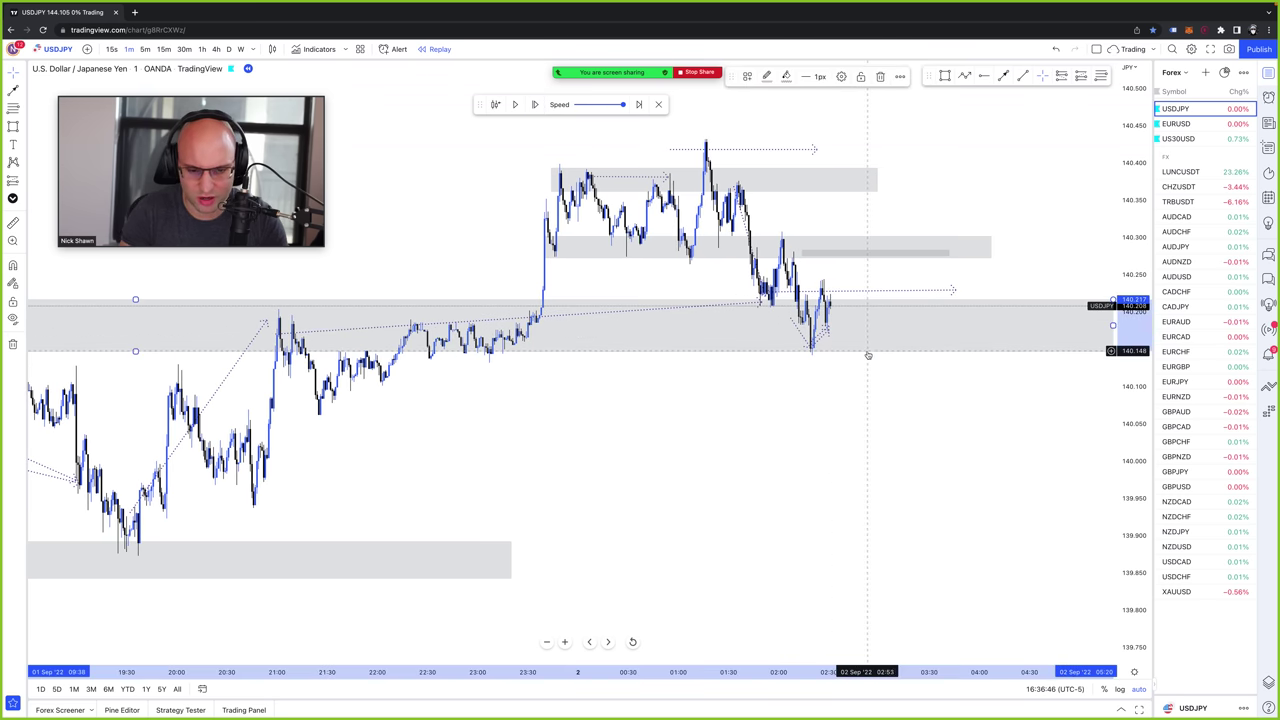
pyautogui.press('Escape')
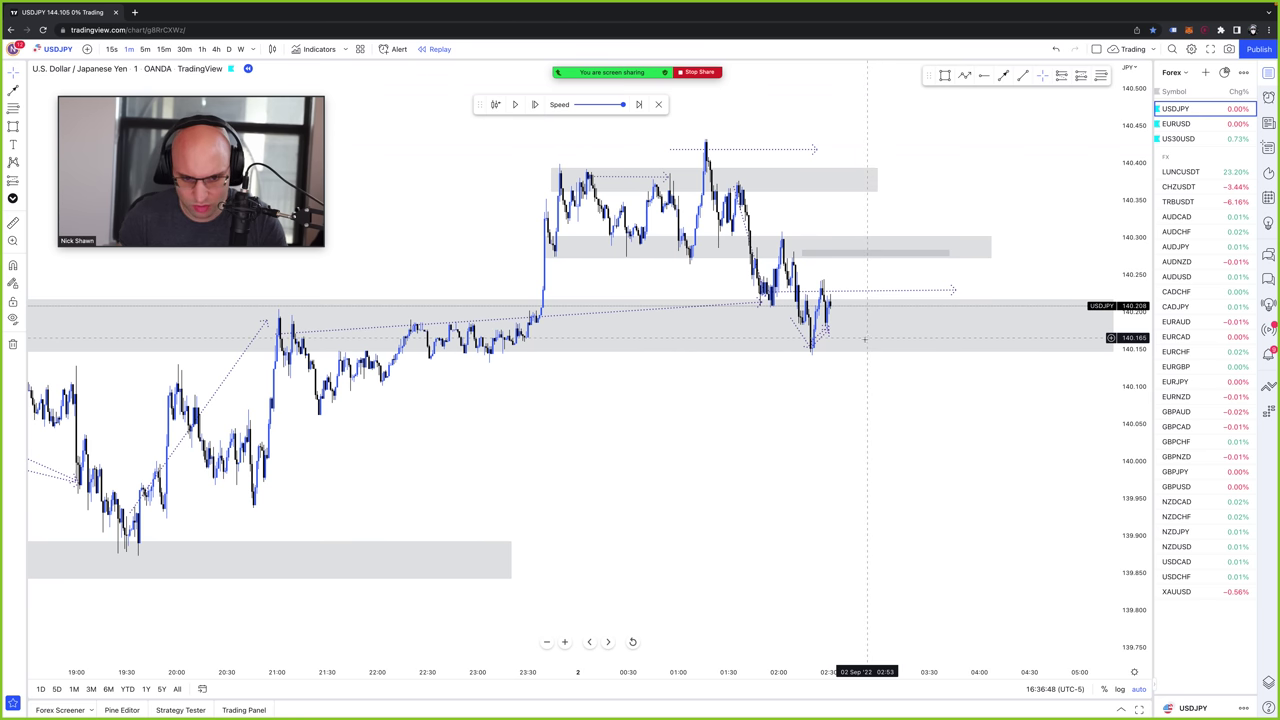
# - Measure the price distance upward from about 140.155 beside the latest low, and the range around the low inside the lower zone
pyautogui.keyDown('shift'); pyautogui.click(857, 345); pyautogui.keyUp('shift')
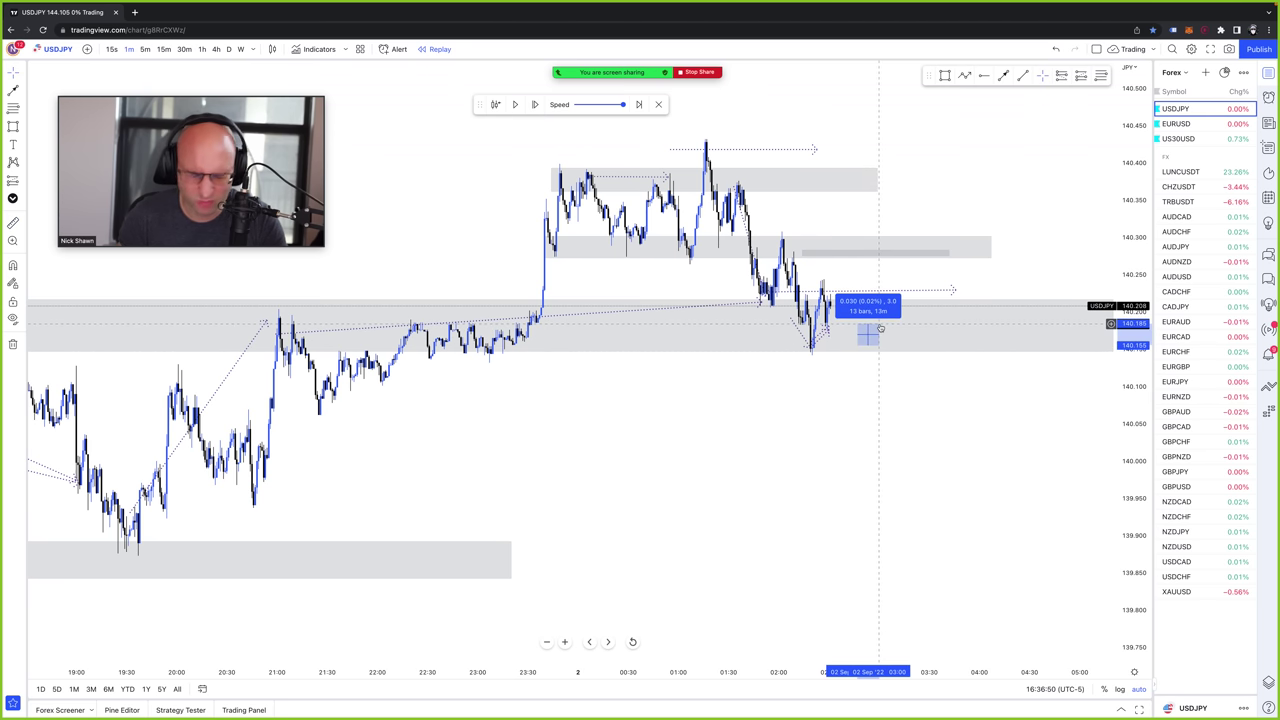
pyautogui.click(880, 328)
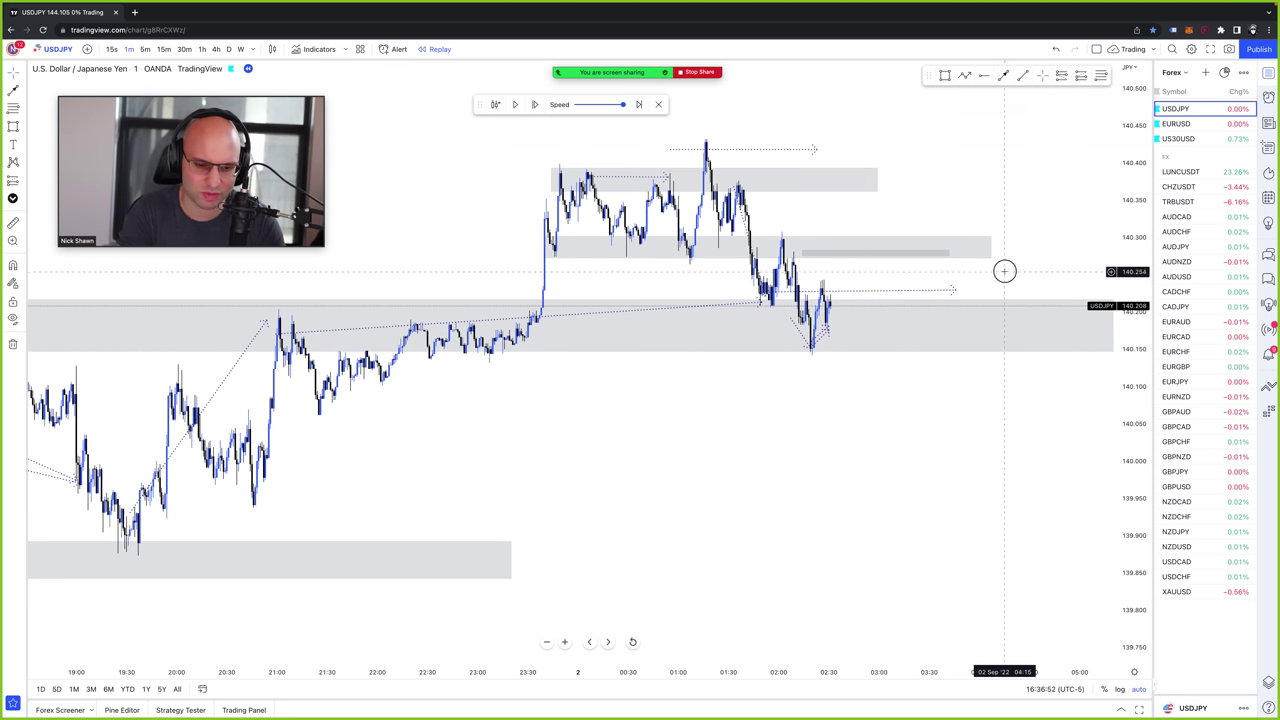
pyautogui.hscroll(1, 994, 358)
pyautogui.keyDown('shift'); pyautogui.click(810, 320); pyautogui.keyUp('shift')
pyautogui.click(877, 374)
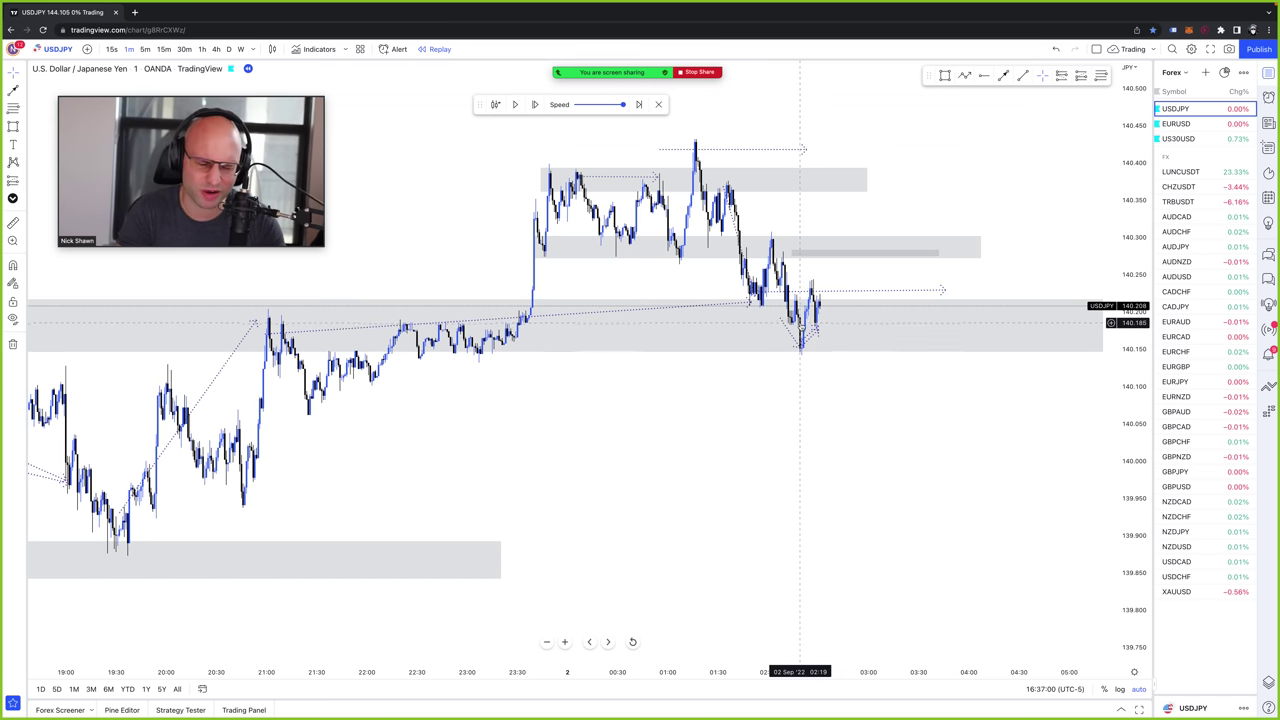
# - Measure the price distance from about 140.230 near the horizontal arrow's tip up to the level of the highest peak
pyautogui.moveTo(897, 394); pyautogui.dragTo(876, 446)
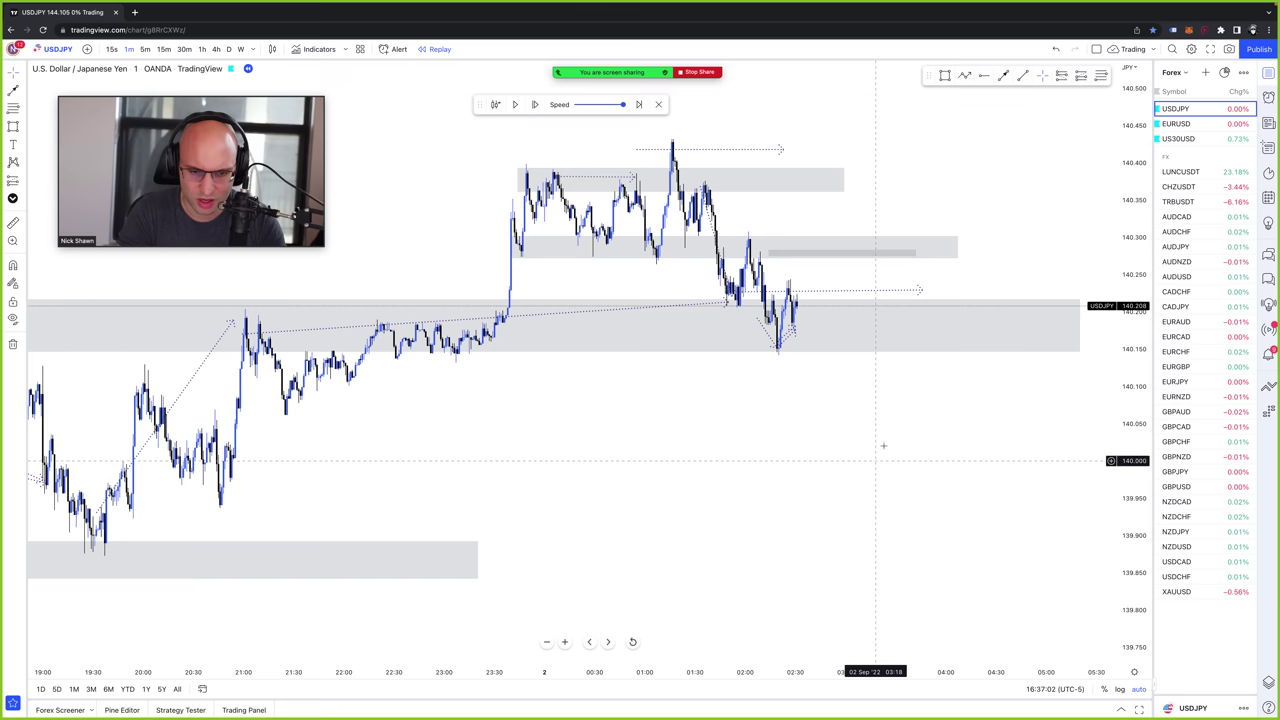
pyautogui.keyDown('shift'); pyautogui.click(960, 289); pyautogui.keyUp('shift')
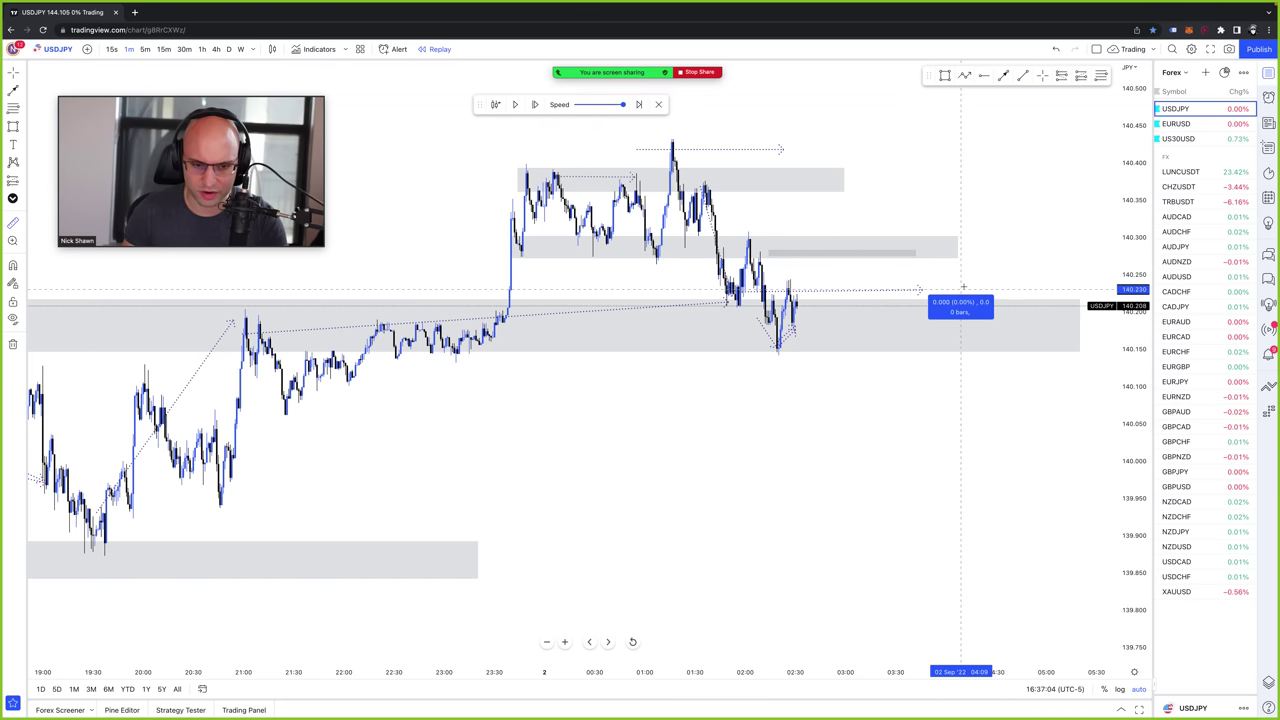
pyautogui.click(960, 140)
pyautogui.moveTo(880, 157); pyautogui.dragTo(876, 253)
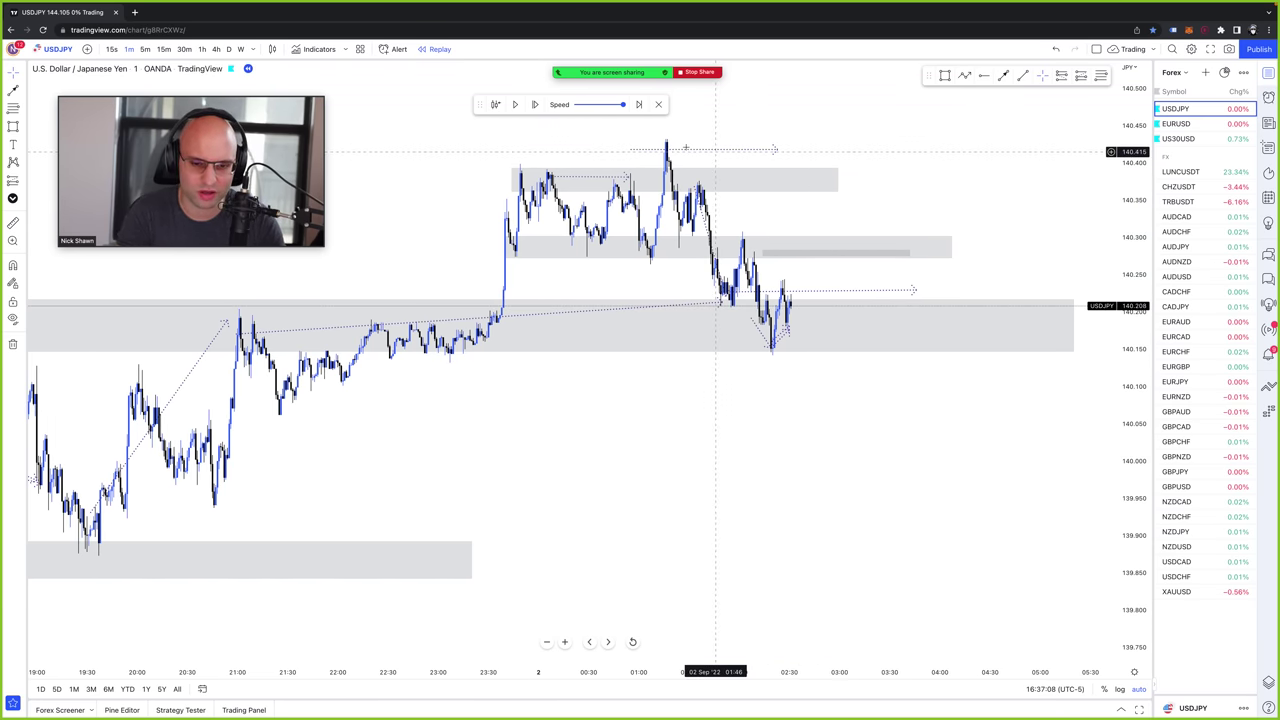
# - Step the replay forward to about 02:36, and move the thin rectangle in the middle zone up to about 140.325
pyautogui.click(533, 104)
pyautogui.click(532, 104)
pyautogui.click(531, 104)
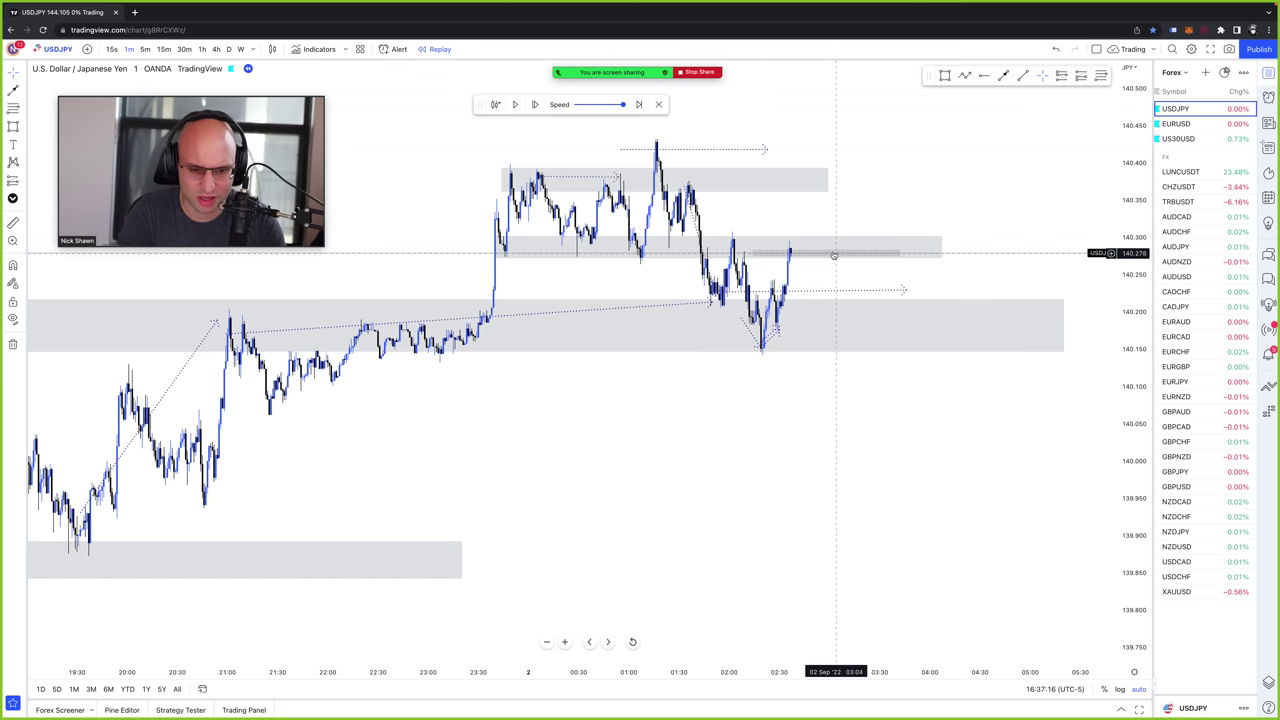
pyautogui.moveTo(836, 249); pyautogui.dragTo(837, 217)
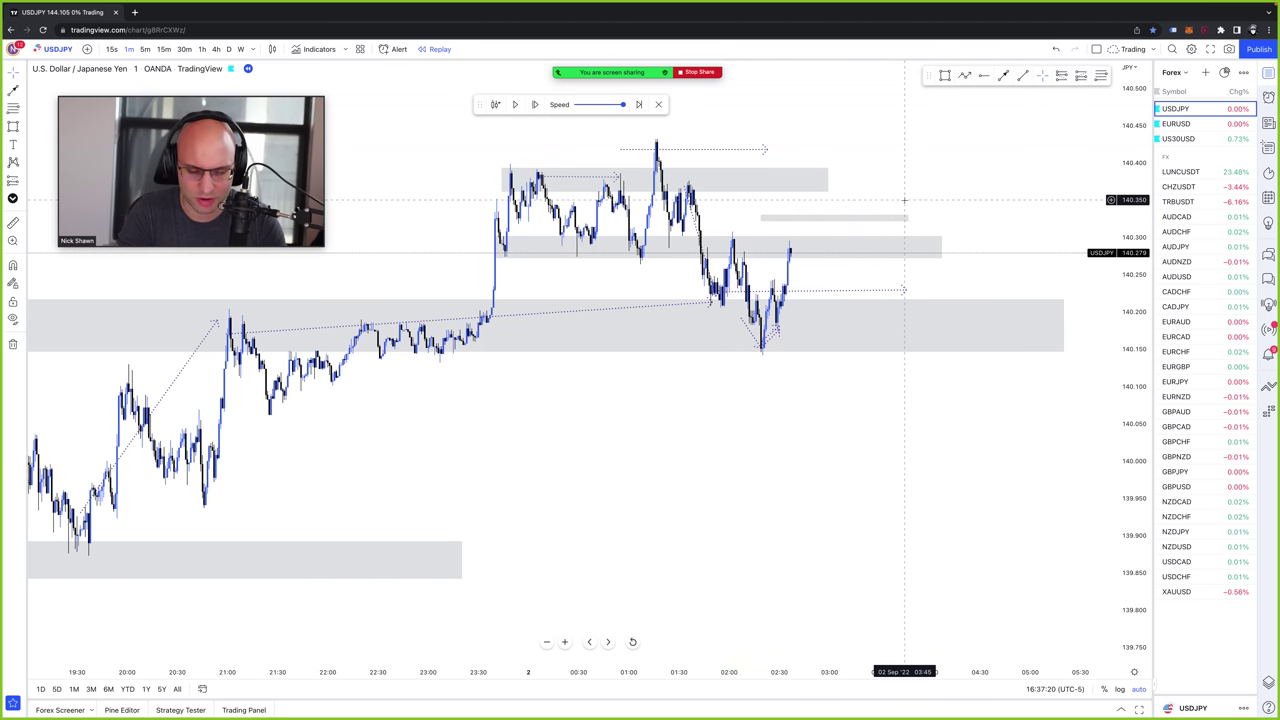
# - Step the replay forward bar by bar to about 03:16, where price reaches the thin rectangle
pyautogui.click(537, 105)
pyautogui.click(537, 105)
pyautogui.click(537, 105)
pyautogui.click(537, 105)
pyautogui.click(537, 105)
pyautogui.click(537, 105)
pyautogui.click(537, 105)
pyautogui.click(537, 105)
pyautogui.click(537, 105)
pyautogui.click(537, 105)
pyautogui.click(537, 105)
pyautogui.click(537, 105)
pyautogui.click(537, 105)
pyautogui.click(537, 105)
pyautogui.click(537, 105)
pyautogui.click(537, 105)
pyautogui.click(537, 105)
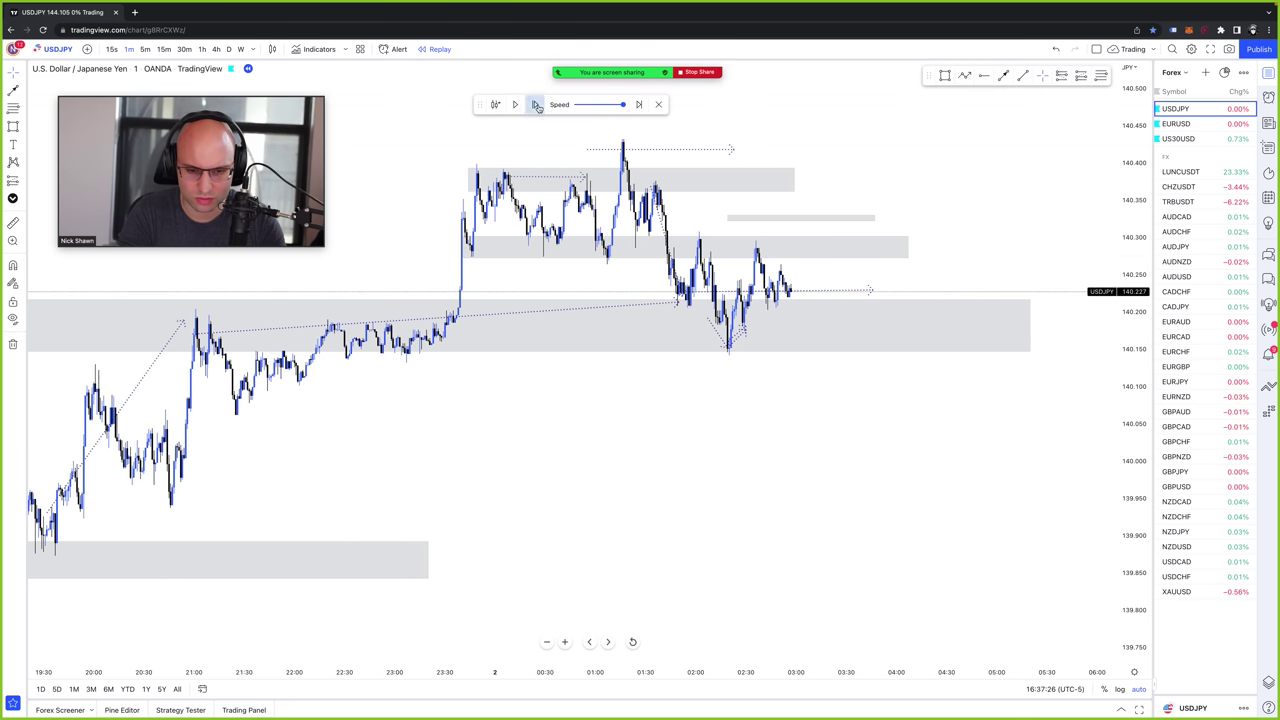
pyautogui.click(537, 105)
pyautogui.click(537, 105)
pyautogui.click(537, 105)
pyautogui.click(537, 105)
pyautogui.click(537, 105)
pyautogui.click(537, 105)
pyautogui.click(537, 105)
pyautogui.click(537, 105)
pyautogui.click(537, 105)
pyautogui.click(537, 105)
pyautogui.click(537, 105)
pyautogui.click(537, 105)
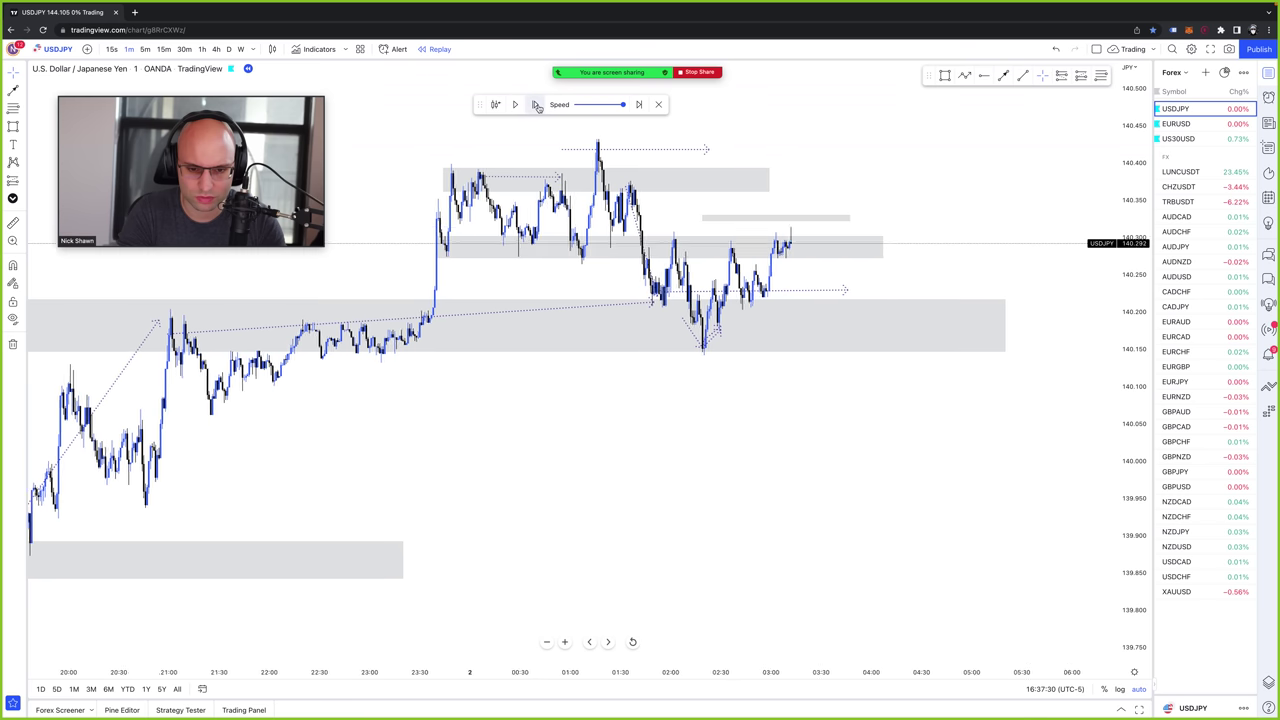
pyautogui.click(537, 105)
pyautogui.click(537, 105)
pyautogui.click(537, 105)
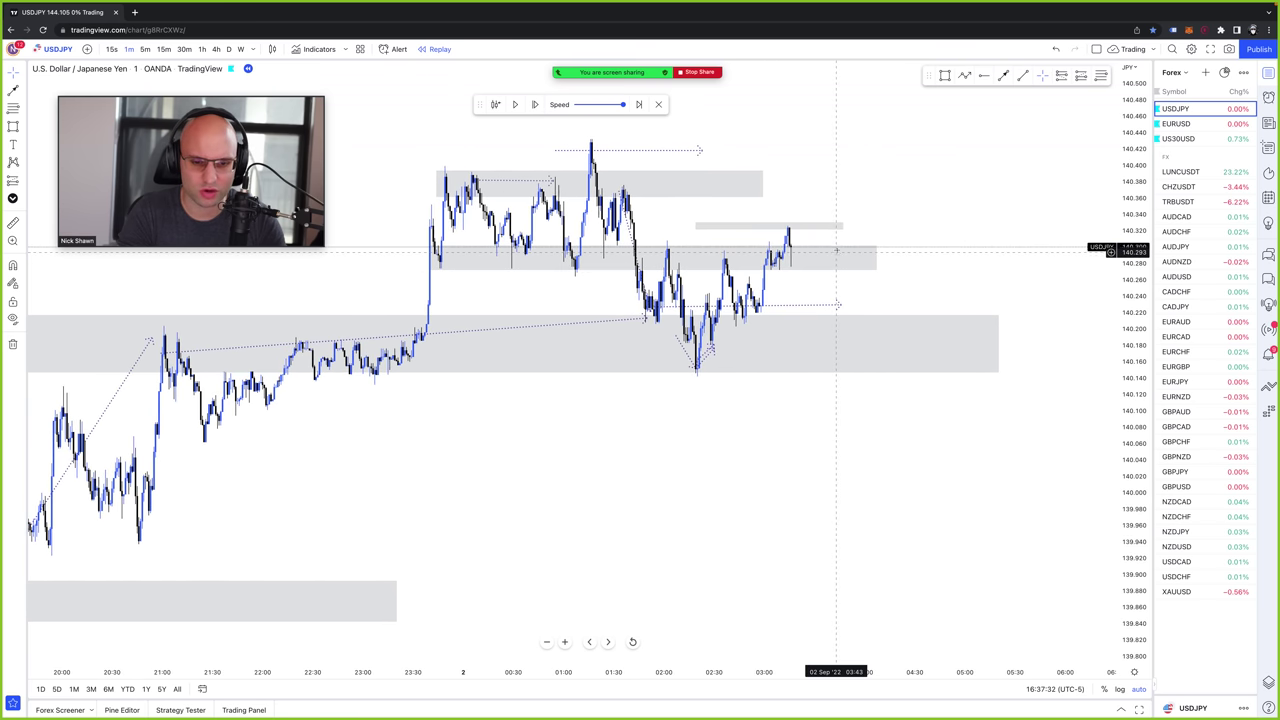
# - Shift the thin rectangle to span 02:32 to 04:00, and pull the lower horizontal arrow's tip up to the latest high
pyautogui.moveTo(826, 232); pyautogui.dragTo(848, 232)
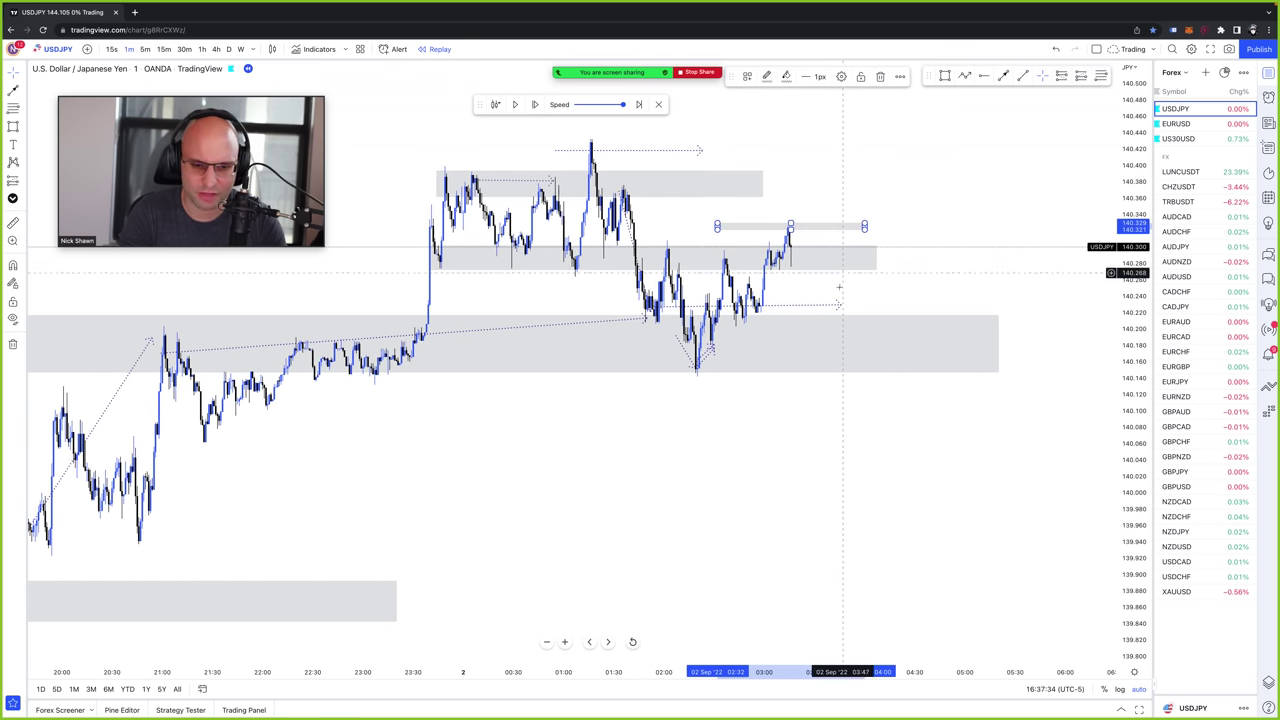
pyautogui.click(835, 298)
pyautogui.click(791, 230)
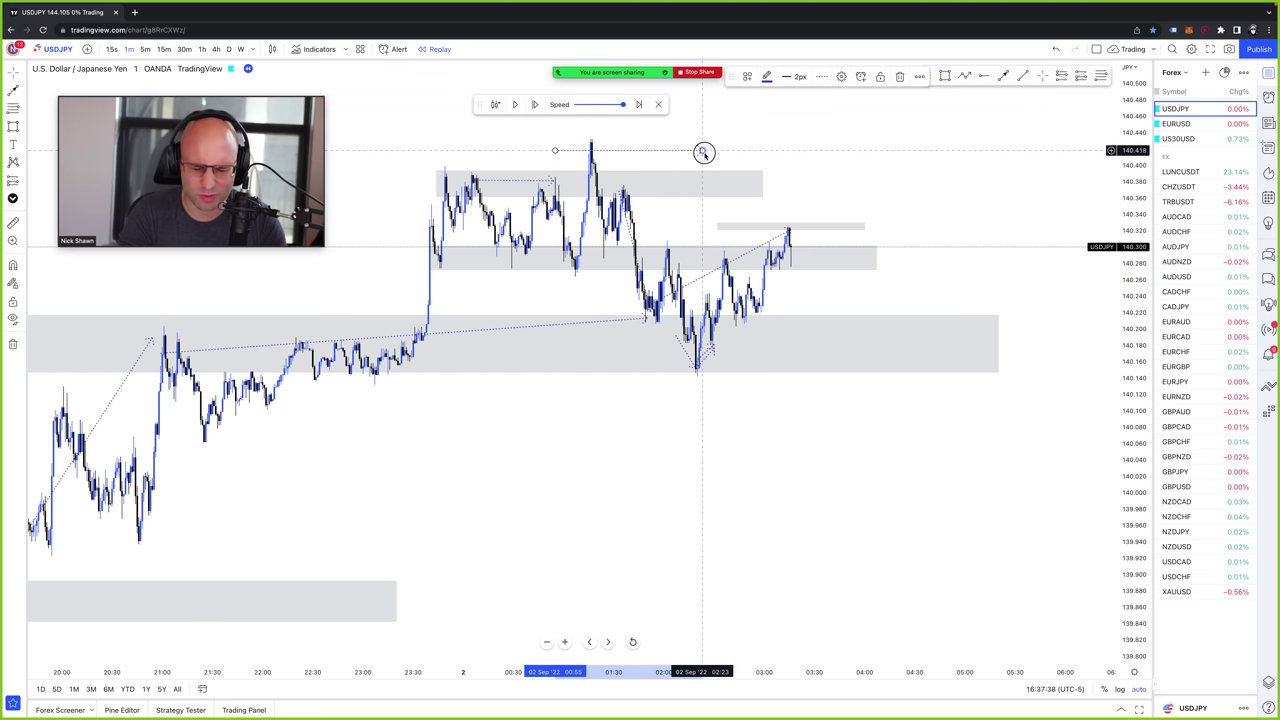
# - Stretch the highest peak's arrow from 01:13 near 140.415 to the latest high at 03:14, and move the rising arrow's start to about 02:01
pyautogui.click(788, 222)
pyautogui.moveTo(555, 150); pyautogui.dragTo(583, 152)
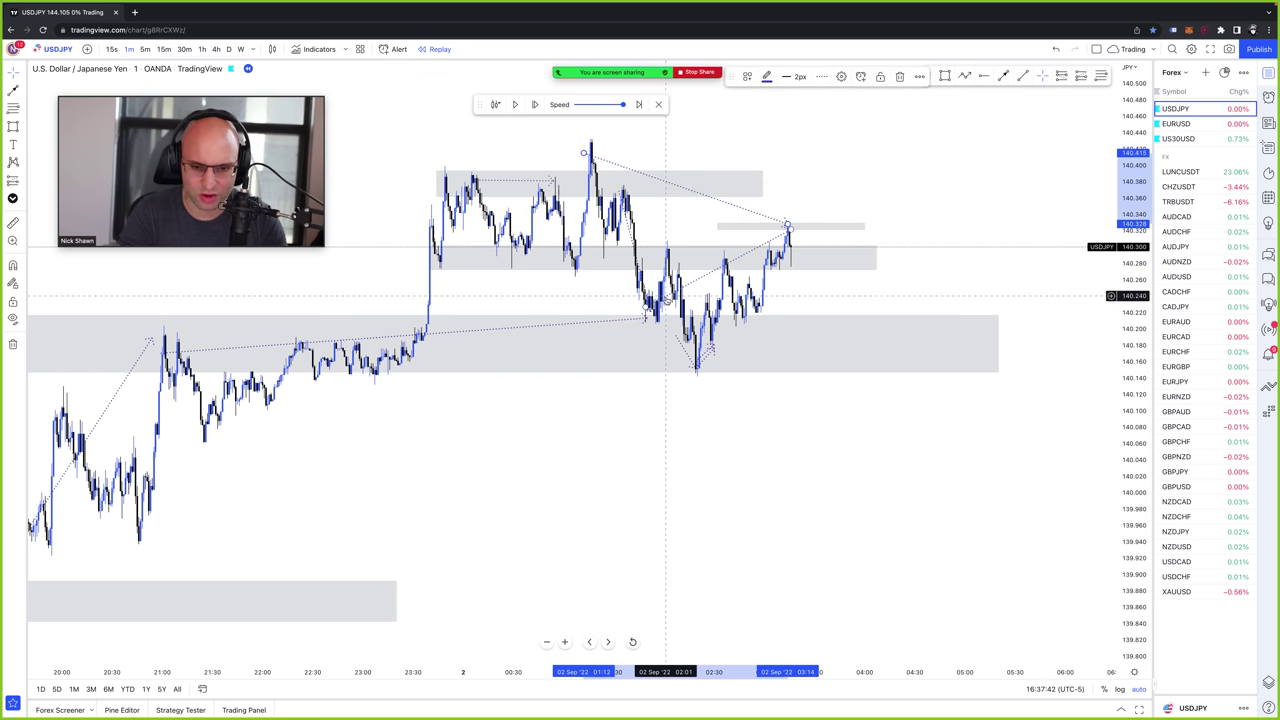
pyautogui.click(677, 305)
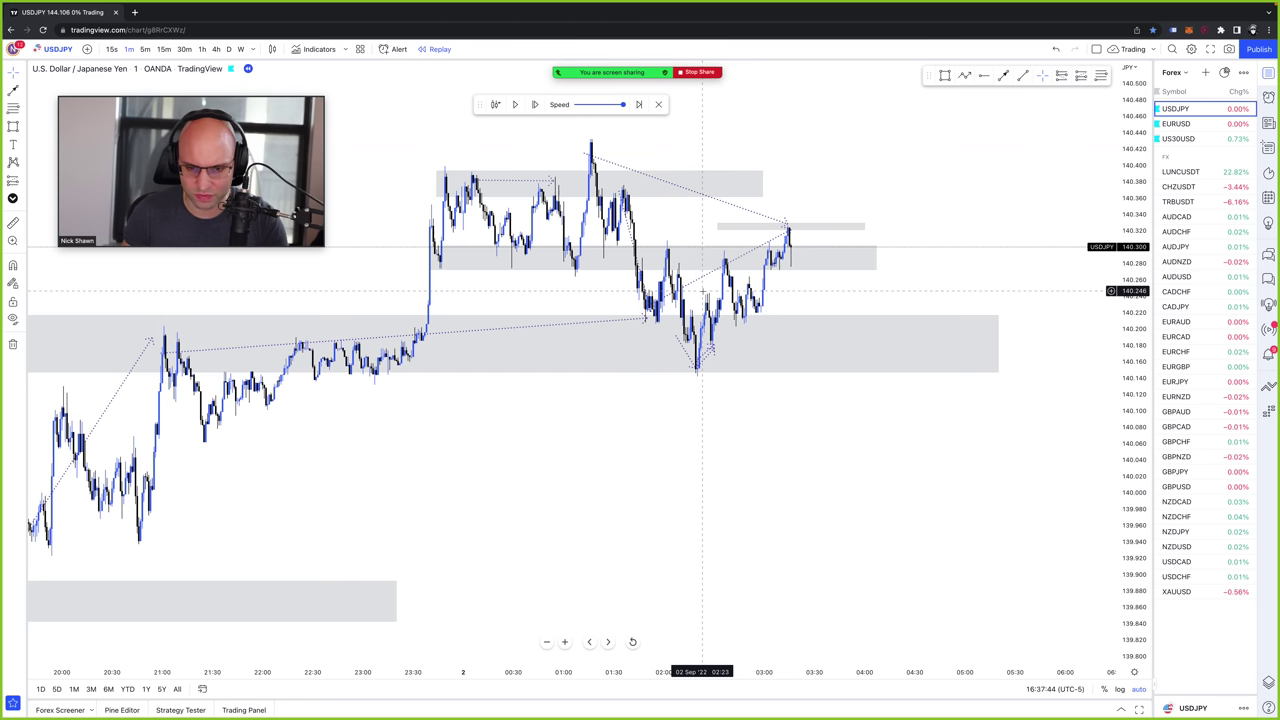
# - Measure the price distance from about 140.226 up to the thin rectangle, and from about 140.413 down to it
pyautogui.keyDown('shift'); pyautogui.click(825, 310); pyautogui.keyUp('shift')
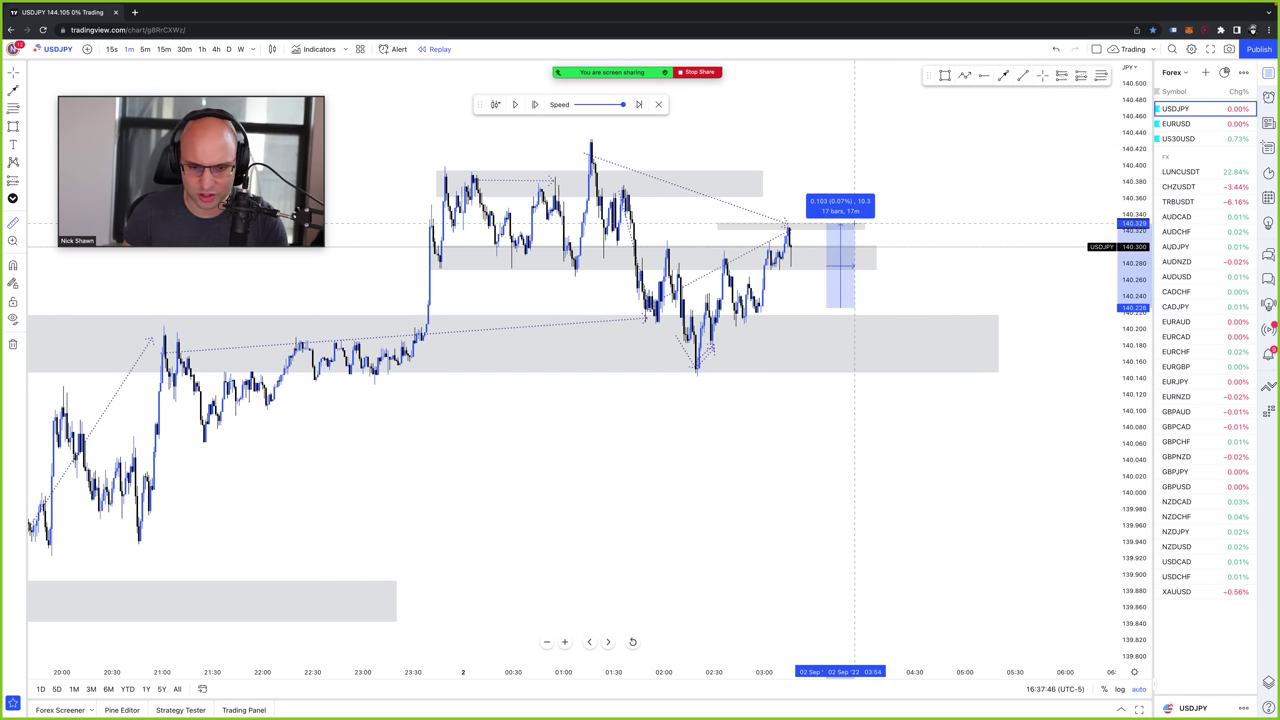
pyautogui.click(853, 224)
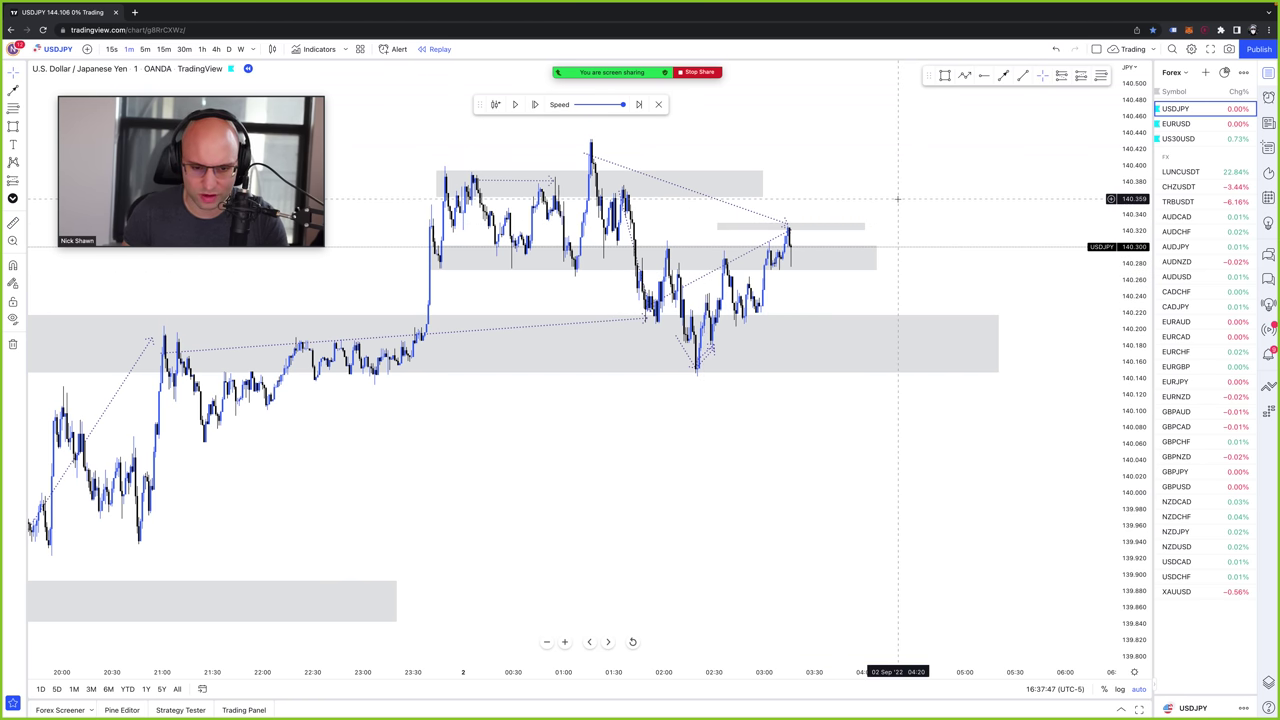
pyautogui.keyDown('shift'); pyautogui.click(847, 157); pyautogui.keyUp('shift')
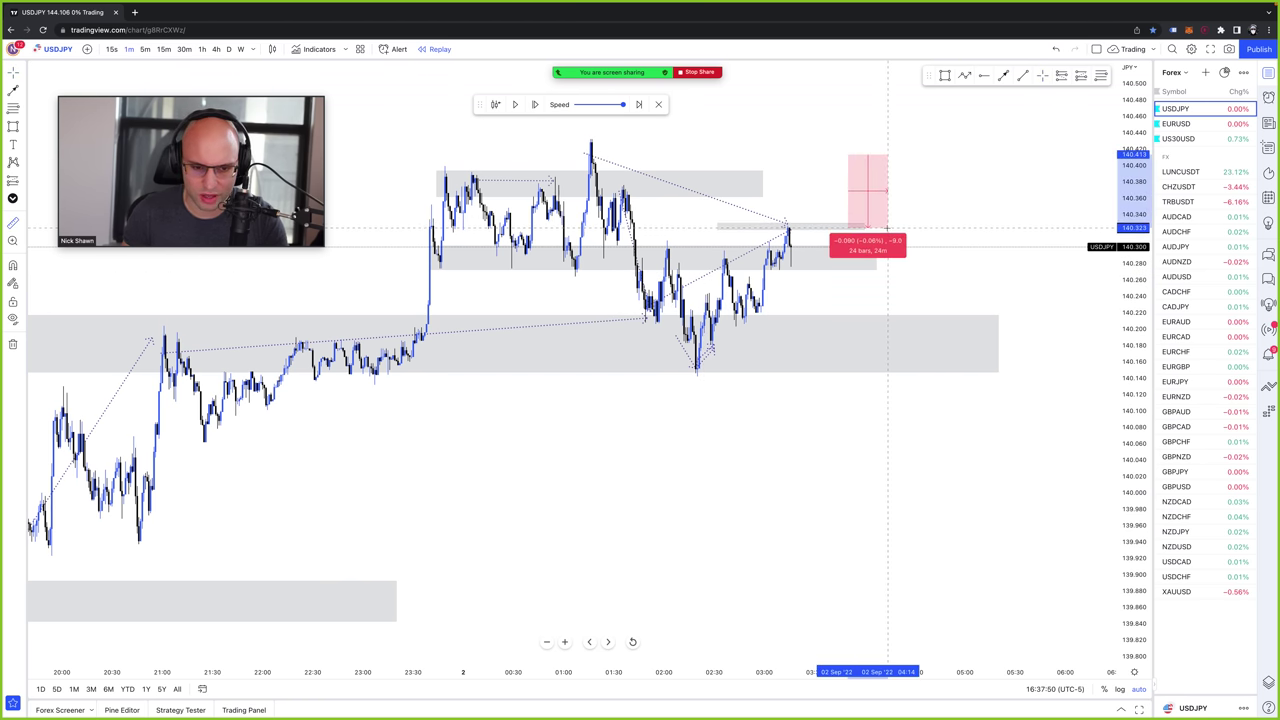
pyautogui.click(923, 214)
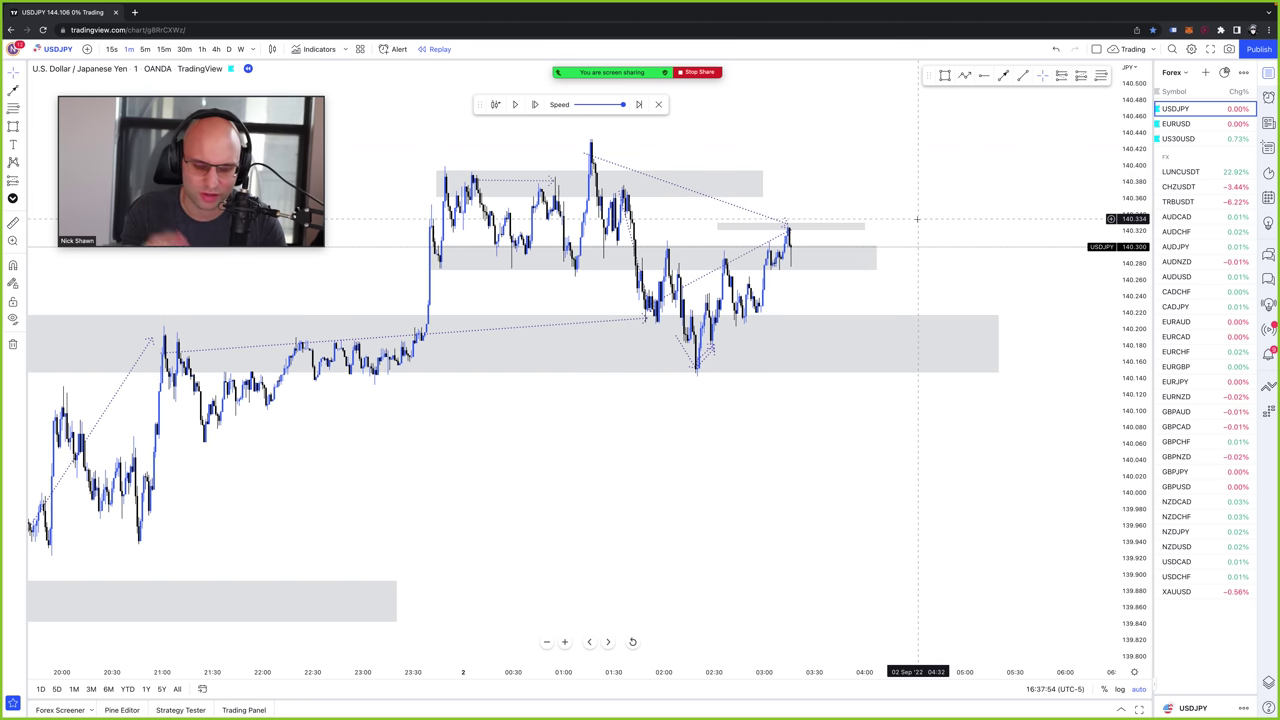
# - Measure the rise from about 140.170 at 21:24 to about 140.328 at 23:40
pyautogui.hscroll(-5, 917, 218)
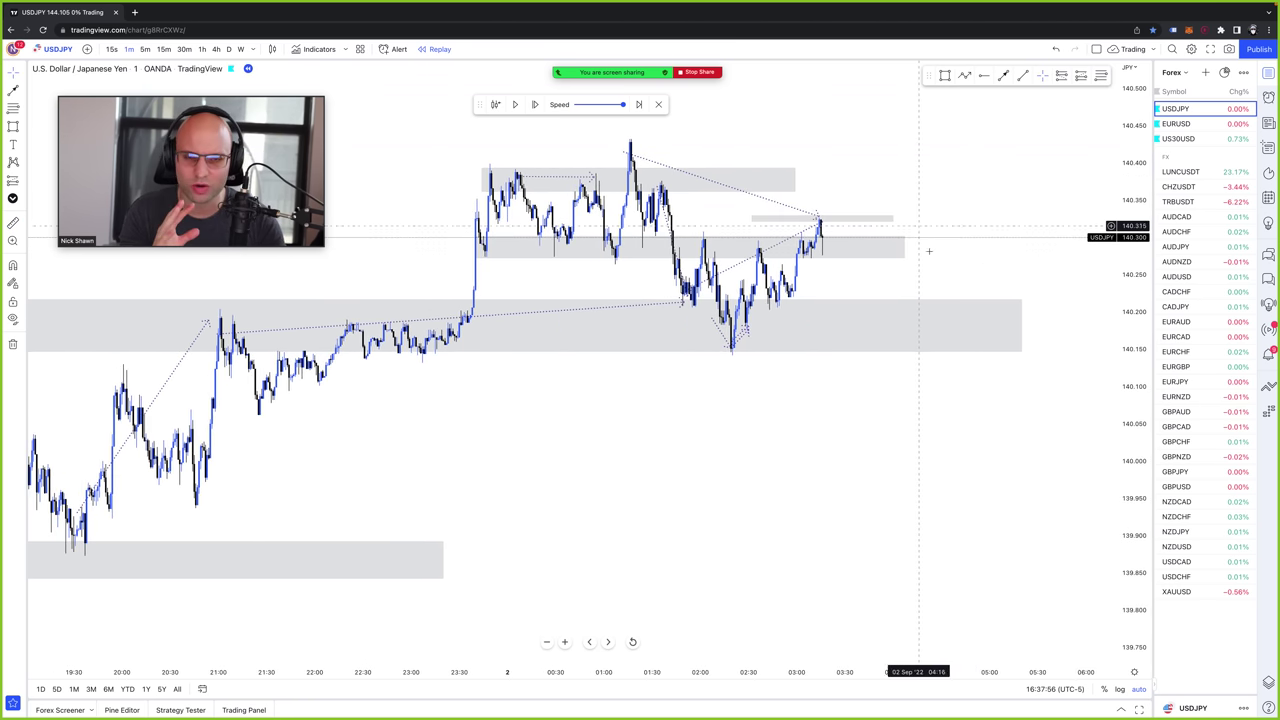
pyautogui.hscroll(-3, 931, 416)
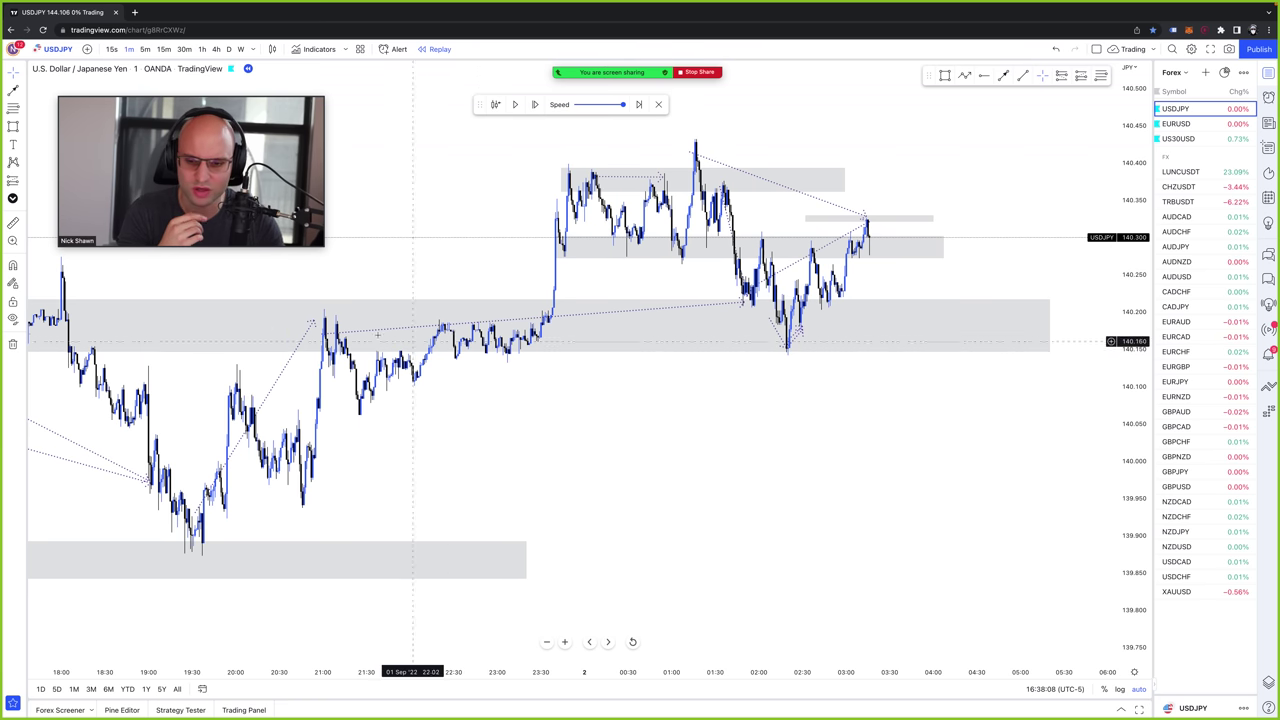
pyautogui.moveTo(357, 333); pyautogui.dragTo(557, 216)
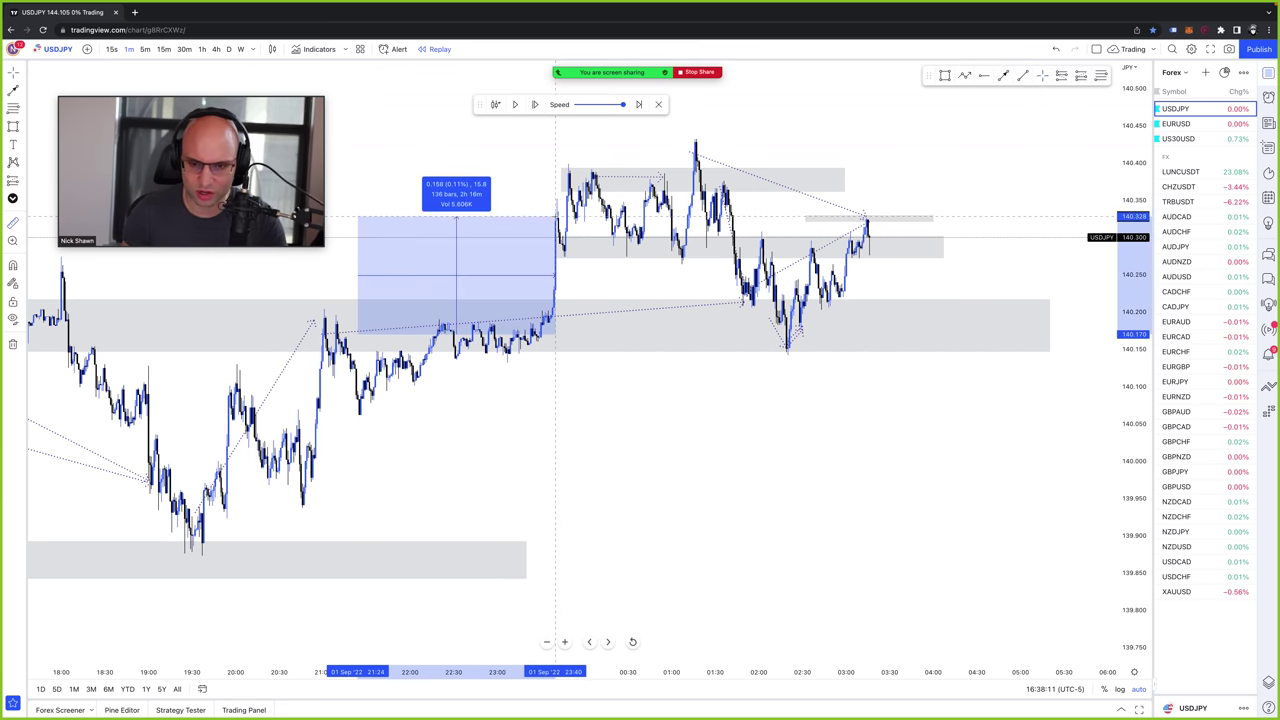
pyautogui.click(597, 240)
pyautogui.click(600, 257)
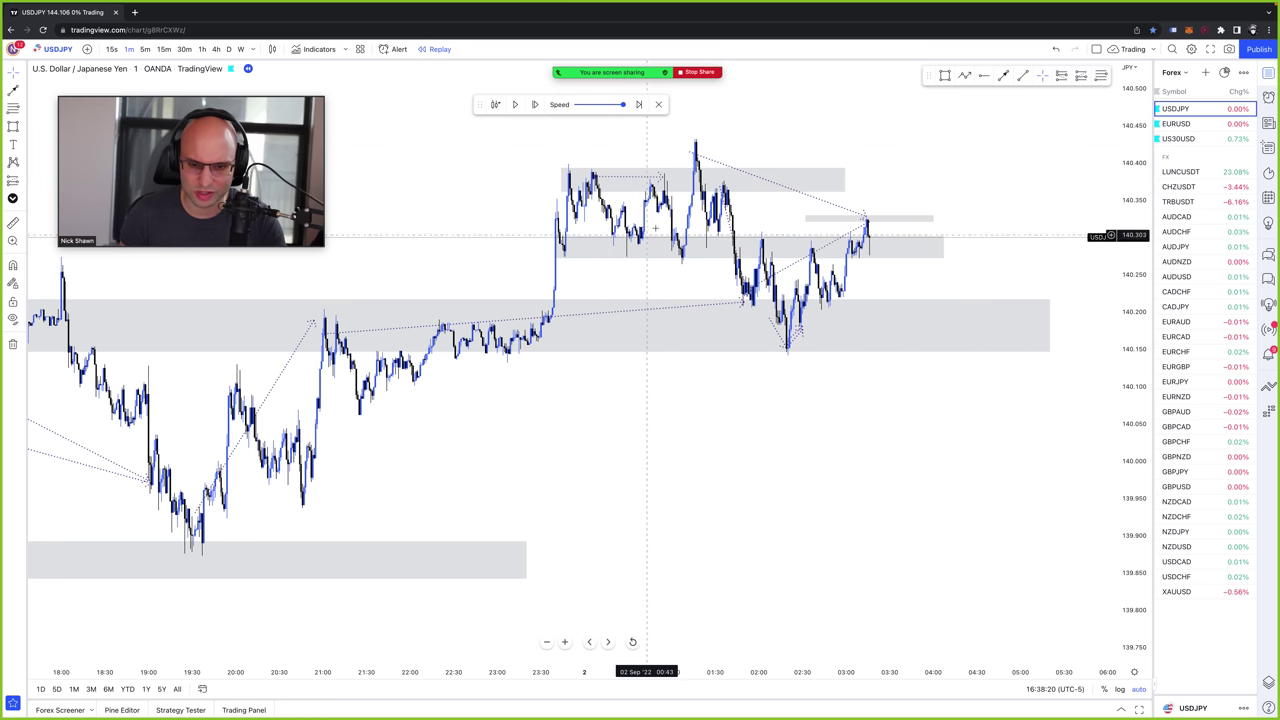
# - Pull the tip of the top zone's horizontal arrow back to about 00:47, and measure the drop from about 140.367 to 140.215
pyautogui.click(652, 176)
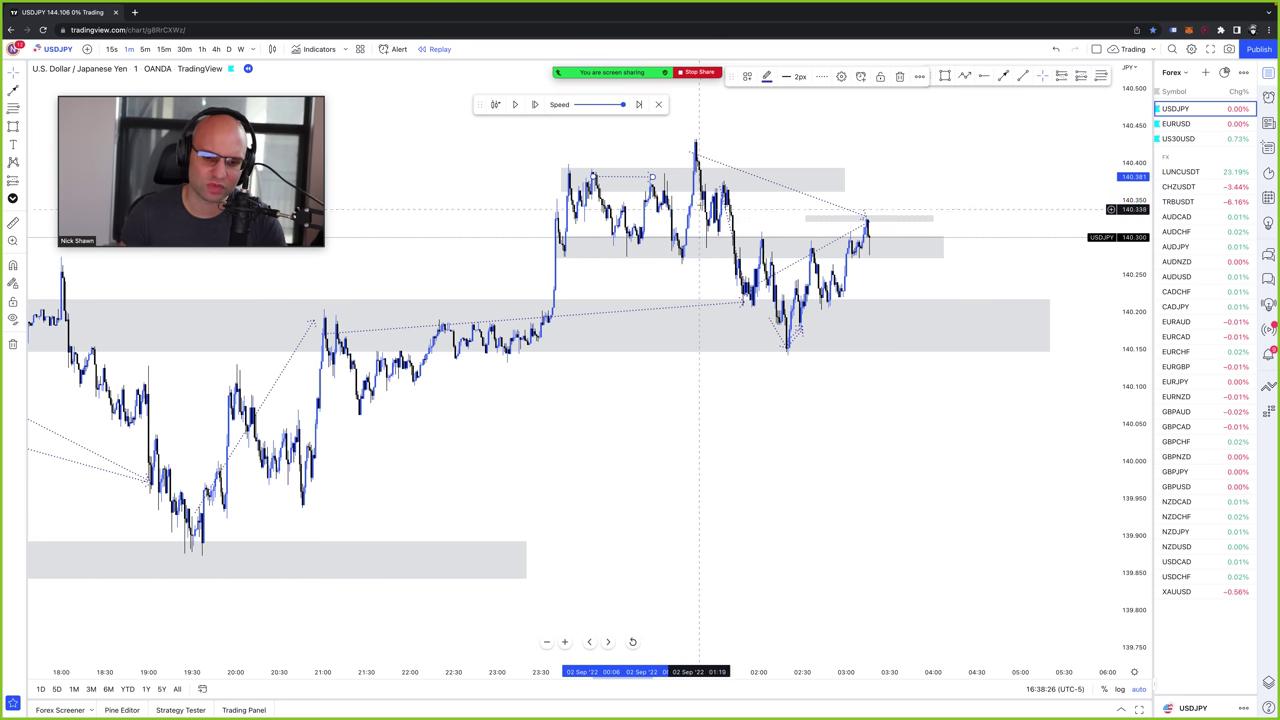
pyautogui.click(729, 229)
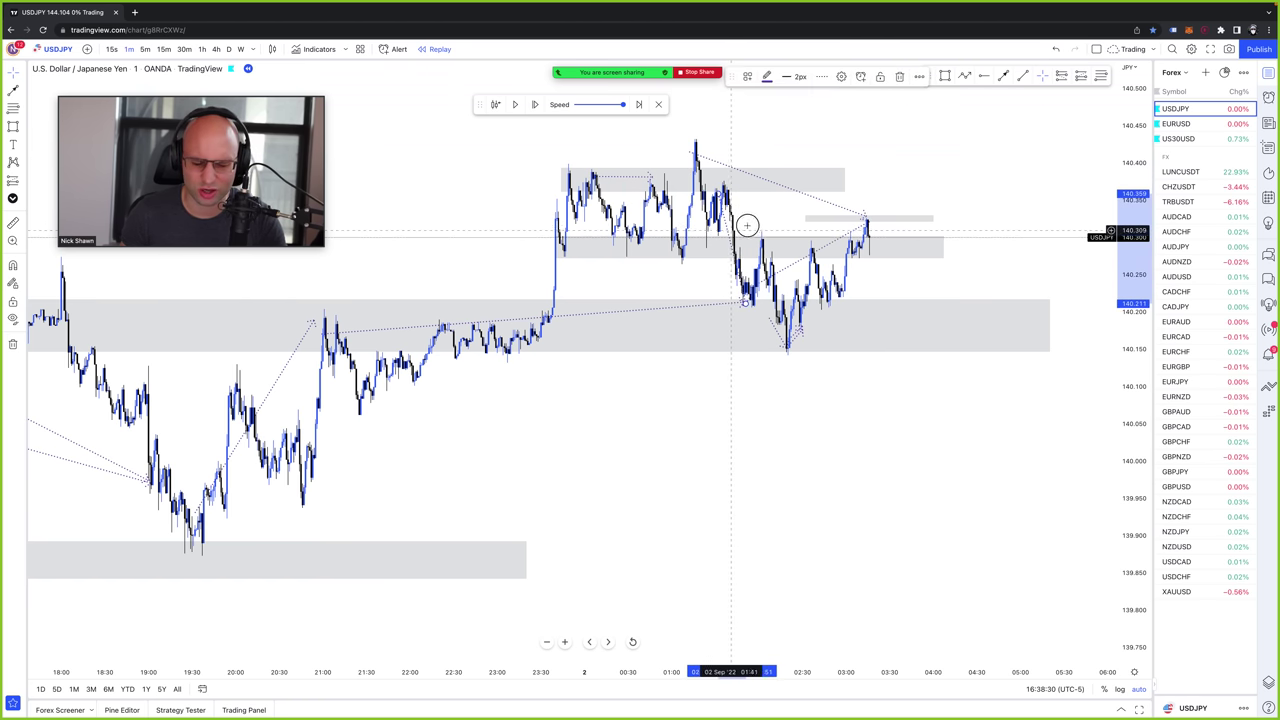
pyautogui.keyDown('shift'); pyautogui.click(750, 187); pyautogui.keyUp('shift')
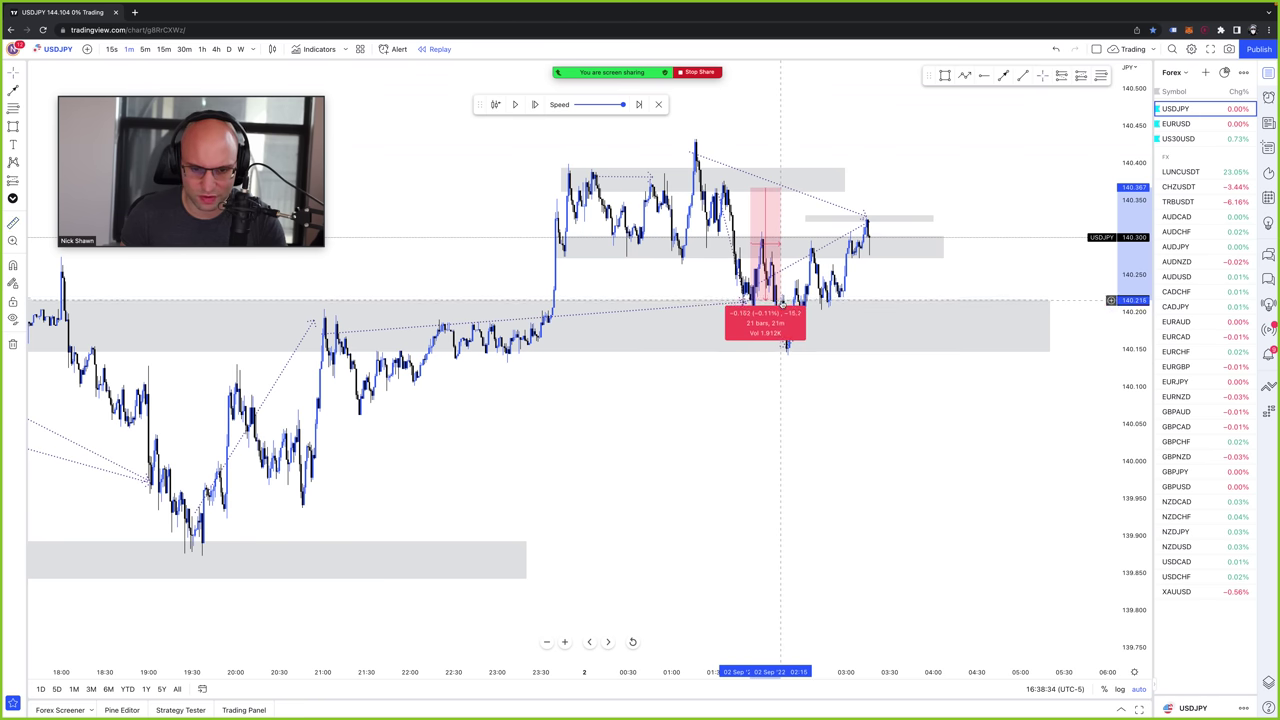
pyautogui.press('Escape')
# - Measure from about 140.170 up to 140.215 inside the lower zone, and from about 140.202 down to 140.123 around the latest low
pyautogui.keyDown('shift'); pyautogui.click(653, 334); pyautogui.keyUp('shift')
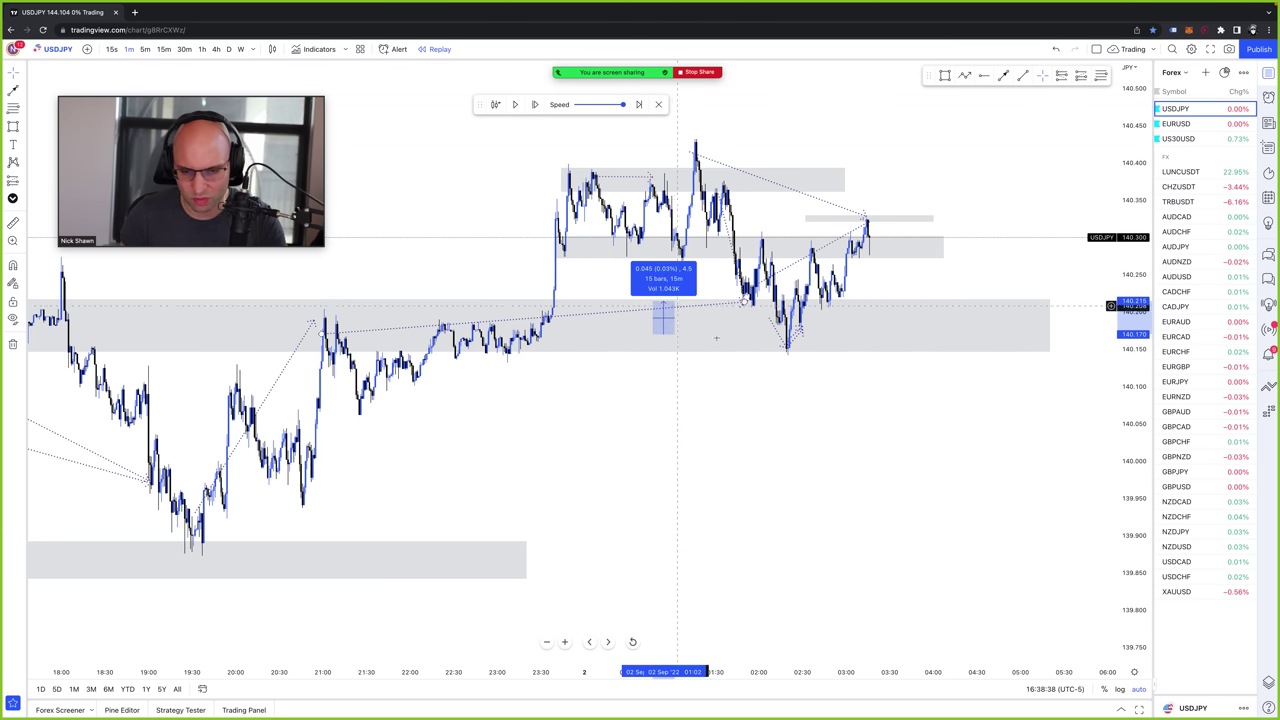
pyautogui.press('Escape')
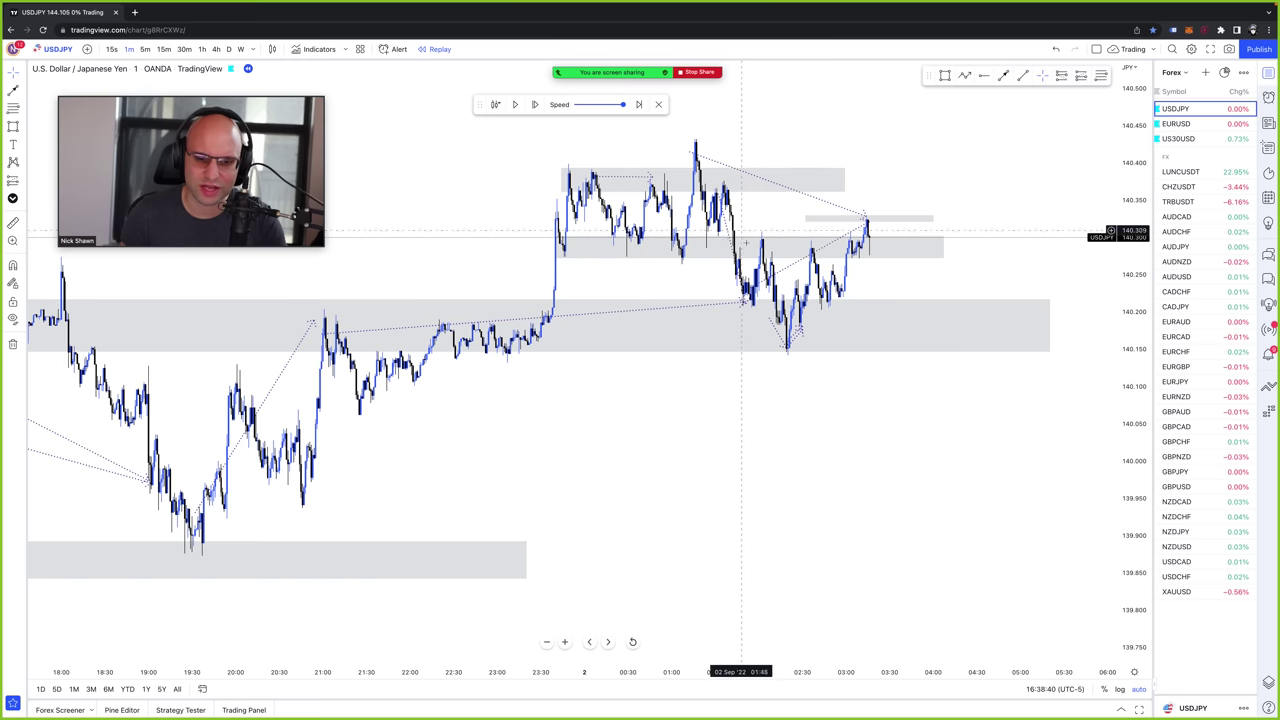
pyautogui.keyDown('shift'); pyautogui.click(758, 310); pyautogui.keyUp('shift')
pyautogui.click(840, 369)
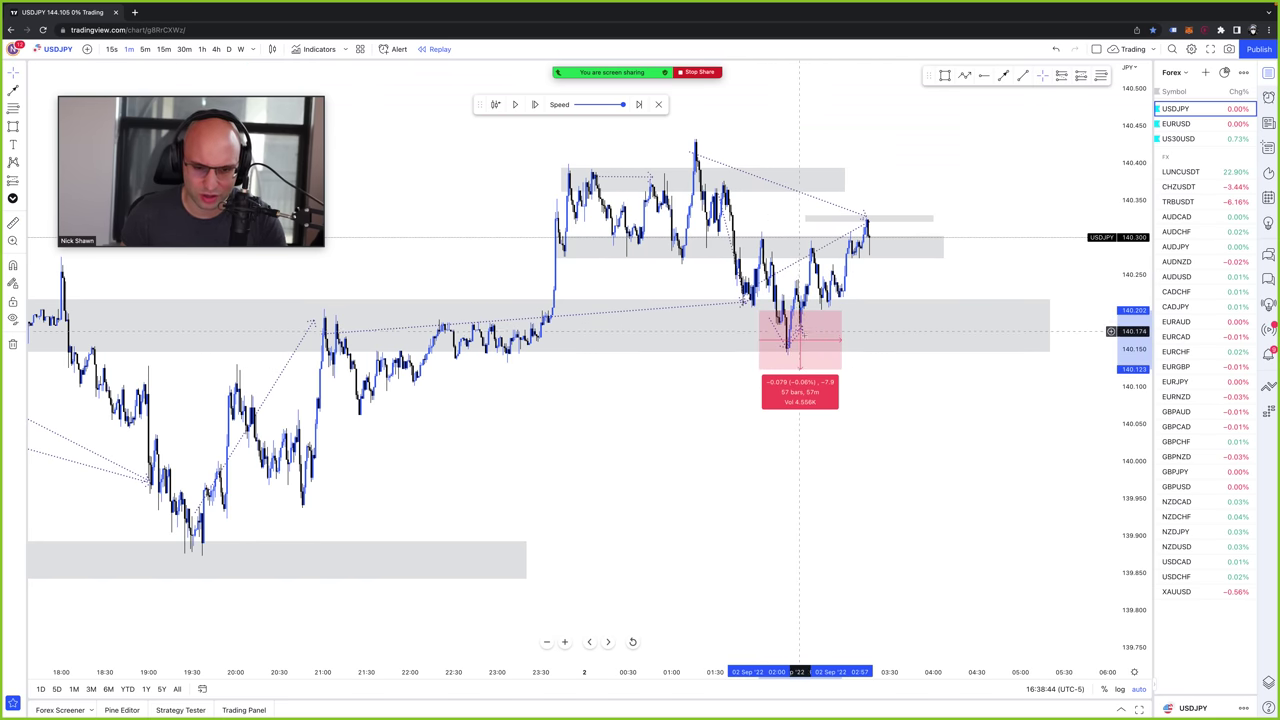
pyautogui.click(866, 336)
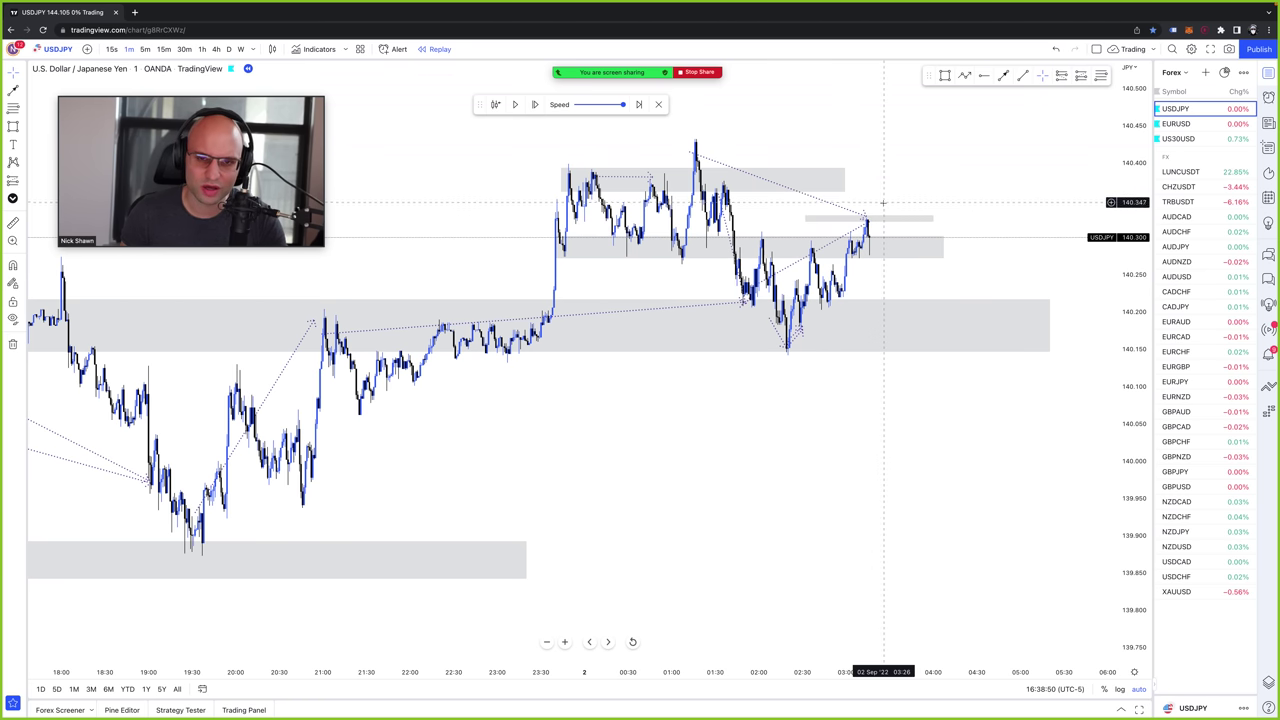
pyautogui.scroll(-2, 818, 411)
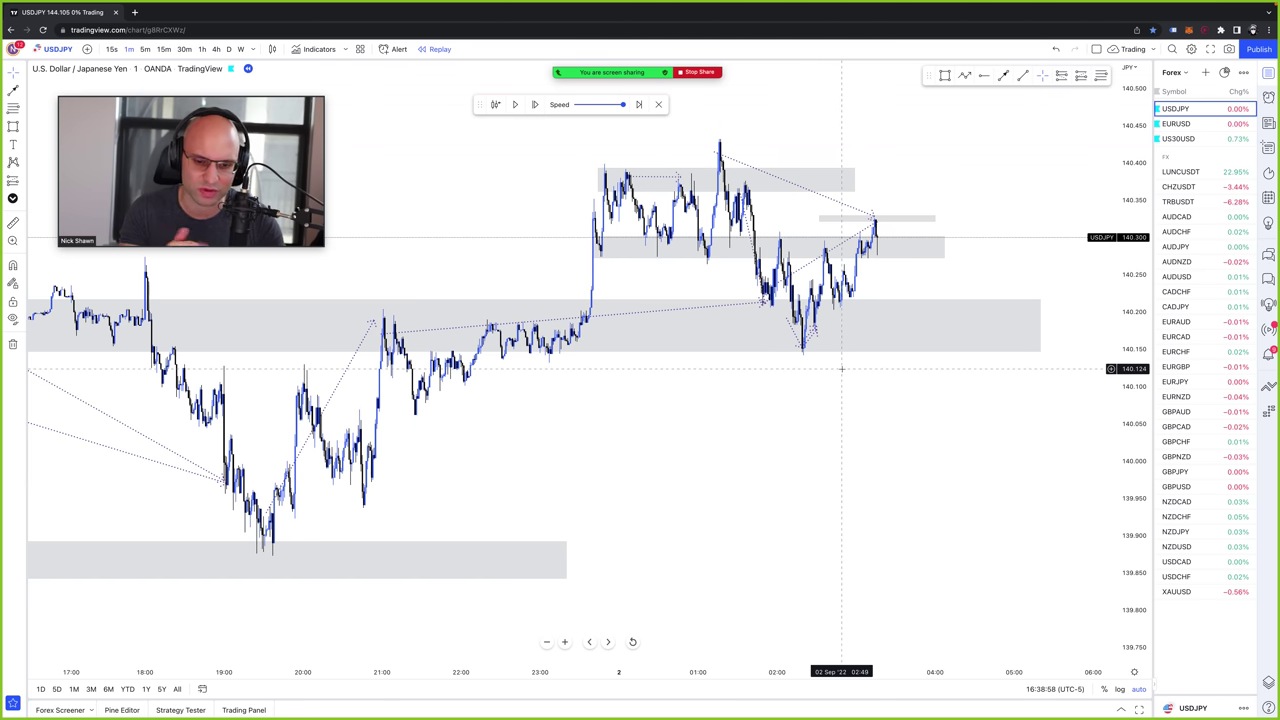
pyautogui.scroll(2, 841, 369)
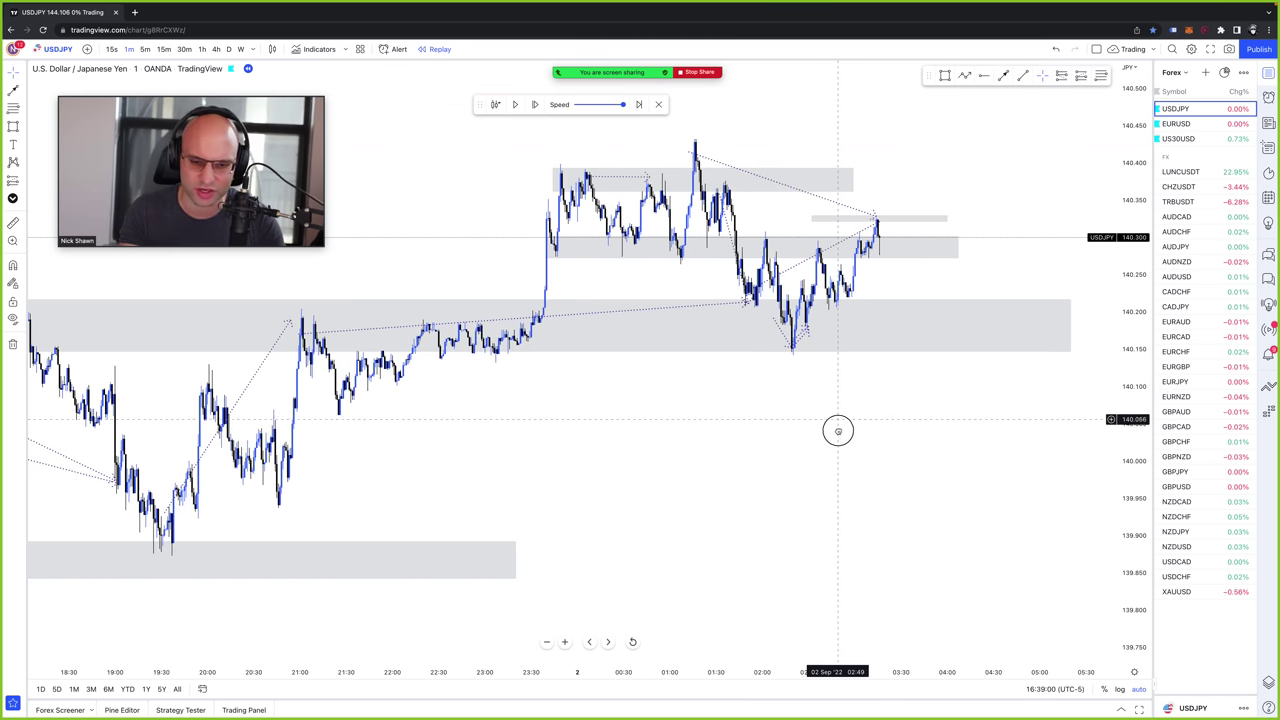
pyautogui.scroll(2, 838, 431)
pyautogui.moveTo(738, 200); pyautogui.dragTo(838, 348)
pyautogui.scroll(-1, 909, 364)
pyautogui.scroll(-1, 909, 364)
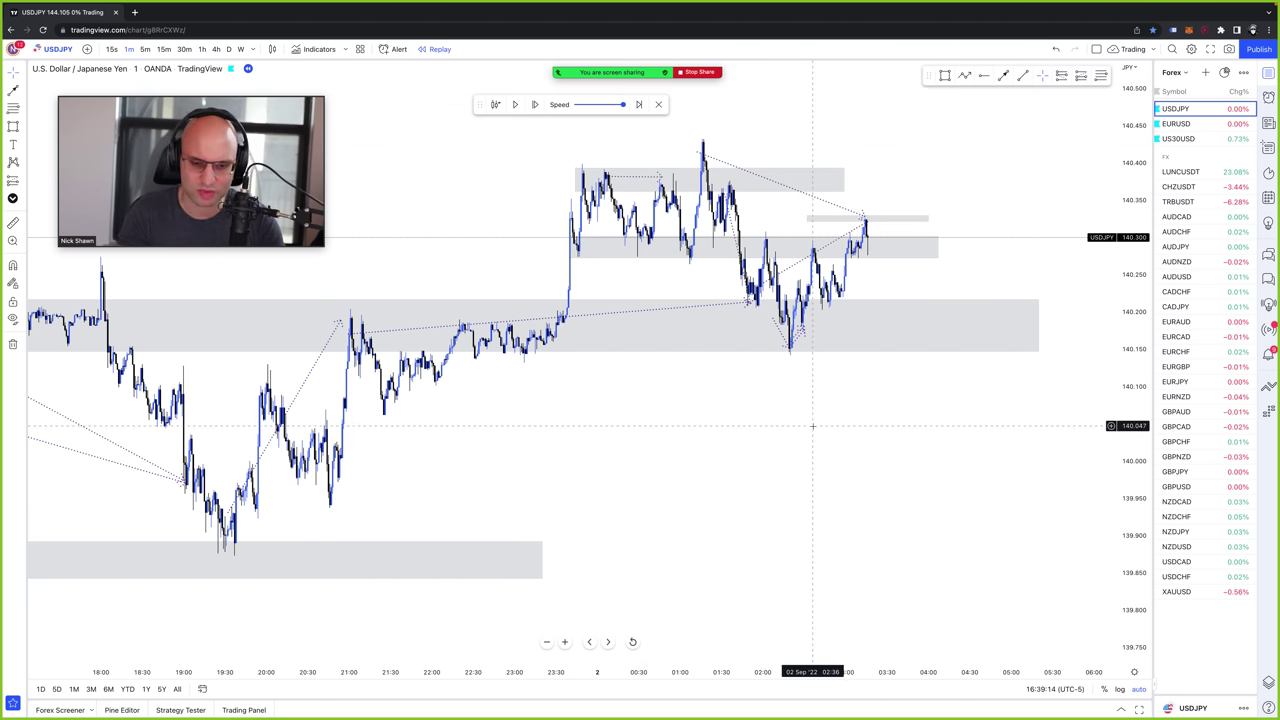
# - Measure the earlier price range from about 139.966 at 13:31 up to about 140.208 at 16:17
pyautogui.scroll(-3, 790, 405)
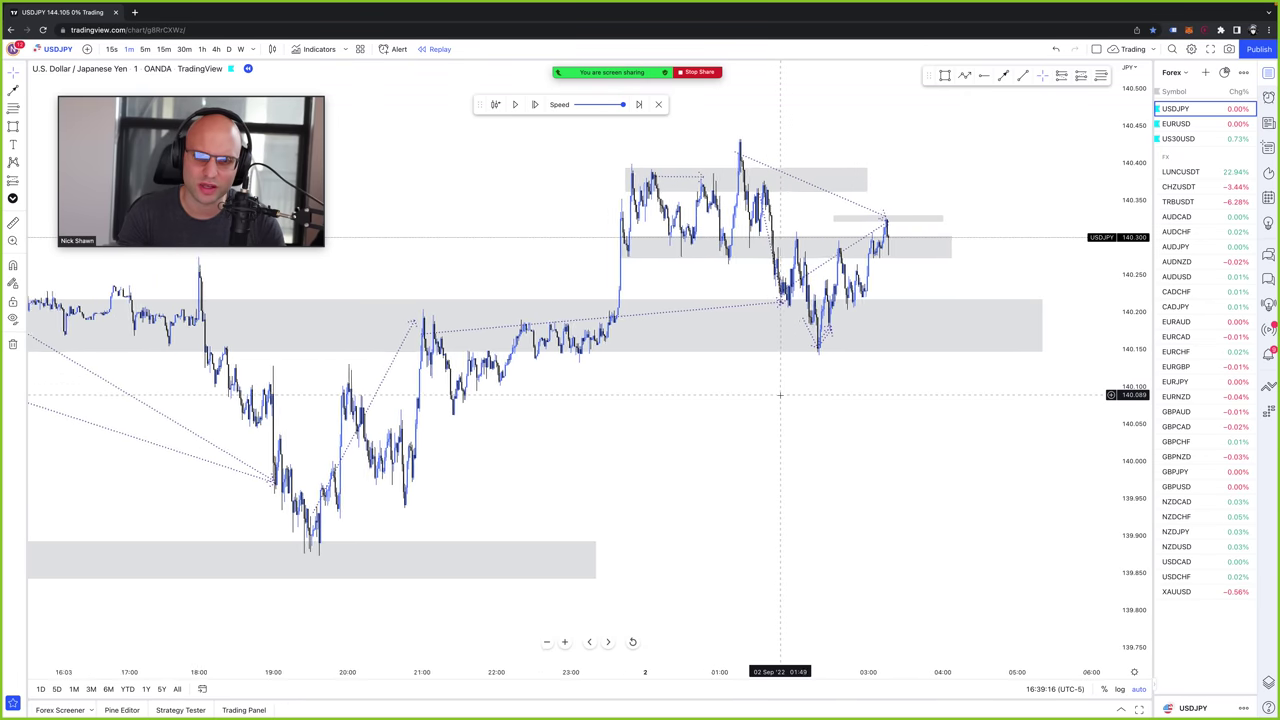
pyautogui.scroll(-5, 780, 395)
pyautogui.scroll(2, 780, 395)
pyautogui.keyDown('shift'); pyautogui.click(403, 292); pyautogui.keyUp('shift')
pyautogui.click(536, 209)
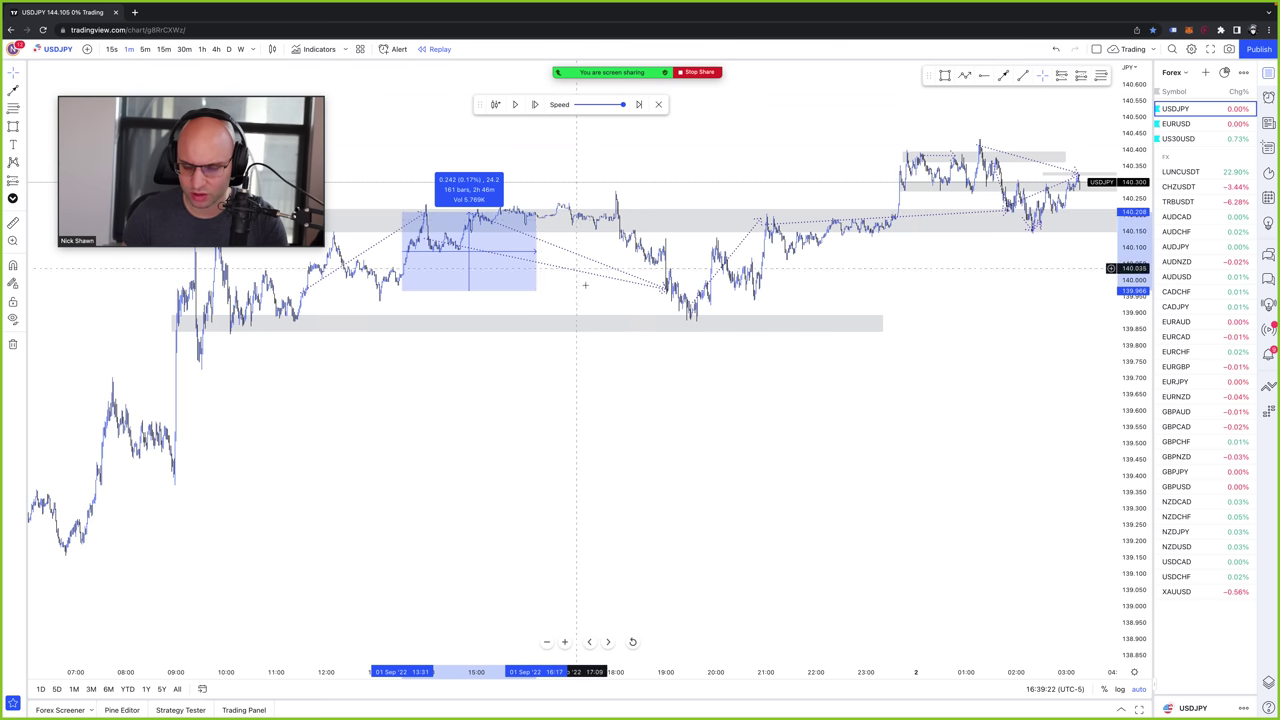
pyautogui.click(585, 285)
# - Measure the downward moves starting near 140.202 at about 16:18 and near 140.112 at about 17:48
pyautogui.keyDown('shift'); pyautogui.click(538, 215); pyautogui.keyUp('shift')
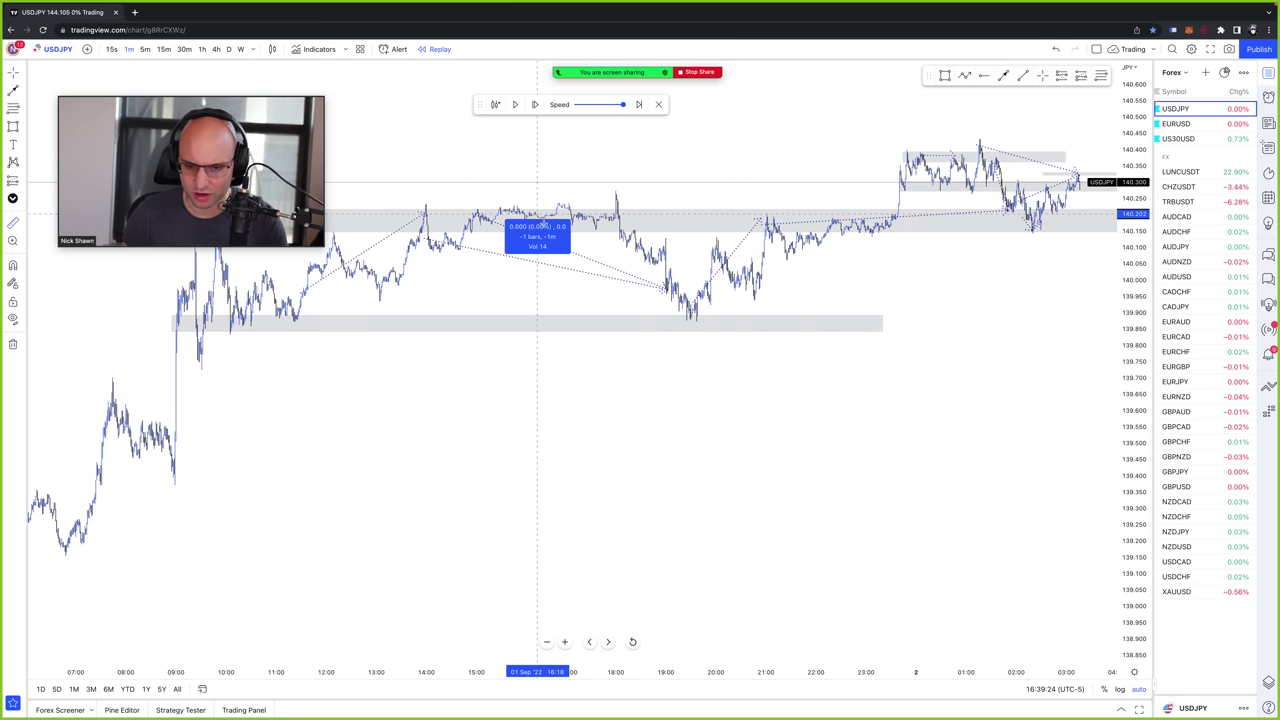
pyautogui.click(618, 271)
pyautogui.keyDown('shift'); pyautogui.click(607, 243); pyautogui.keyUp('shift')
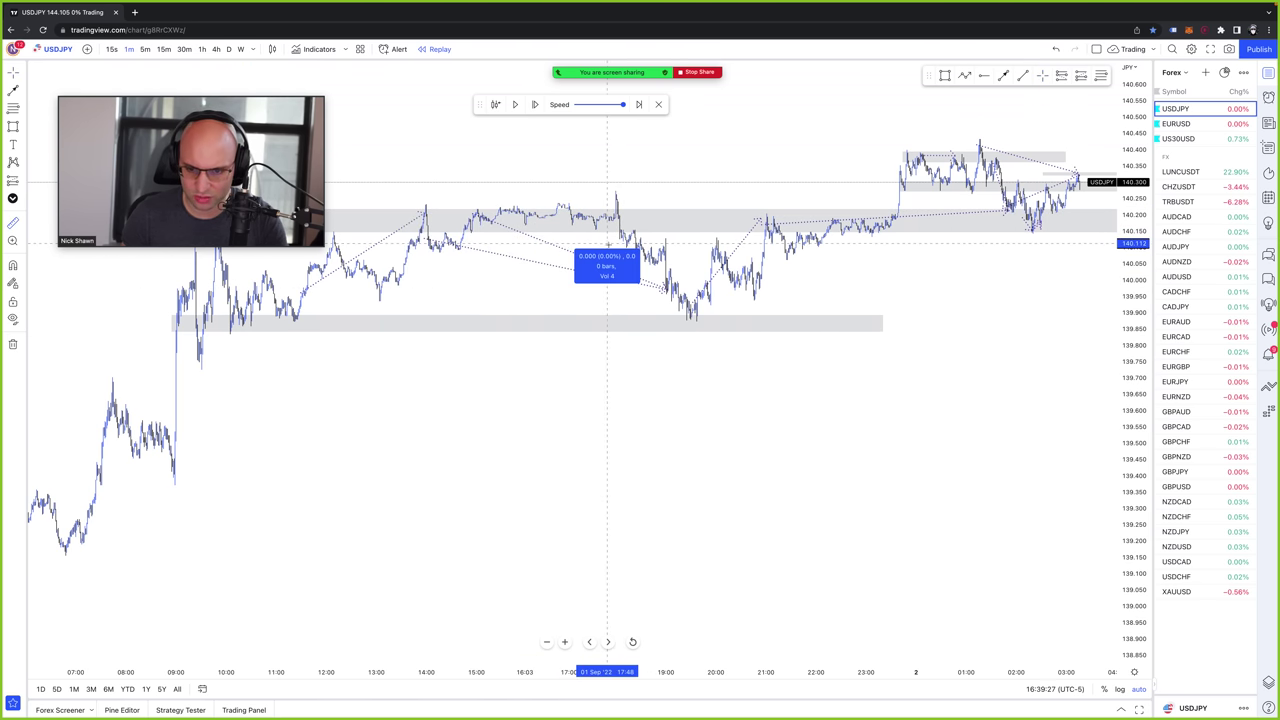
pyautogui.click(684, 265)
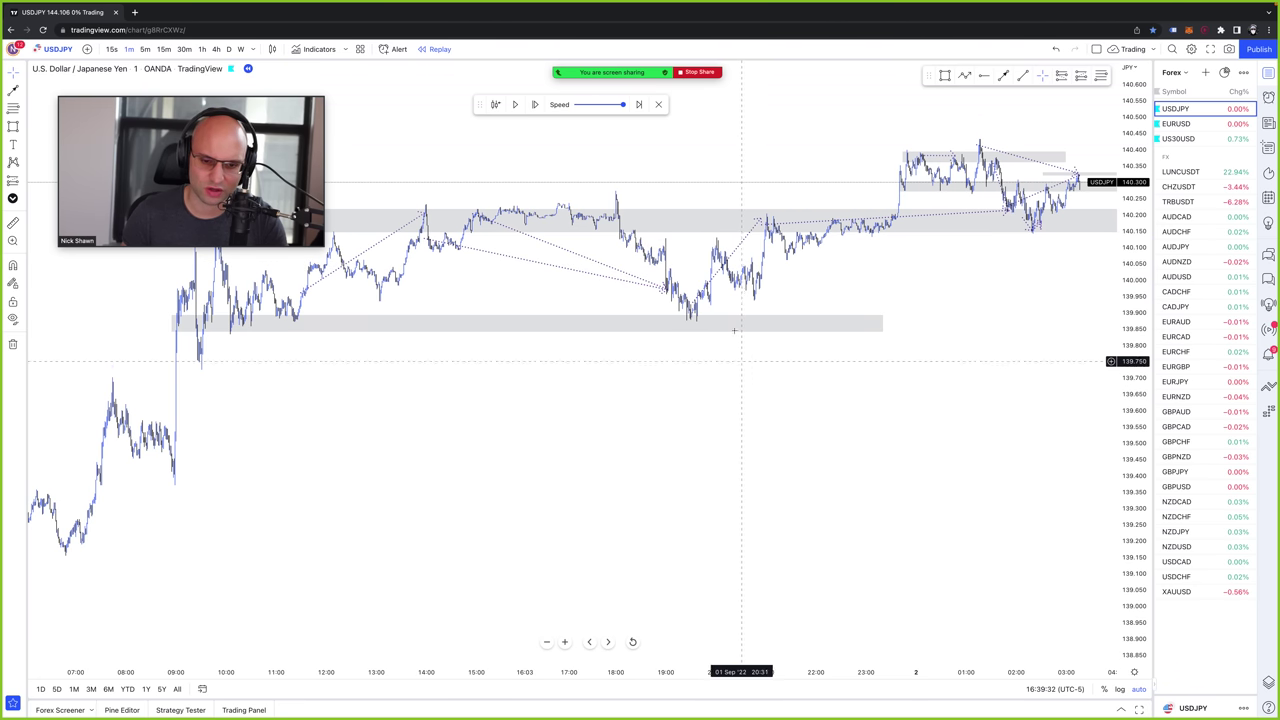
# - Measure the upward move from about 139.913 at 19:51 to about 140.187 at 21:04
pyautogui.keyDown('shift'); pyautogui.click(710, 307); pyautogui.keyUp('shift')
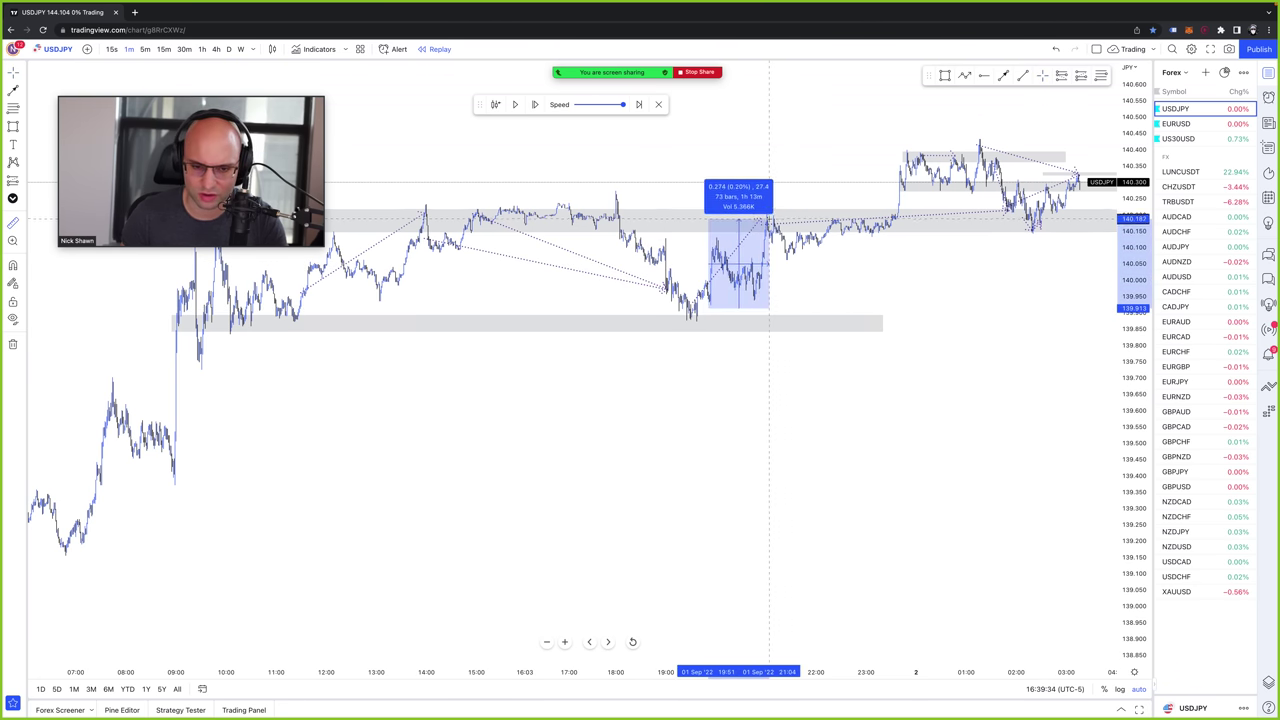
pyautogui.click(829, 262)
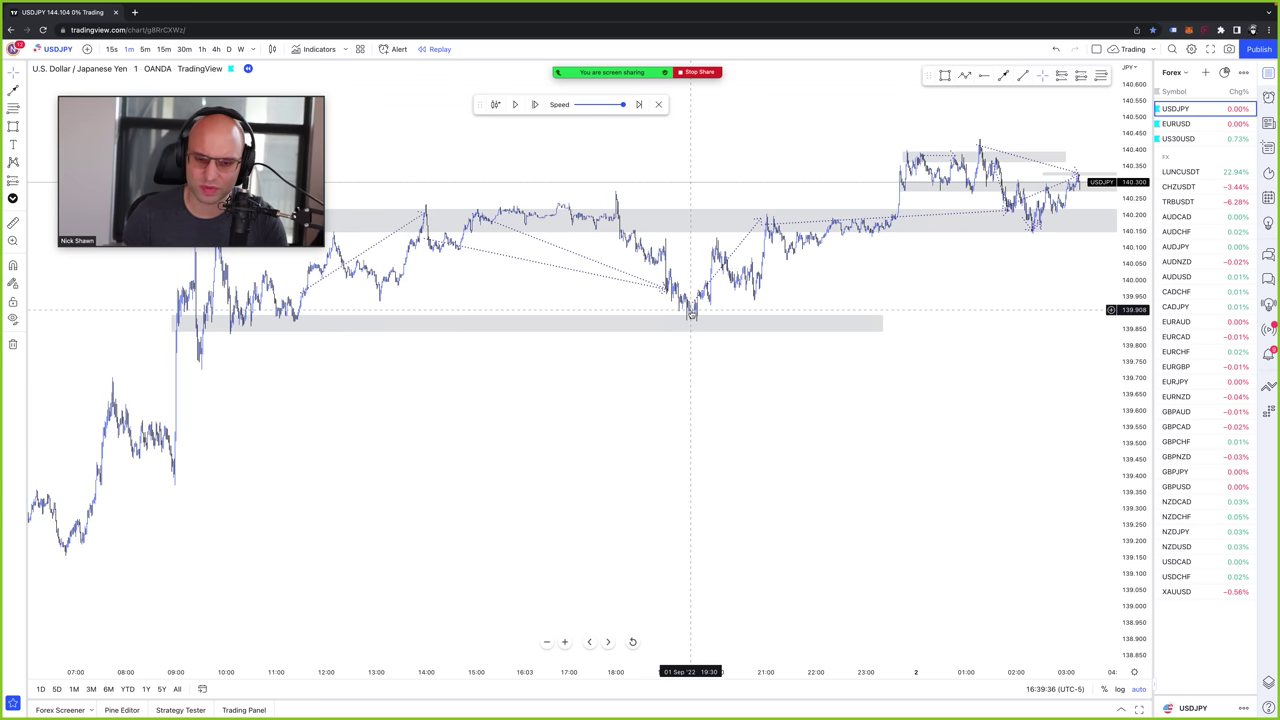
pyautogui.scroll(5, 911, 367)
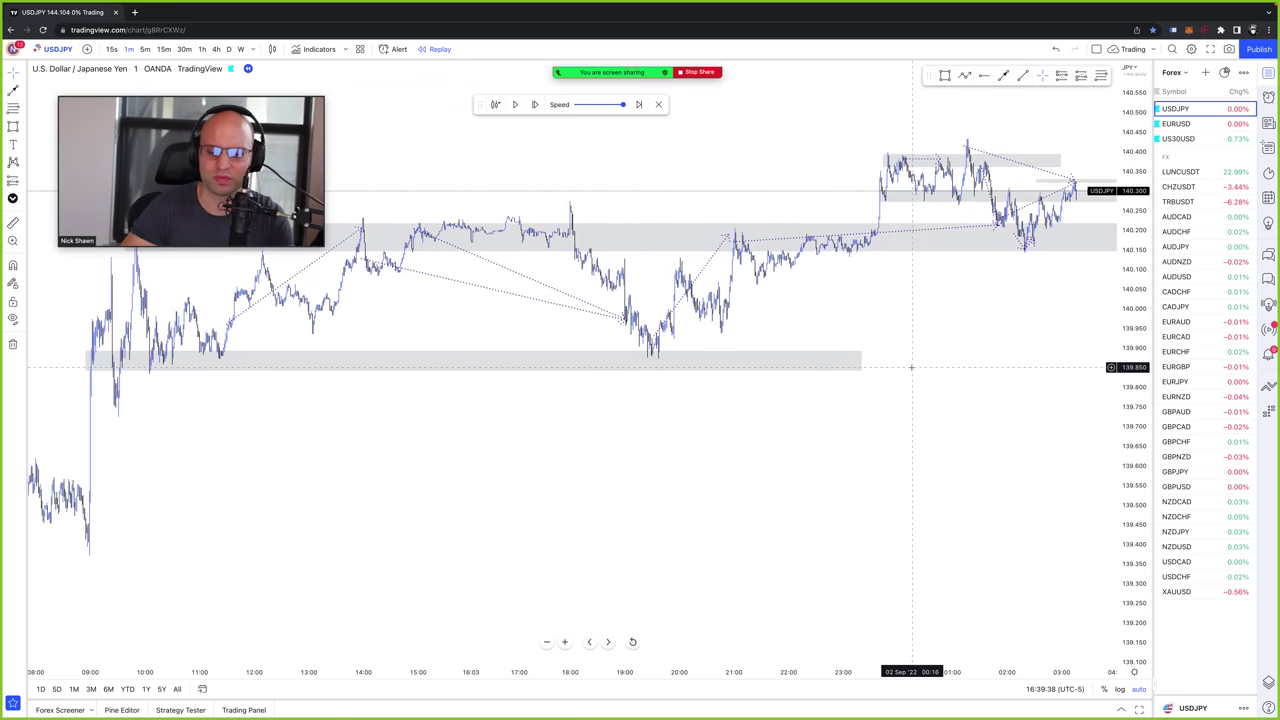
pyautogui.hscroll(2, 911, 367)
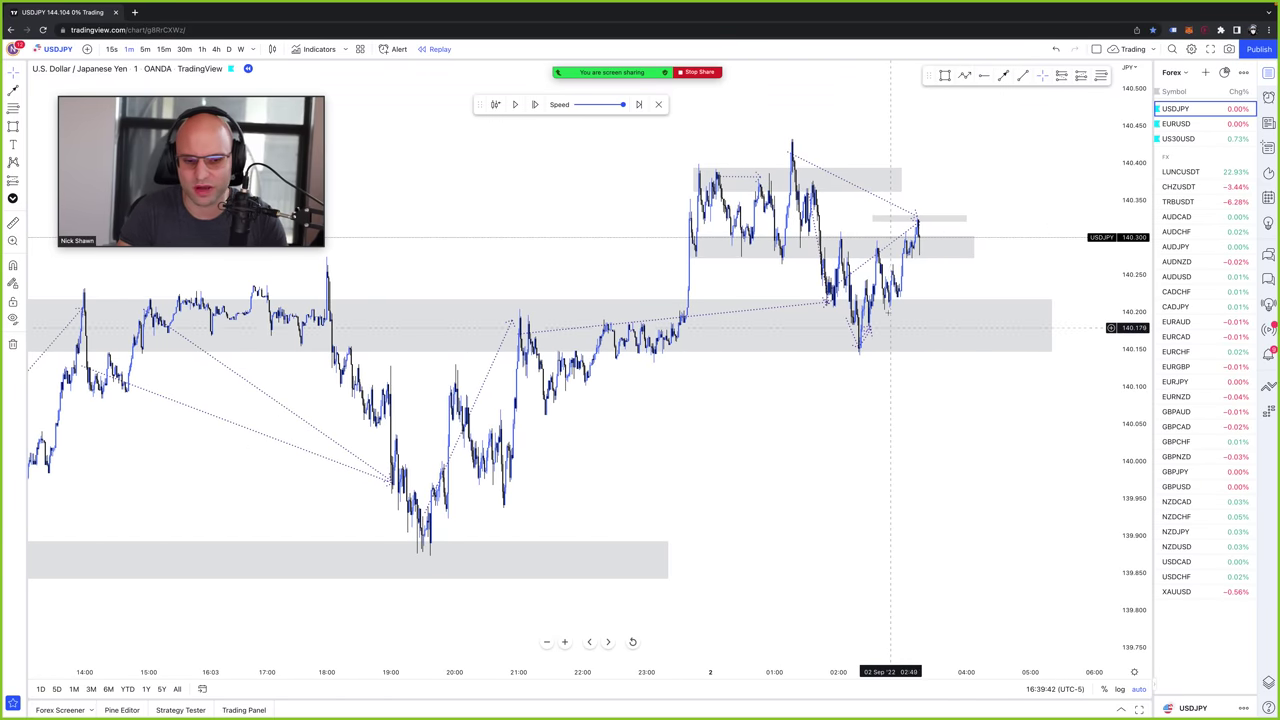
pyautogui.scroll(-3, 829, 437)
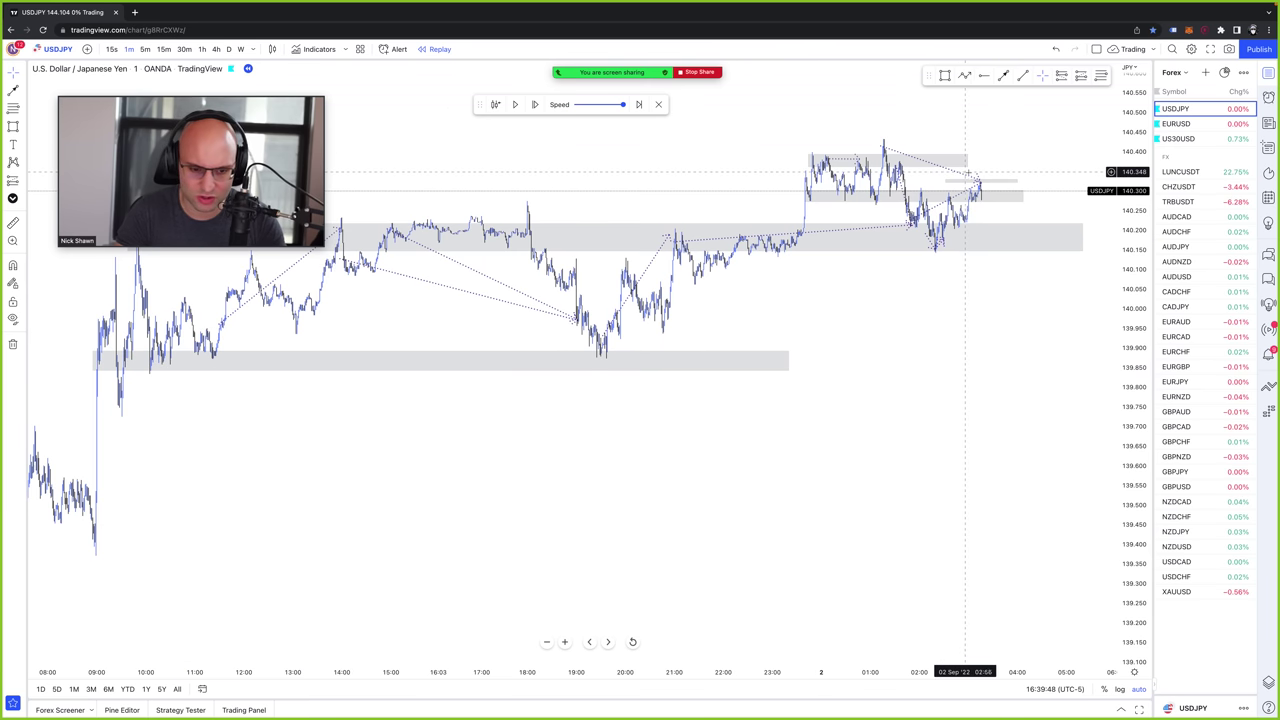
pyautogui.scroll(3, 1029, 391)
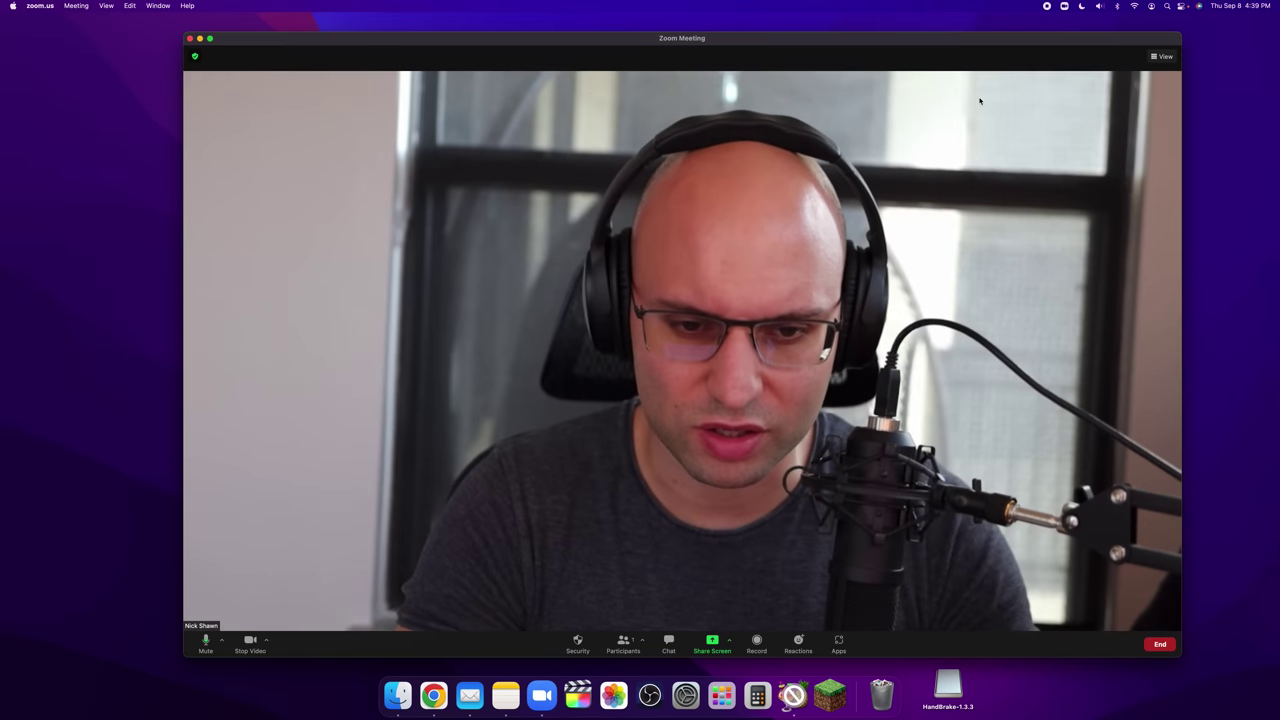
# - Move the Zoom Meeting window slightly to the left on the desktop
pyautogui.moveTo(952, 38); pyautogui.dragTo(915, 38)
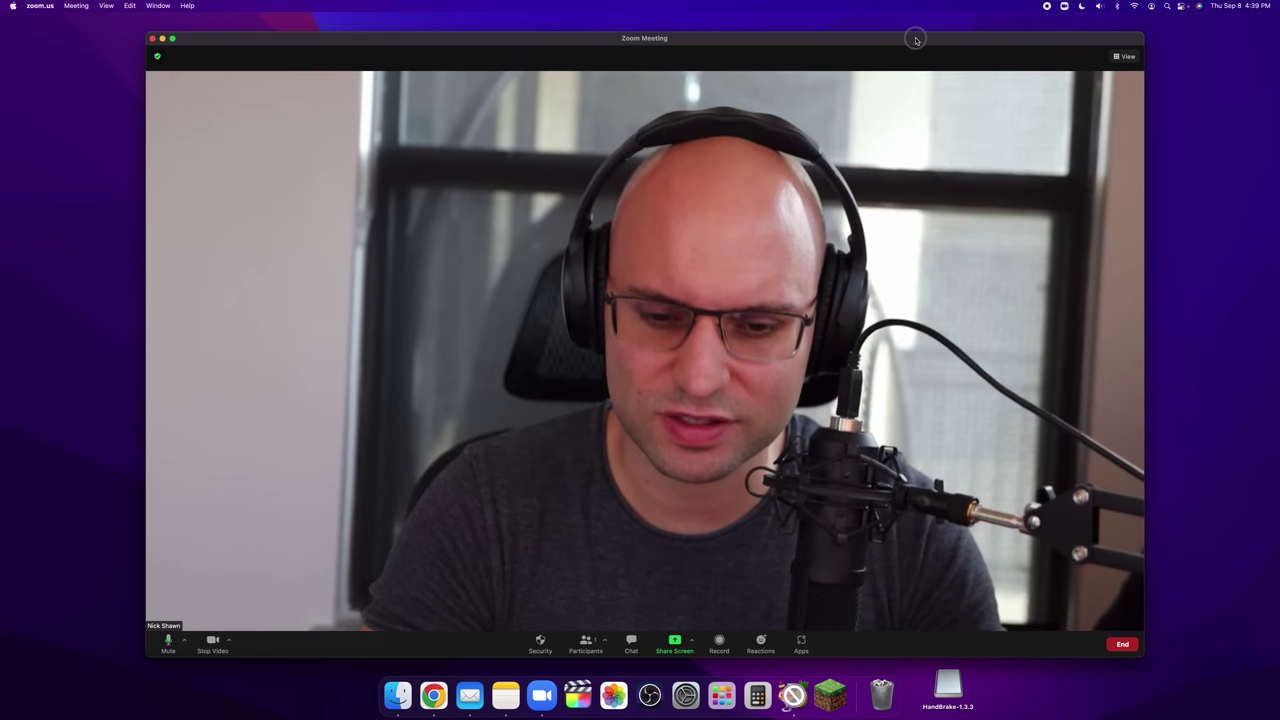